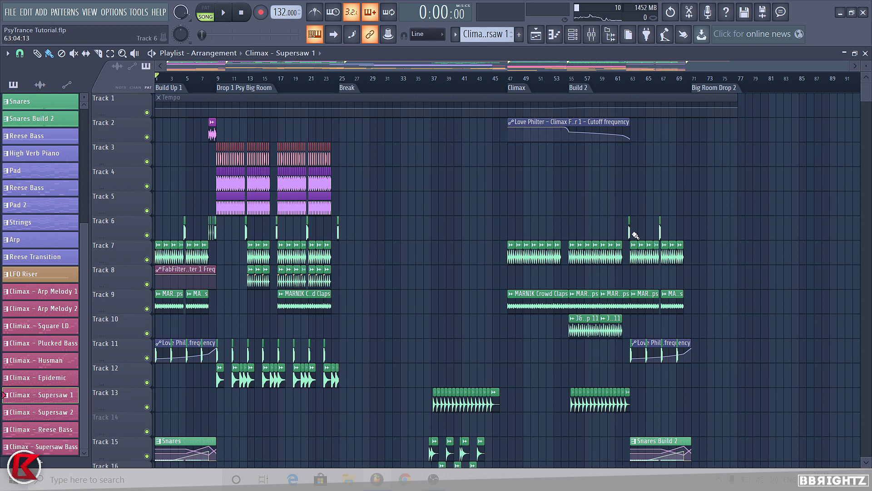
- Look through the playlist arrangement from Track 1 down to Track 65 and back up
scroll(867, 250, down, 2)
scroll(867, 249, up, 2)
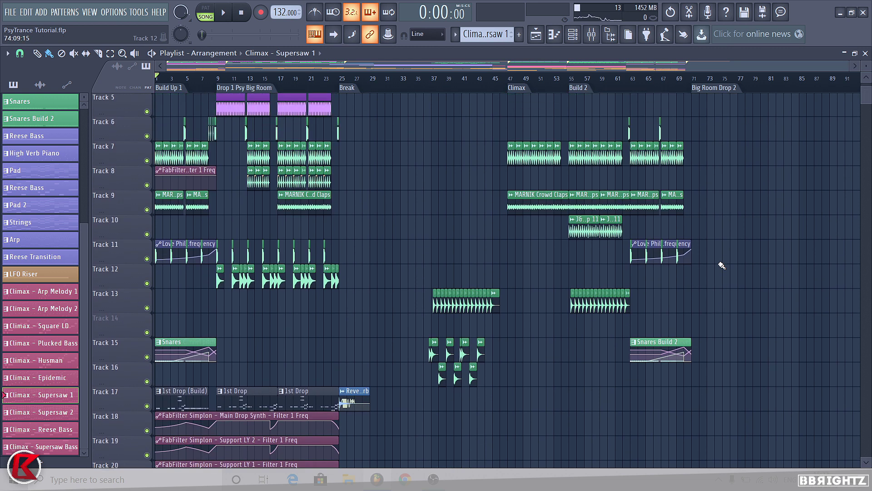
scroll(738, 310, down, 1)
scroll(588, 195, down, 11)
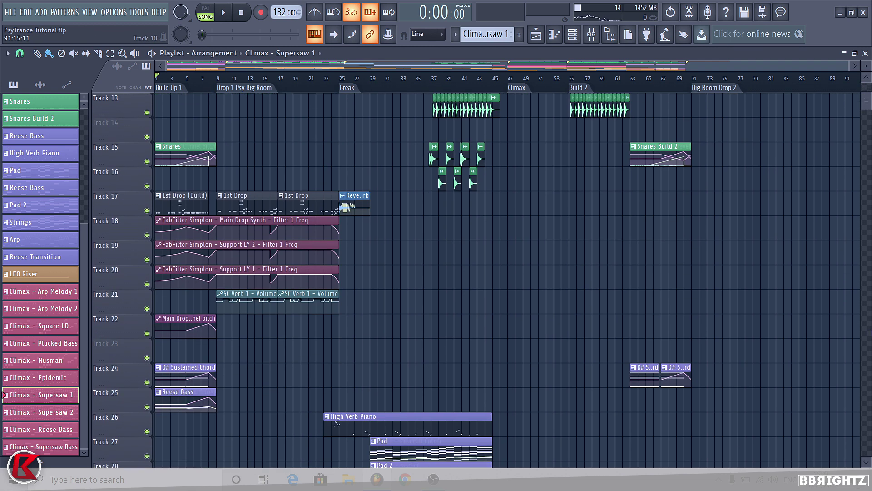
drag(497, 190, 529, 150)
scroll(508, 209, up, 1)
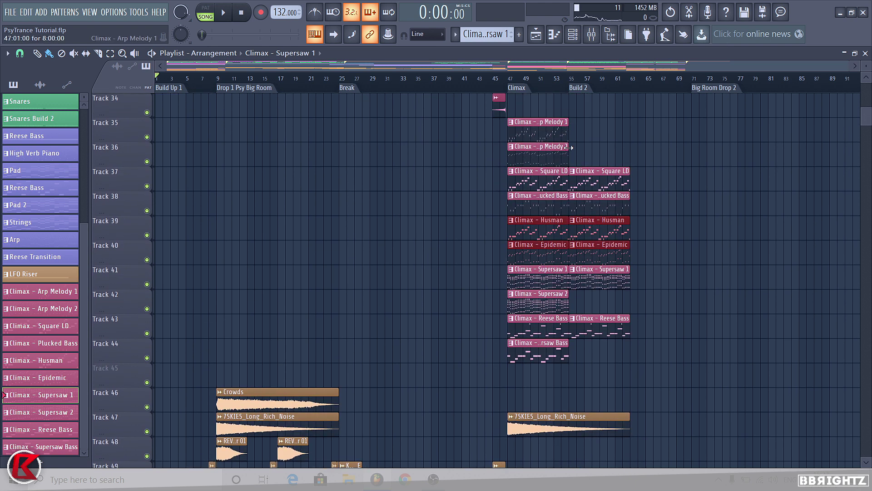
click(643, 207)
scroll(672, 246, down, 5)
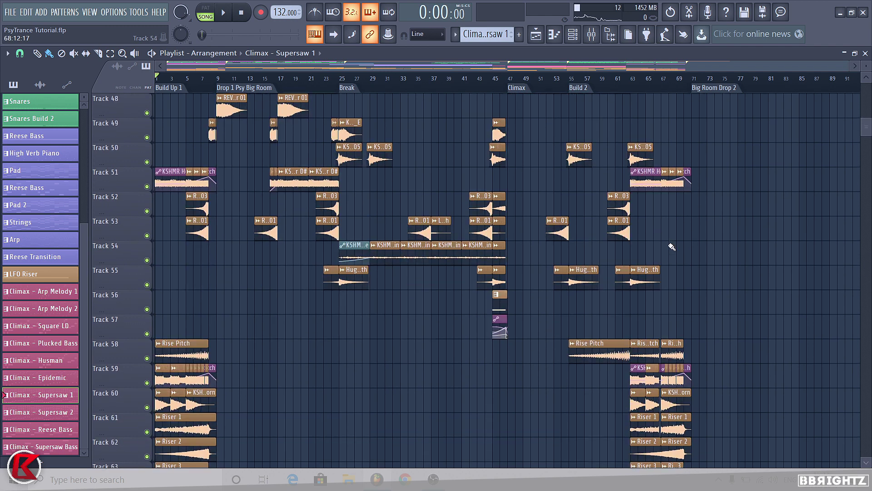
scroll(699, 273, down, 2)
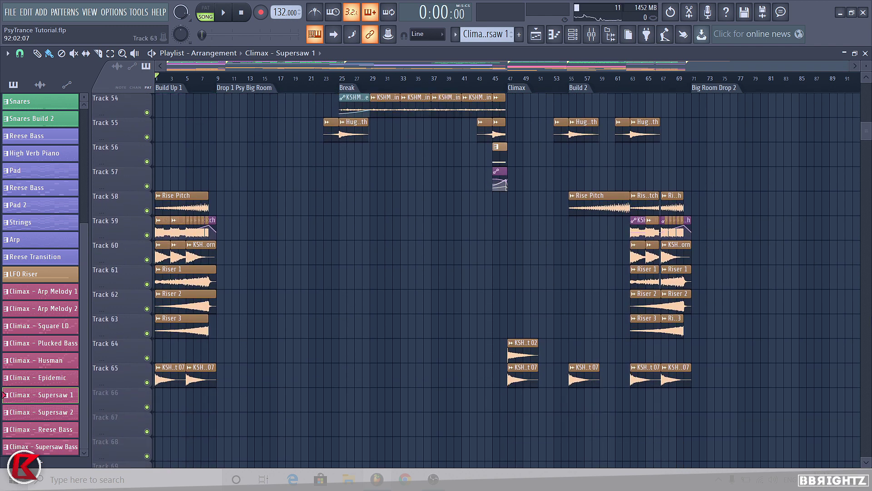
scroll(508, 280, up, 12)
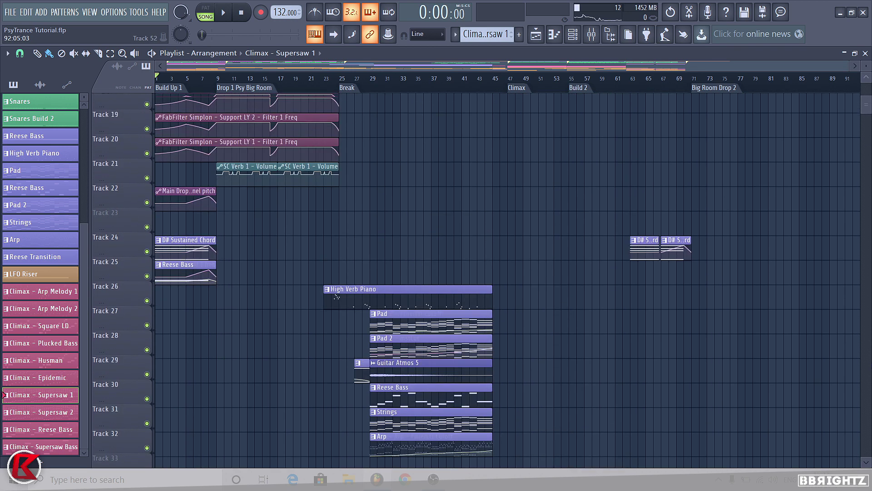
drag(866, 105, 866, 105)
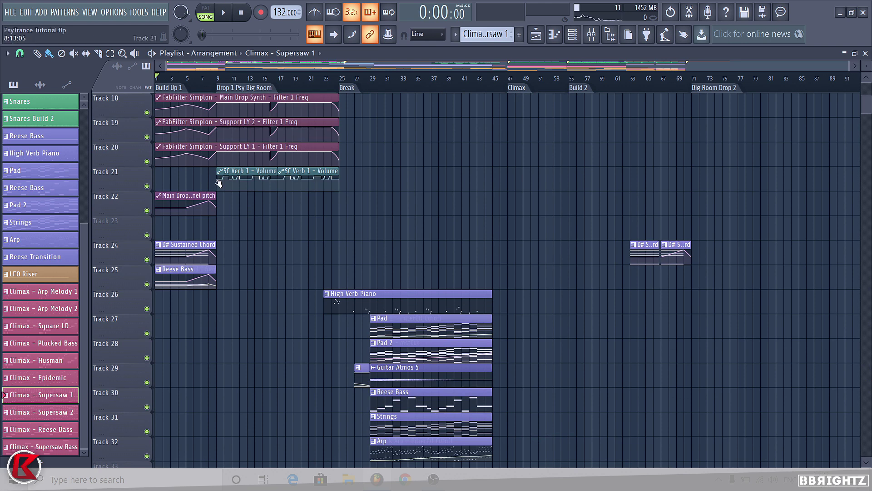
scroll(866, 220, up, 6)
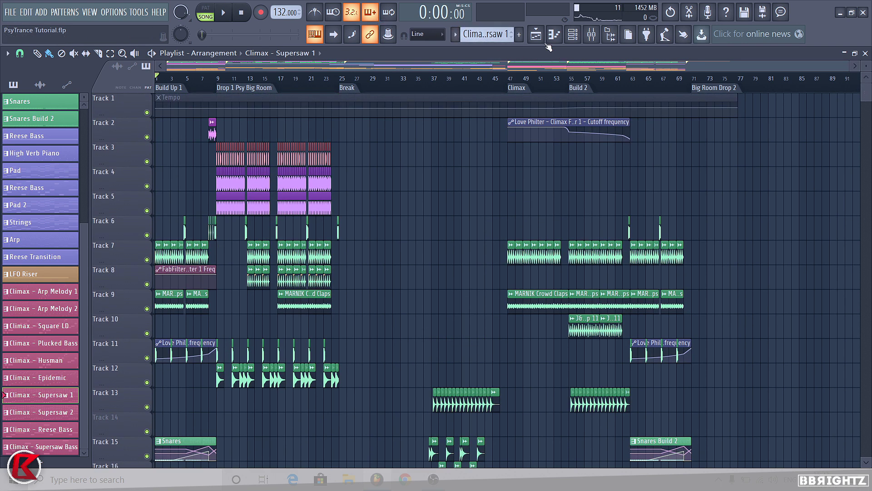
- Switch the Channel rack filter to show all channels and close the rack
click(573, 34)
click(283, 143)
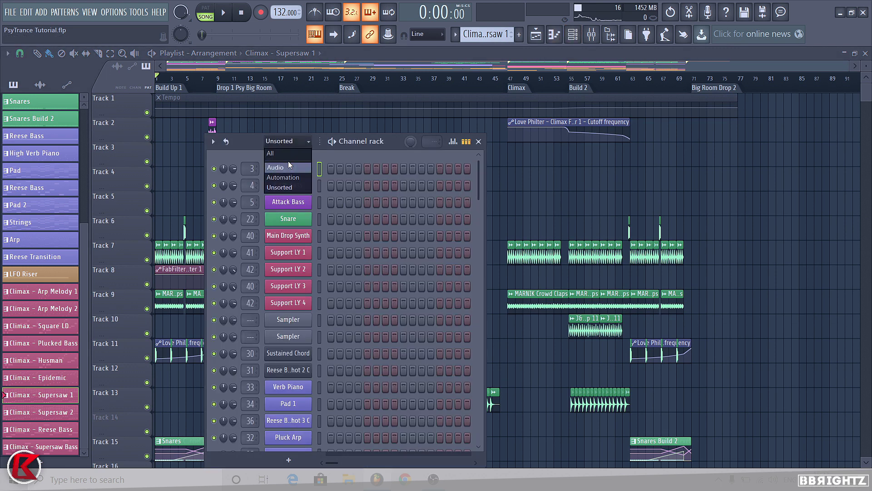
click(288, 161)
key(F6)
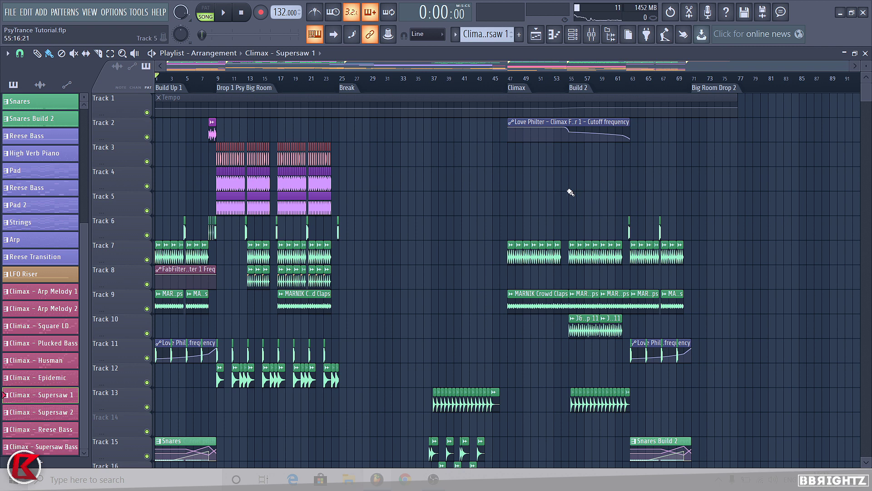
- Select the 1st Drop (Build) pattern on Track 17 and briefly view the Channel rack
scroll(792, 252, down, 5)
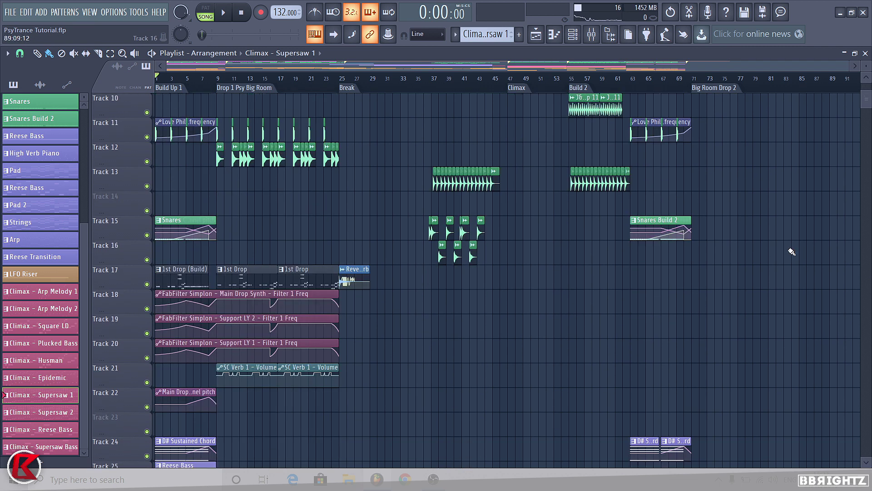
click(188, 271)
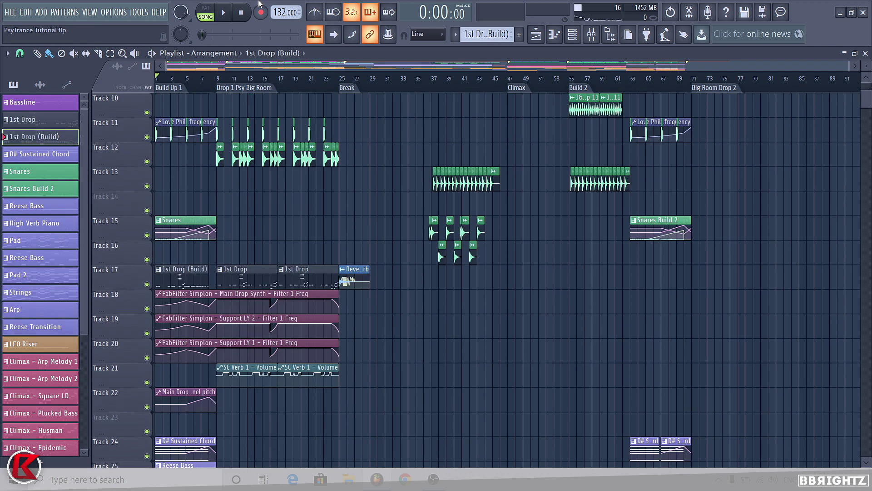
click(573, 34)
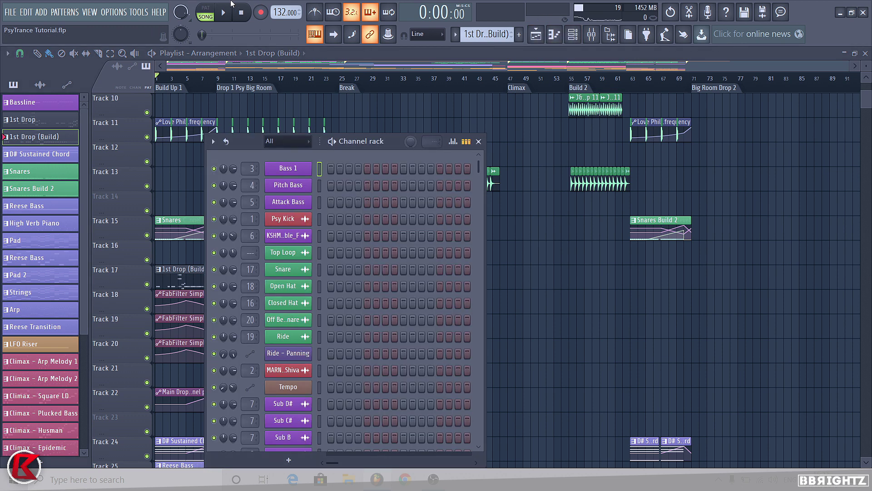
key(F6)
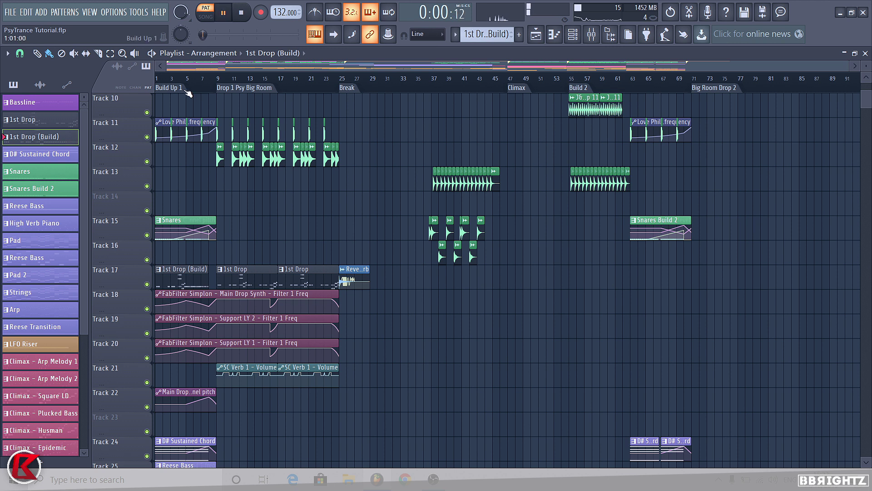
- Start playing the song from the beginning and run a project macro
key(space)
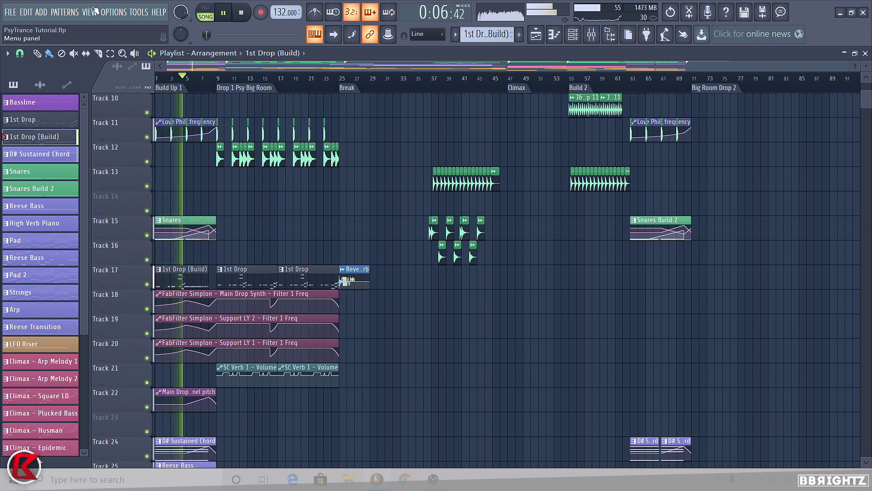
click(120, 15)
mouse_move(138, 12)
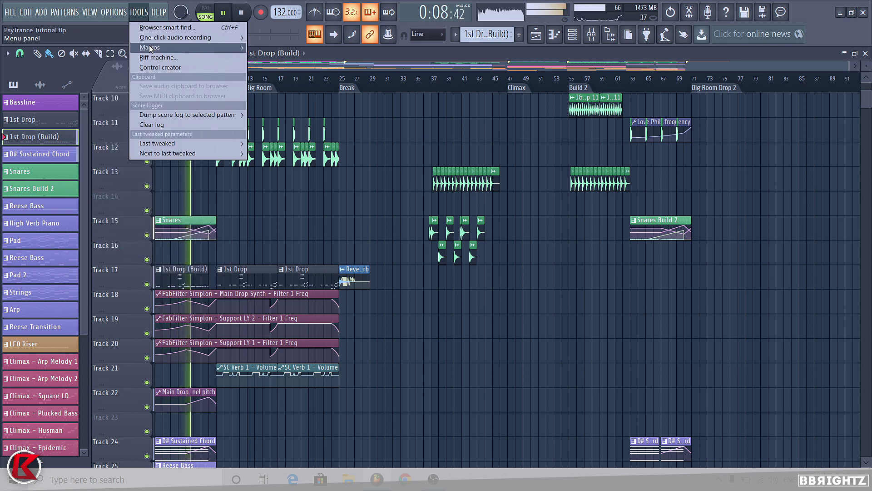
mouse_move(182, 47)
click(306, 124)
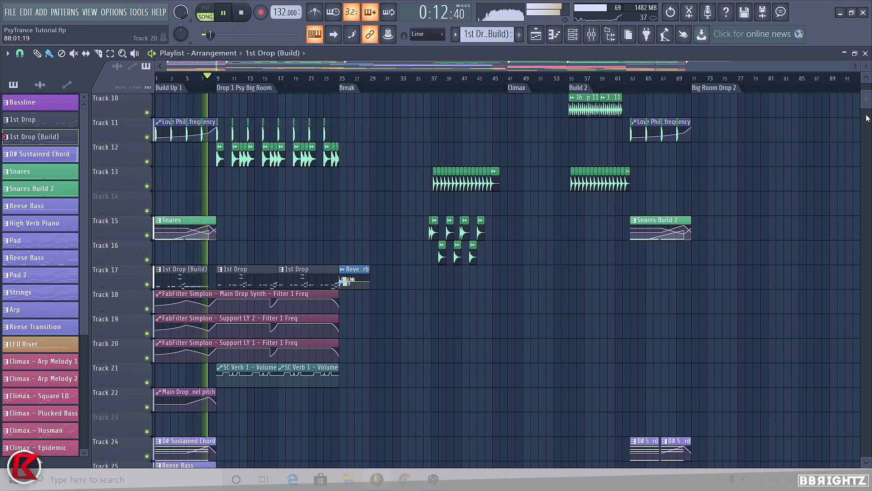
- Shrink the playlist tracks, play the arrangement until just before Big Room Drop 2, and stop playback
drag(866, 101, 867, 89)
scroll(462, 181, down, 4)
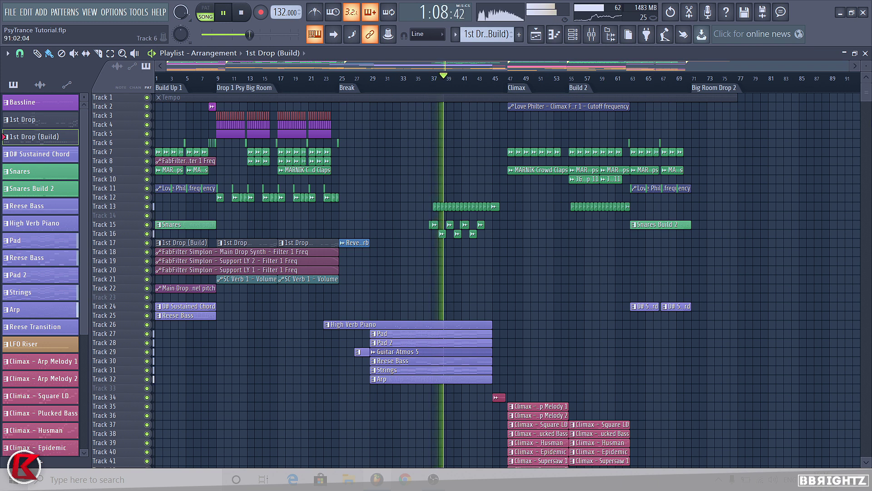
drag(868, 99, 870, 107)
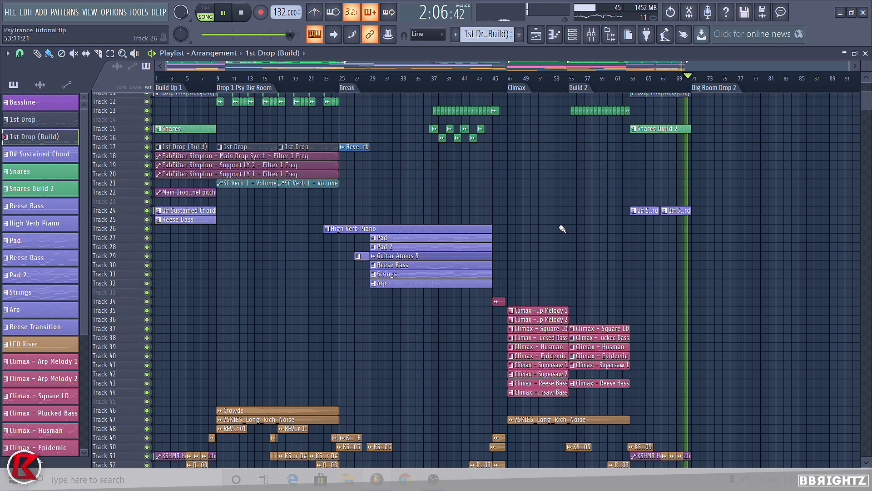
key(space)
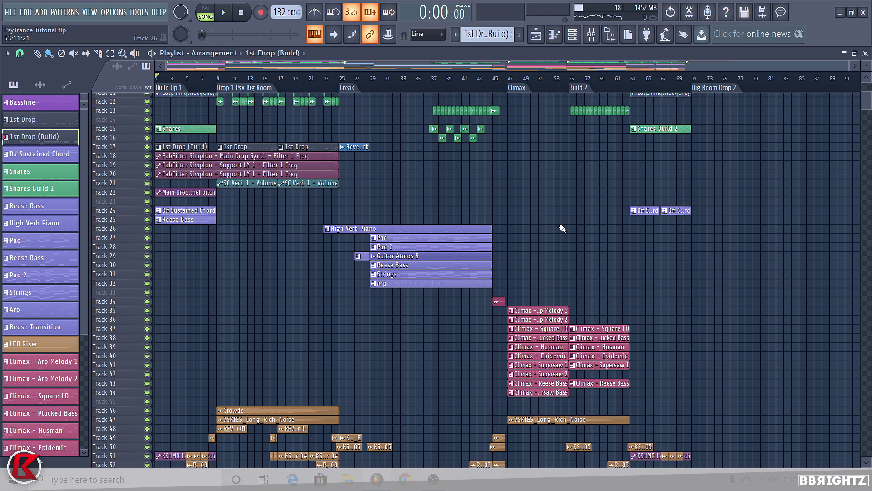
- Enlarge the playlist tracks and highlight the Climax clips that repeat in Build 2 on Tracks 37 to 43
scroll(468, 394, down, 2)
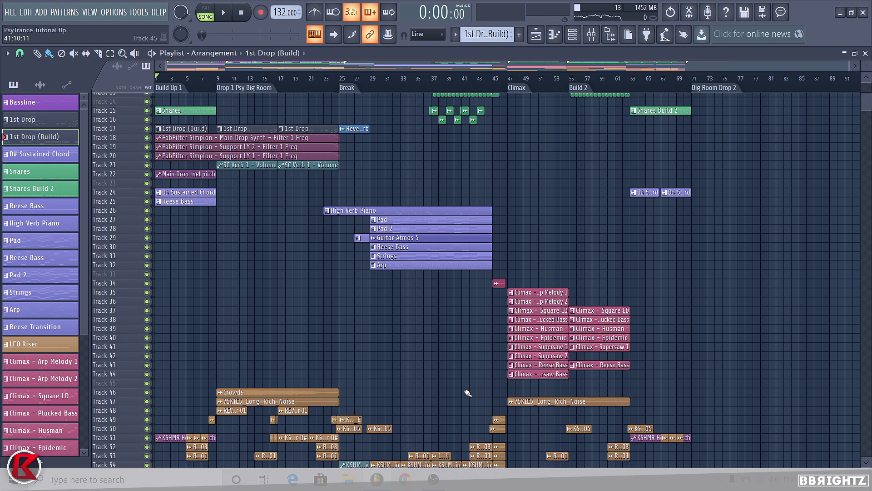
drag(867, 66, 867, 106)
scroll(749, 351, down, 2)
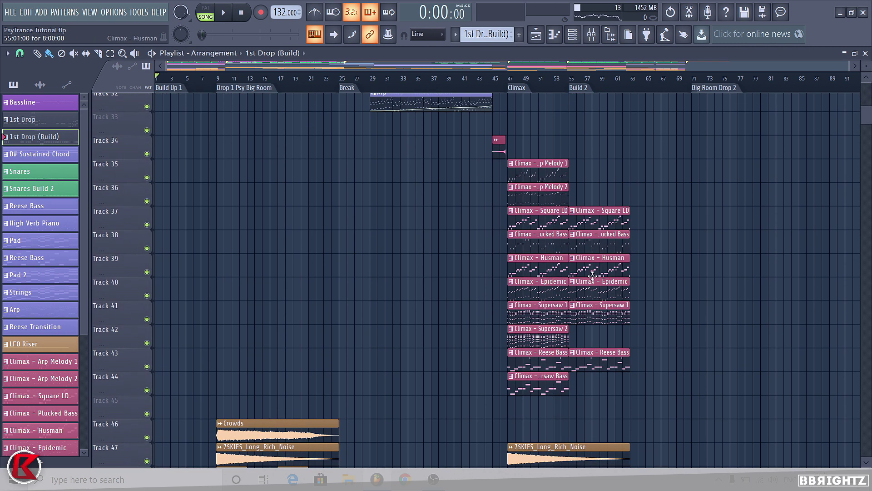
scroll(652, 371, down, 3)
drag(652, 370, 606, 137)
ctrl+click(708, 165)
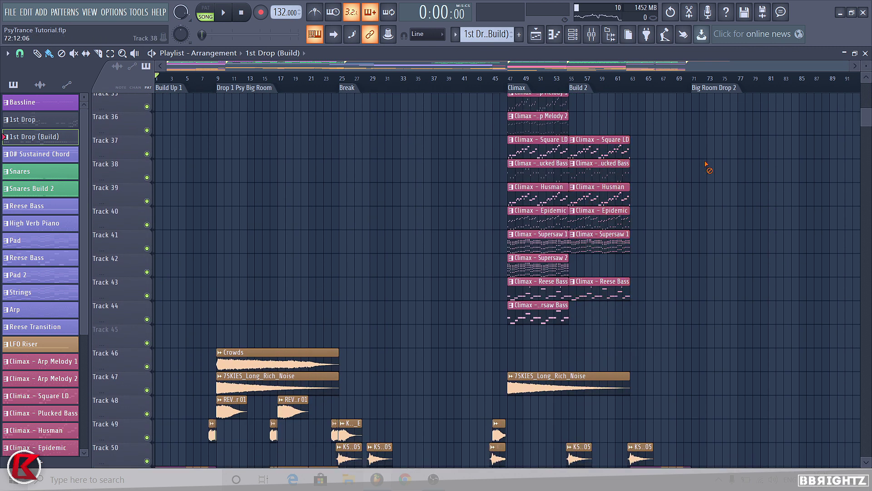
scroll(696, 180, up, 3)
drag(525, 107, 518, 324)
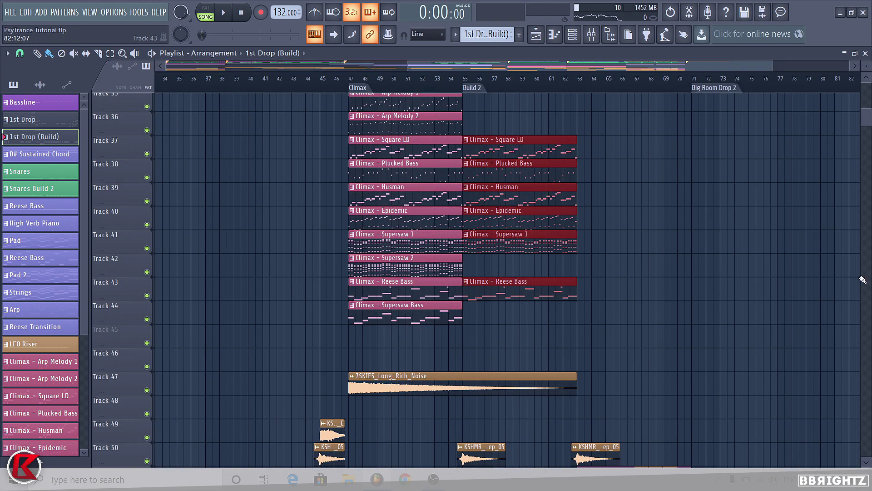
- Highlight the riser and horn clips before Big Room Drop 2 on Tracks 59 to 63, and clear the selection
scroll(868, 287, down, 6)
drag(719, 435, 549, 304)
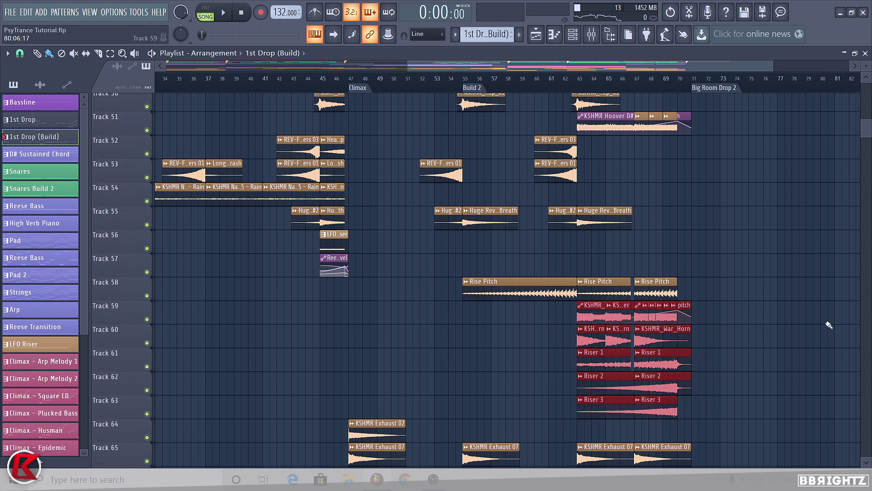
ctrl+click(831, 323)
scroll(853, 312, up, 6)
scroll(403, 211, up, 1)
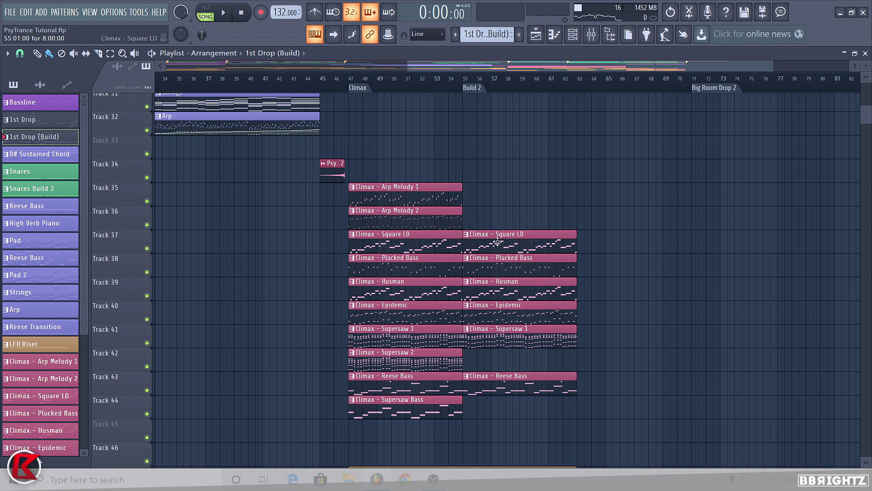
- Increase the height of Track 2 to show the Climax Filter Bus cutoff frequency automation in detail
scroll(498, 241, down, 5)
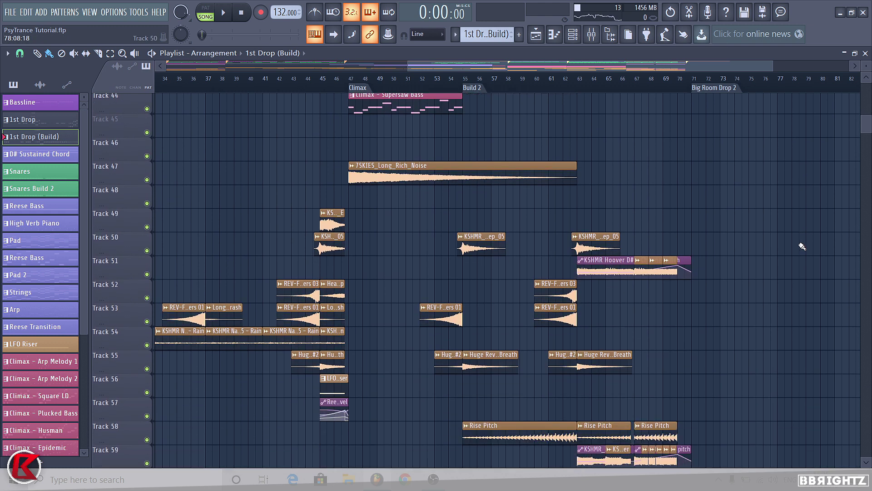
scroll(802, 246, down, 4)
scroll(803, 246, up, 4)
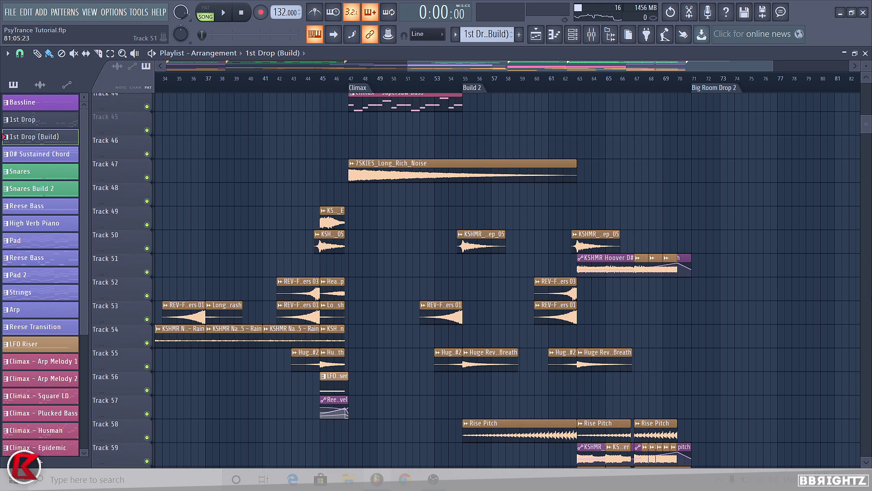
scroll(867, 300, up, 15)
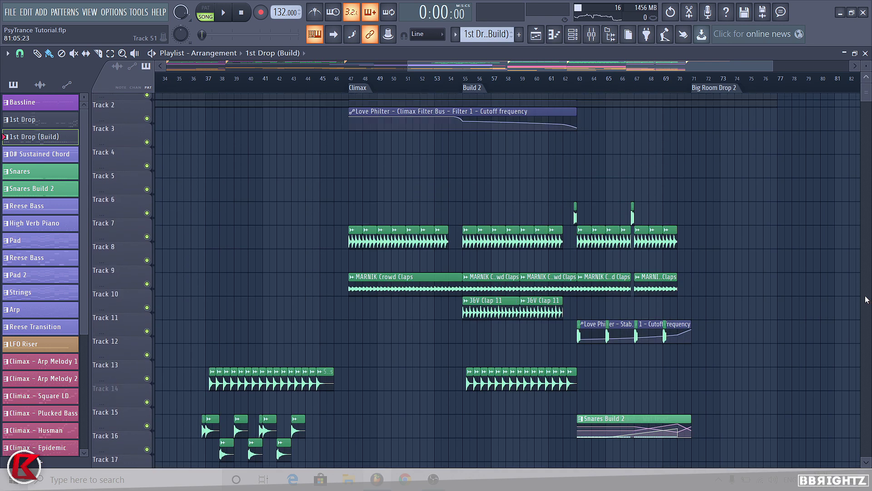
scroll(867, 300, up, 1)
drag(129, 139, 135, 222)
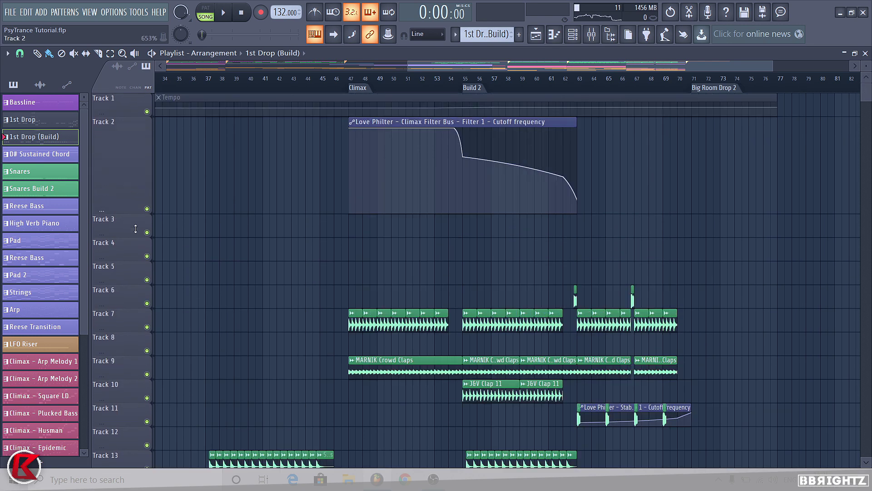
scroll(869, 284, down, 10)
scroll(869, 284, up, 9)
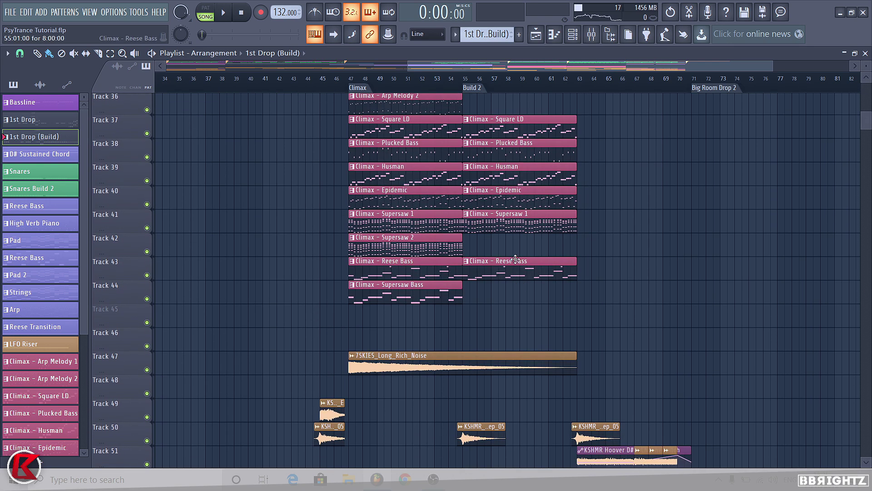
scroll(869, 291, up, 2)
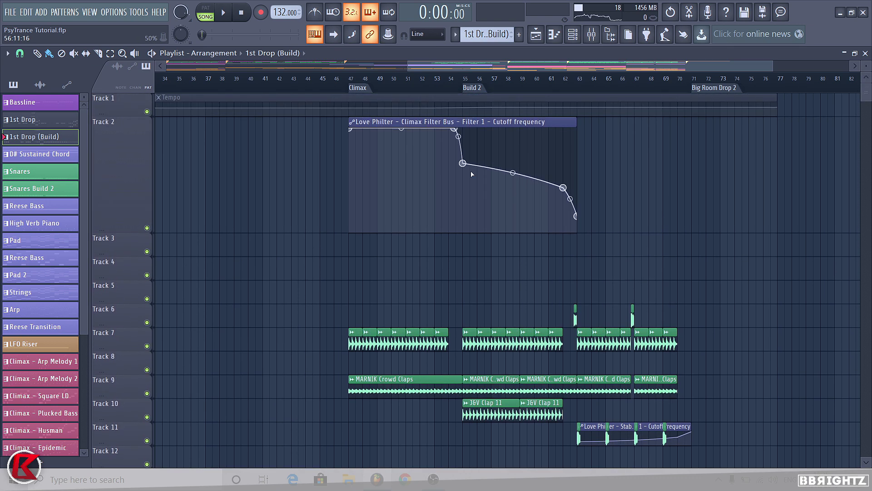
- Add a control point at 53:07:00 on the Climax Filter Bus cutoff automation and delete it
scroll(356, 88, up, 6)
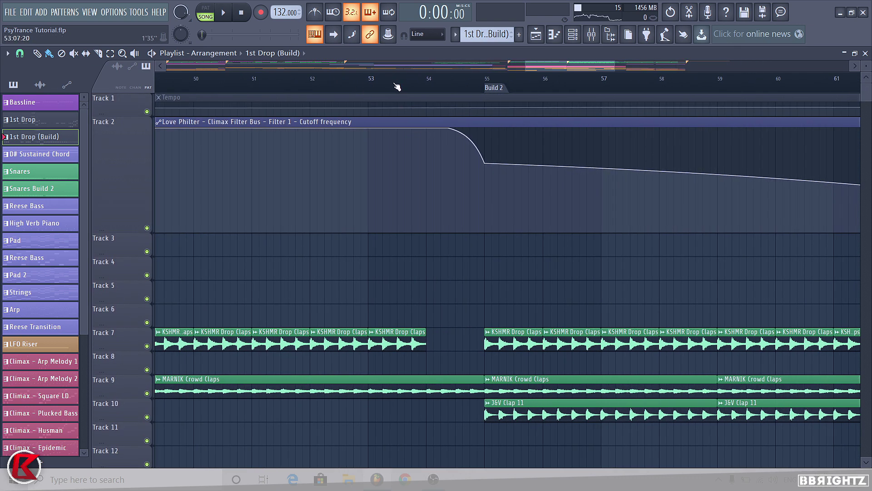
click(390, 133)
right_click(389, 132)
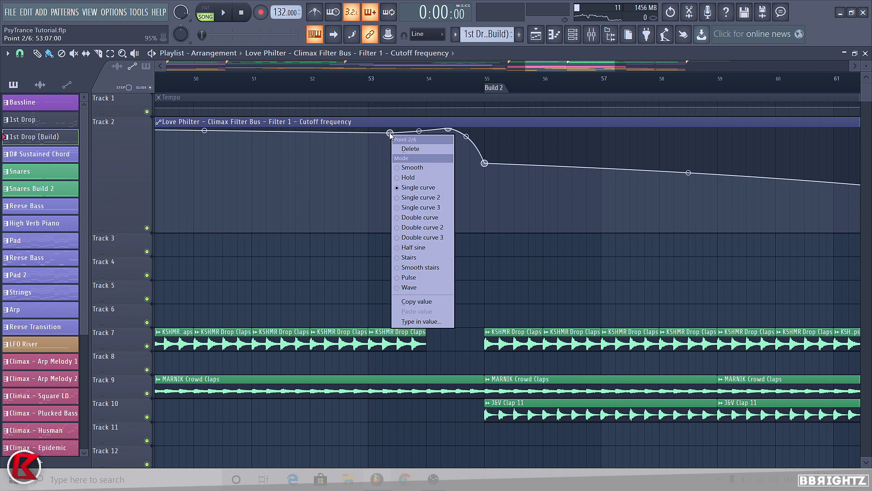
click(411, 149)
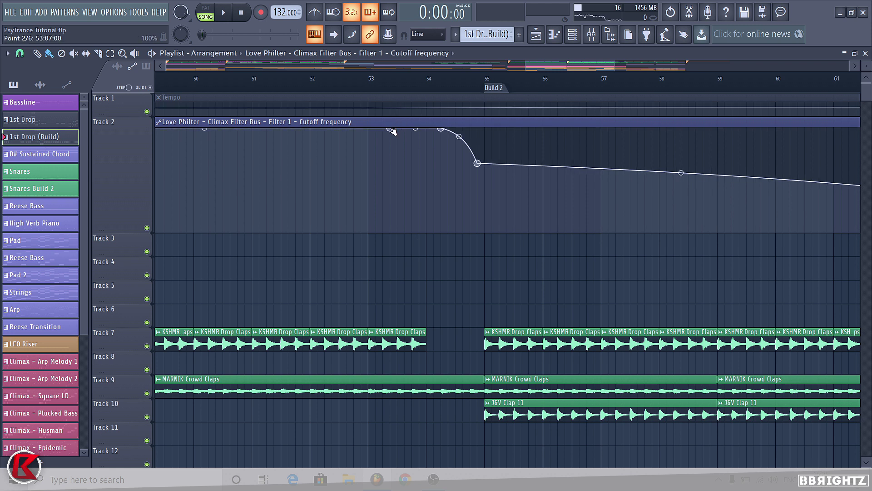
- Delete the Climax Filter Bus cutoff control point at 54:07:00 and, during playback, lower the point at Build 2's start
right_click(448, 130)
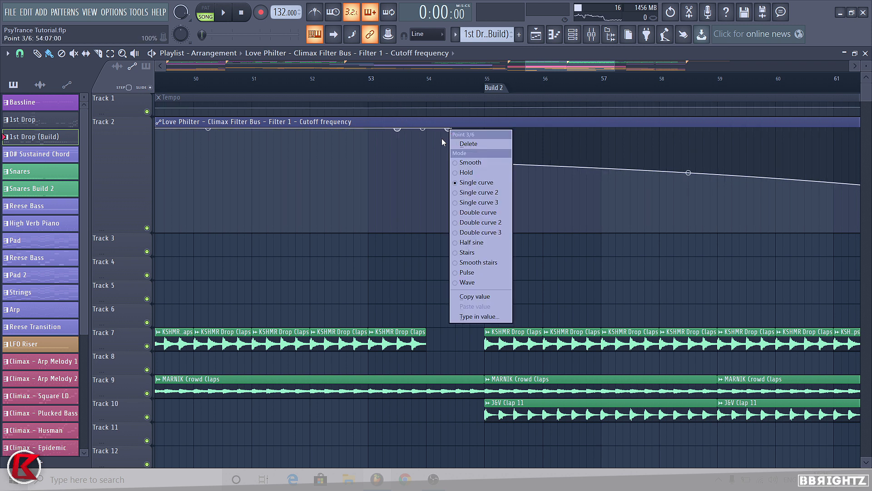
click(457, 143)
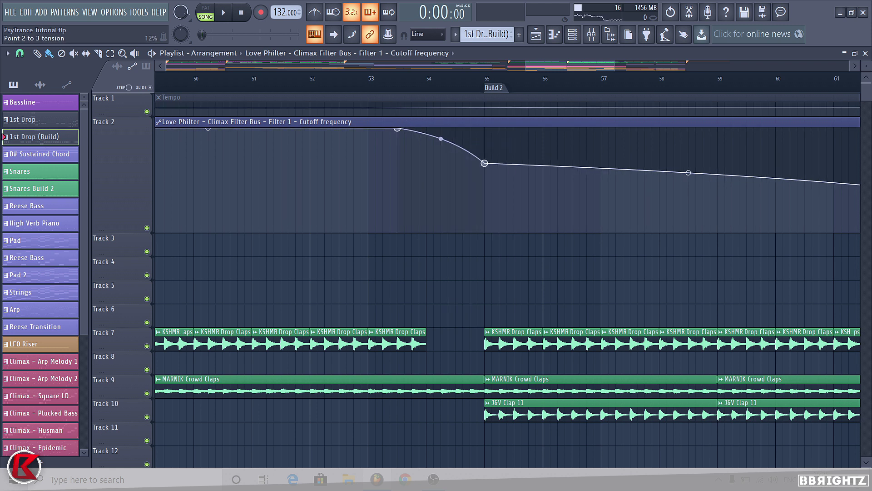
key(space)
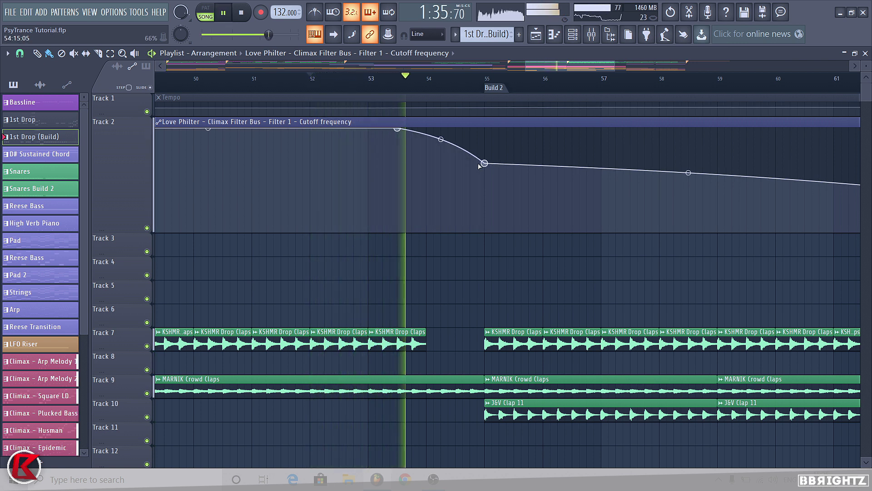
drag(479, 167, 485, 174)
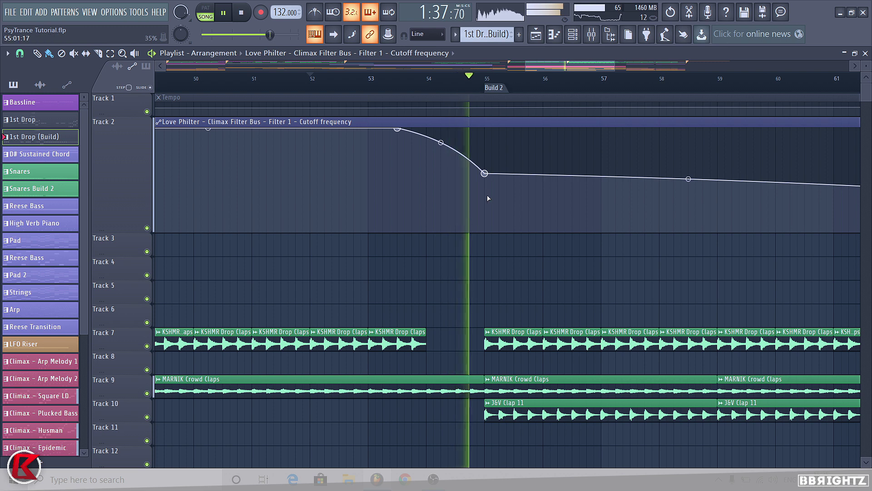
key(space)
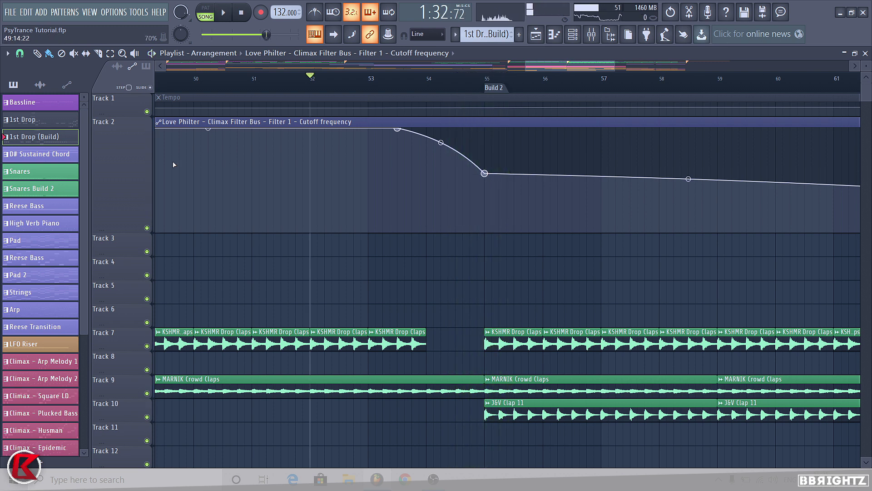
- Reset the height of Track 2 to 100%
right_click(135, 120)
mouse_move(187, 201)
click(241, 221)
scroll(452, 245, down, 2)
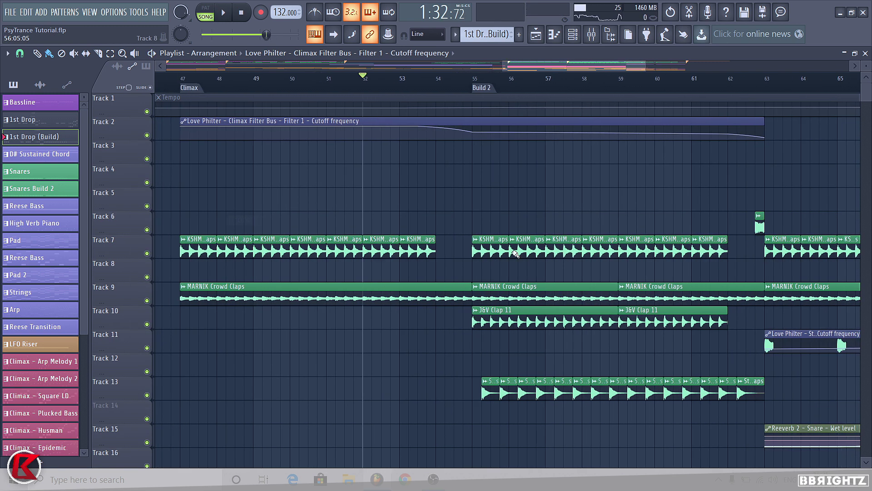
- Select the time range from the Climax start to bar 63 and pick the Climax - Husman pattern in Build 2
scroll(808, 279, down, 10)
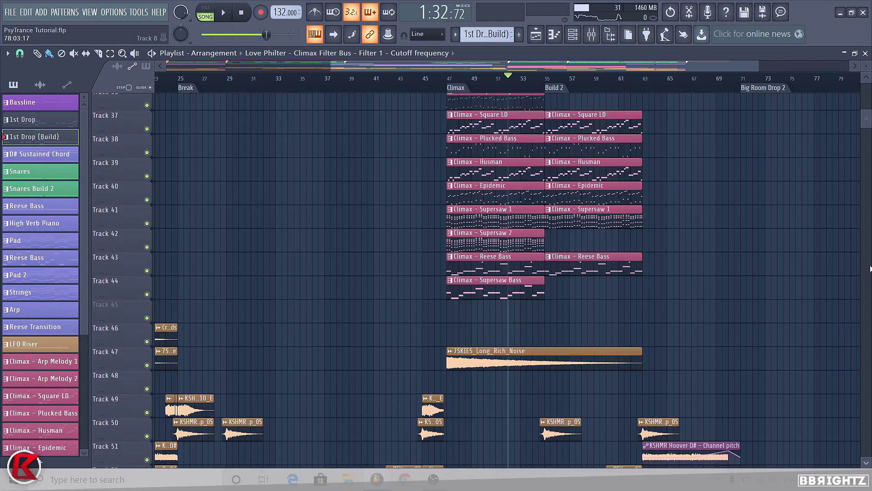
drag(449, 79, 643, 101)
ctrl+click(707, 167)
click(585, 148)
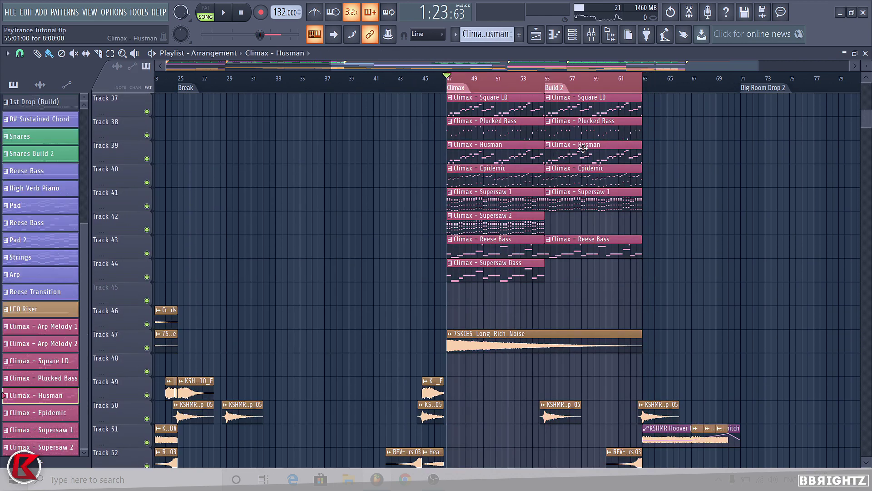
- Audition the Climax - Husman pattern in pattern mode and select the Husman track in the mixer
key(l)
key(space)
click(592, 35)
key(space)
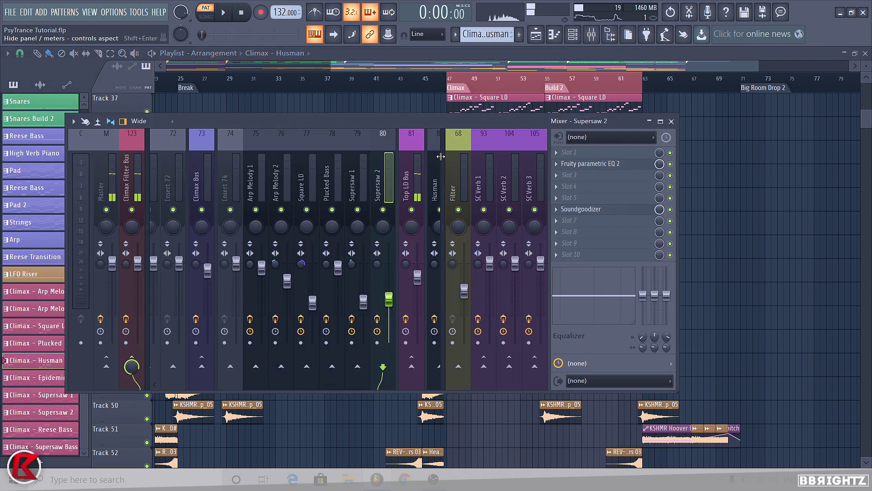
scroll(313, 174, right, 3)
click(221, 179)
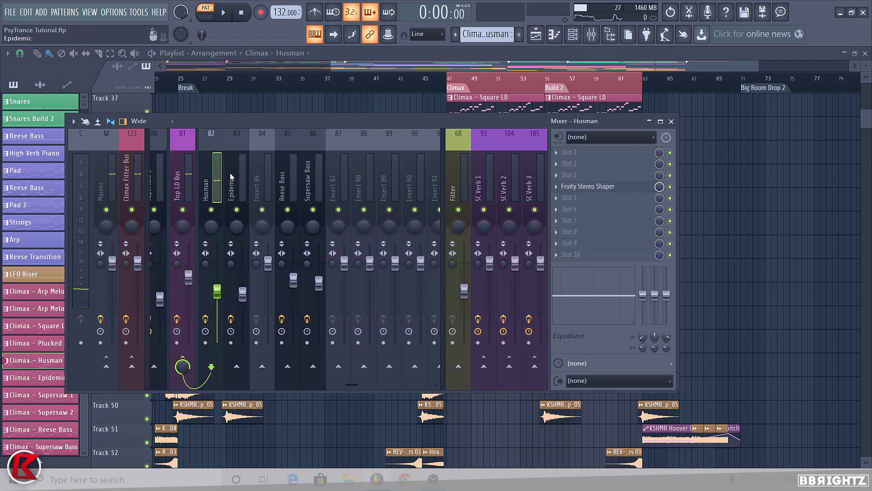
- Load Fruity Love Philter into effect slot 7 of the Husman mixer track
click(571, 220)
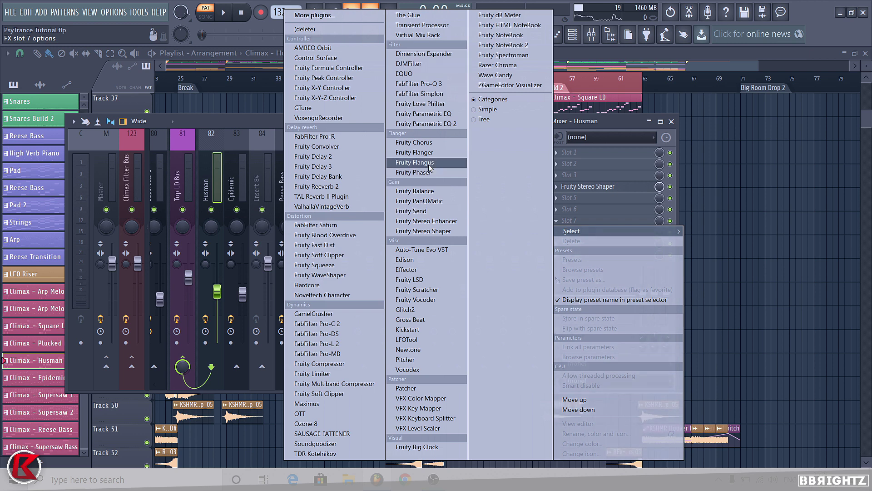
click(440, 224)
right_click(566, 221)
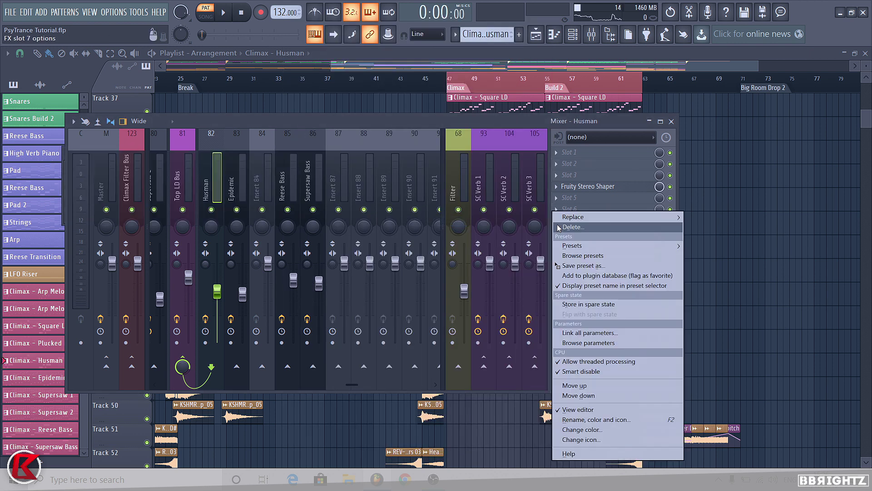
mouse_move(574, 217)
click(420, 103)
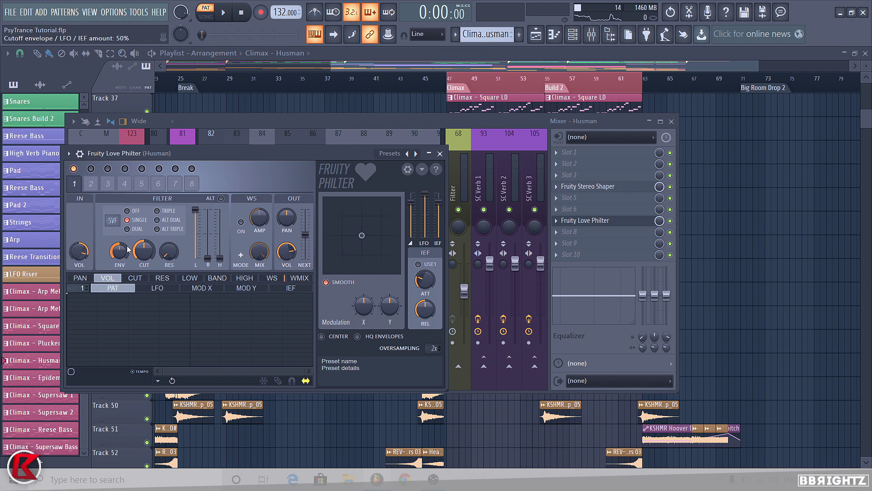
- Create an automation clip for Love Philter's Filter 1 cutoff across Climax and Build 2, and close the mixer and plugin
right_click(145, 266)
click(169, 328)
click(671, 121)
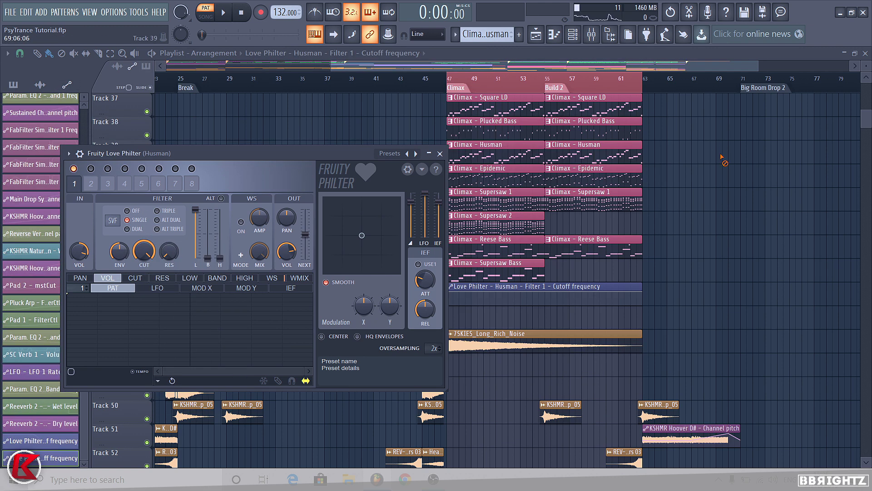
click(722, 159)
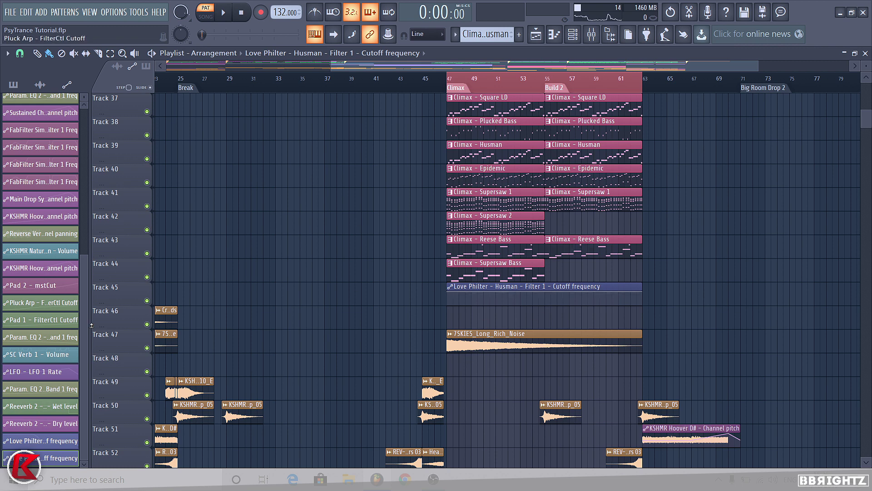
- Add Husman cutoff control points at 54:01:00 and, lower, at Build 2's start, and enlarge Track 45 after clearing the time selection
scroll(566, 291, up, 4)
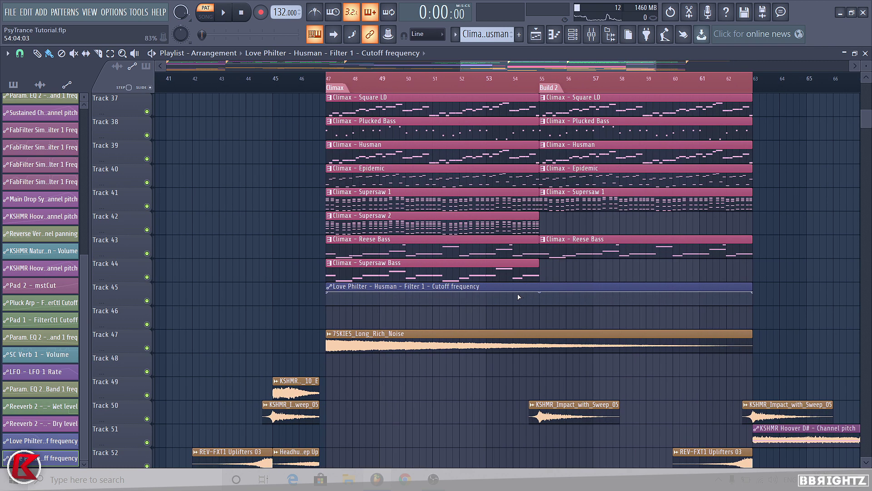
right_click(514, 293)
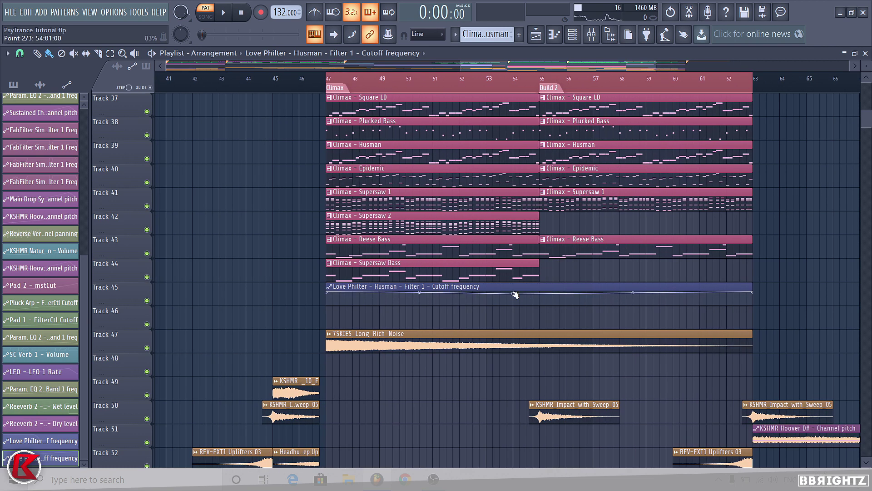
right_click(539, 298)
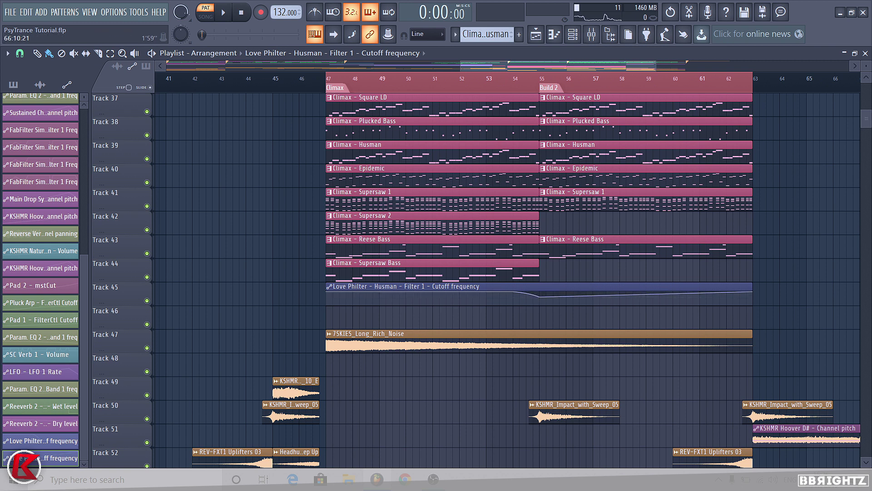
click(520, 79)
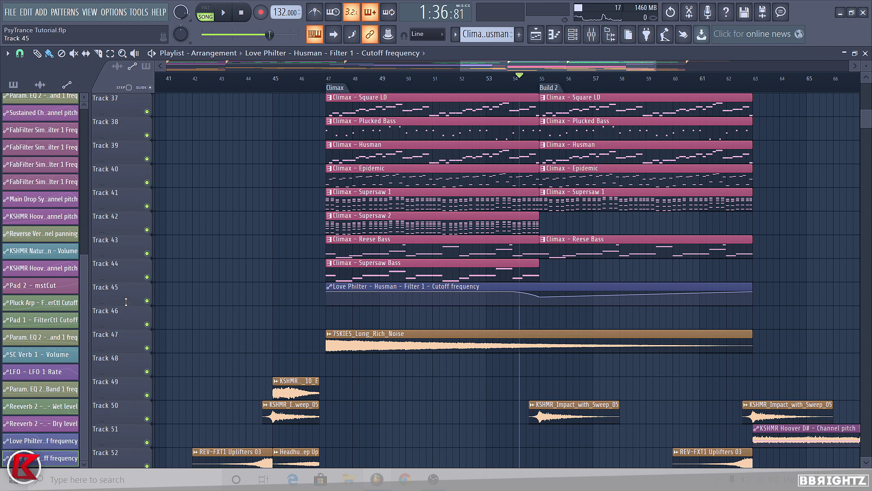
drag(127, 306, 308, 346)
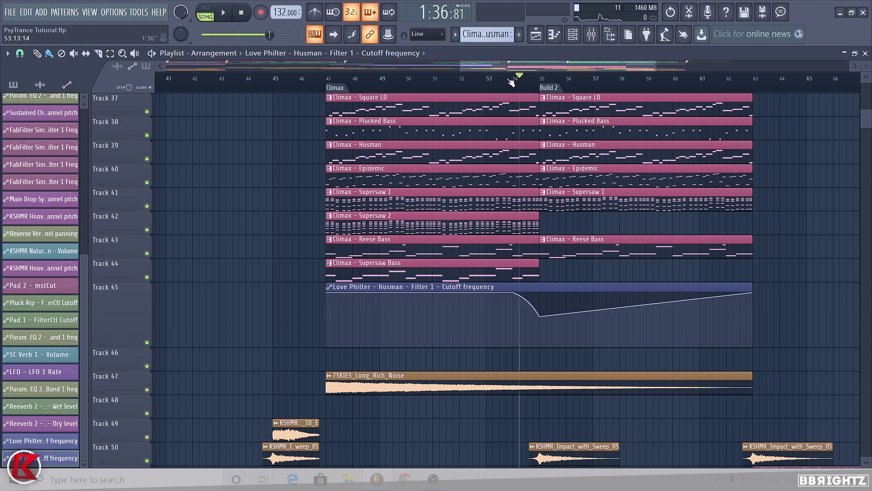
- Solo Track 39 with Track 45 enabled and, during playback, add a second, lower cutoff point at Build 2's start
right_click(147, 159)
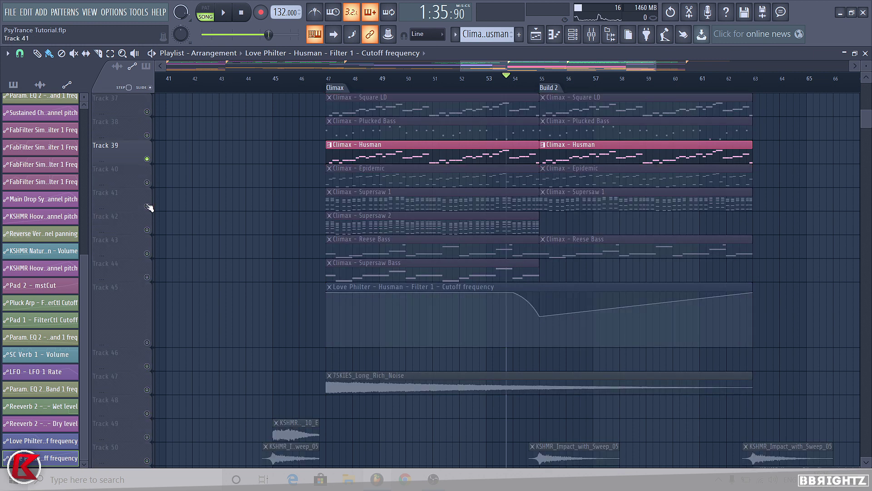
click(147, 342)
mouse_move(868, 129)
mouse_down()
mouse_move(867, 103)
mouse_move(869, 127)
mouse_up()
key(space)
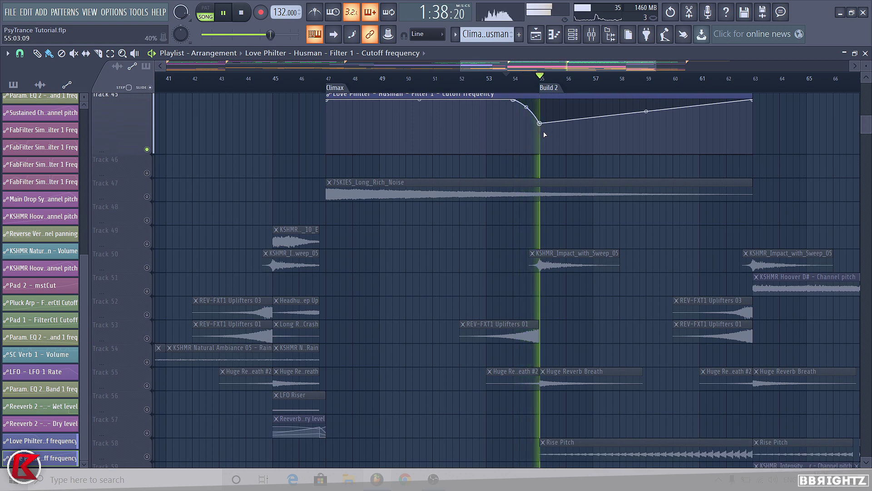
drag(543, 124, 544, 134)
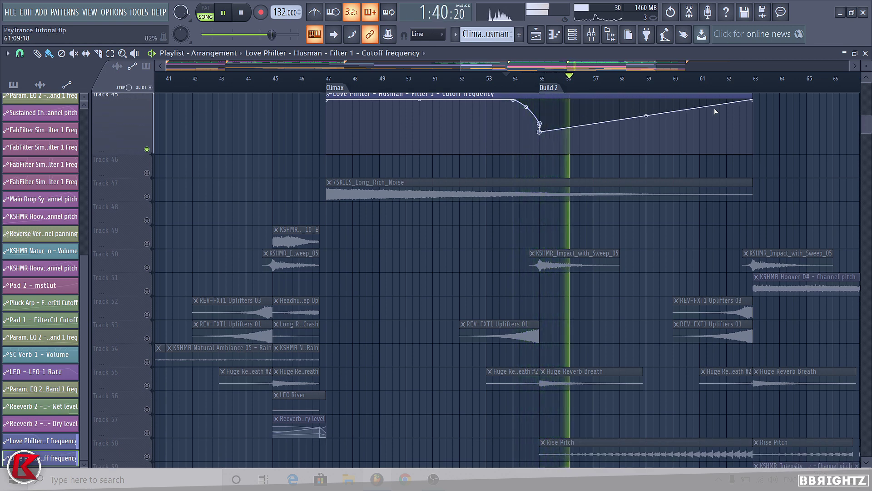
key(space)
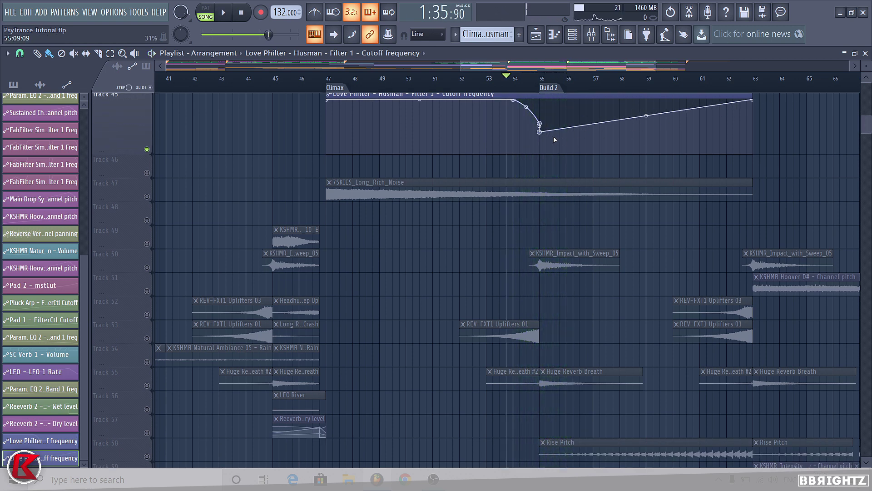
- Unsolo the tracks and, during playback, lower the Husman cutoff point at Build 2's start to about 18%
right_click(540, 133)
click(566, 300)
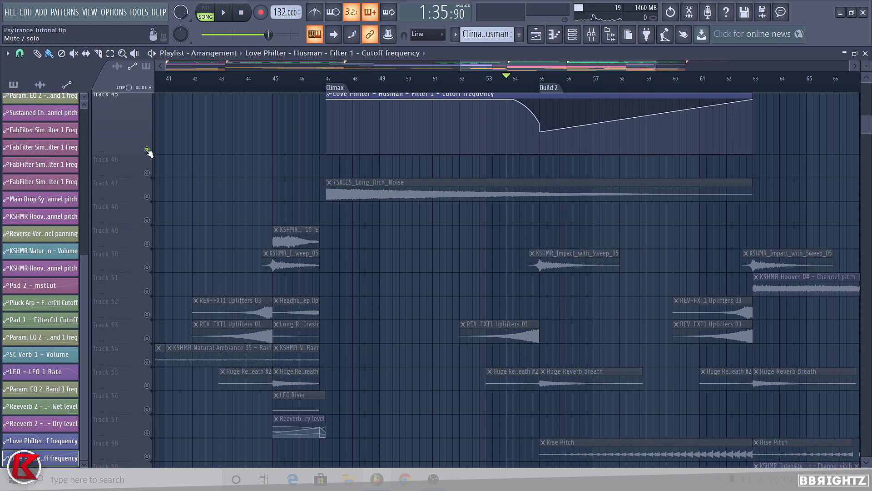
right_click(148, 151)
key(space)
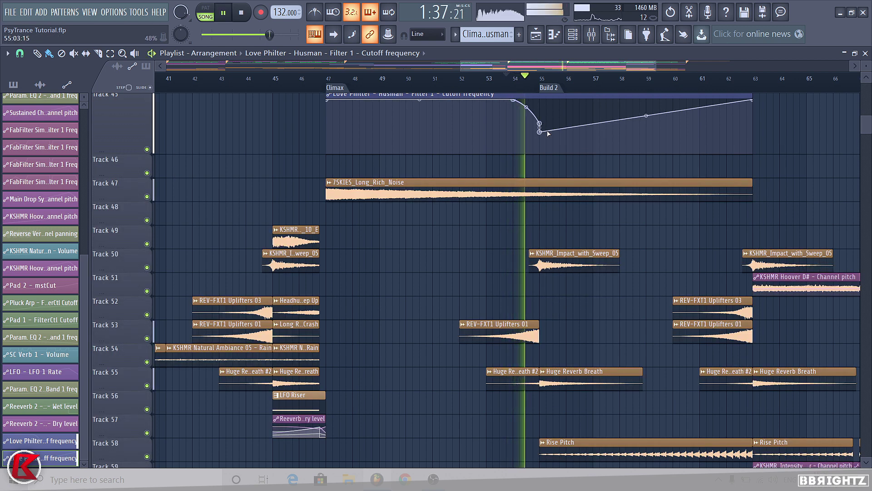
drag(539, 132, 541, 143)
click(540, 79)
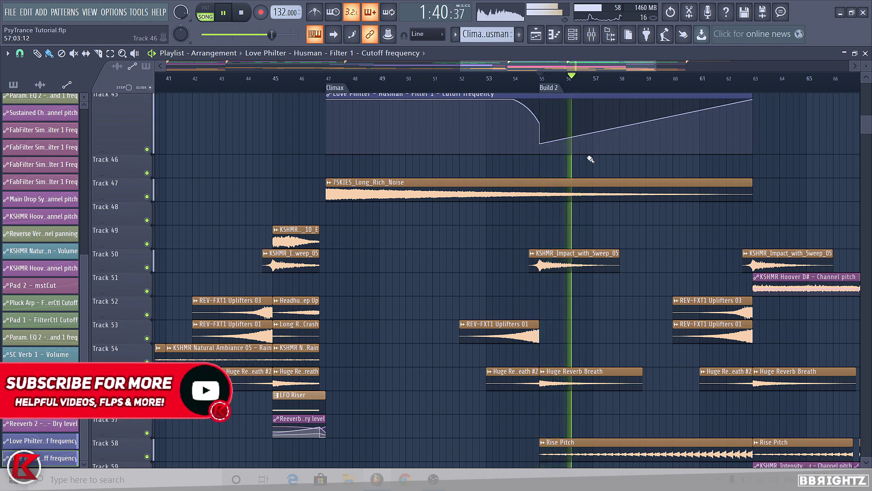
key(space)
- Copy the 18% cutoff value to a new point at 59:01:00 and curve the automation down to the minimum at bar 63
right_click(540, 143)
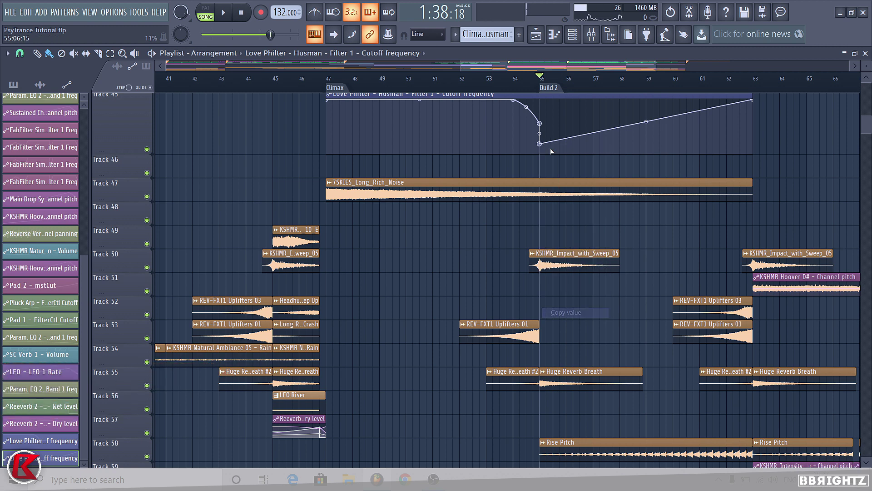
click(647, 143)
right_click(646, 142)
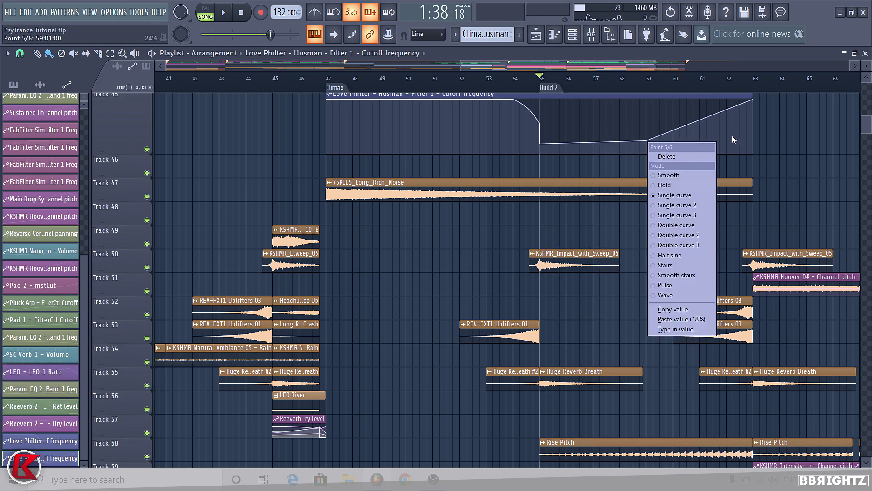
click(731, 134)
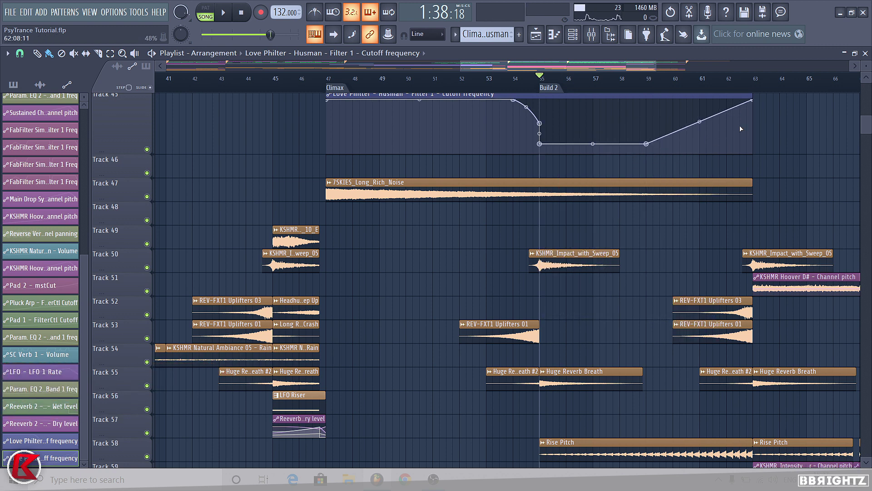
drag(754, 100, 752, 153)
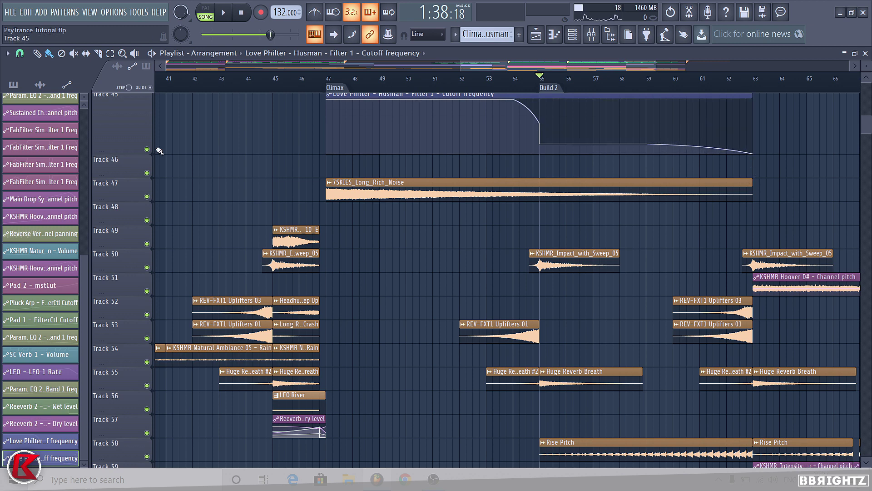
- Reset the height of Track 45 to 100%
right_click(121, 94)
mouse_move(144, 174)
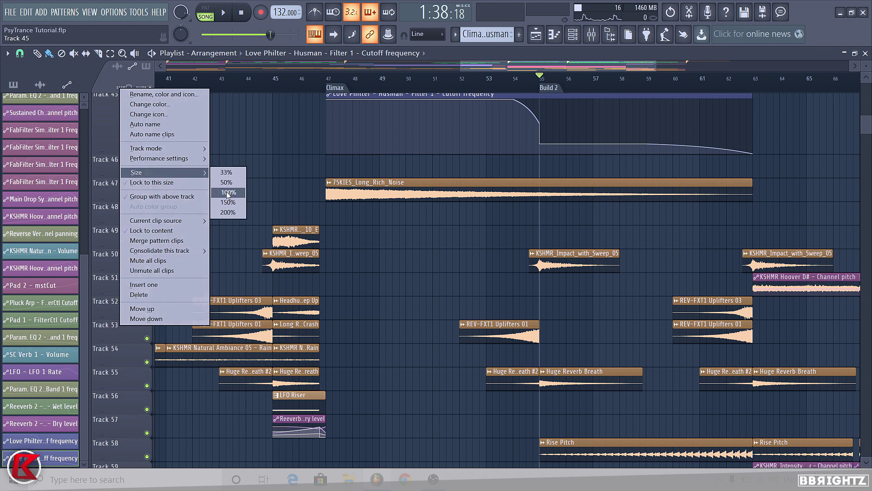
click(228, 193)
scroll(370, 194, down, 4)
scroll(122, 169, up, 3)
scroll(121, 172, up, 1)
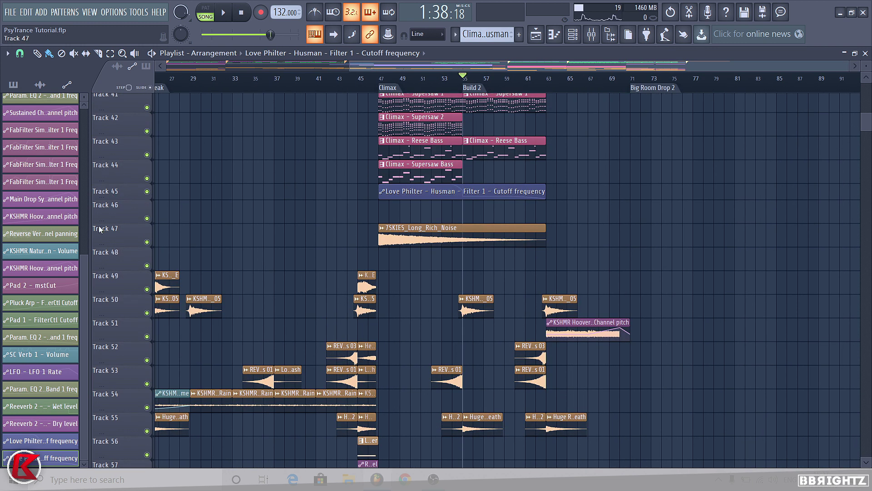
right_click(125, 183)
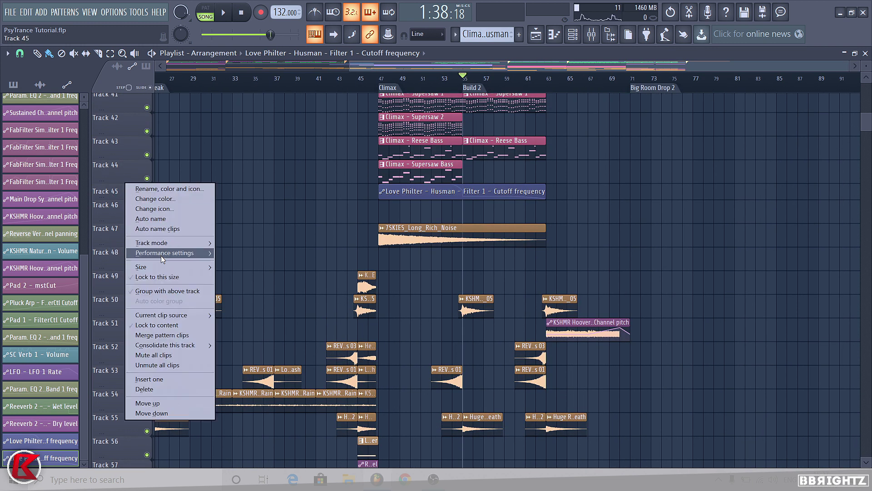
mouse_move(187, 269)
click(234, 287)
scroll(499, 259, up, 2)
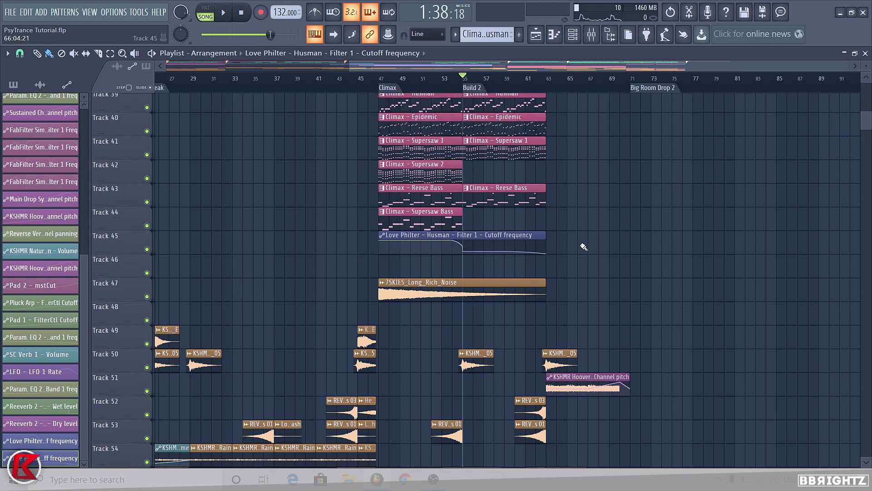
- Move the Husman filter cutoff automation clip up from Track 45 onto the Climax - Husman clips on Track 39
key(shift+Up)
key(shift+Up)
key(shift+Up)
key(shift+Up)
key(shift+Up)
key(shift+Up)
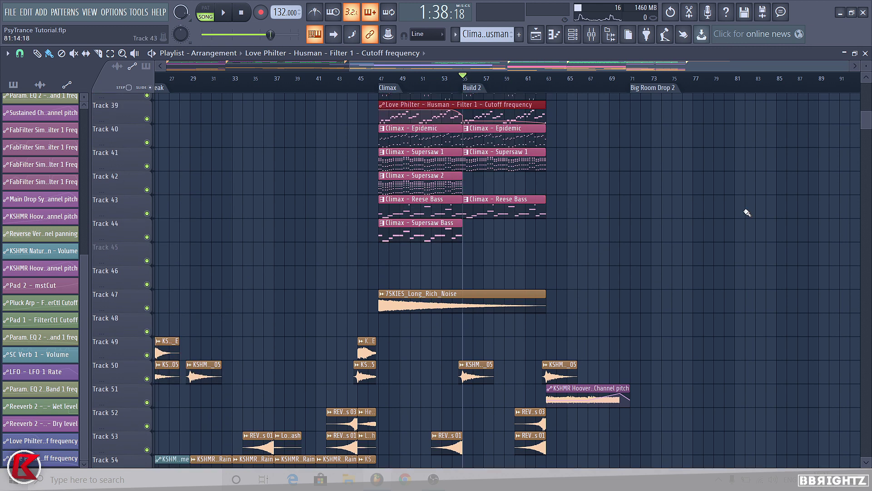
- Bring the Climax - Husman pattern clips in front of the cutoff automation on Track 39
click(486, 34)
scroll(448, 199, up, 2)
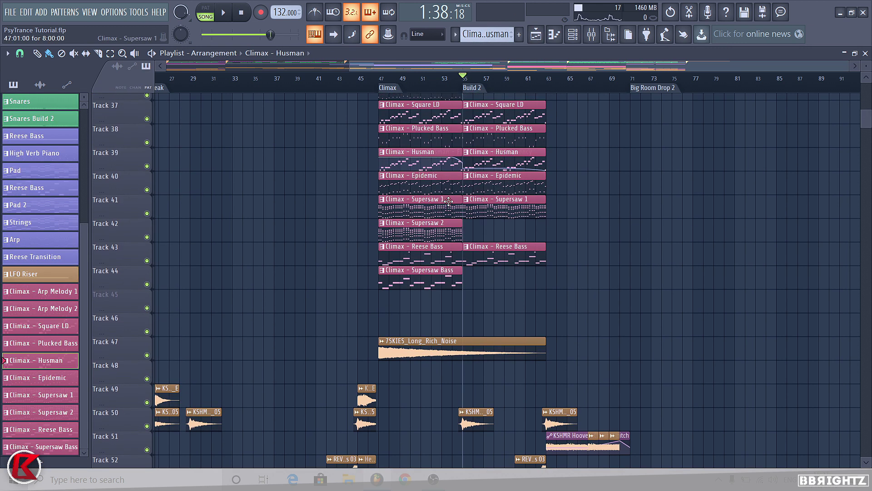
scroll(550, 323, down, 1)
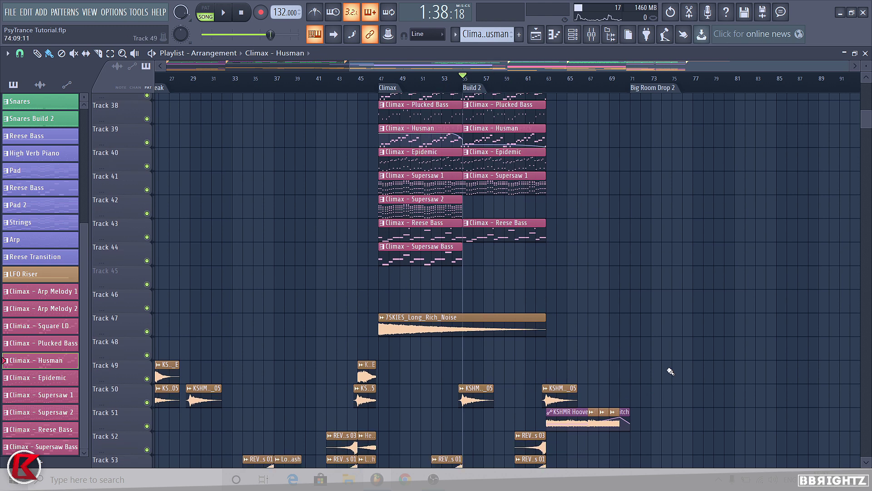
click(622, 412)
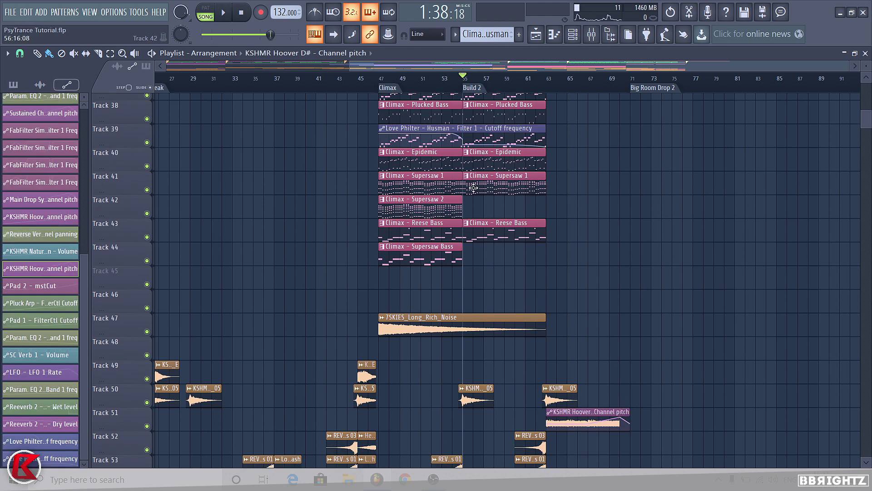
click(495, 34)
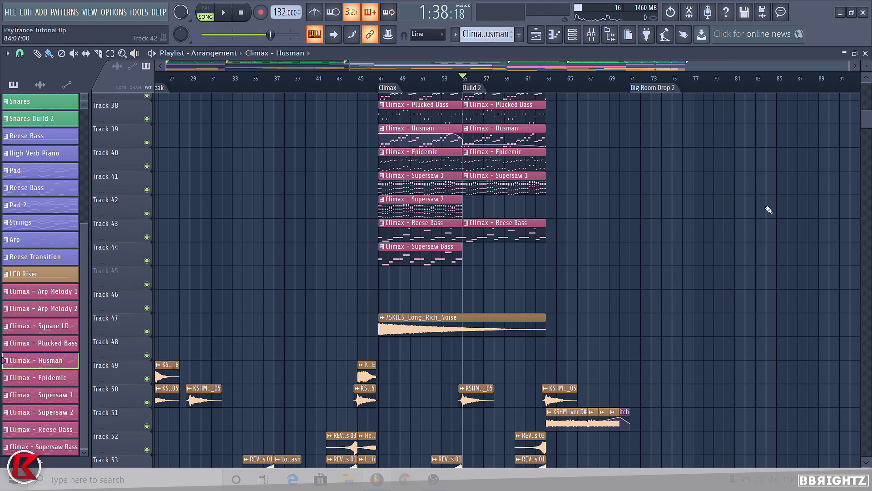
scroll(788, 331, down, 6)
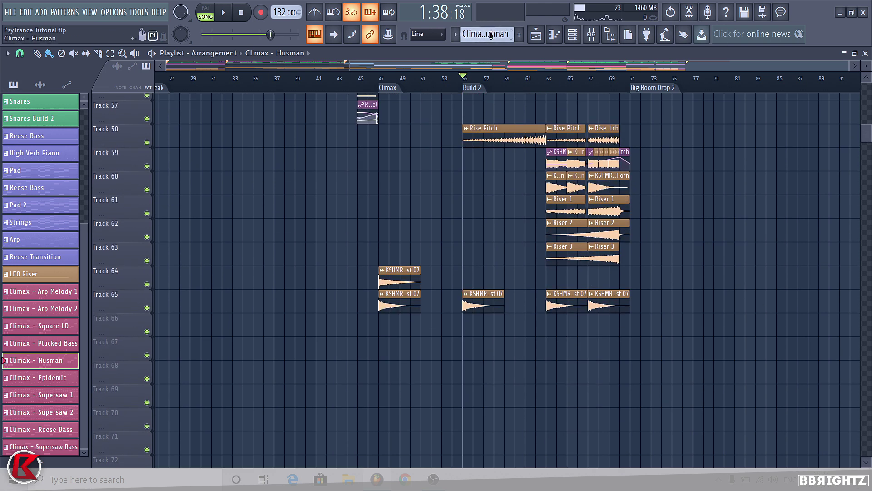
scroll(807, 213, up, 9)
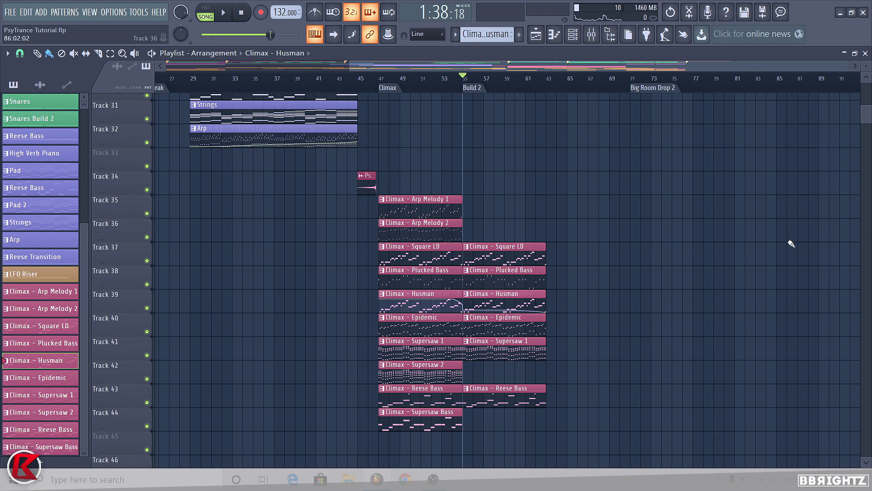
scroll(865, 281, down, 5)
scroll(863, 350, up, 6)
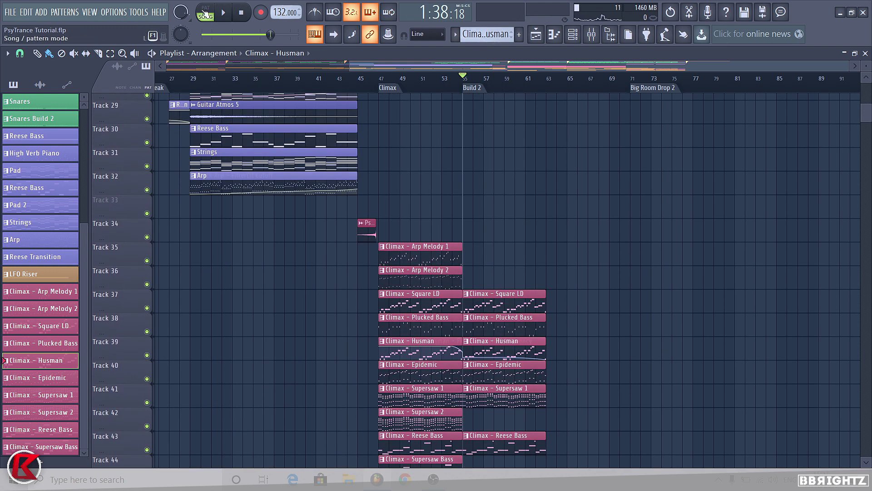
- Show the channel rack, switch to the first empty pattern and name it Drop 2
click(573, 35)
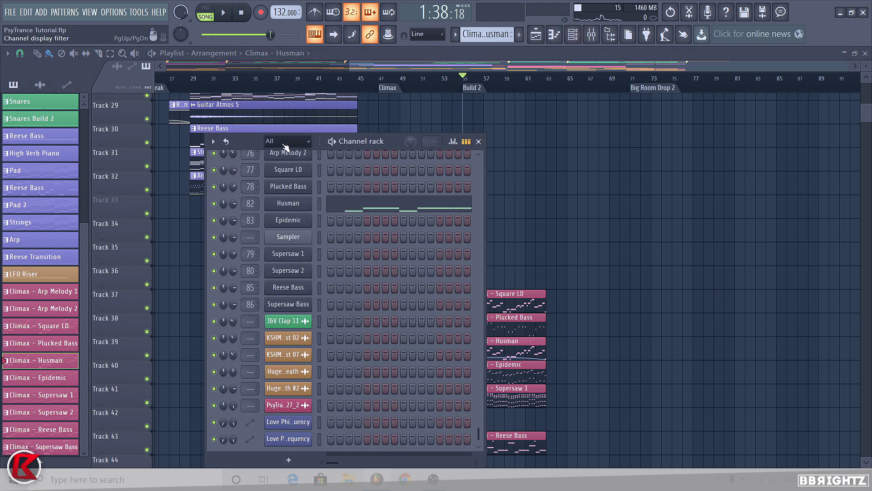
click(46, 13)
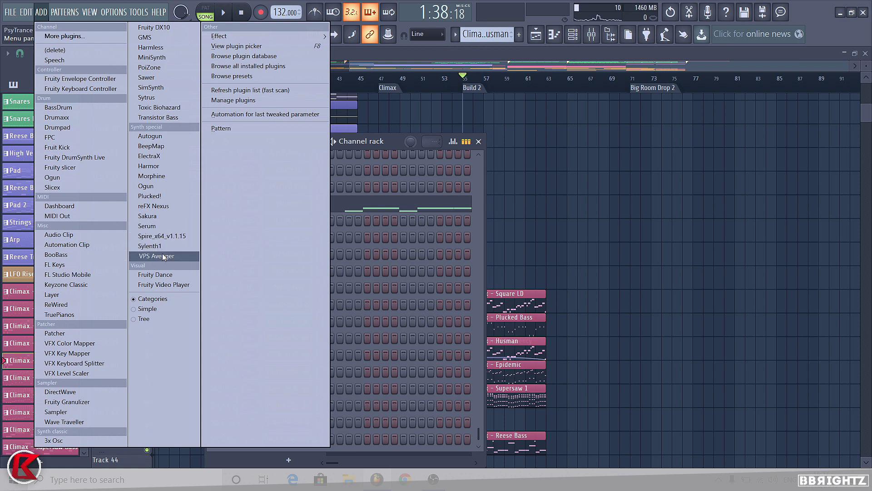
click(494, 30)
scroll(494, 30, down, 2)
scroll(494, 30, down, 4)
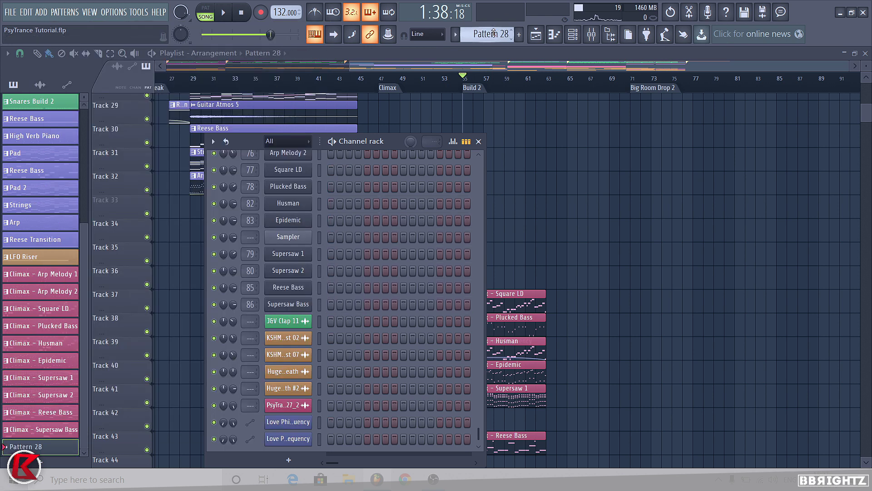
scroll(494, 34, up, 1)
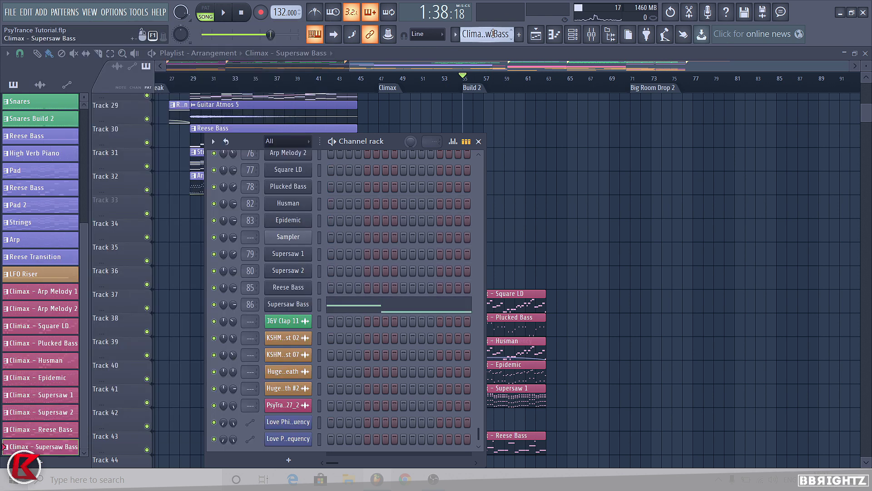
scroll(493, 34, down, 1)
click(494, 34)
click(605, 85)
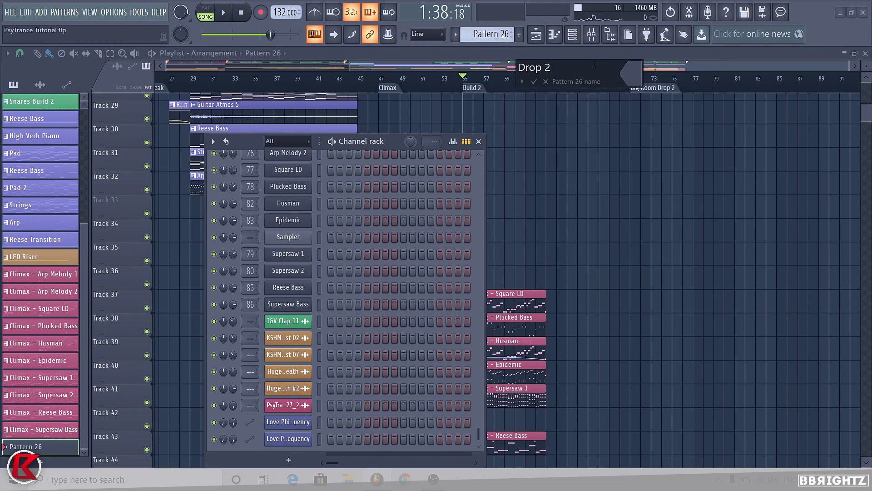
key(Return)
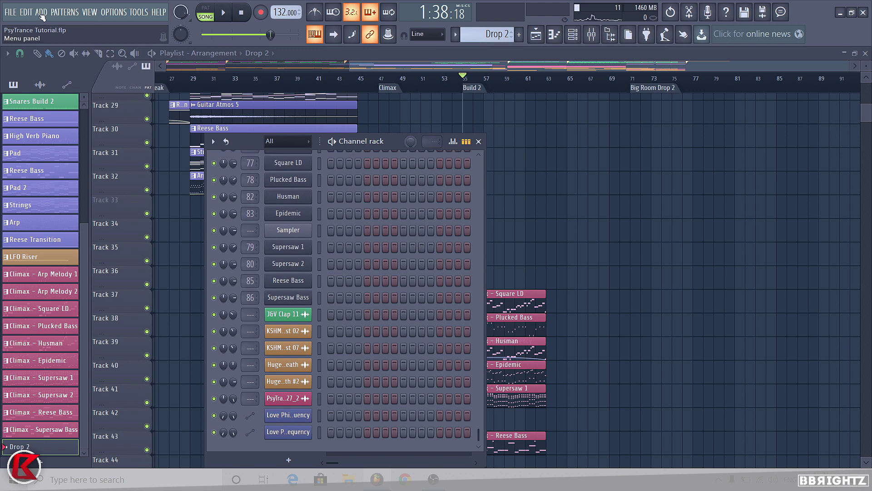
- Add a Sylenth1 instrument to the Drop 2 pattern and load the Ceryno Soundbank Vol 1 bank
click(41, 12)
click(176, 246)
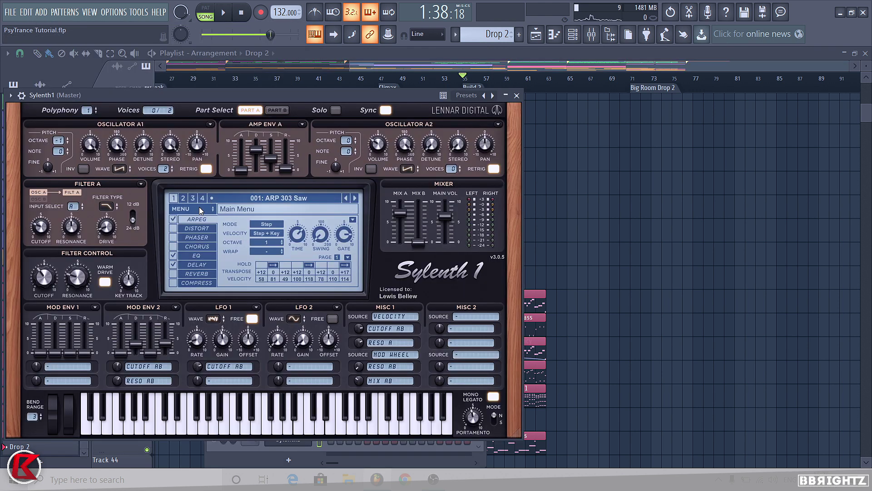
click(200, 209)
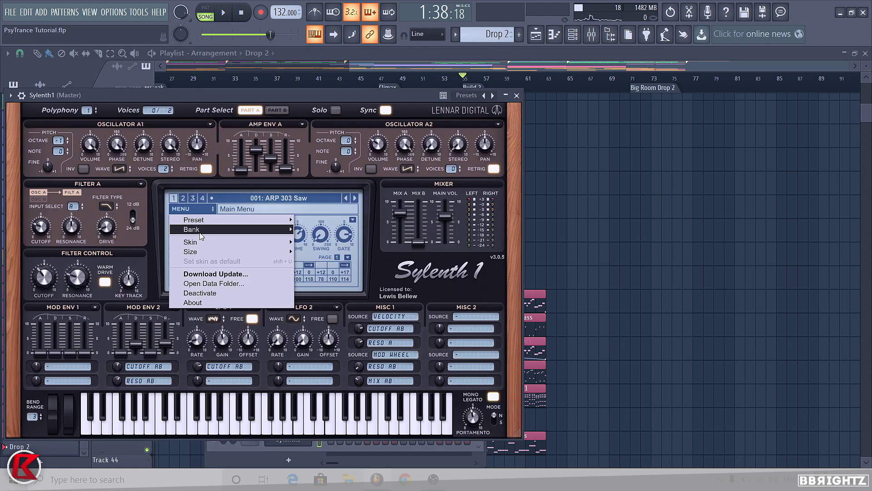
mouse_move(239, 229)
mouse_move(320, 231)
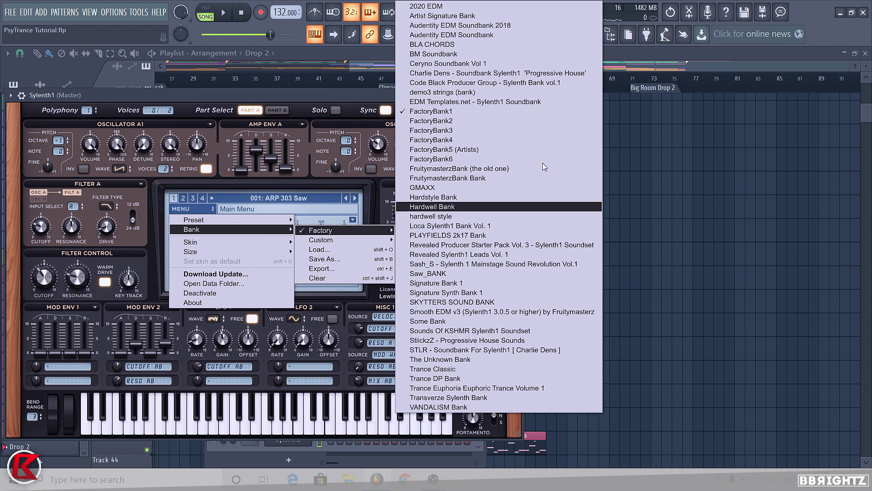
click(464, 63)
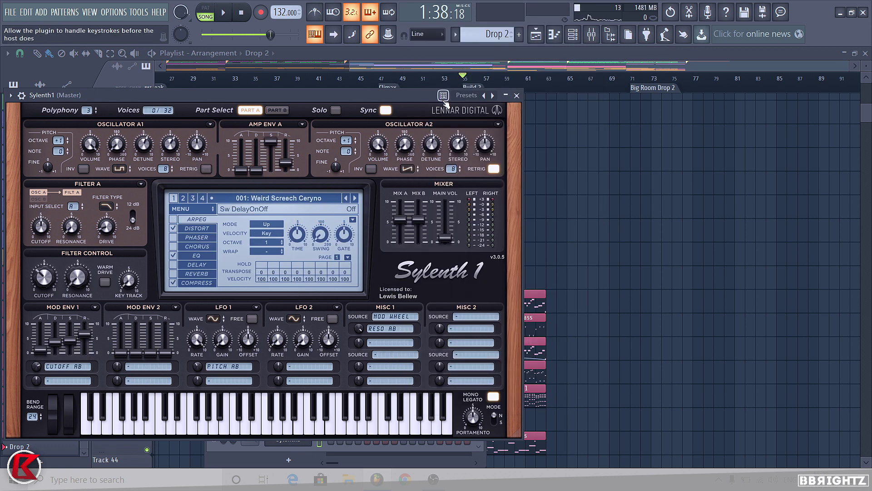
- Audition the bank's lead and screech presets from Weird Screech Ceryno through Do you want remake lead by playing notes
key(d)
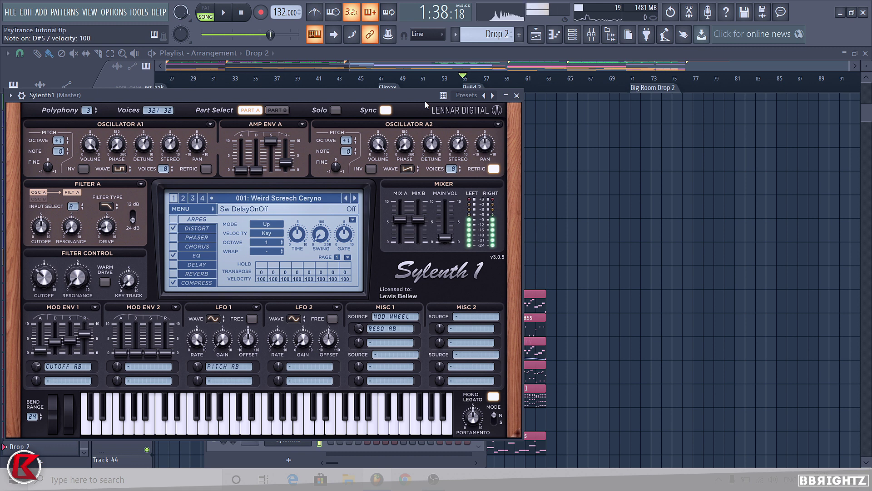
key(m)
key(d)
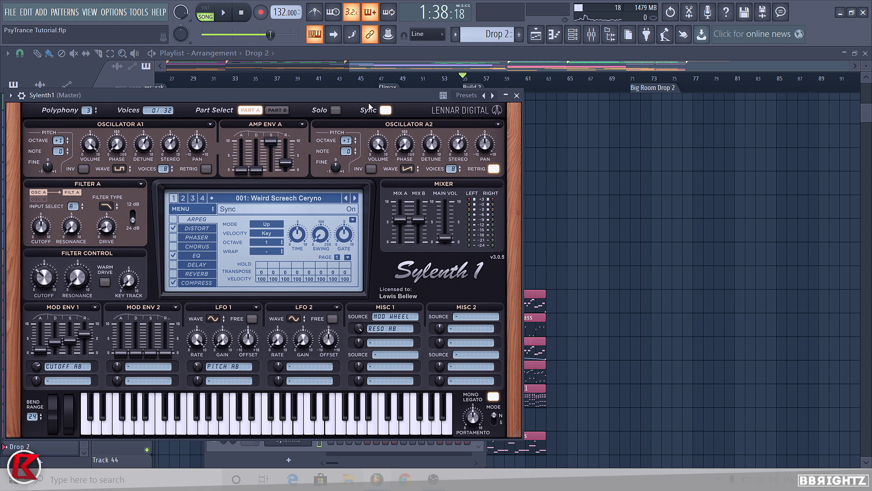
click(356, 198)
click(356, 198)
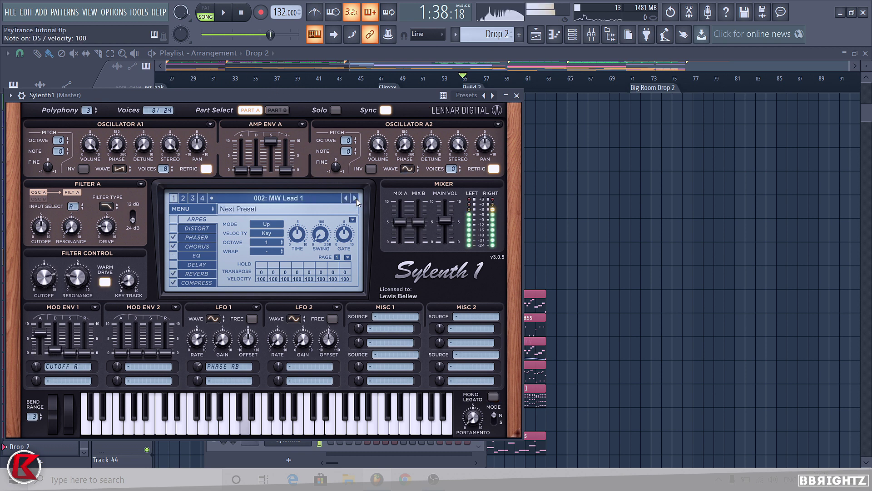
click(357, 198)
click(356, 198)
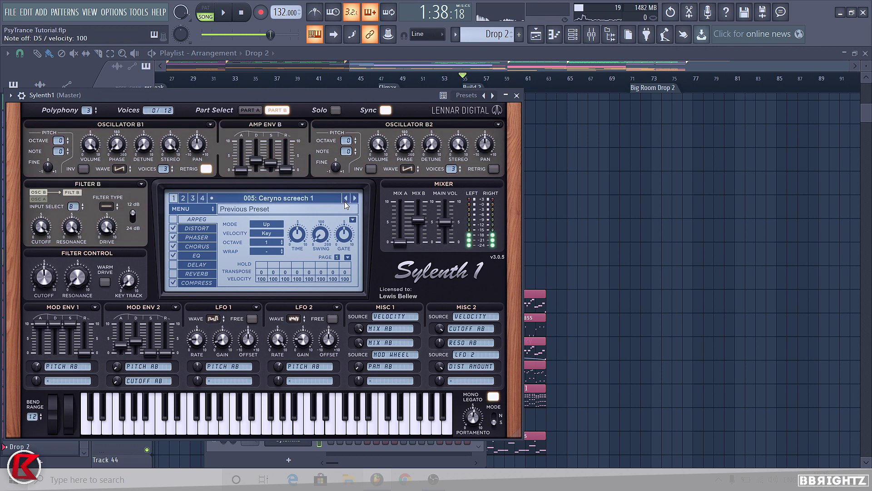
key(j)
click(346, 199)
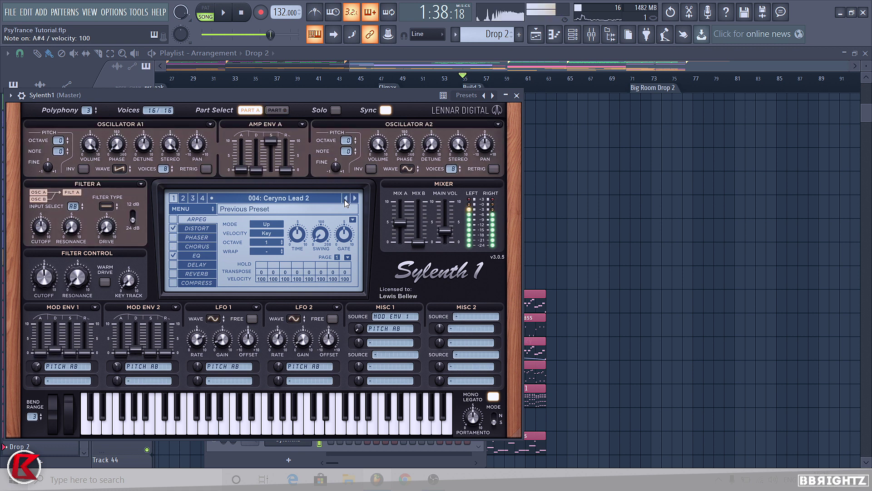
click(355, 198)
click(355, 198)
click(356, 198)
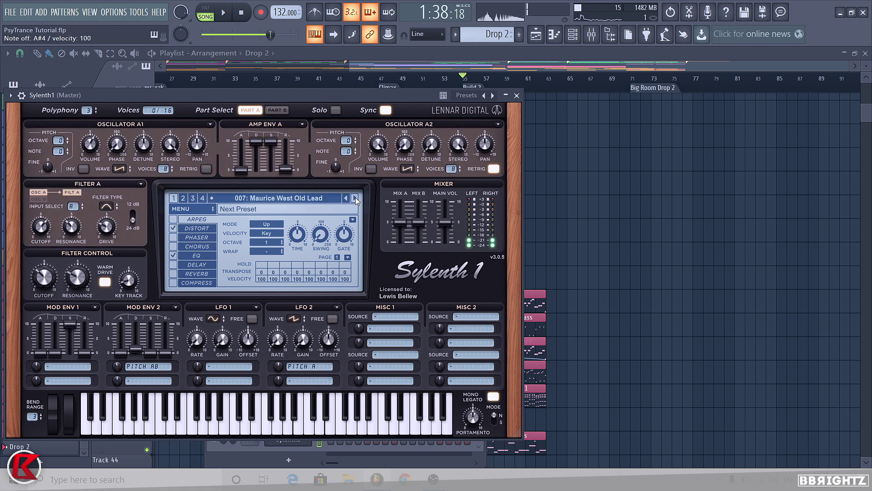
click(355, 198)
click(355, 198)
click(355, 198)
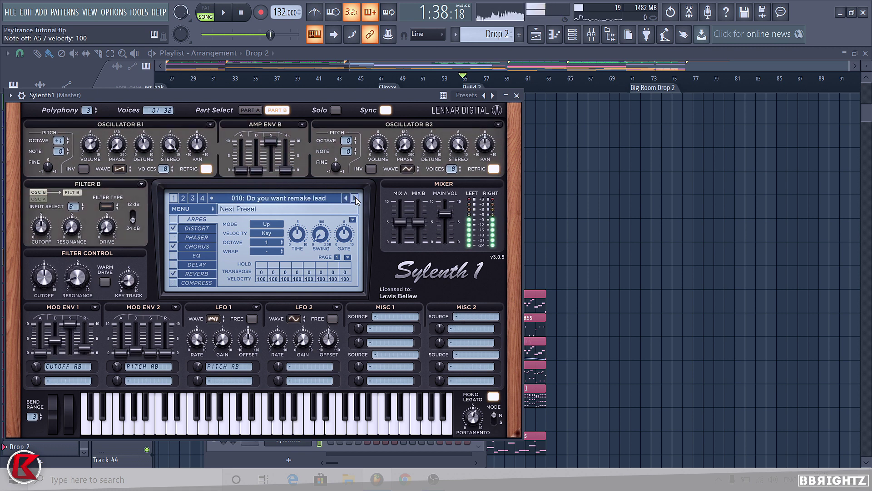
- Pick the Weird Screech Ceryno preset from the bank's preset list and close the Sylenth1 and channel rack windows
click(275, 198)
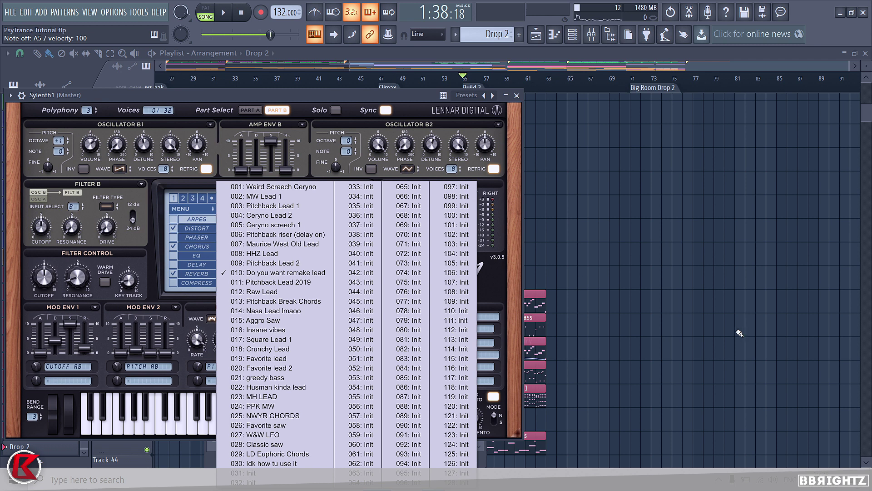
click(284, 188)
click(517, 96)
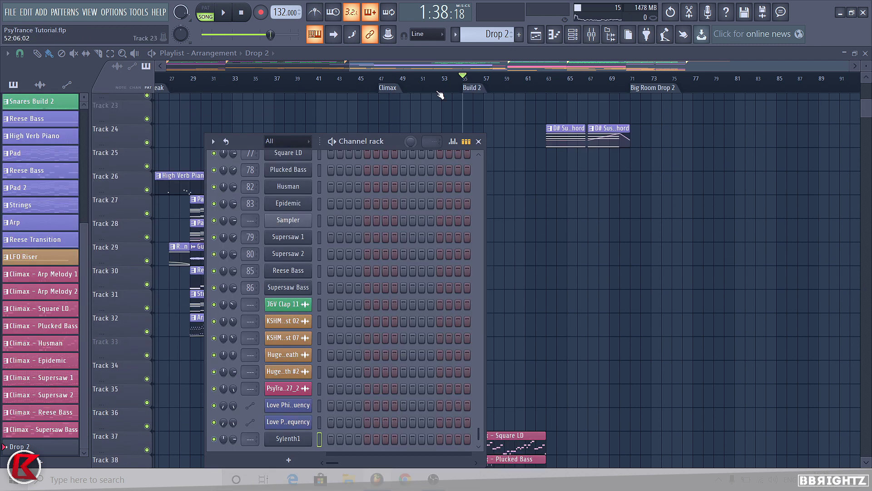
click(479, 142)
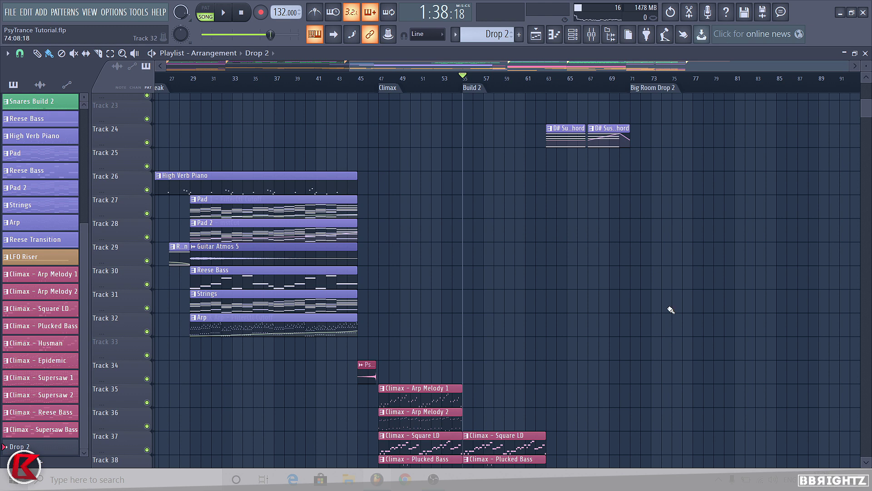
- Review the climax and Build 2 arrangement and play it from just before bar 63
drag(866, 66, 860, 66)
scroll(513, 196, up, 1)
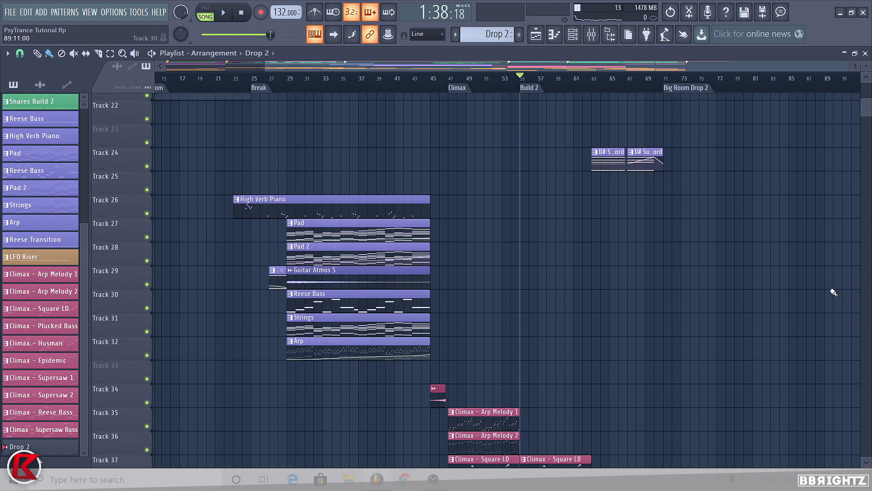
scroll(852, 259, down, 9)
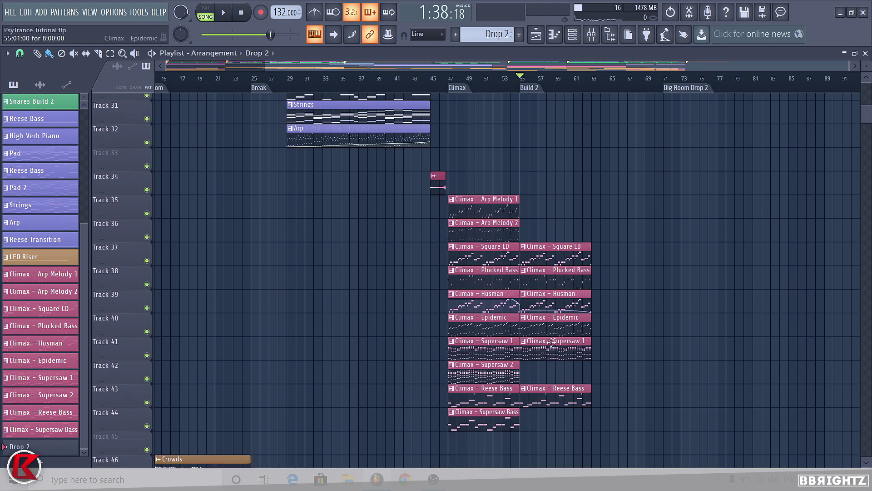
scroll(654, 352, up, 3)
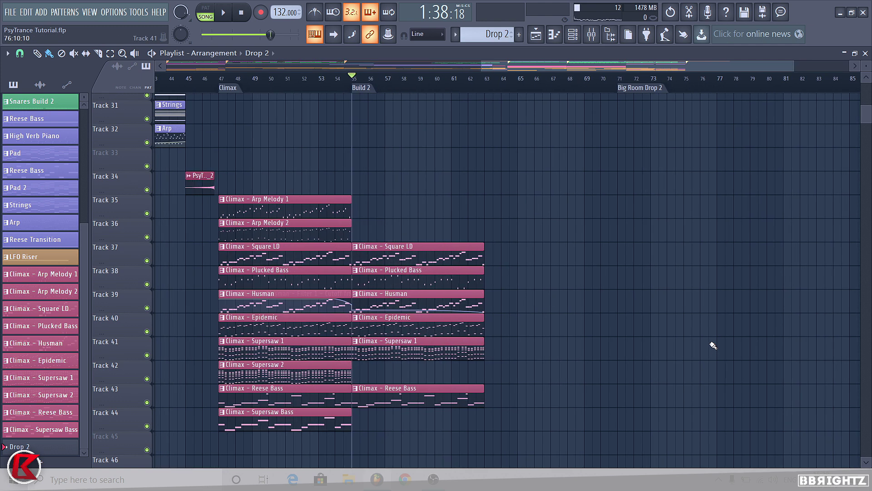
scroll(534, 336, down, 15)
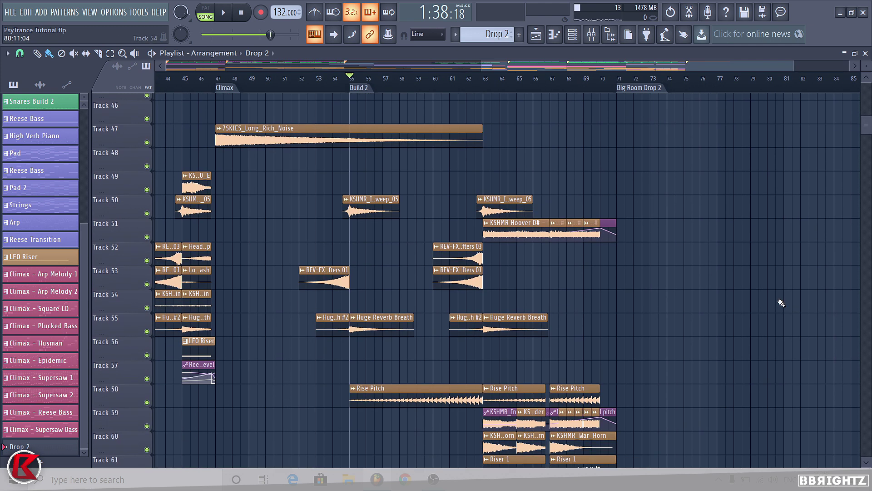
click(475, 82)
scroll(870, 265, up, 3)
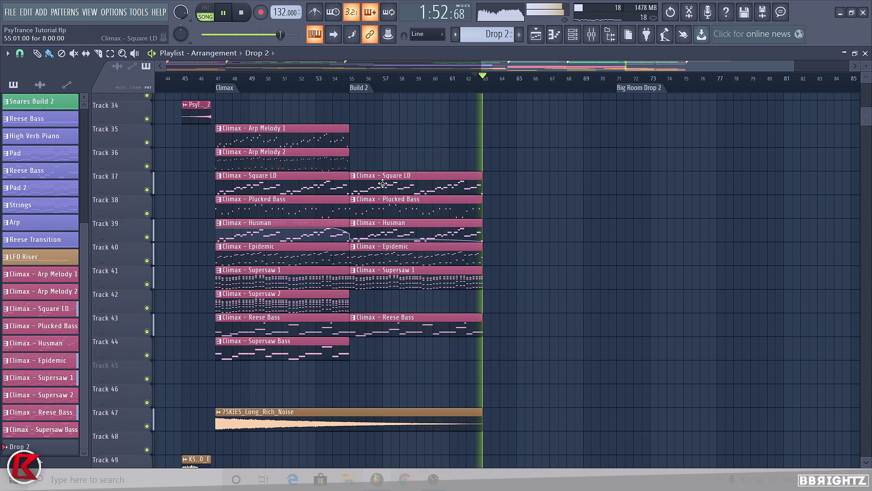
- Stop playback, place another Climax - Supersaw 1 clip at bar 63 on Track 41 and open its notes in the piano roll
click(427, 284)
key(space)
click(539, 274)
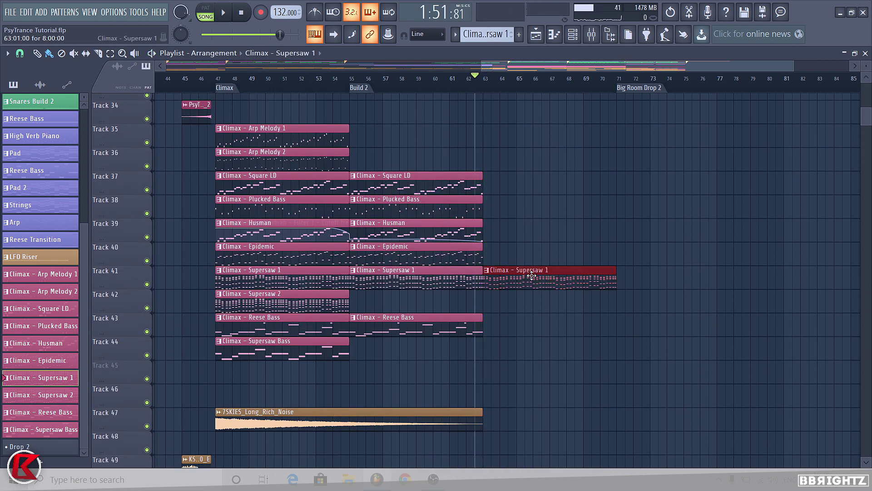
scroll(531, 276, up, 4)
double_click(493, 272)
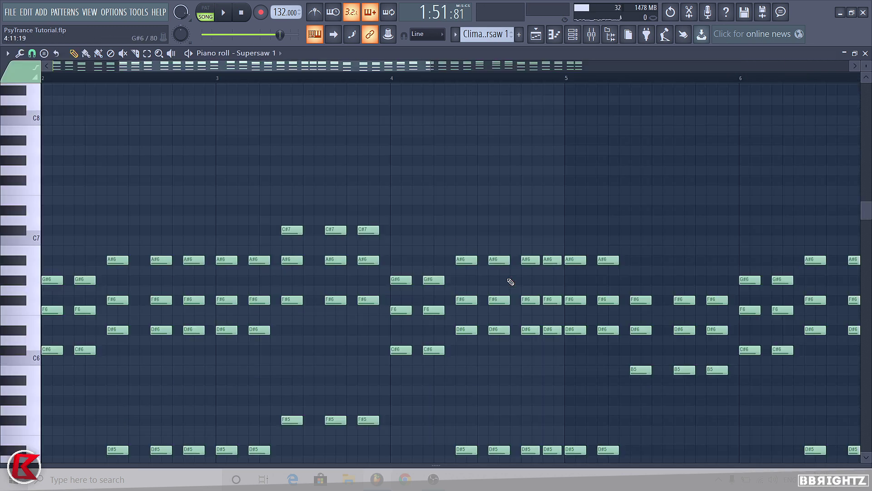
- Audition the Climax - Supersaw 1 chords in pattern mode in the piano roll, stop playback and return to the playlist
click(204, 10)
key(space)
scroll(237, 256, down, 6)
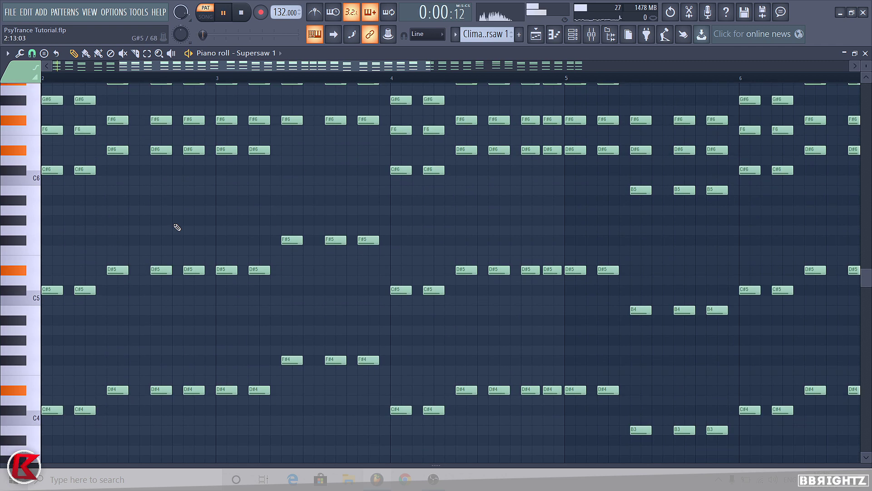
scroll(177, 227, down, 2)
scroll(189, 220, down, 3)
key(space)
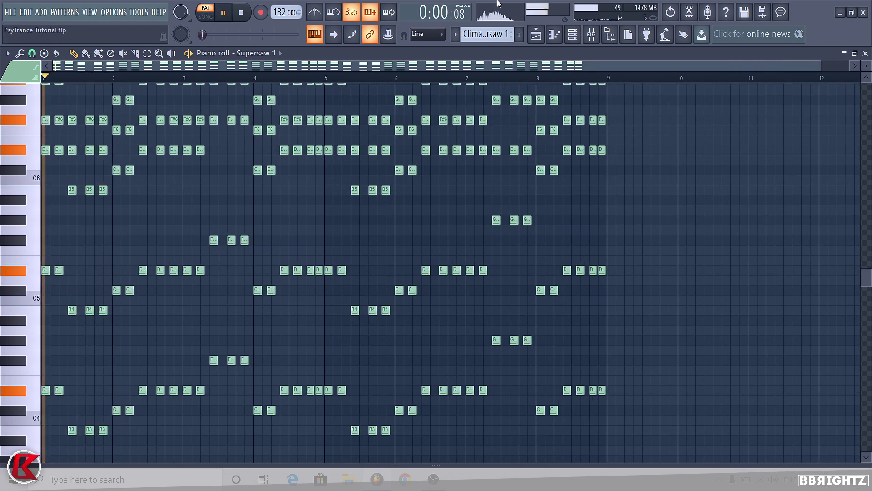
click(535, 37)
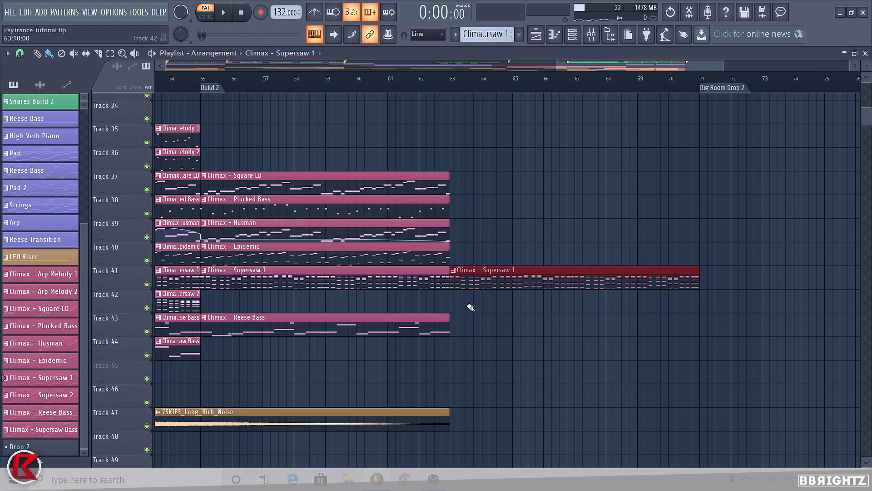
- Try slicing the extra Climax - Supersaw 1 clip at bar 63 on Track 41 down to a short chord stab
drag(477, 274, 462, 239)
right_click(497, 280)
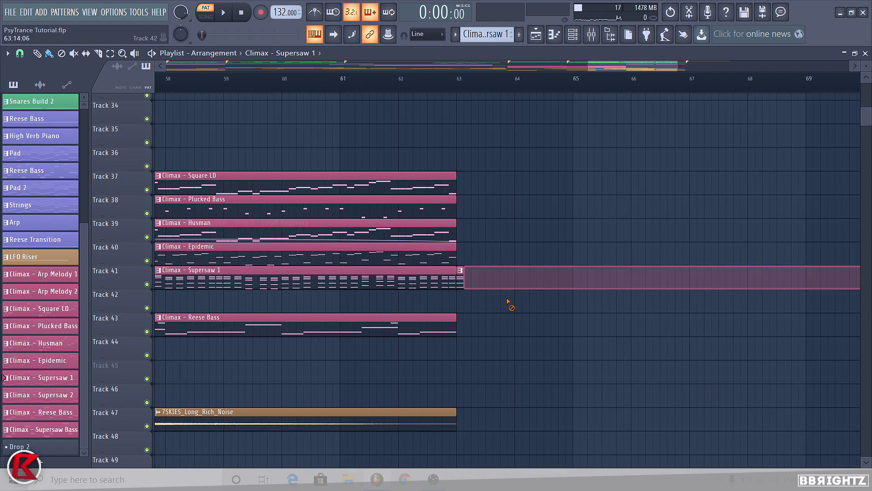
scroll(471, 279, down, 2)
scroll(485, 299, down, 1)
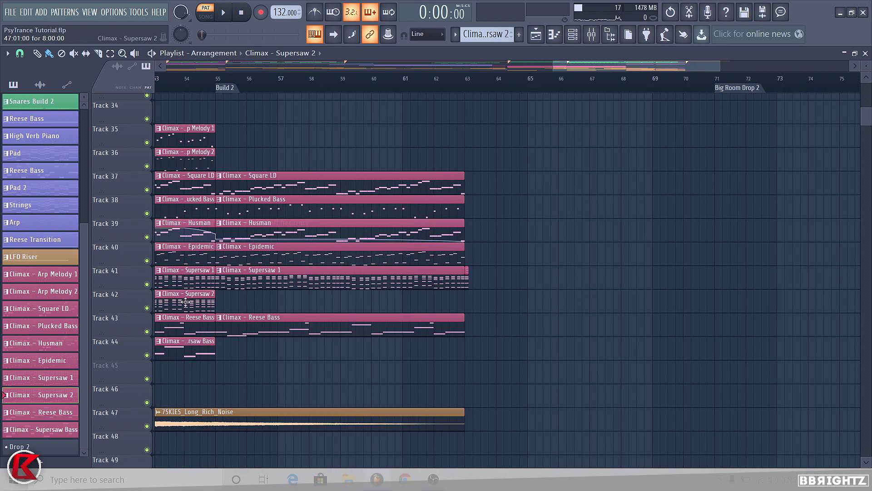
- Try placing a Climax - Supersaw 2 clip at bar 63 on Track 42, cut to a short stab matching the one above
click(473, 302)
scroll(473, 325, up, 3)
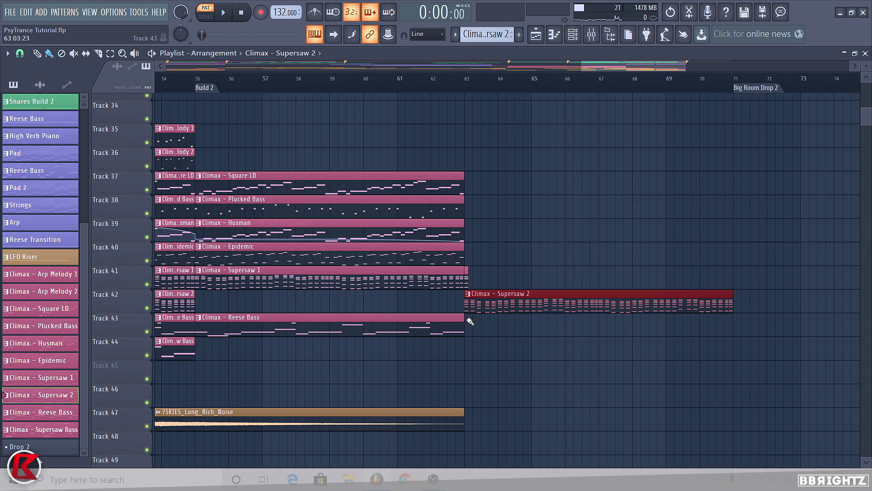
right_click(473, 309)
- Duplicate both short supersaw stabs half a bar further on, play from just before bar 63, and delete the stab clips
drag(473, 314, 496, 294)
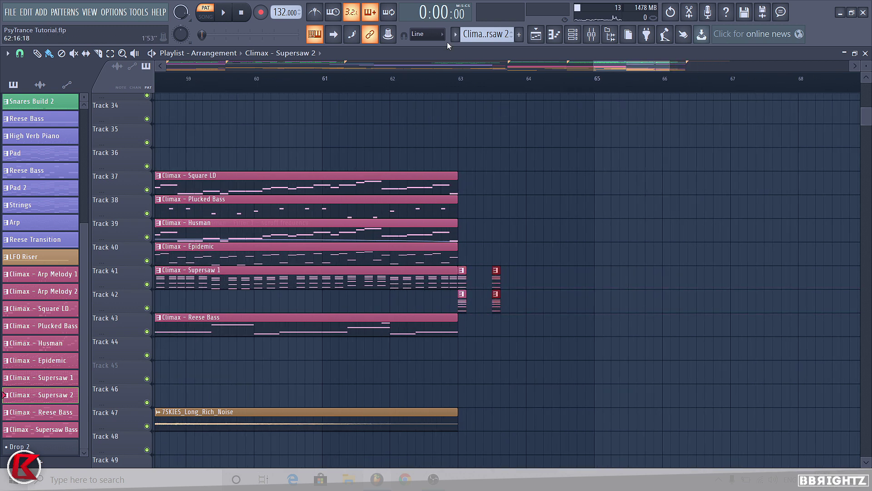
click(441, 79)
key(space)
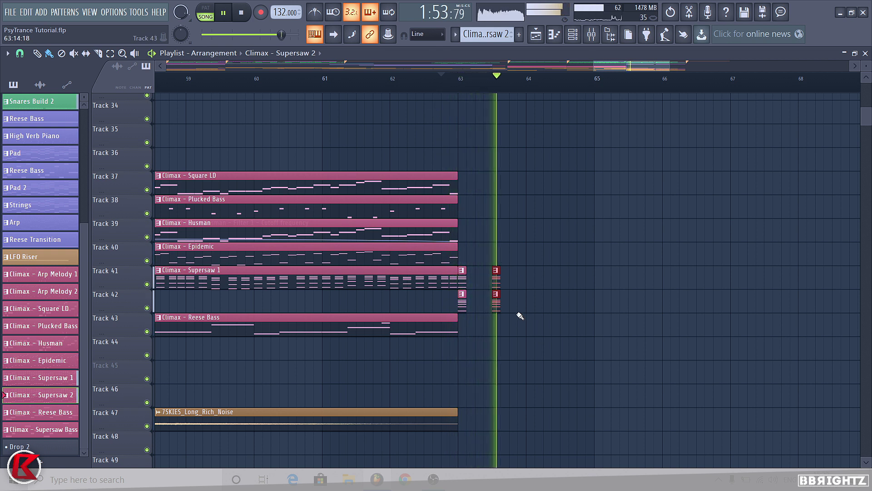
key(space)
right_click(495, 284)
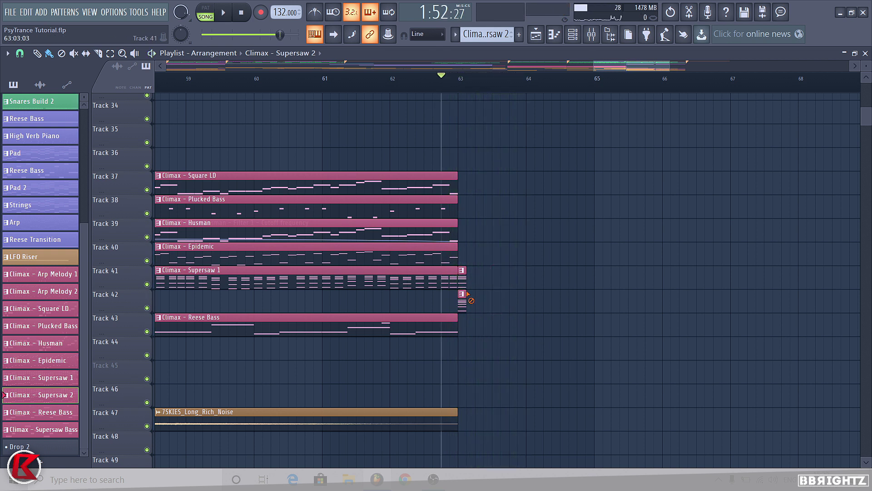
- Create a new pattern after Drop 2 and name it Build 2 CH Stab
scroll(485, 33, down, 3)
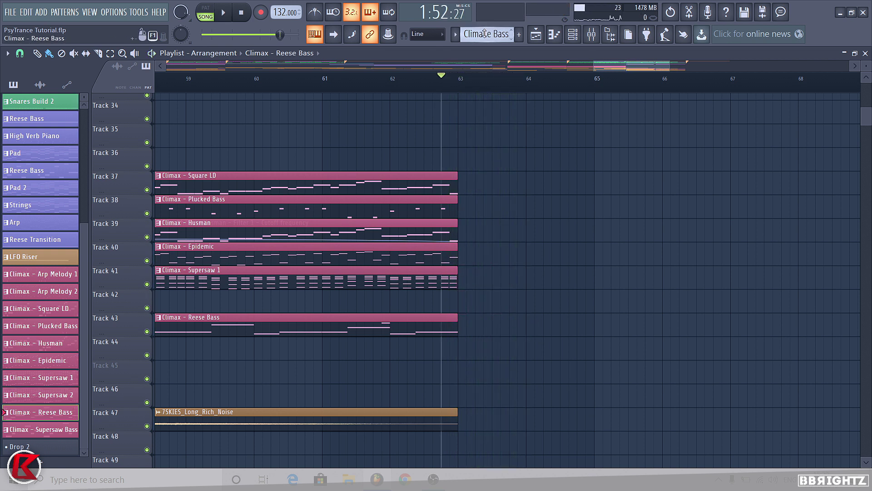
scroll(484, 34, down, 1)
scroll(483, 34, up, 2)
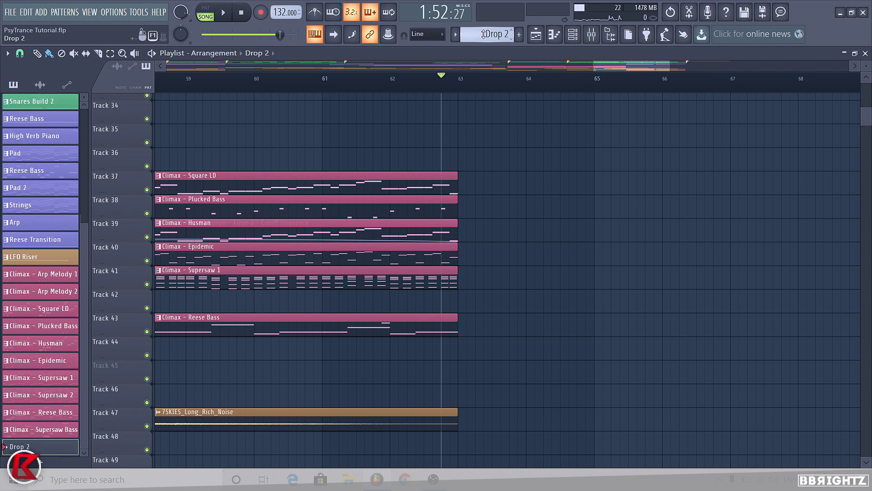
scroll(483, 34, down, 1)
click(483, 35)
click(596, 85)
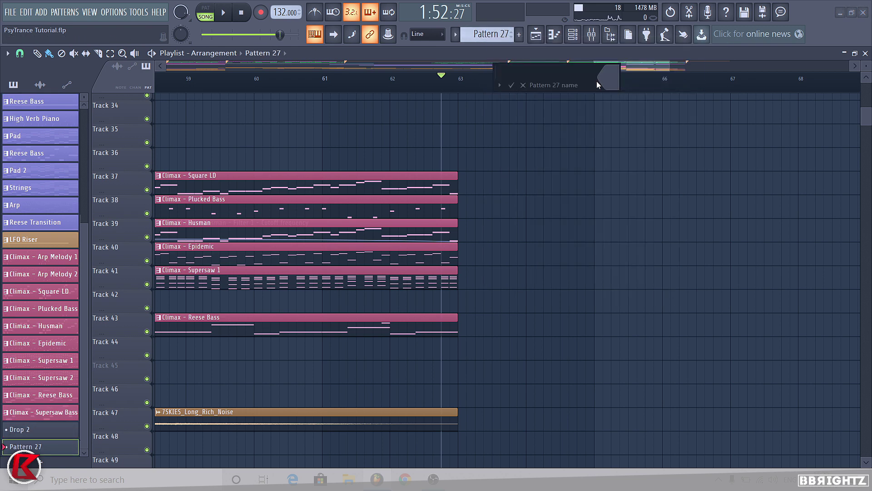
text(Build 2 CH Stab)
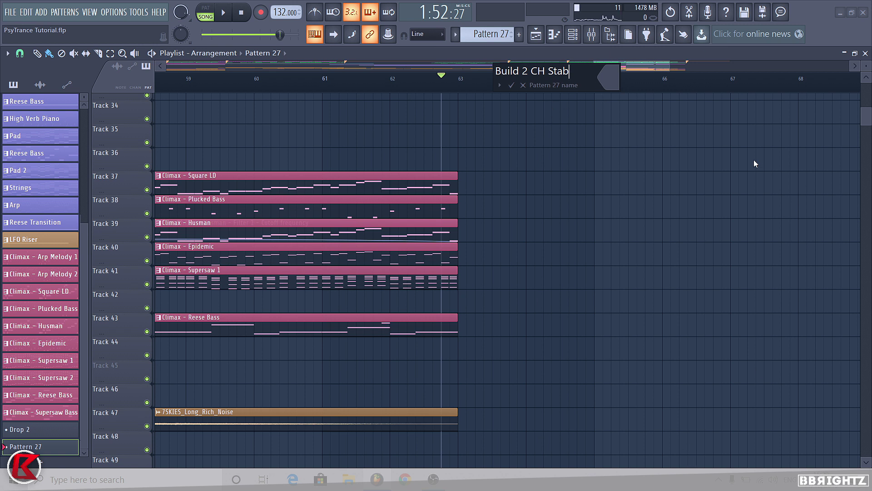
key(Return)
- Place a Build 2 CH Stab clip at bar 63 on Track 45 and extend it to bar 71
scroll(541, 152, down, 3)
scroll(541, 152, down, 5)
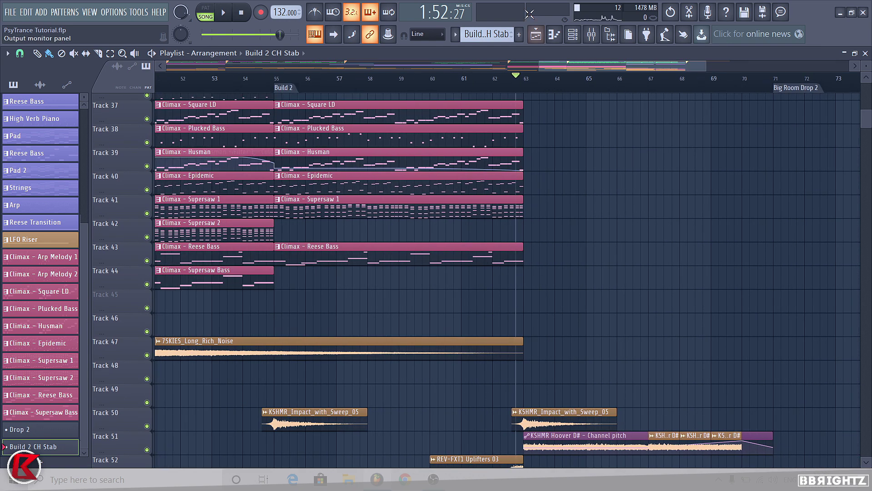
scroll(499, 224, down, 4)
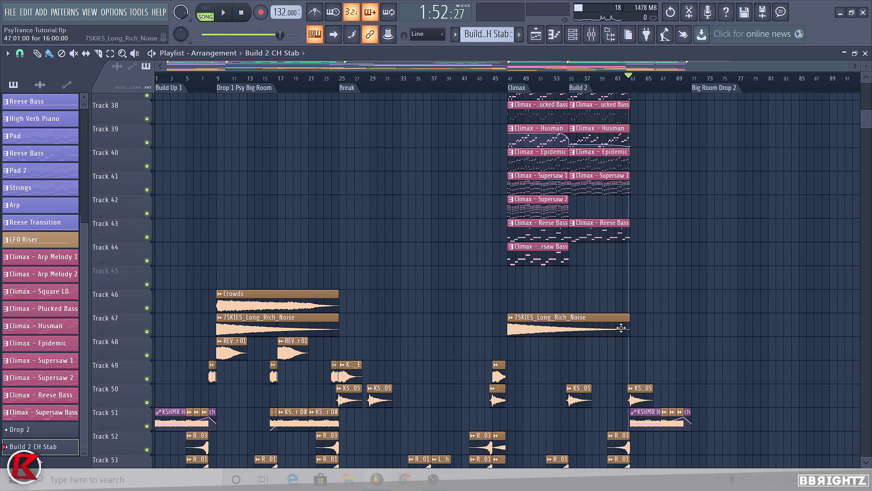
scroll(633, 282, up, 5)
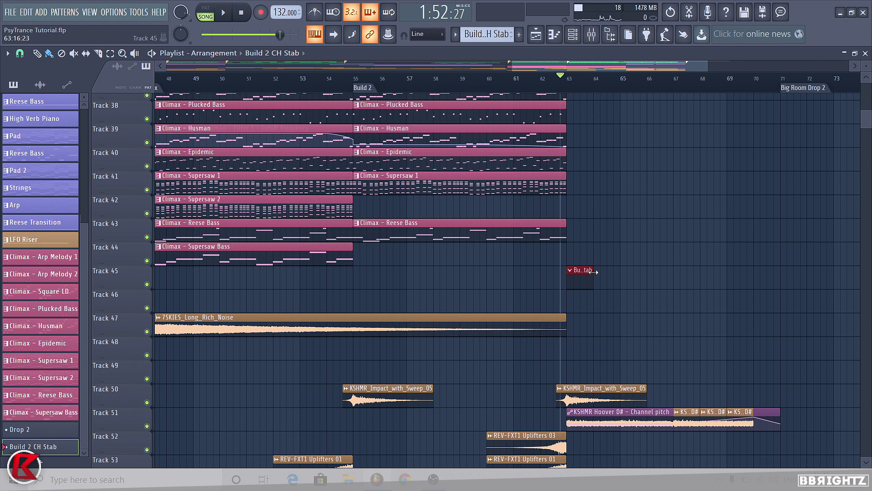
drag(594, 272, 800, 307)
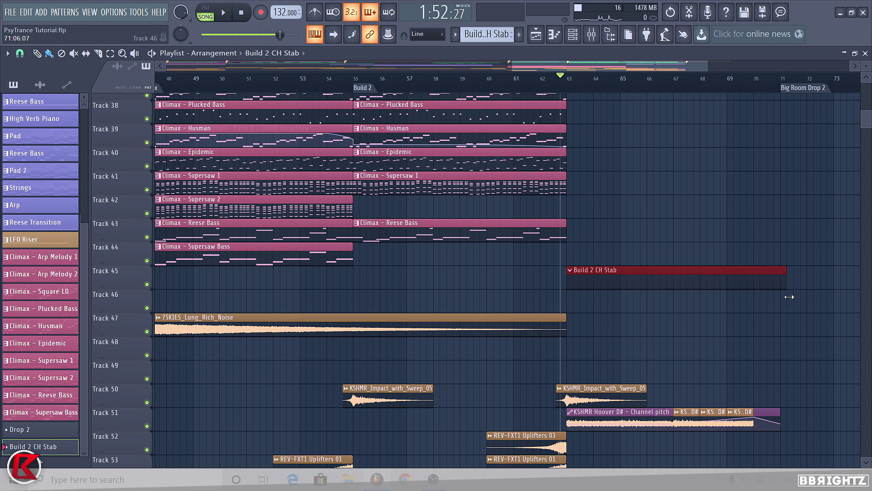
ctrl+click(817, 303)
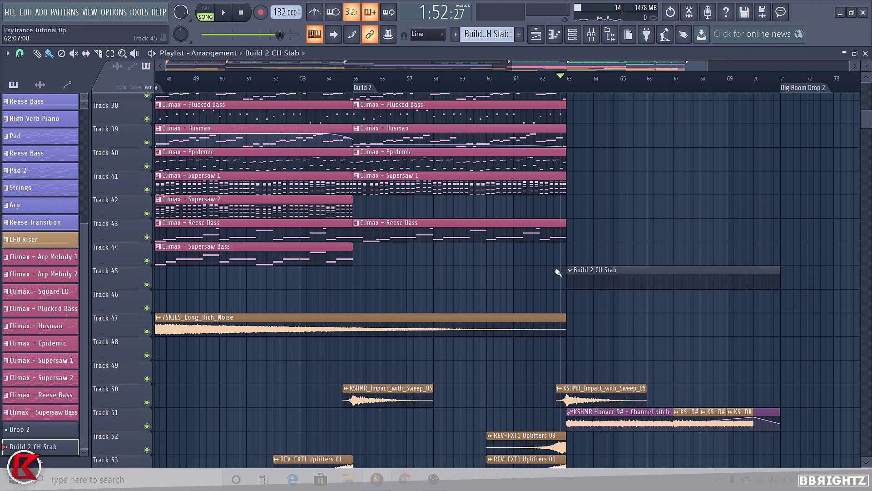
- Pick up the pink colour of the Climax - Reese Bass clip and apply it to the Build 2 CH Stab pattern
click(369, 224)
click(390, 282)
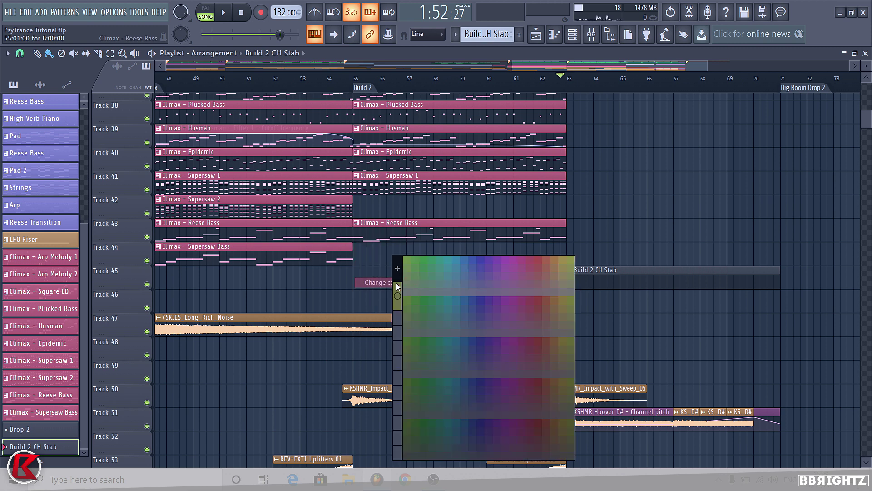
click(400, 268)
click(563, 110)
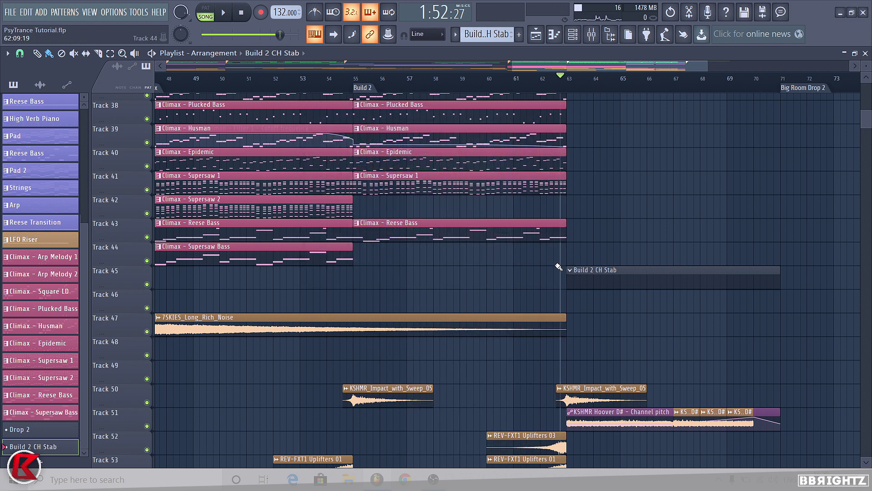
click(570, 270)
click(597, 330)
click(604, 316)
- Select all effect clips from the Crowds track downward and shift them four tracks down to free Tracks 46 to 49
scroll(674, 337, down, 5)
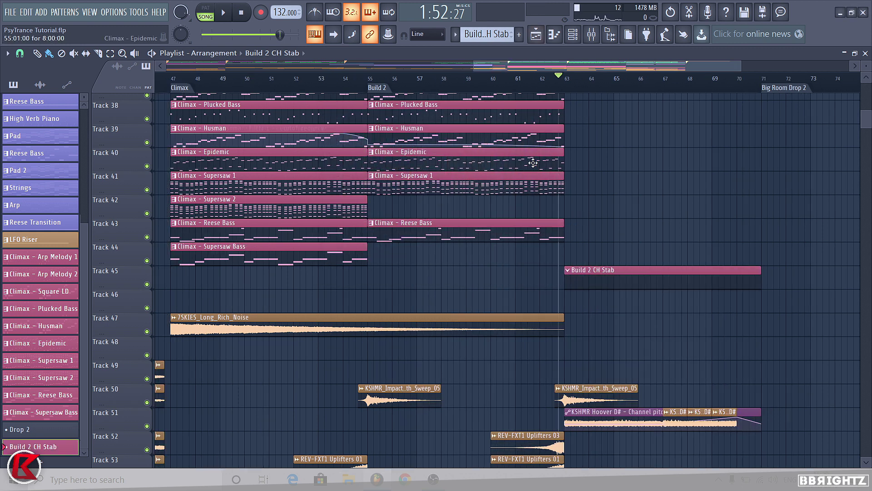
scroll(674, 337, down, 1)
drag(778, 320, 159, 468)
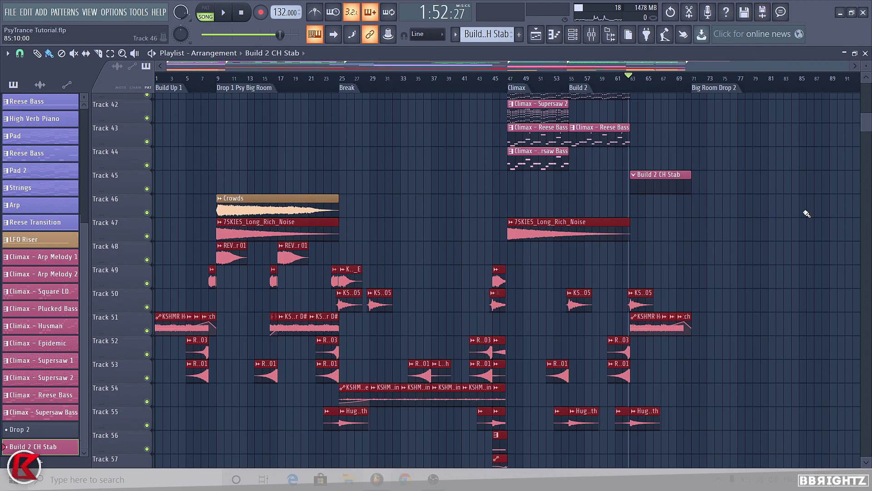
drag(805, 211, 158, 468)
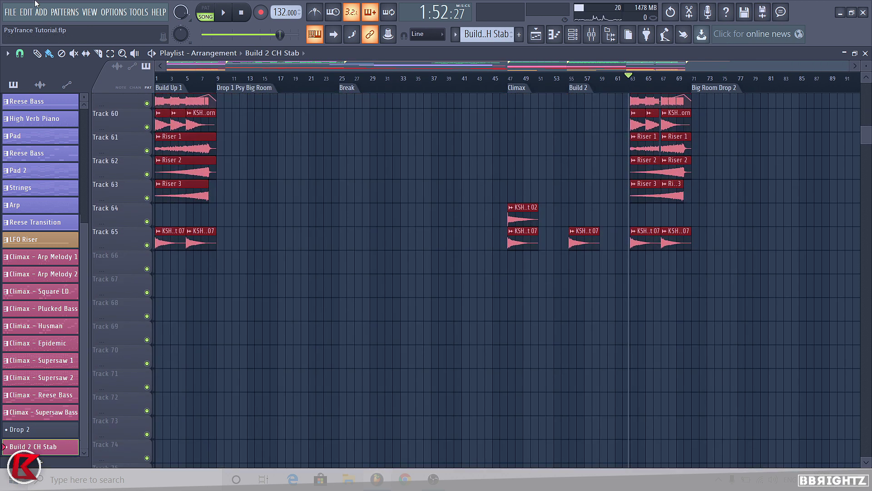
scroll(818, 313, up, 10)
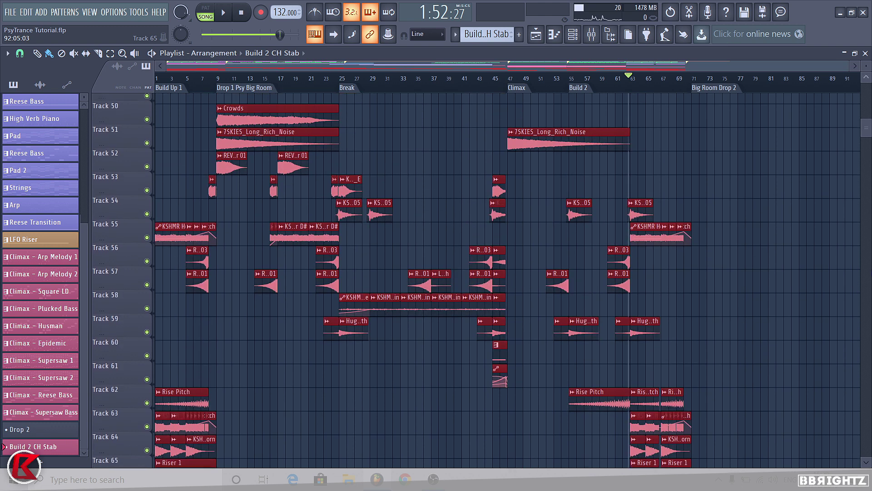
click(818, 312)
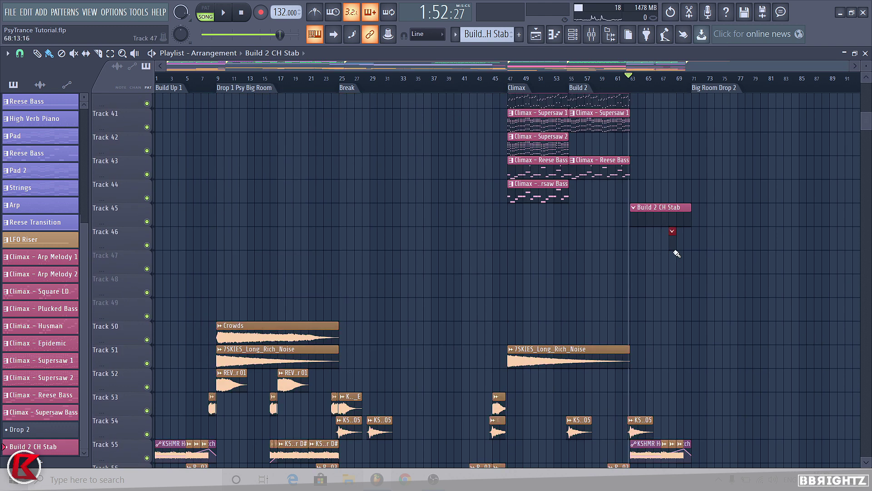
- Add a new Sylenth1 instrument and load the Revealed Producer Starter Pack Vol. 3 - Sylenth1 Soundset bank
click(42, 13)
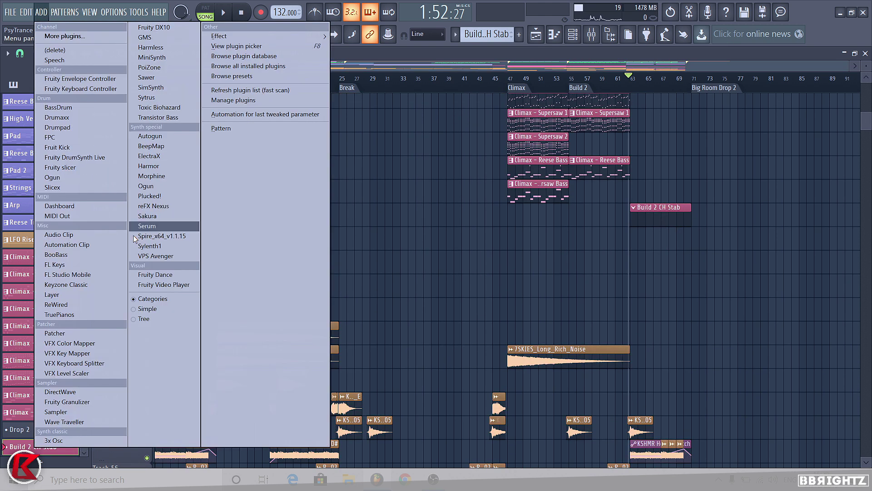
click(163, 256)
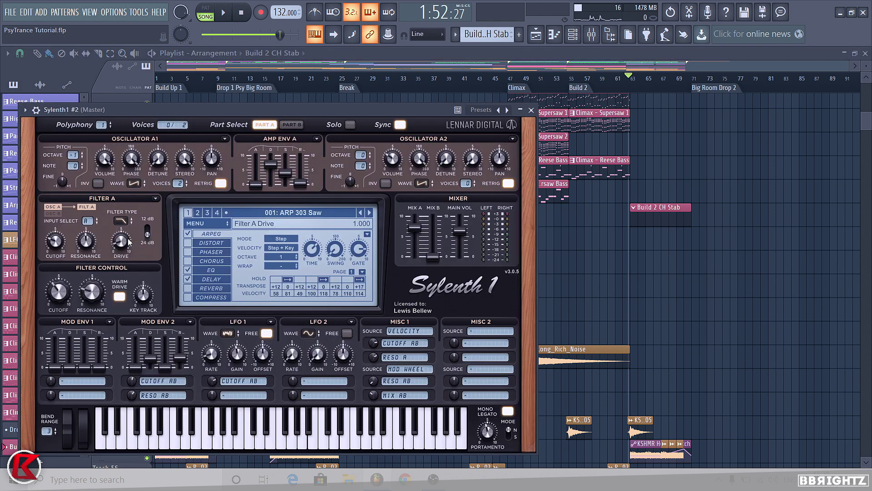
click(215, 224)
mouse_move(243, 245)
mouse_move(363, 247)
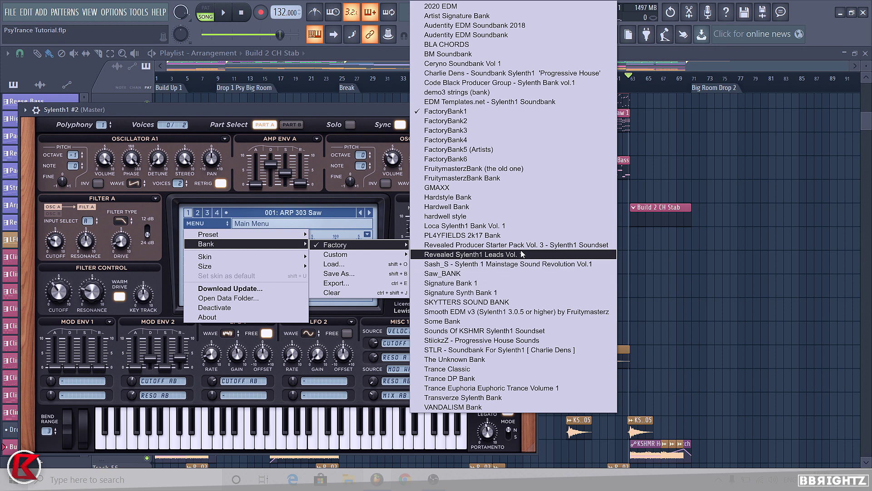
click(425, 243)
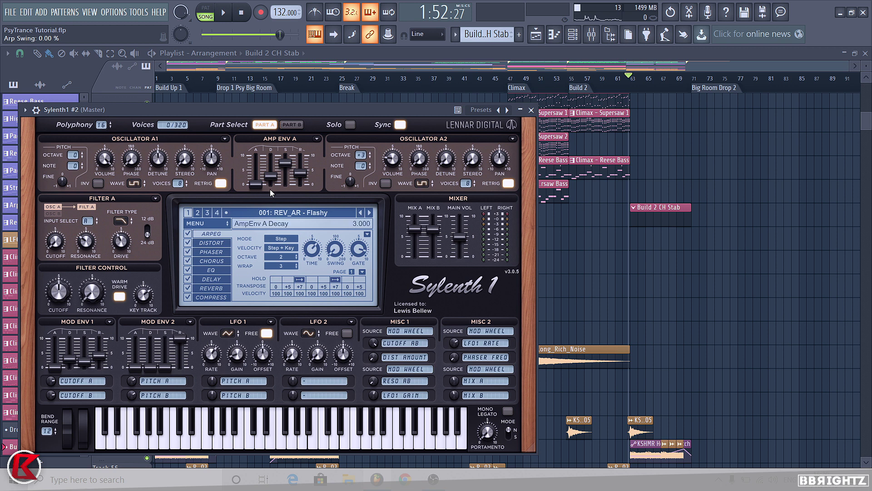
- Choose the 037: REV_LD - Signature Saw preset and close the Sylenth1 window
click(286, 212)
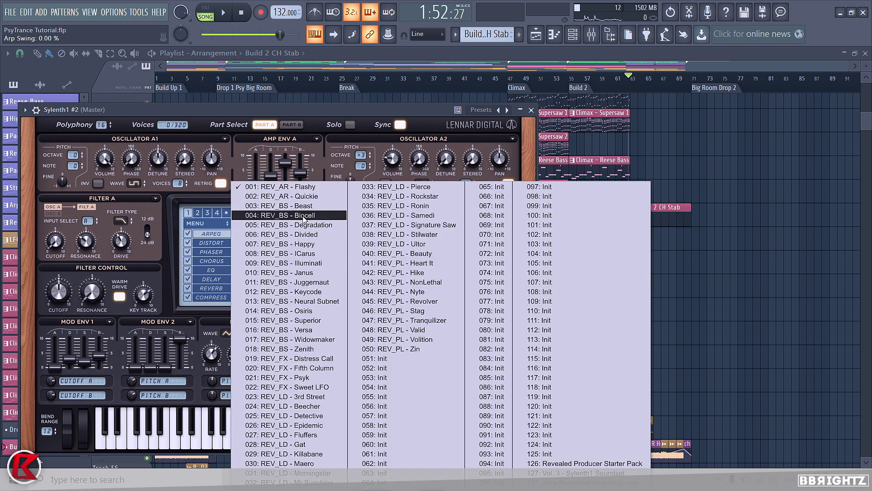
click(405, 224)
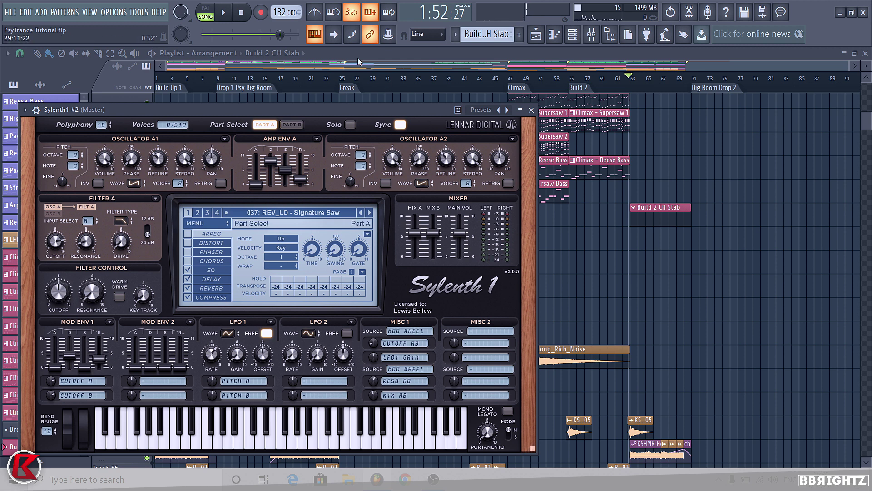
right_click(662, 249)
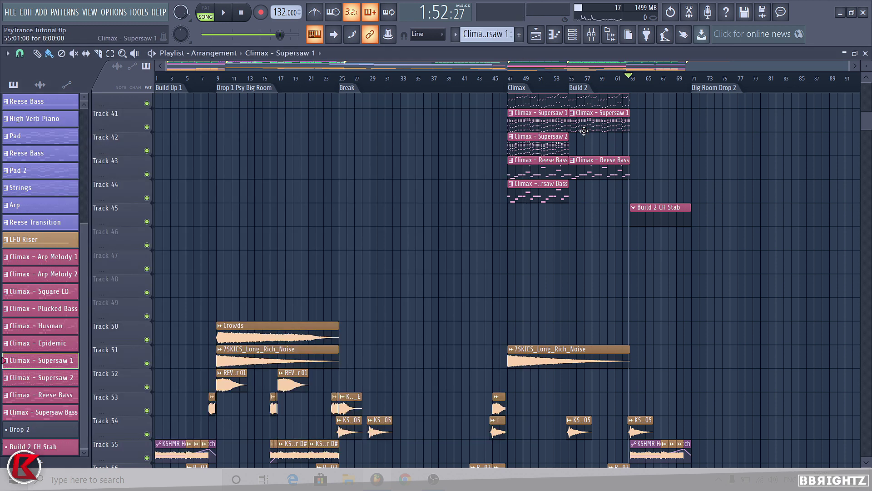
- Copy the first chord of the Climax - Supersaw 1 clip and make Build 2 CH Stab the active pattern
double_click(580, 110)
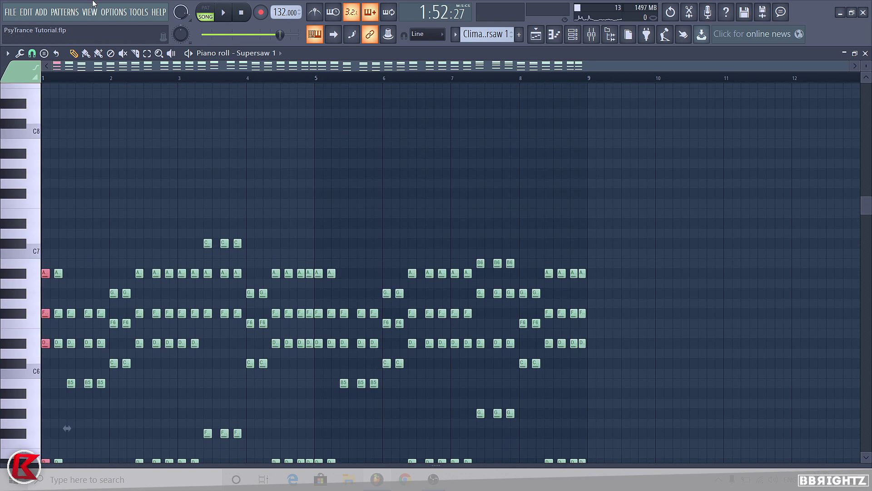
click(535, 35)
click(659, 211)
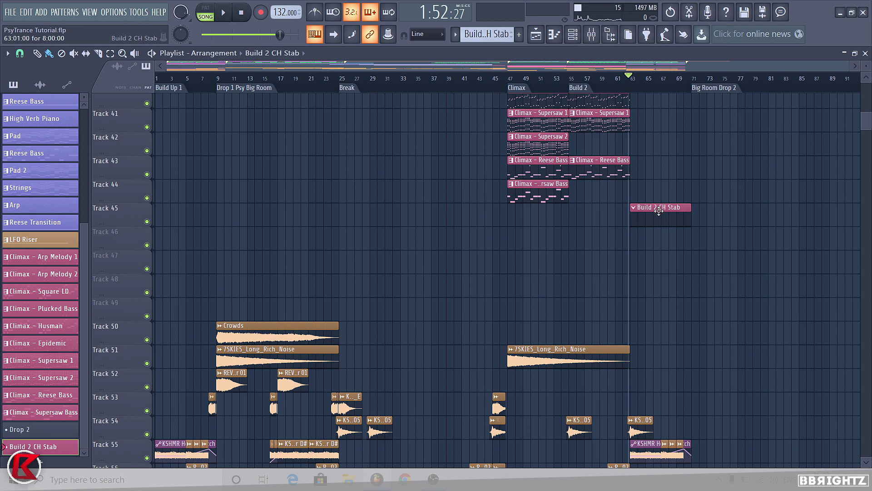
- Rename the Sylenth1 #2 channel as CH Stab and give it the pink colour used for the climax patterns
click(573, 37)
scroll(426, 342, down, 5)
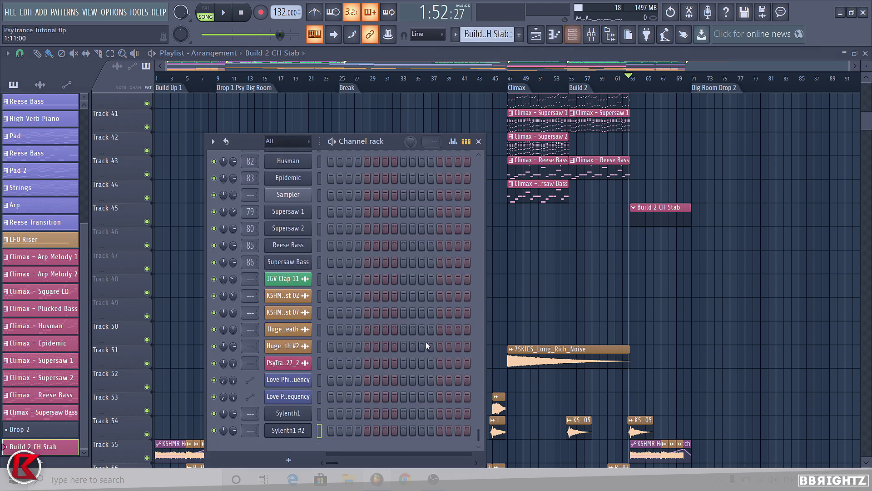
right_click(298, 432)
click(327, 430)
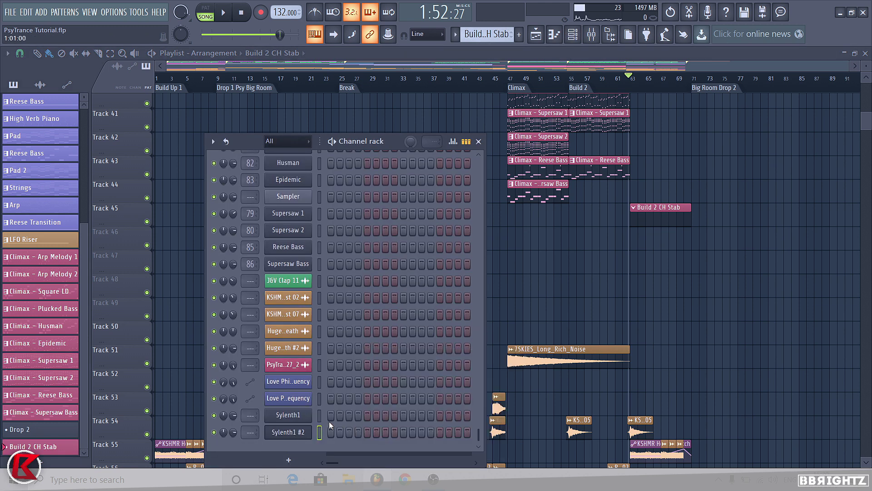
right_click(306, 436)
click(353, 359)
text(CH Stab)
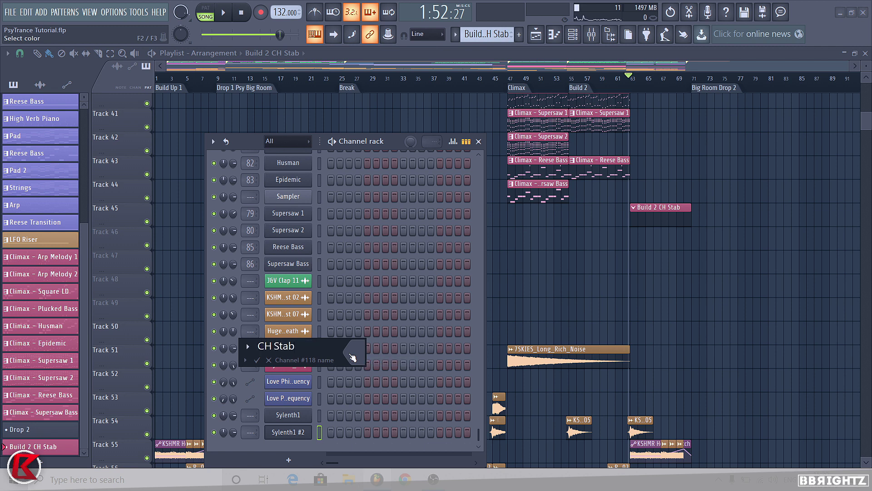
click(353, 357)
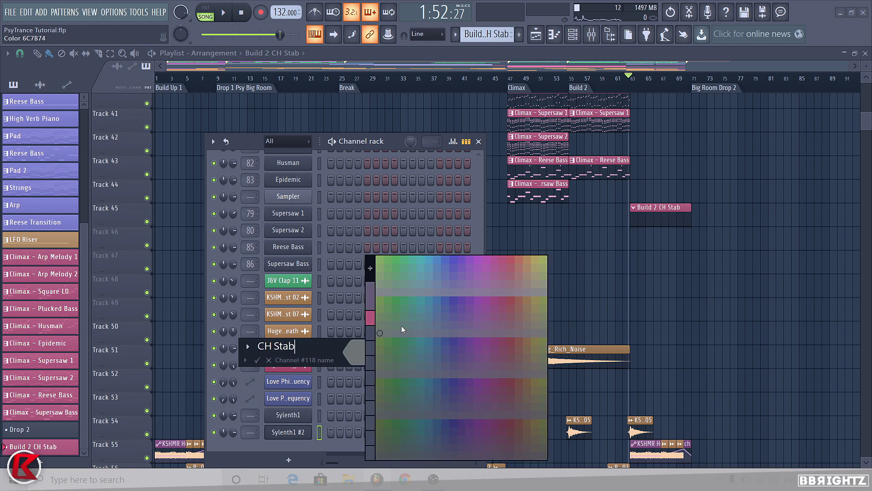
click(369, 317)
key(Return)
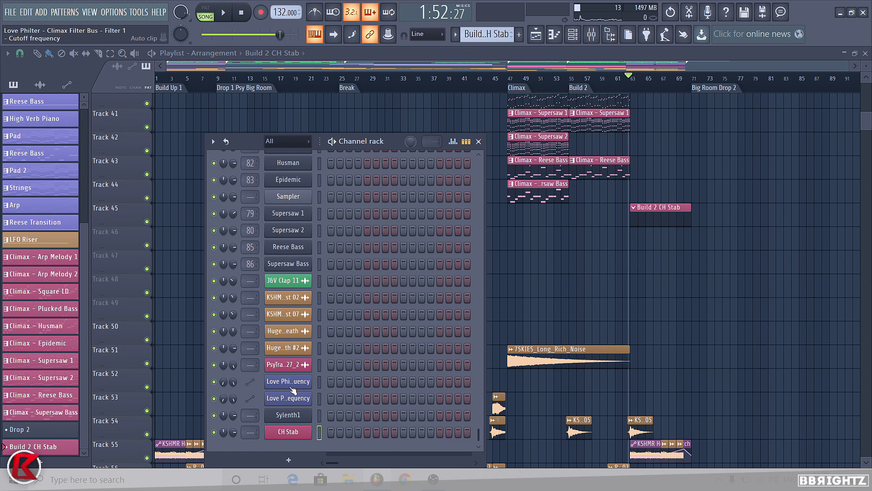
- Paste the copied chord at the start of the CH Stab piano roll, remove its lowest note and audition it in pattern mode
right_click(298, 432)
click(344, 338)
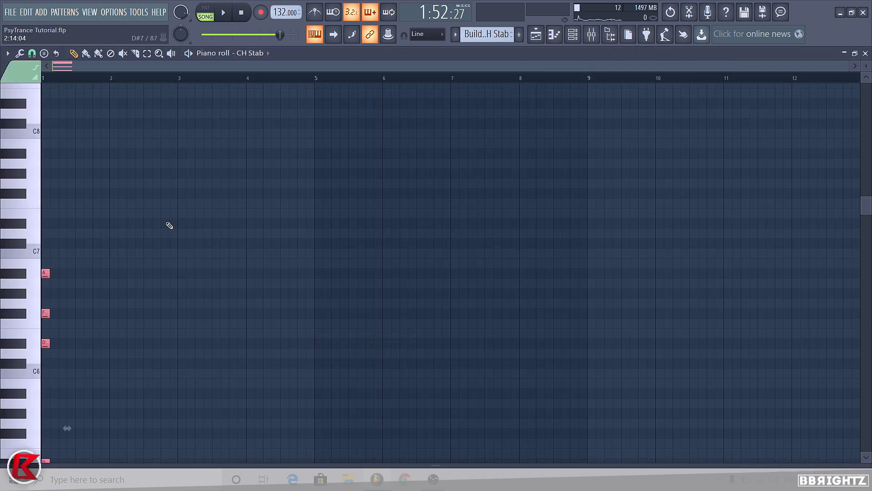
click(207, 12)
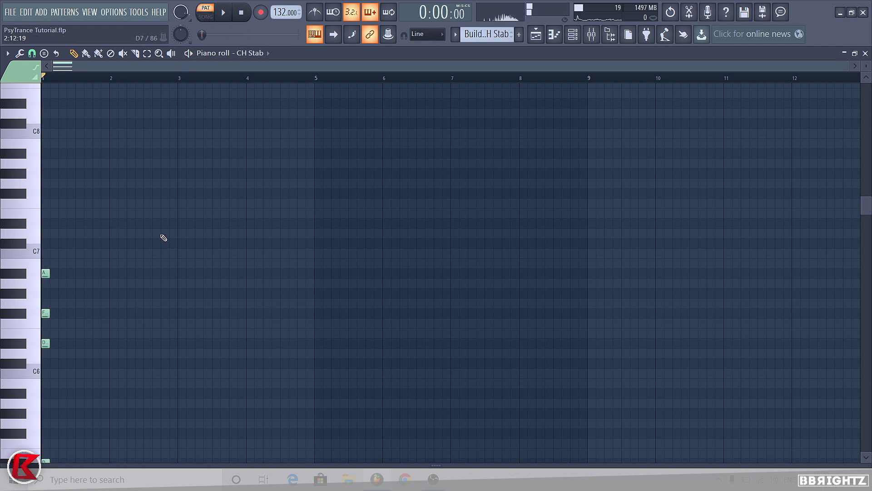
scroll(188, 299, down, 9)
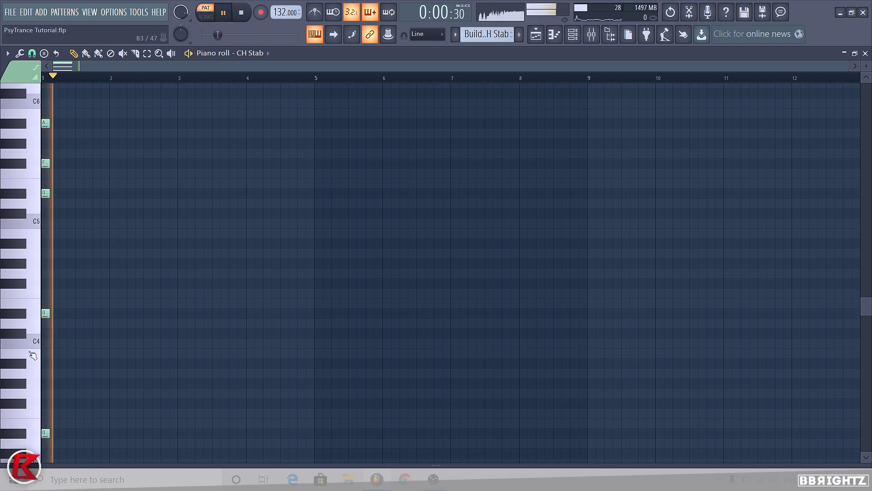
key(space)
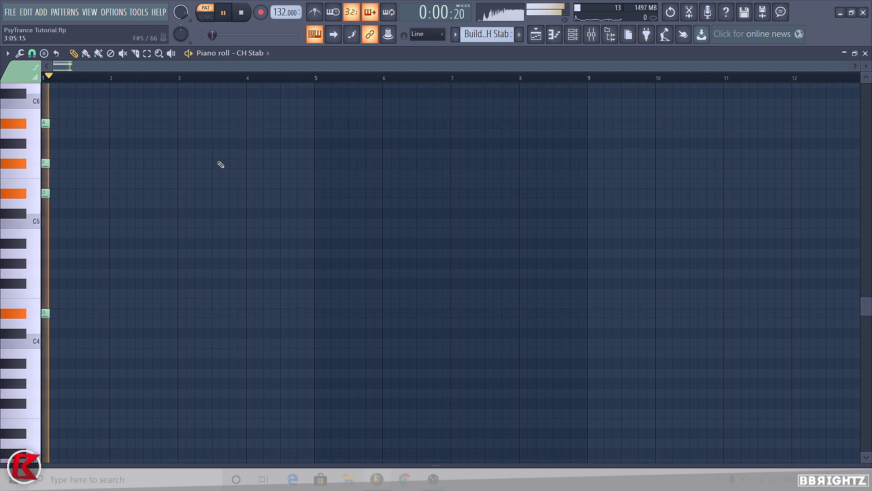
key(space)
- Route the CH Stab channel to the free mixer track Insert 87
click(572, 34)
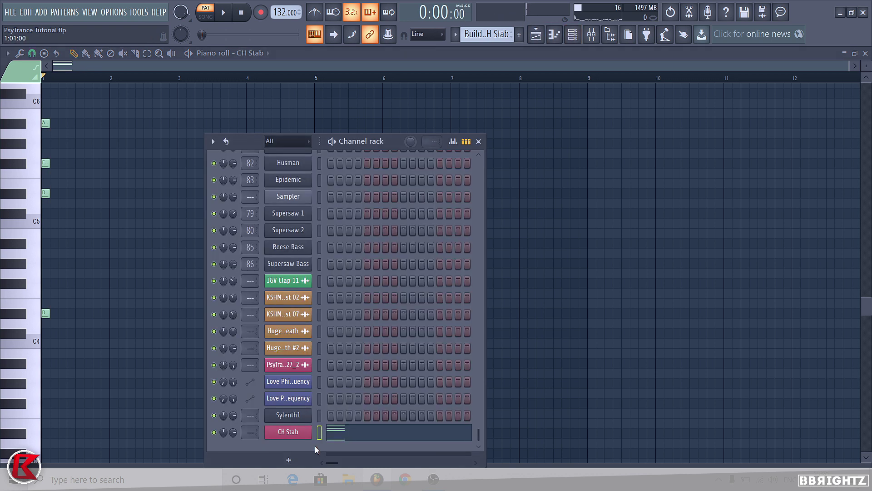
click(592, 34)
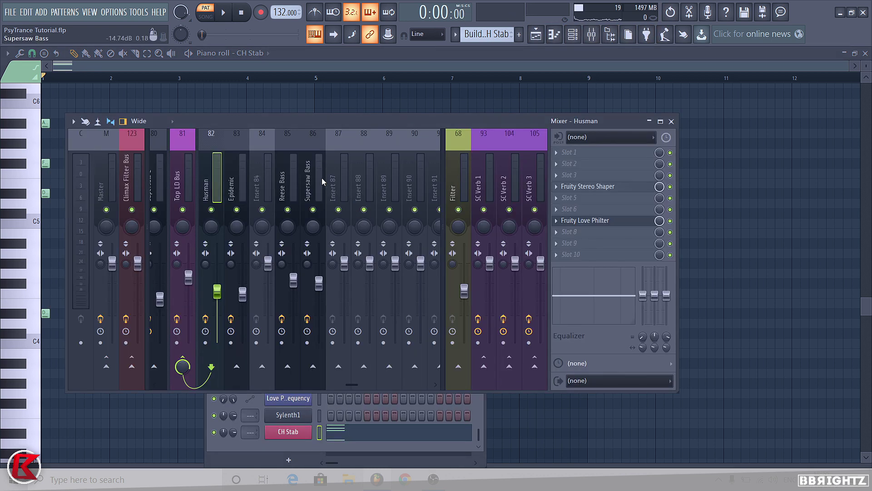
click(346, 170)
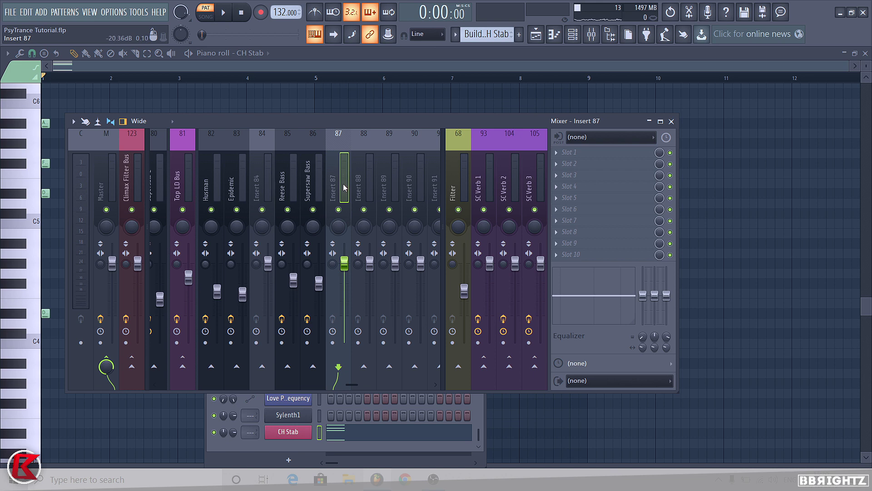
key(ctrl+l)
- Look through the mixer tracks from the first insert back to the CH Stab track
scroll(346, 189, up, 10)
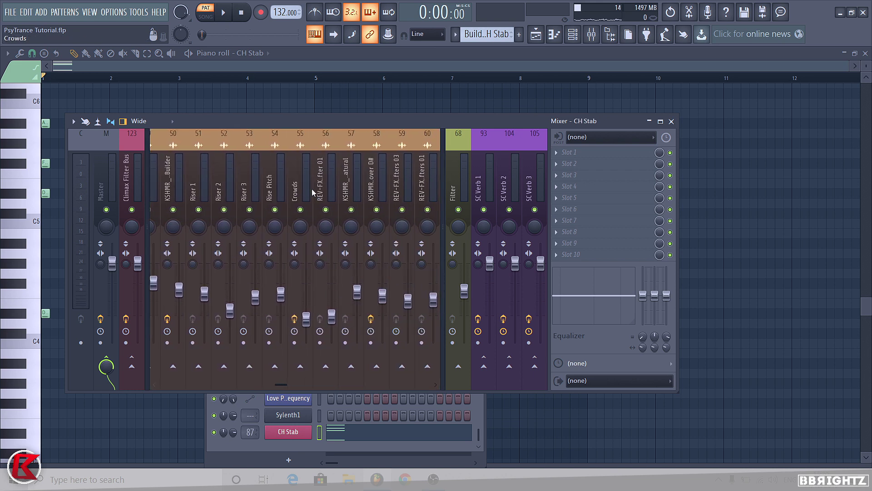
scroll(312, 194, up, 15)
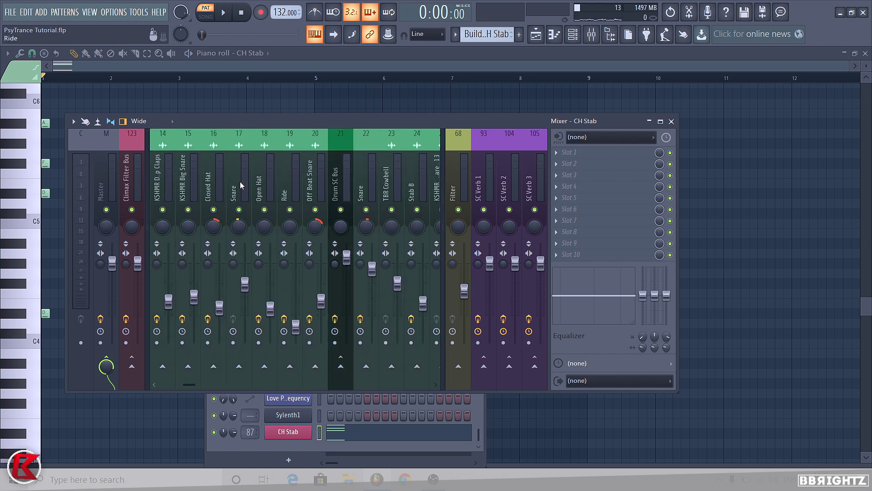
scroll(241, 185, up, 5)
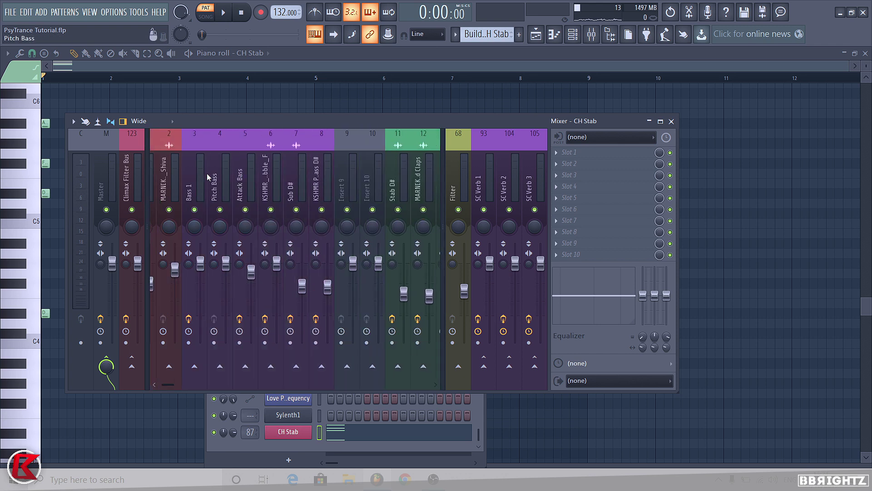
scroll(219, 179, down, 7)
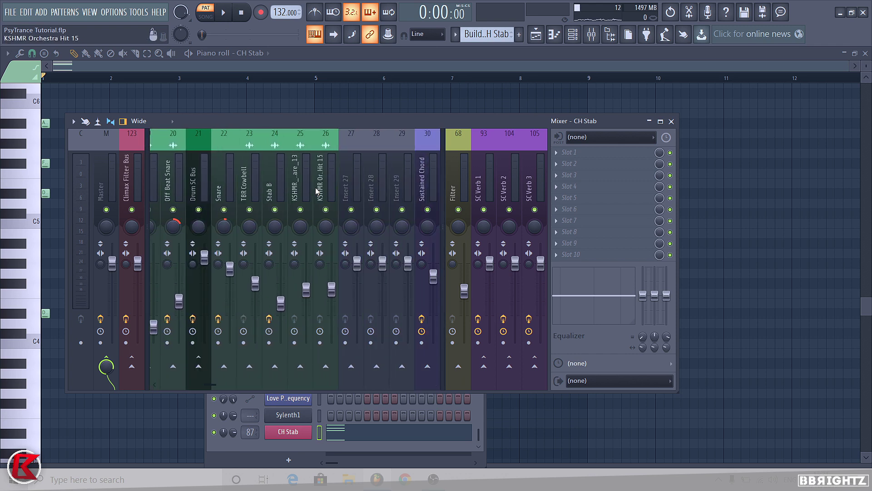
click(300, 182)
scroll(298, 183, down, 18)
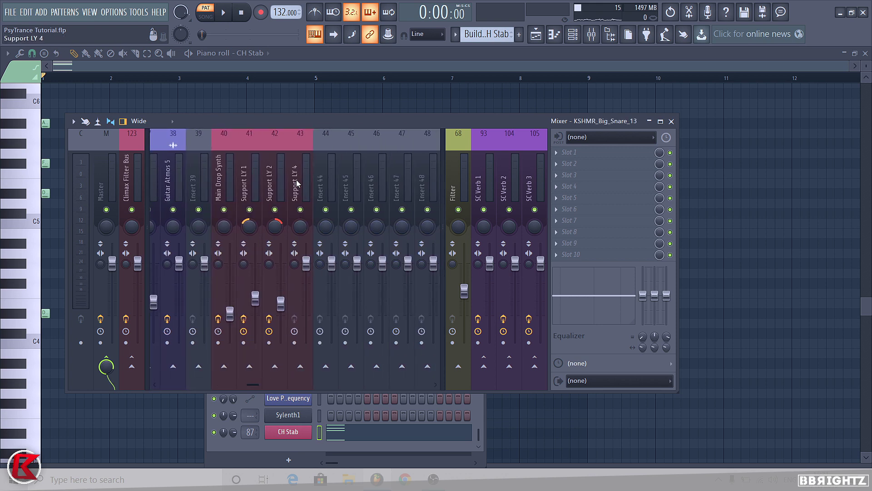
scroll(297, 184, down, 4)
click(278, 182)
scroll(262, 183, down, 13)
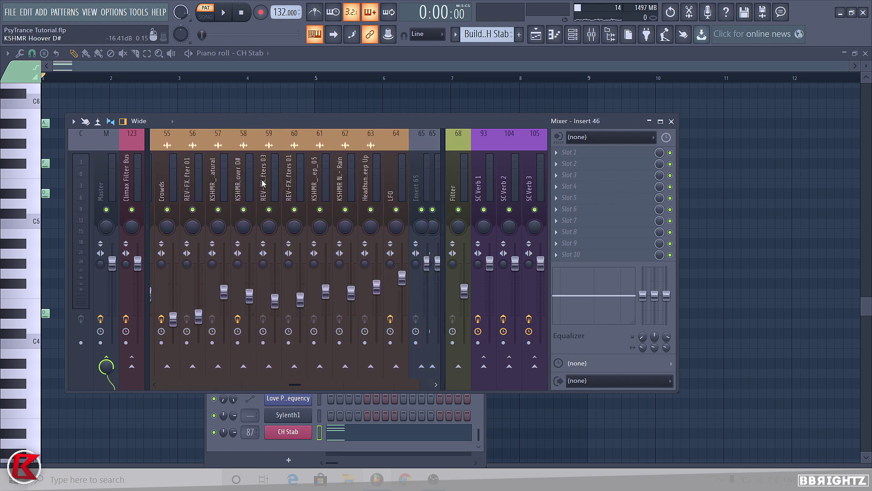
scroll(263, 183, down, 4)
click(279, 191)
scroll(280, 205, down, 3)
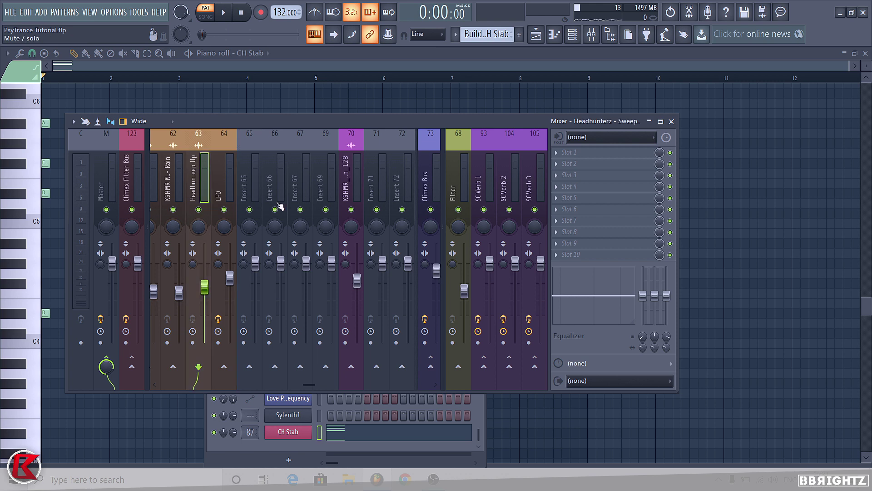
scroll(280, 206, down, 20)
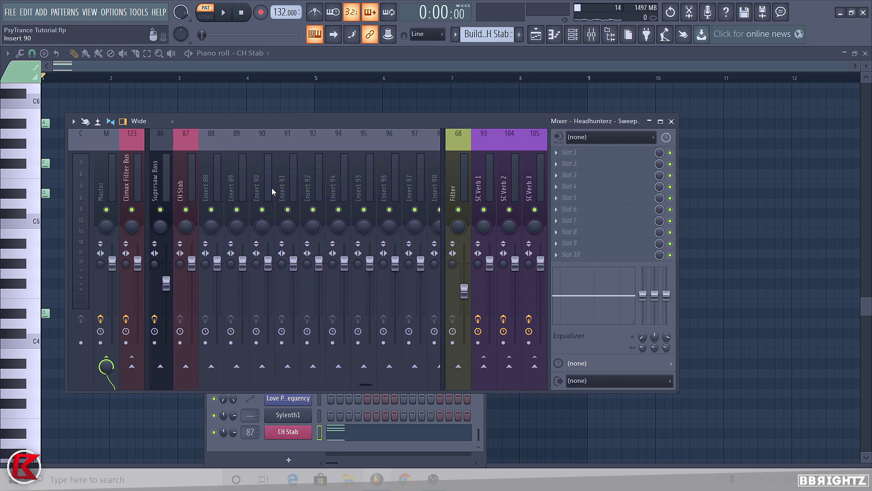
- Lower the CH Stab mixer track's volume and switch off the built-in reverb of its Sylenth1
drag(192, 264, 191, 285)
key(space)
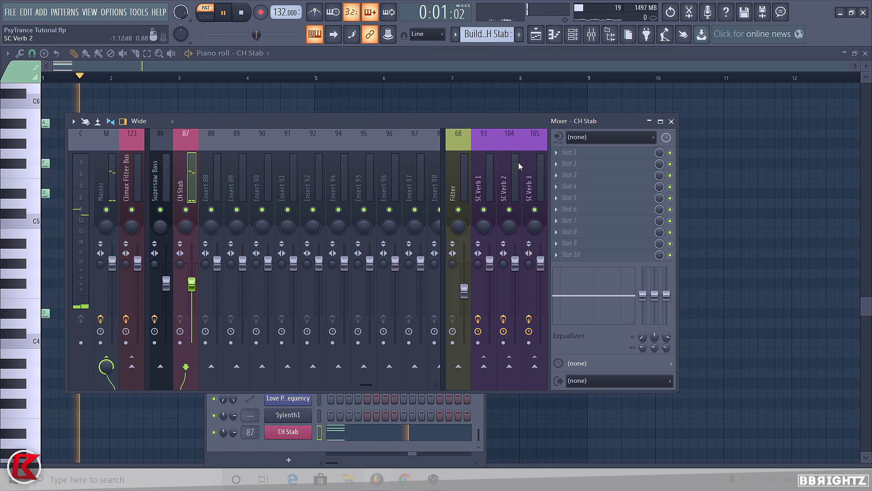
click(573, 34)
click(288, 432)
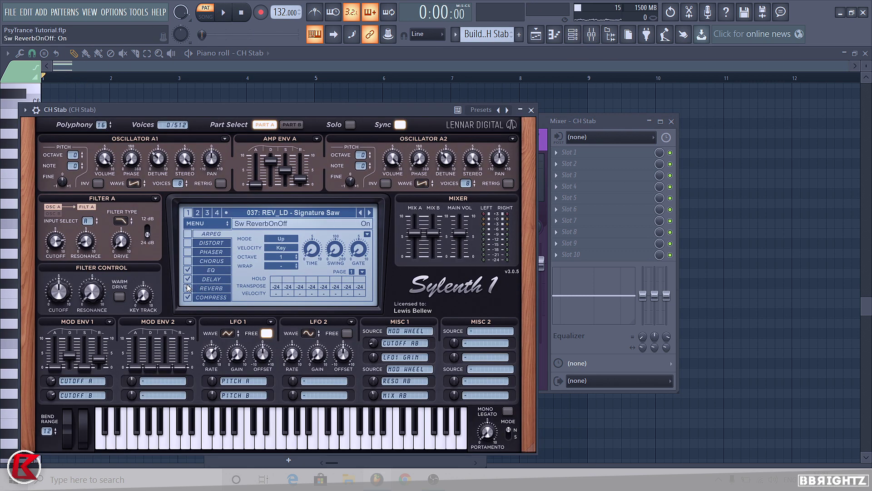
click(521, 110)
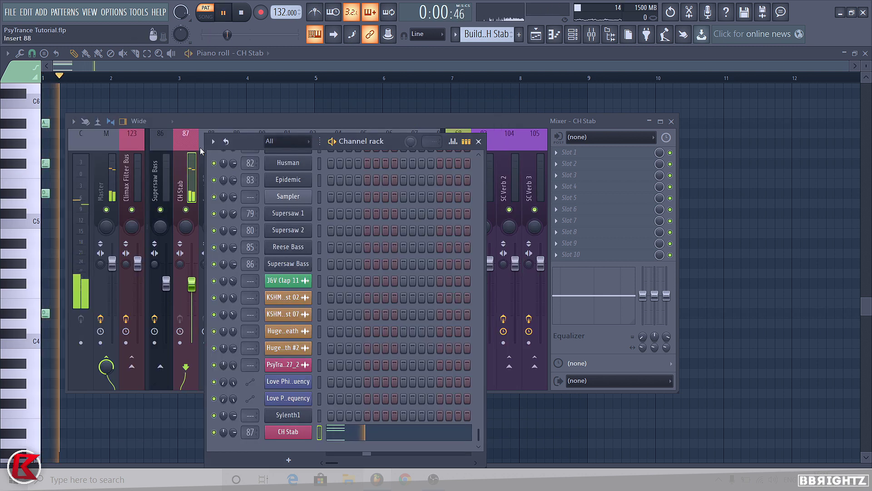
click(199, 292)
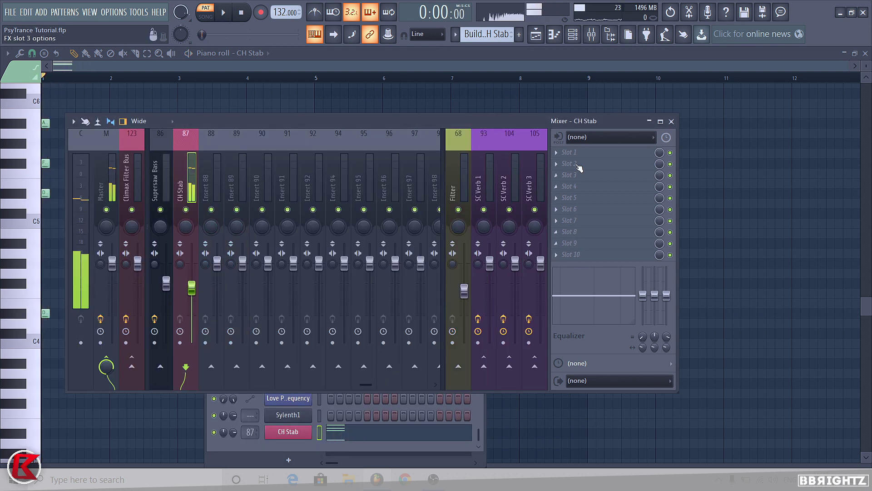
- Add Fruity Reeverb 2 to slot 8 of the CH Stab mixer track and load the 1khz LC 10khz HC preset
click(571, 232)
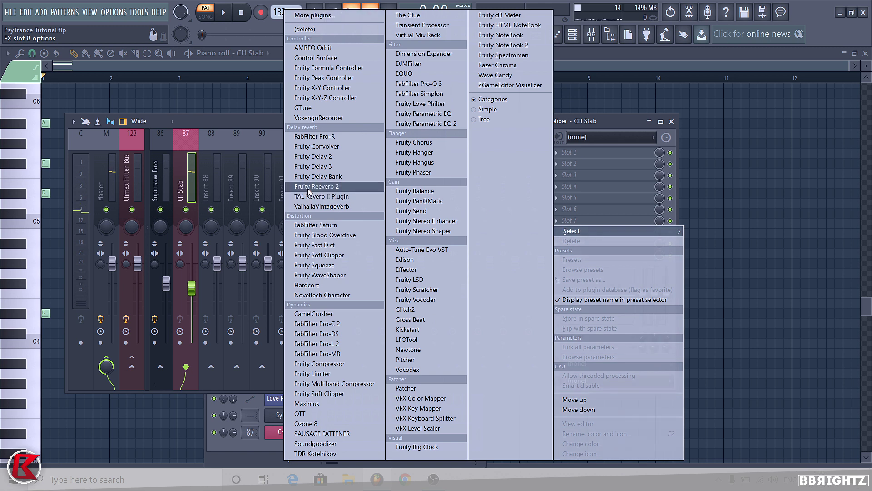
click(320, 190)
right_click(378, 197)
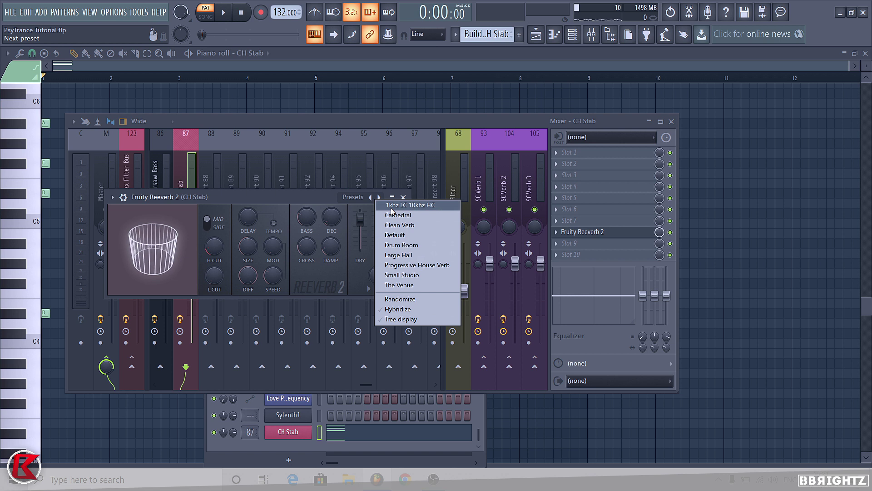
click(249, 168)
drag(214, 275, 214, 245)
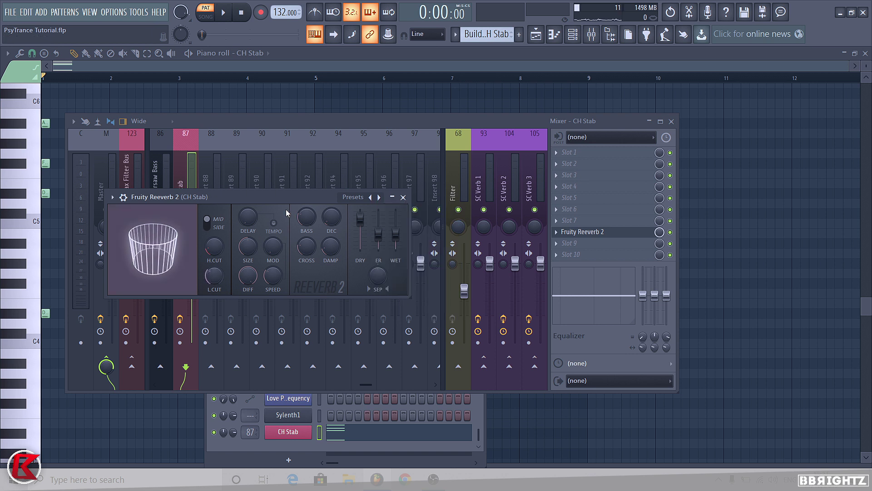
right_click(379, 197)
click(394, 207)
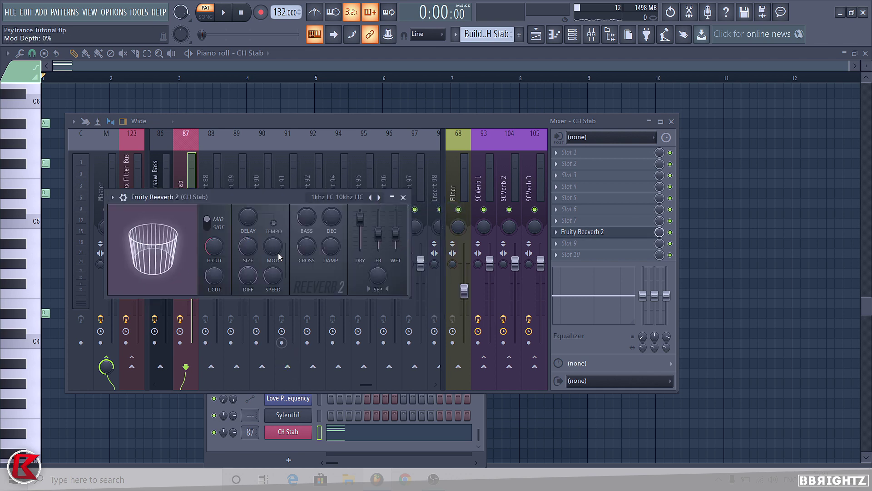
- Increase the reverb's room size, adjust its stereo separation and set the decay time to 1.8 sec
drag(243, 245, 243, 225)
drag(378, 275, 377, 292)
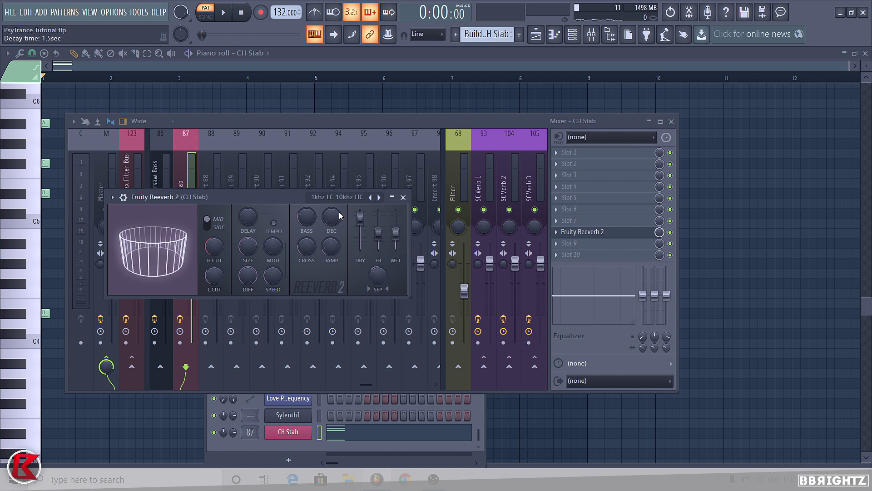
drag(337, 215, 337, 212)
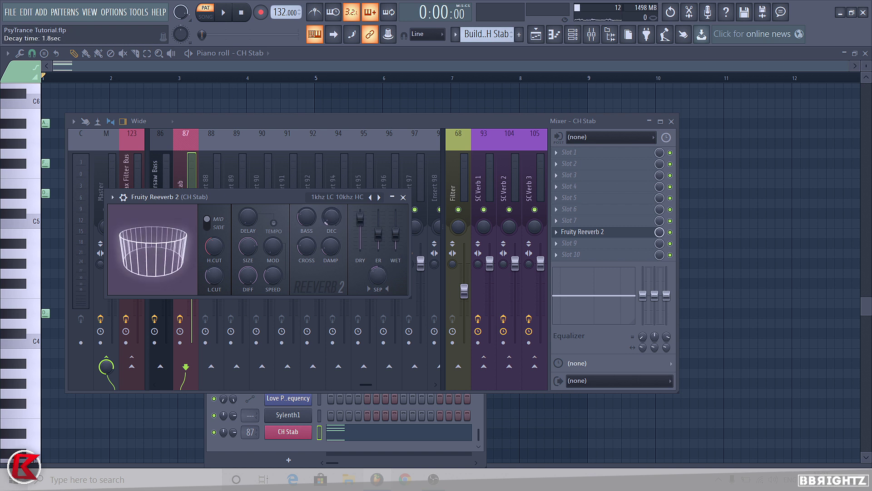
key(space)
key(space)
- Raise the reverb's wet level and set its predelay to 138 ms while auditioning the stab
drag(395, 235, 396, 224)
key(space)
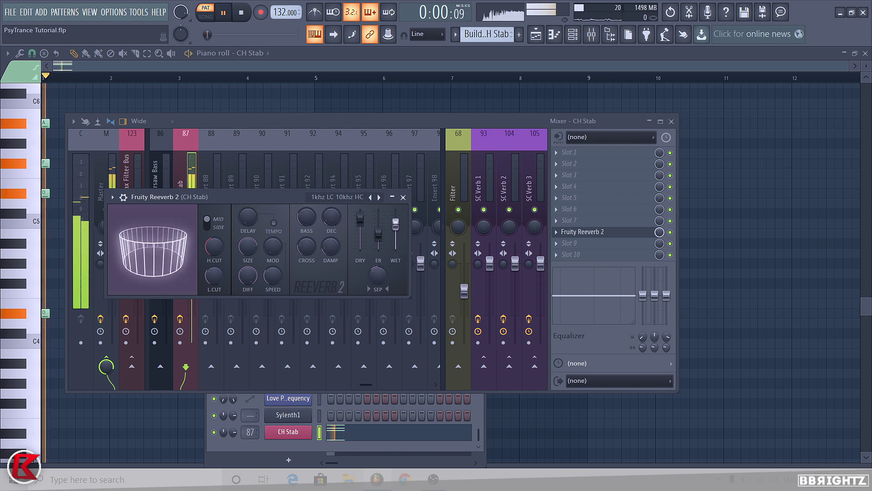
key(space)
drag(248, 217, 248, 216)
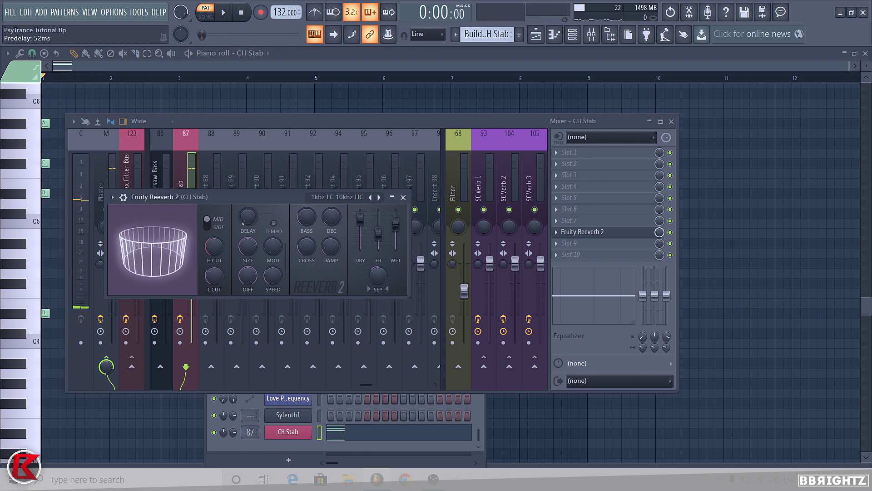
key(space)
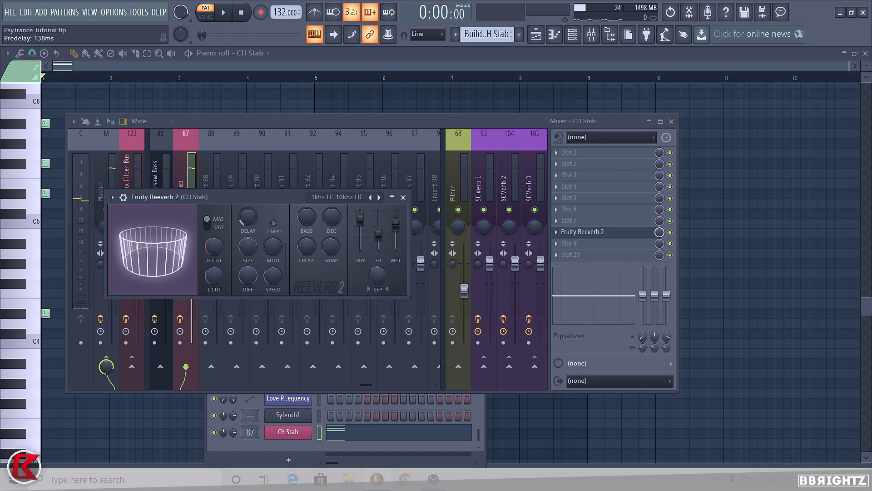
- Fine-tune the reverb's predelay while auditioning the CH Stab, and close the reverb and mixer windows
key(space)
drag(242, 215, 242, 213)
key(space)
key(space)
key(space)
key(space)
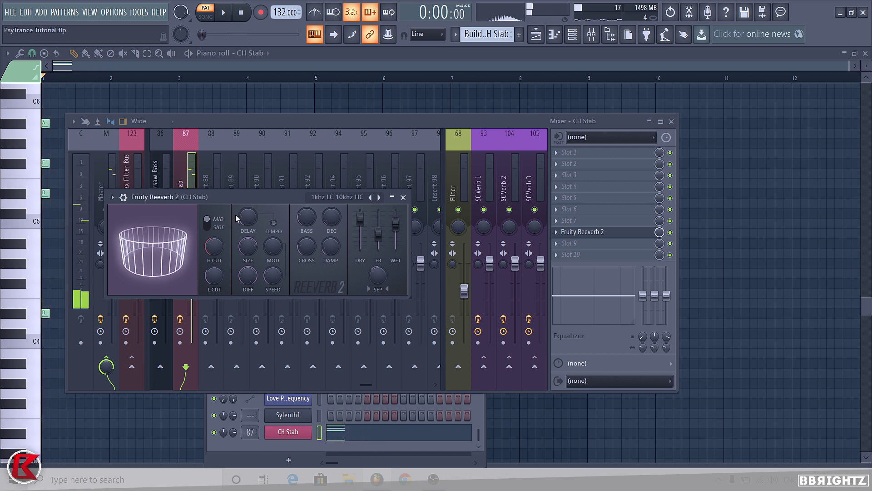
key(space)
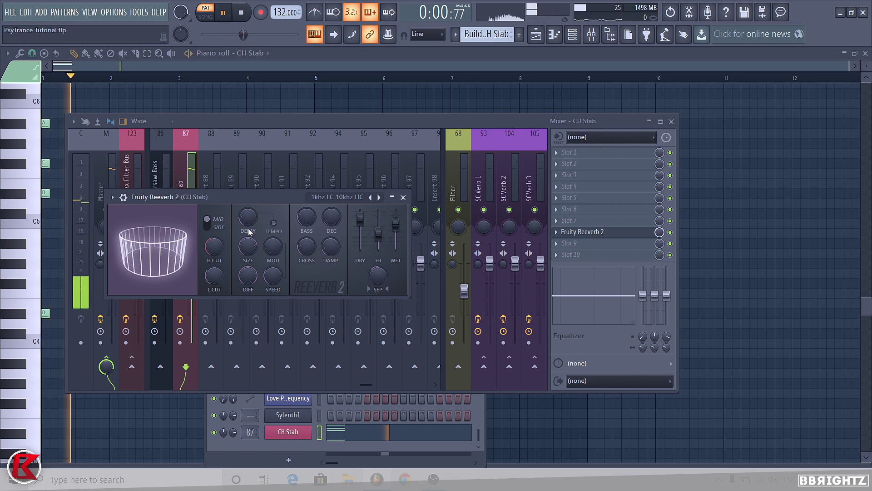
key(space)
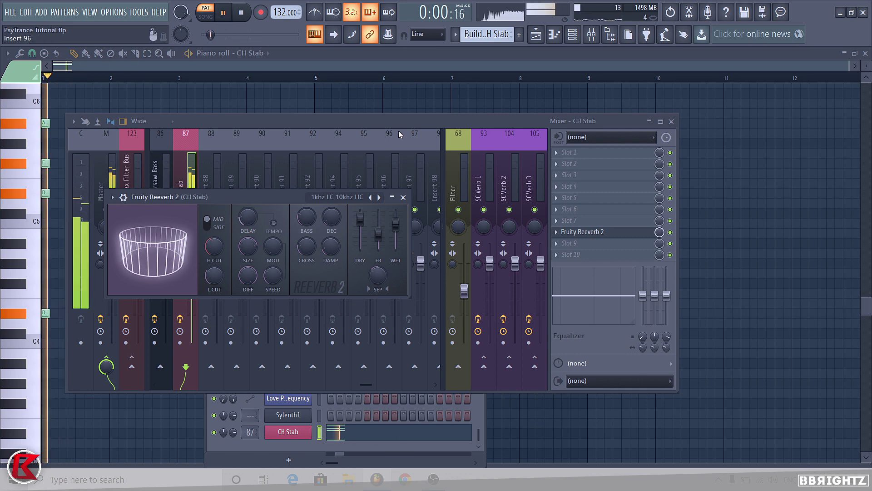
click(403, 197)
key(space)
right_click(688, 244)
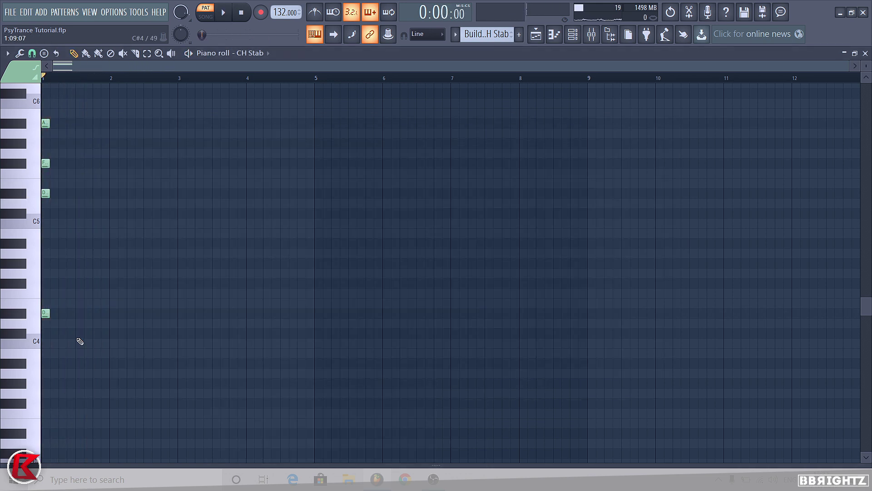
- Duplicate the CH Stab chord half a bar later, copy the pair to bar 2, and play back the pattern
key(ctrl+a)
scroll(67, 240, up, 1)
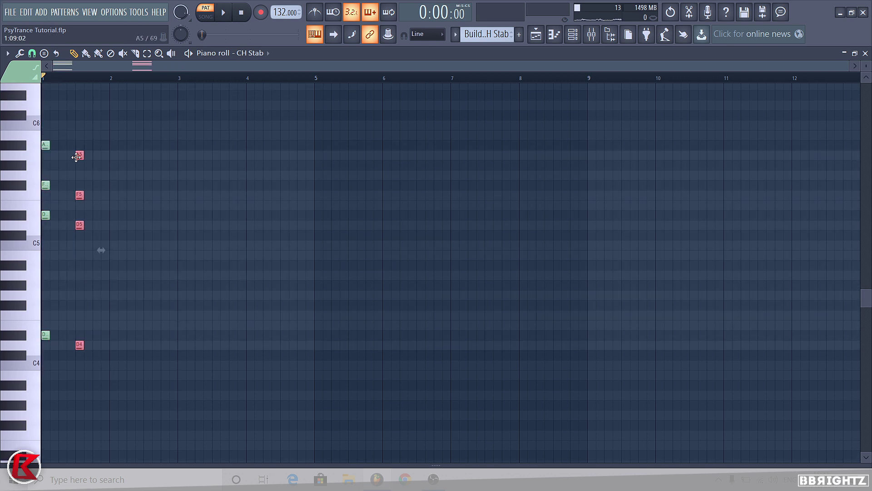
drag(116, 398, 42, 81)
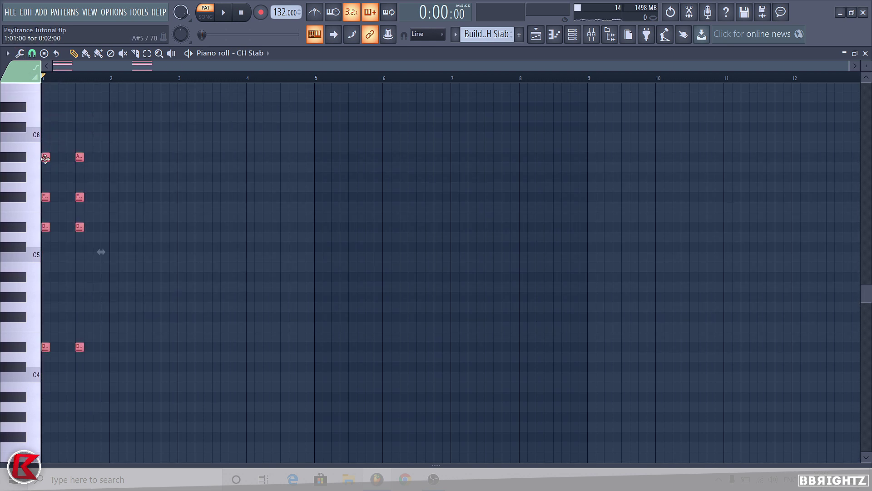
drag(45, 158, 113, 146)
key(space)
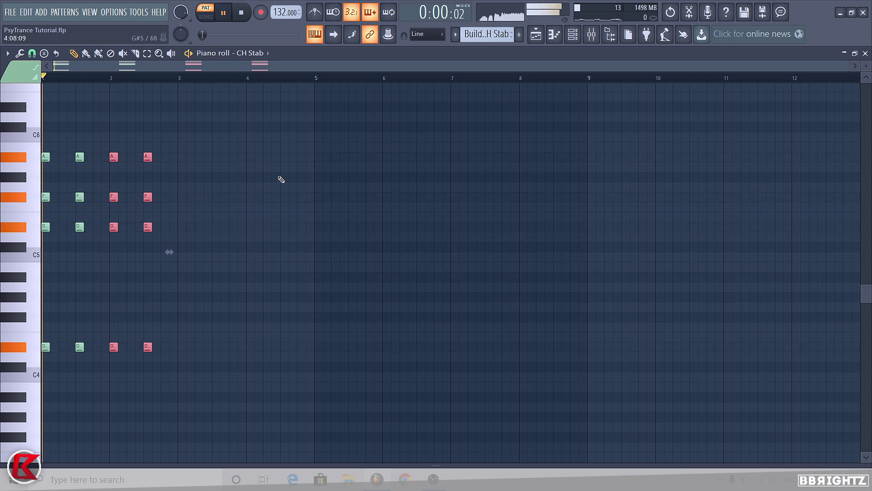
ctrl+click(280, 177)
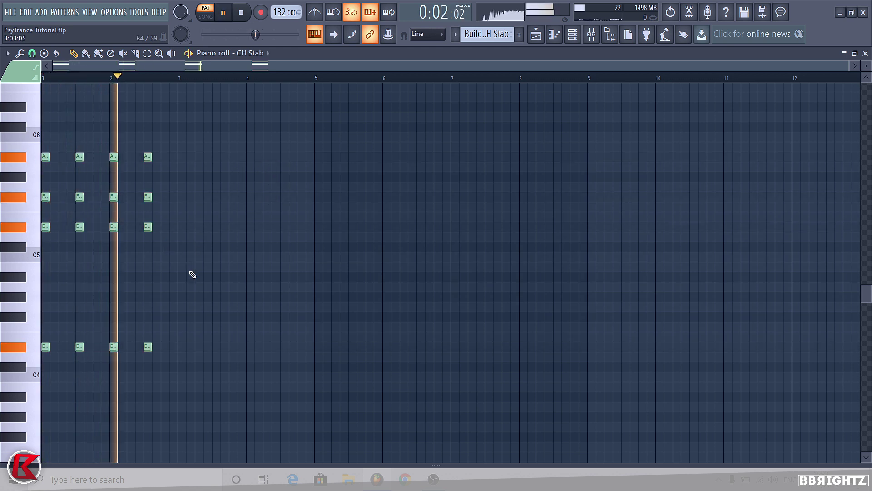
key(space)
- Copy the two-bar stab pattern to bar 3, and copy the full four bars to bar 5 to fill eight bars
key(ctrl+a)
scroll(168, 254, up, 1)
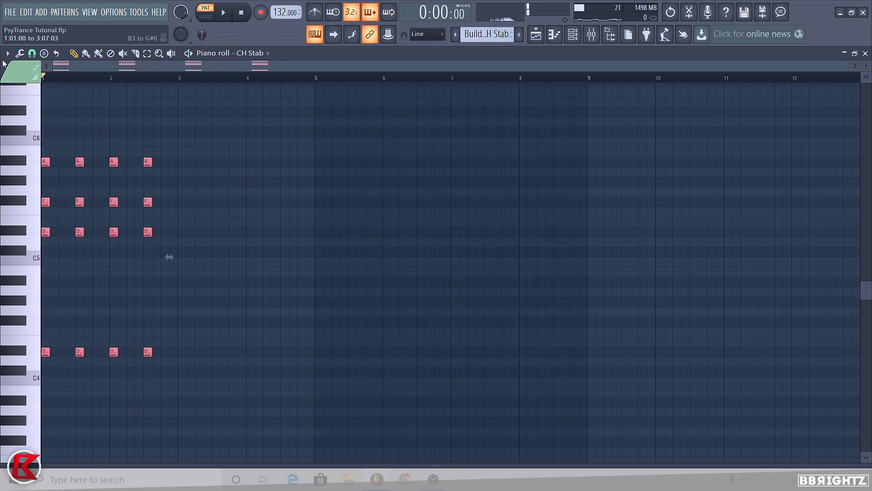
drag(46, 164, 183, 167)
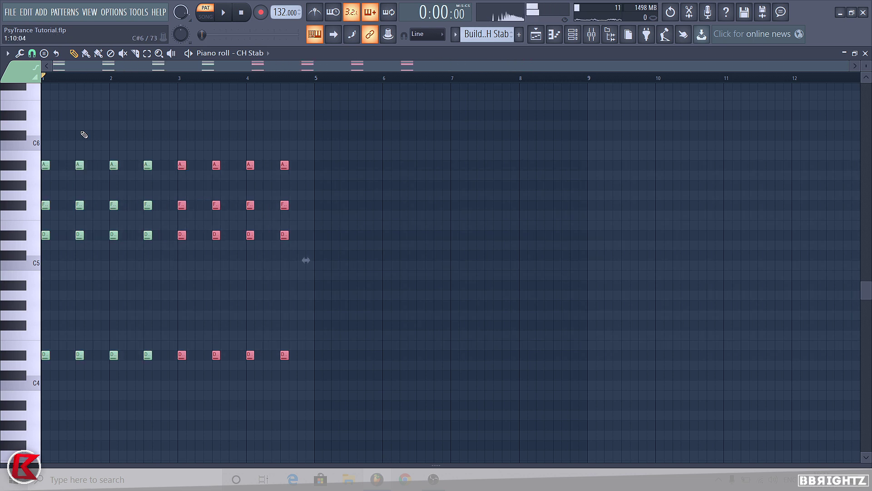
key(space)
key(ctrl+a)
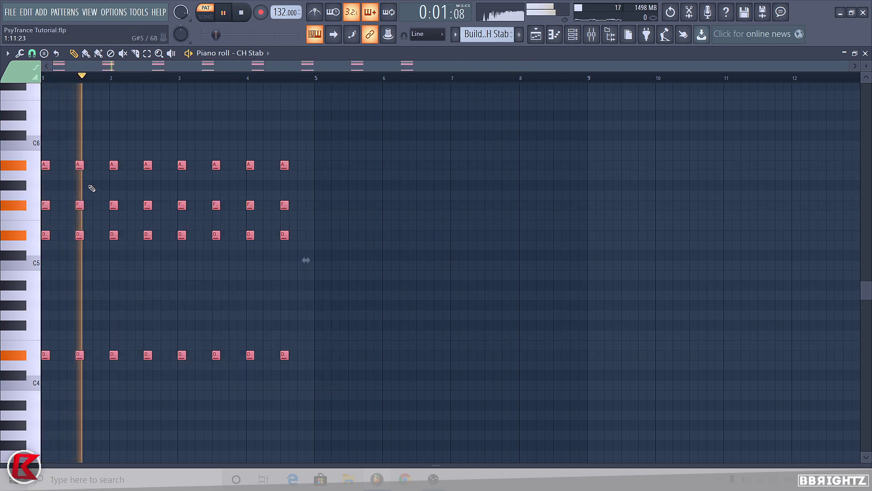
drag(47, 166, 328, 166)
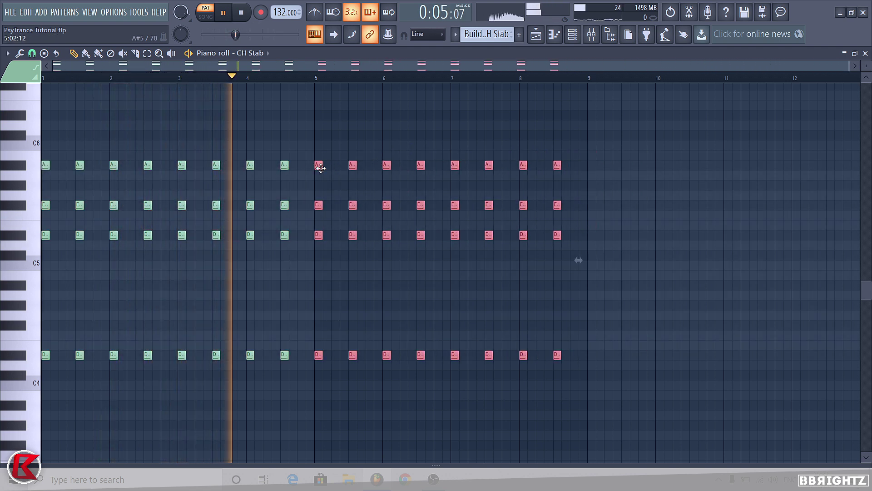
ctrl+scroll(315, 165, up, 2)
ctrl+scroll(282, 166, up, 1)
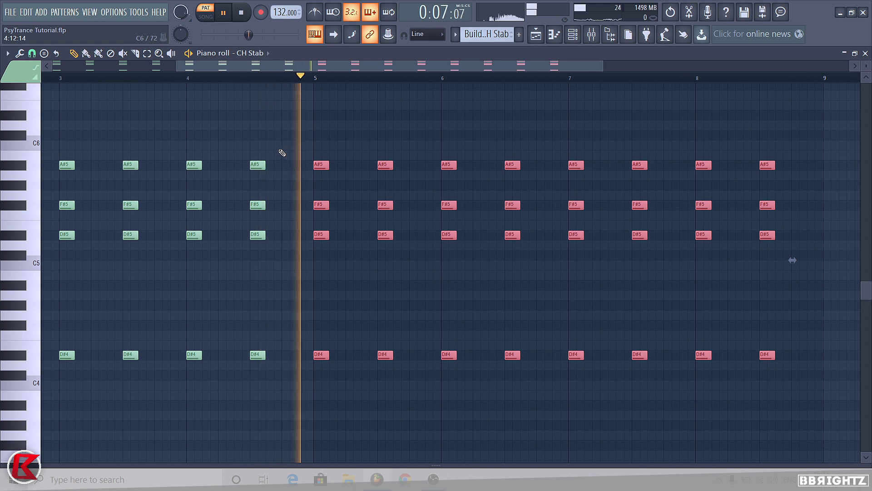
key(space)
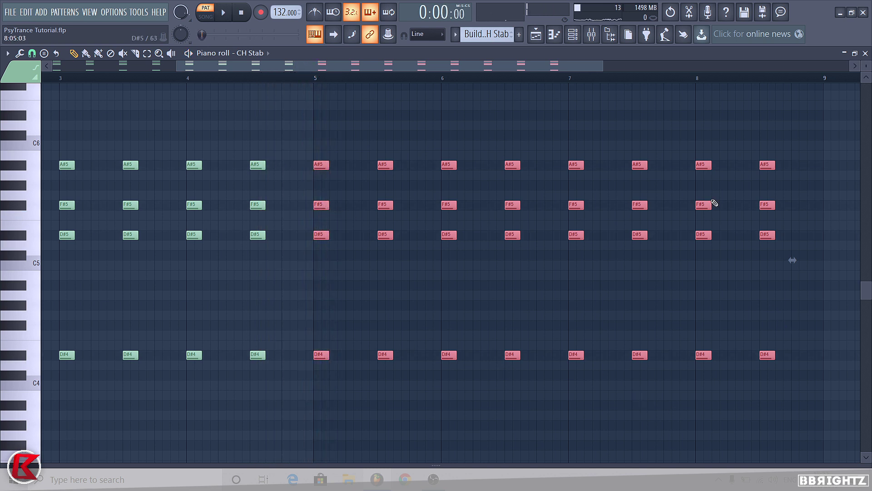
- Play the arrangement from about bar 61 and set the CH Stab mixer track's volume to -9.0 dB
click(535, 40)
ctrl+scroll(711, 186, up, 3)
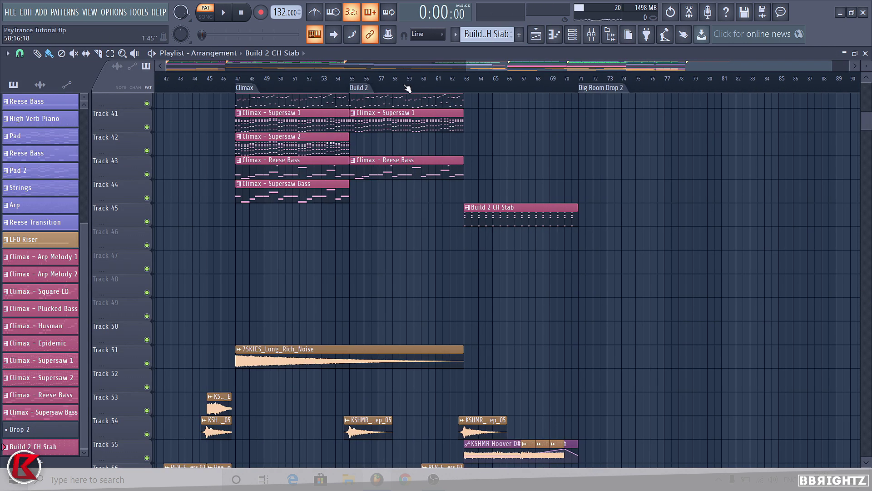
key(space)
click(438, 79)
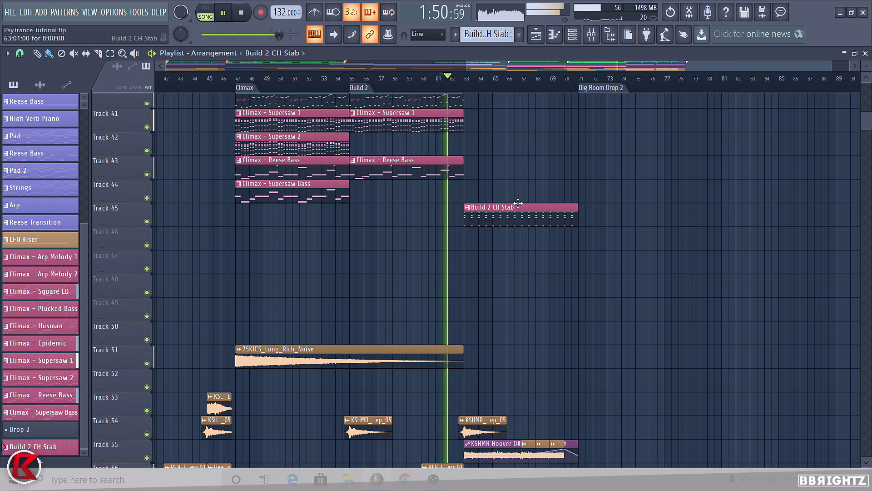
key(F9)
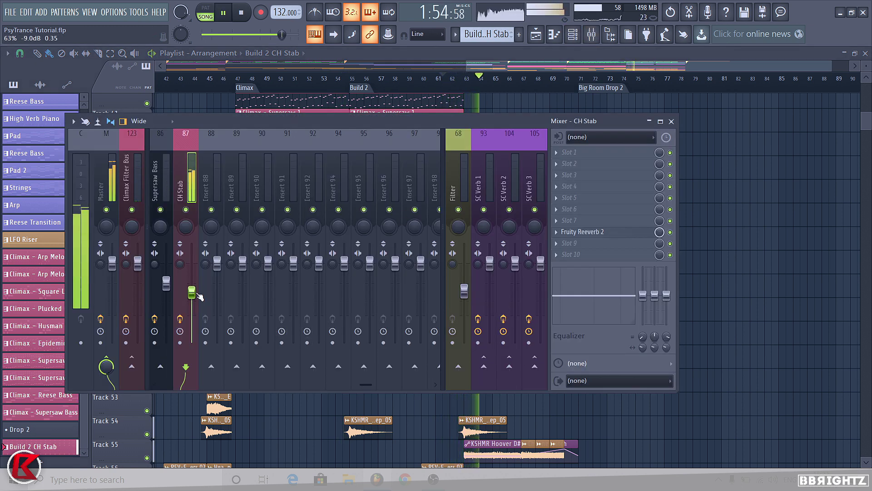
key(F9)
- Shift the stab chords after the bar 5 downbeat a quarter bar earlier and delete all but the first of them
key(F7)
ctrl+scroll(342, 279, down, 3)
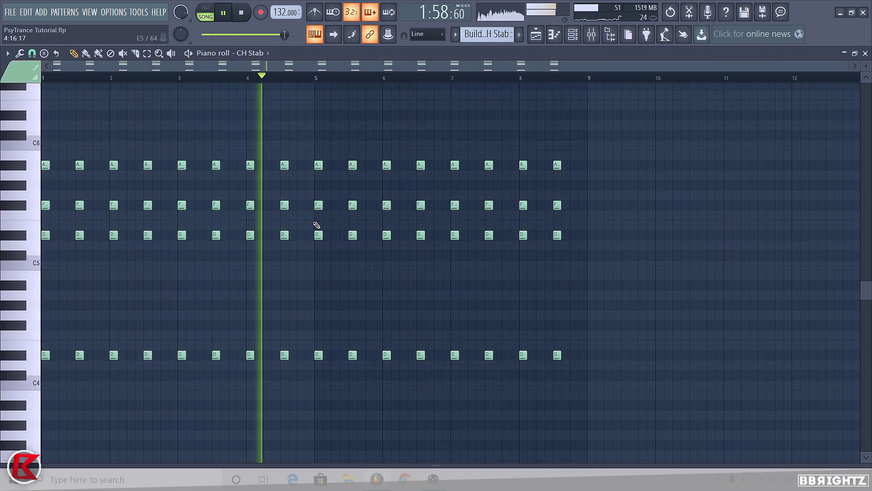
key(space)
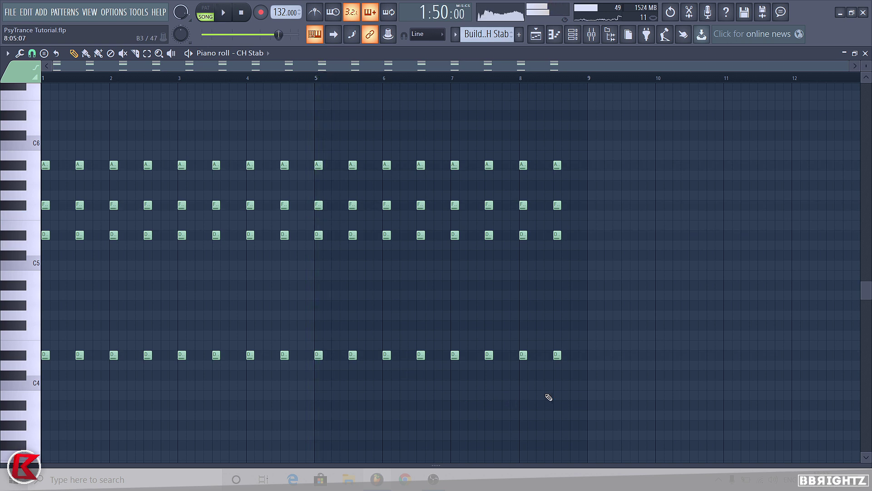
drag(569, 399, 337, 170)
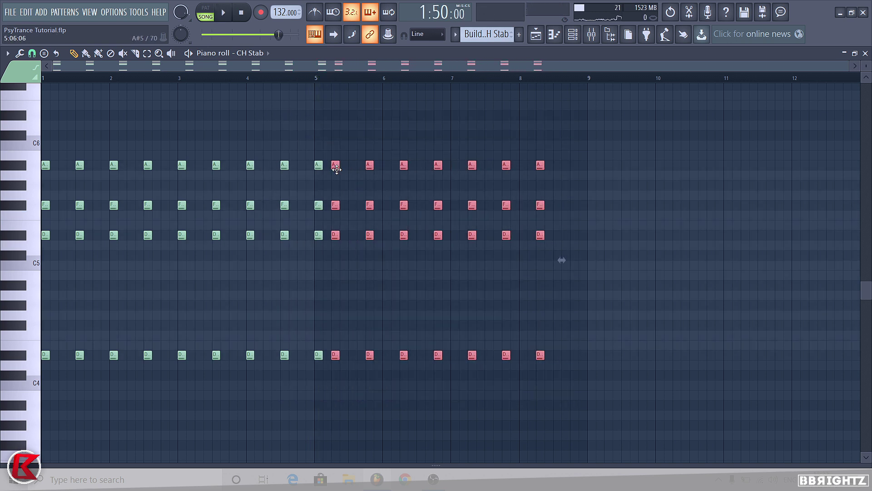
drag(615, 397, 368, 120)
key(Delete)
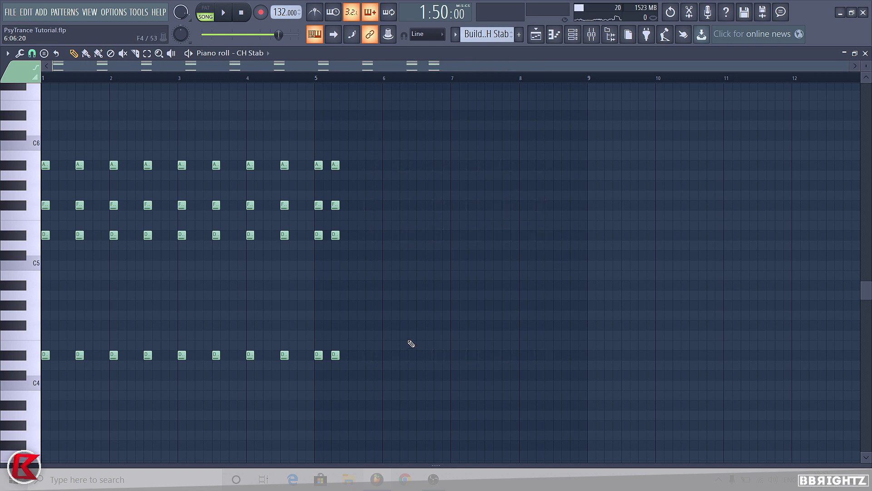
- Repeat the stab chords every quarter bar through bars 5 and 6, with shortened chords every eighth of a bar in bar 7
drag(405, 400, 315, 162)
drag(320, 170, 338, 171)
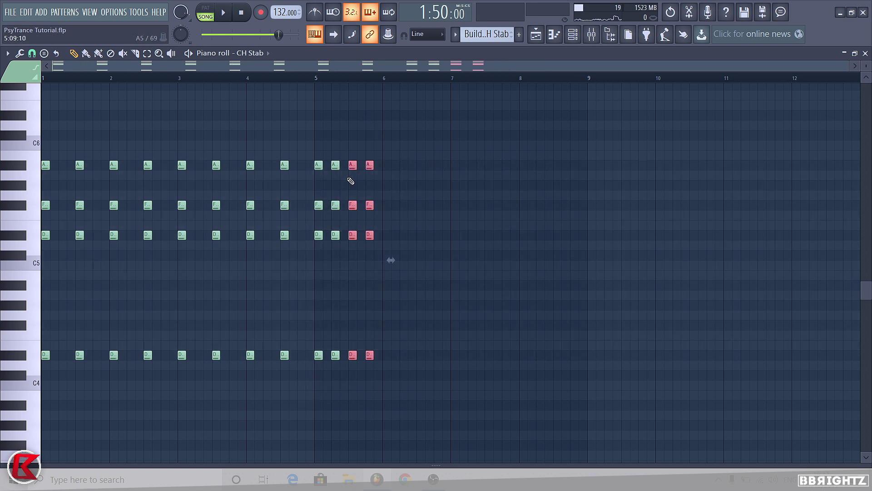
drag(454, 389, 460, 167)
drag(579, 409, 448, 156)
scroll(463, 191, up, 3)
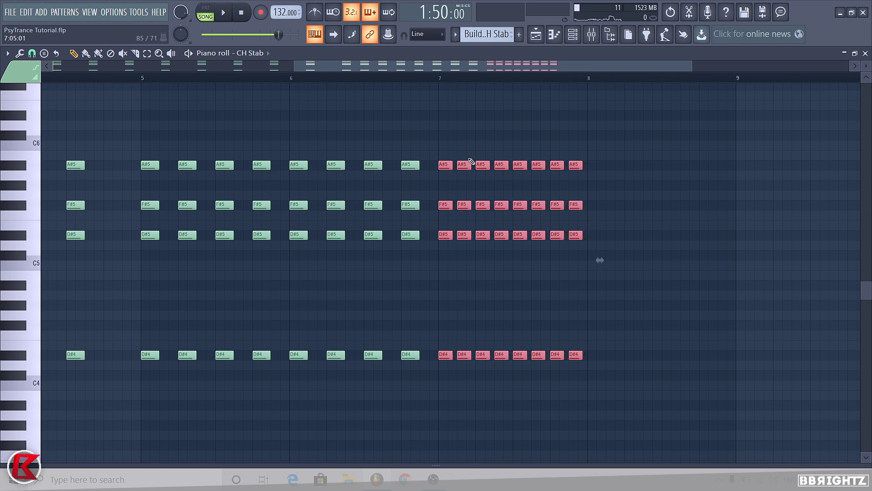
click(643, 277)
scroll(629, 275, down, 3)
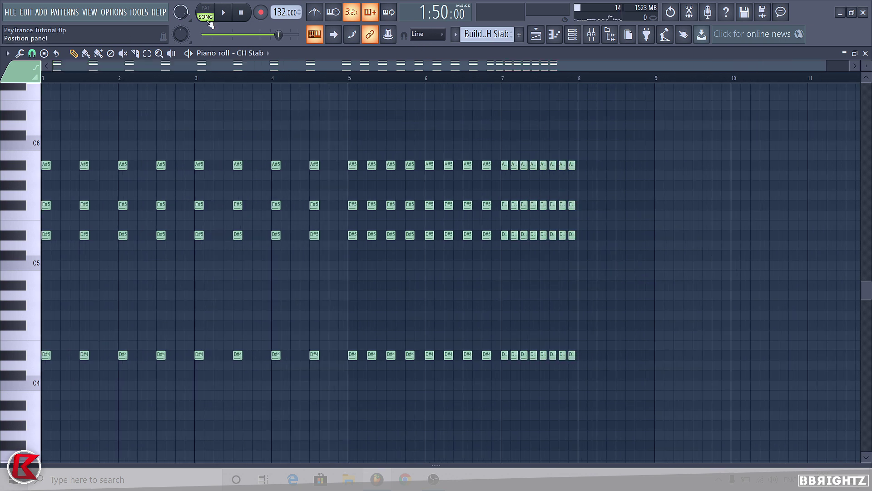
- Add Fruity Parametric EQ 2 to slot 1 of the CH Stab mixer track and load the 20Hz + 18kHz cut preset
key(space)
click(597, 38)
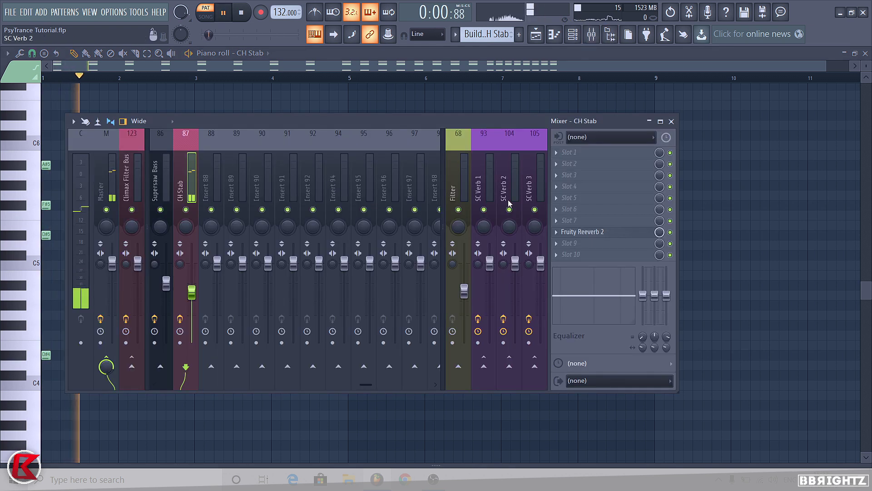
click(568, 152)
click(427, 124)
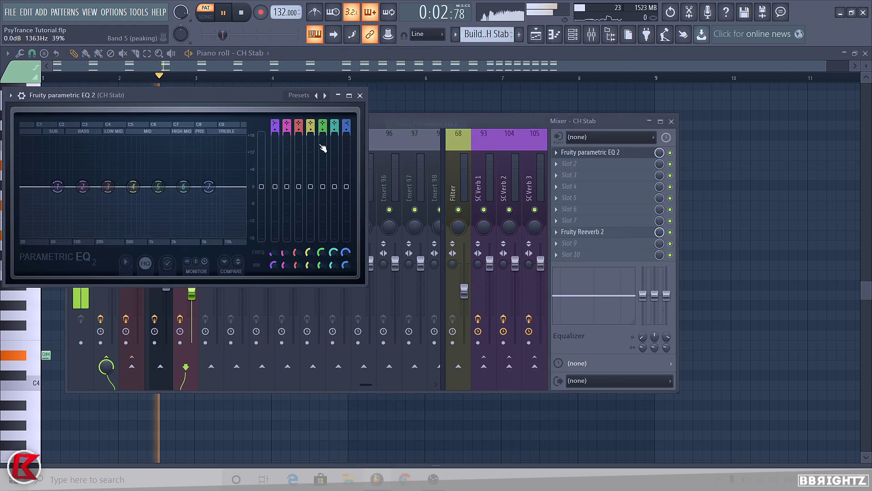
click(325, 95)
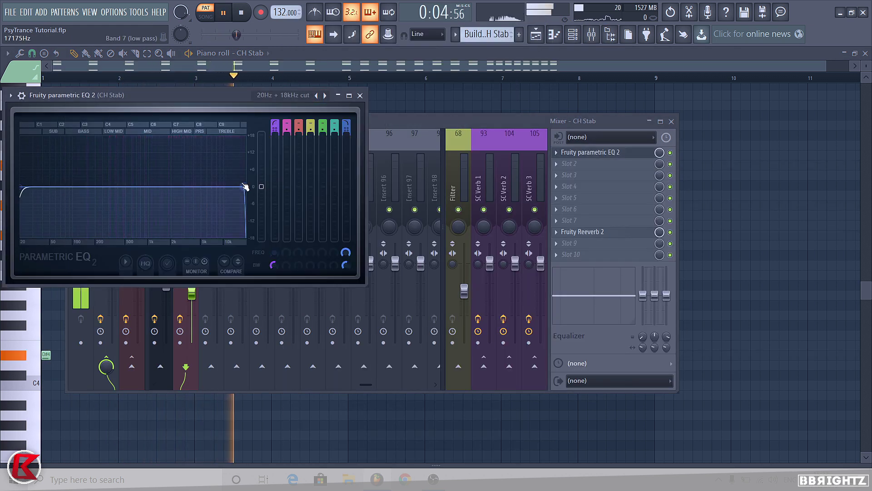
- Lower the EQ's high-cut frequency and raise its low-cut frequency to trim both ends of the CH Stab
drag(243, 187, 239, 187)
scroll(239, 187, up, 3)
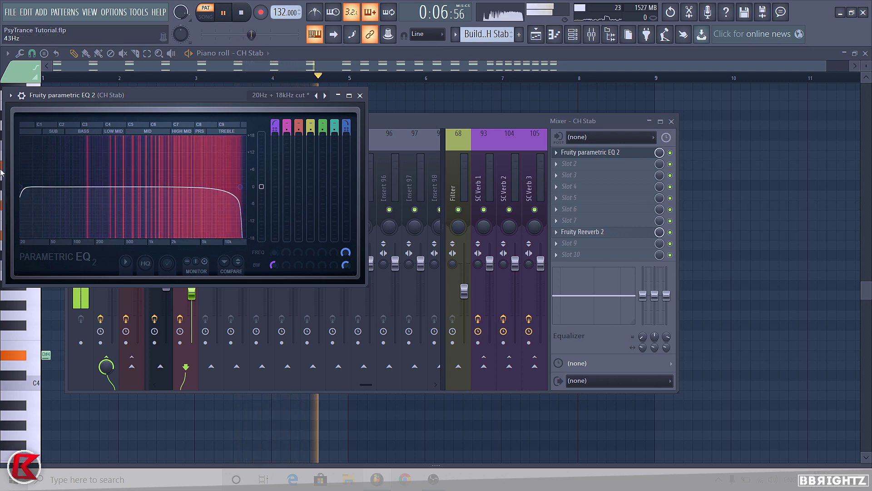
drag(20, 187, 79, 187)
click(360, 95)
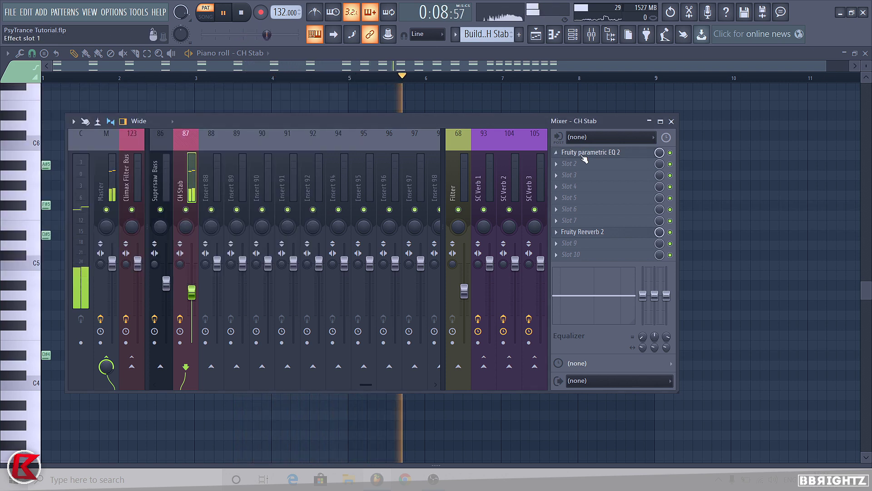
- Move the parametric EQ to slot 3 and add Soundgoodizer to slot 1 of the CH Stab track
drag(584, 153, 584, 168)
click(574, 152)
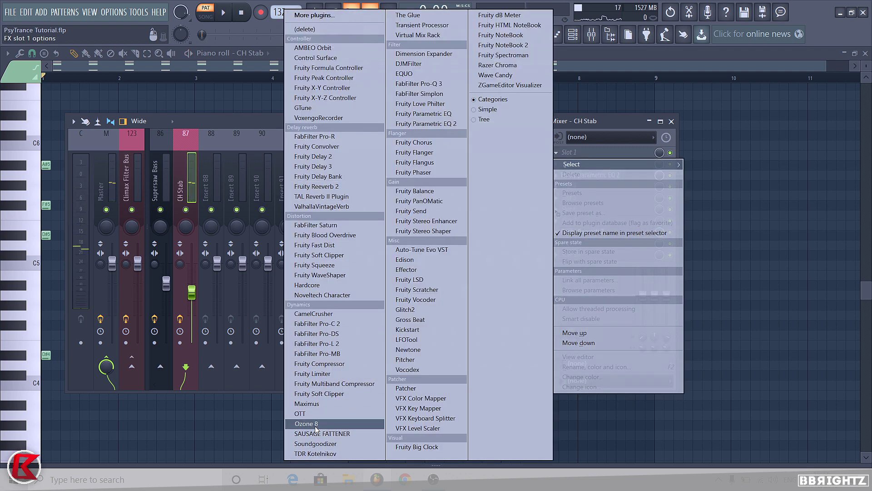
click(324, 448)
key(space)
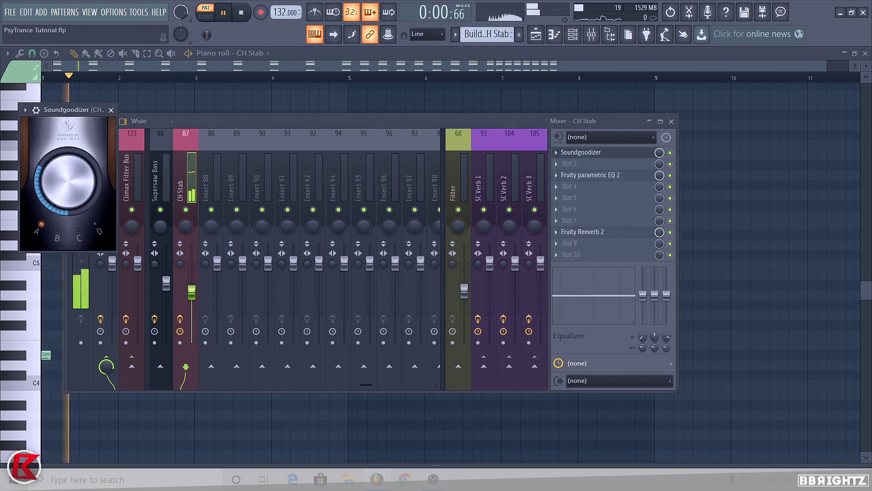
click(581, 152)
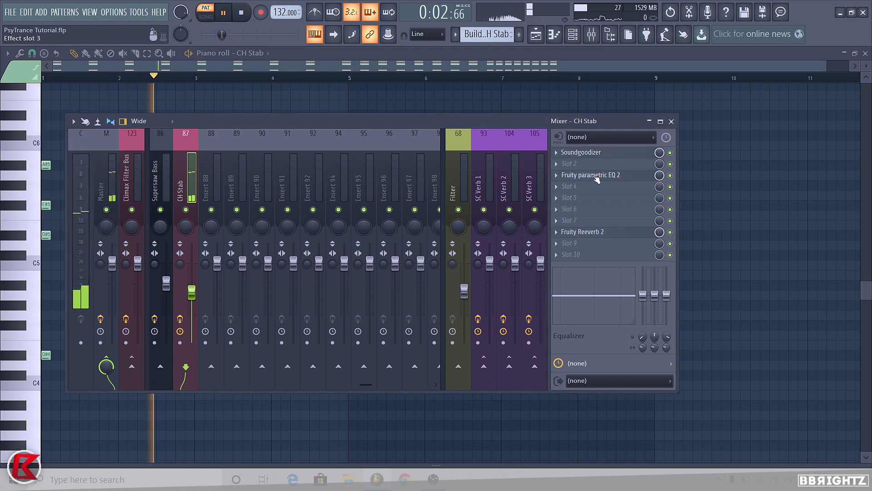
- Add Fruity Stereo Enhancer to slot 5 with adjusted stereo separation and set the CH Stab track's volume to -10.7 dB
click(565, 200)
click(426, 220)
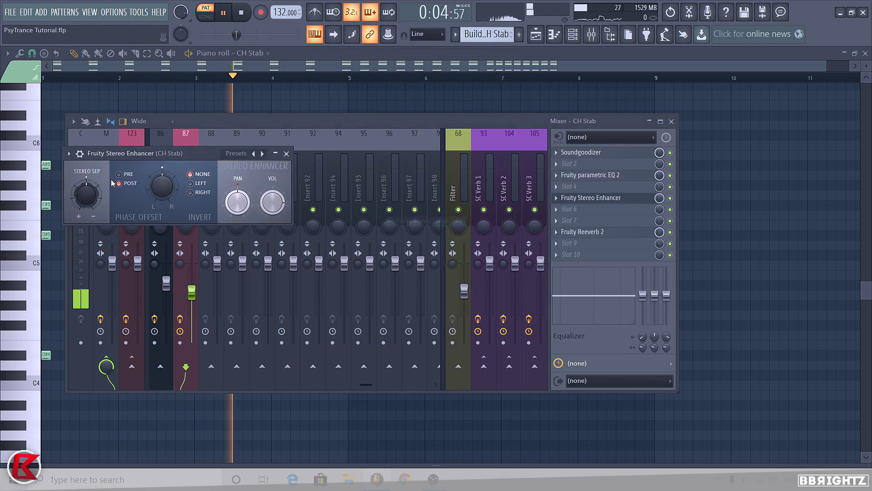
drag(85, 194, 85, 182)
click(286, 154)
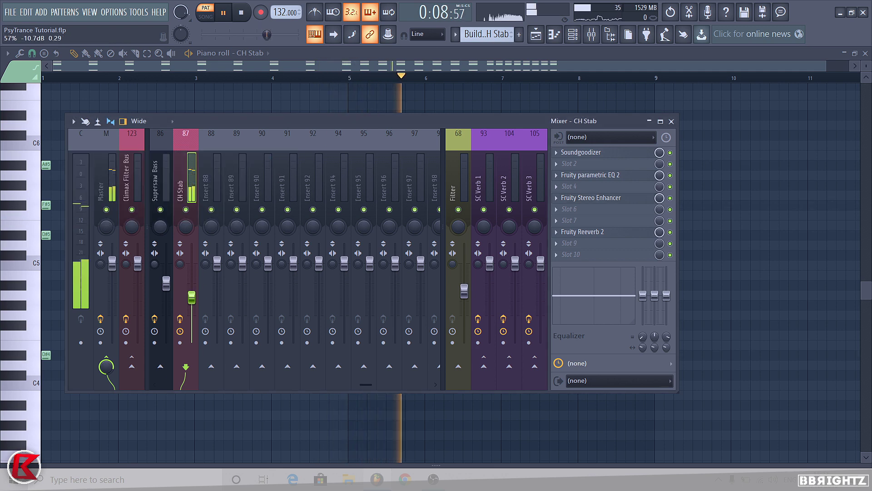
- Play the arrangement in song mode to hear the Build 2 CH Stab clip in context
click(536, 35)
key(l)
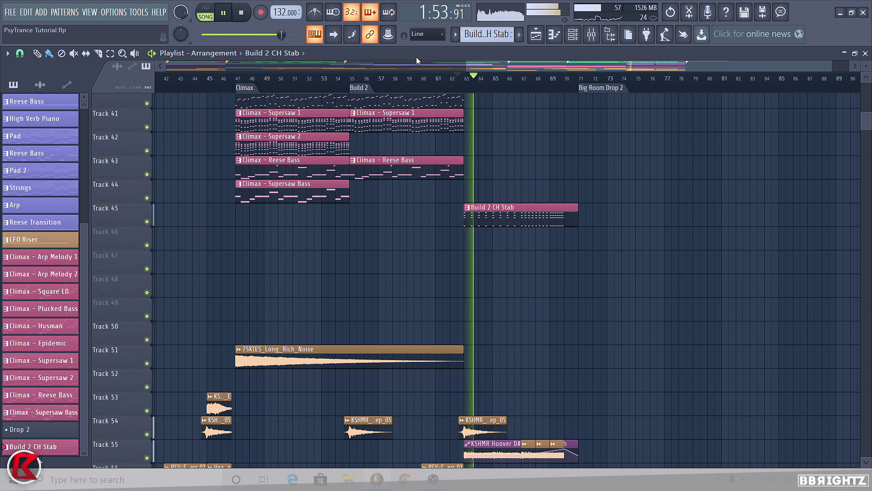
- Listen to the Build 2 CH Stab clip in the arrangement up to about bar 69 and stop playback
scroll(530, 249, up, 4)
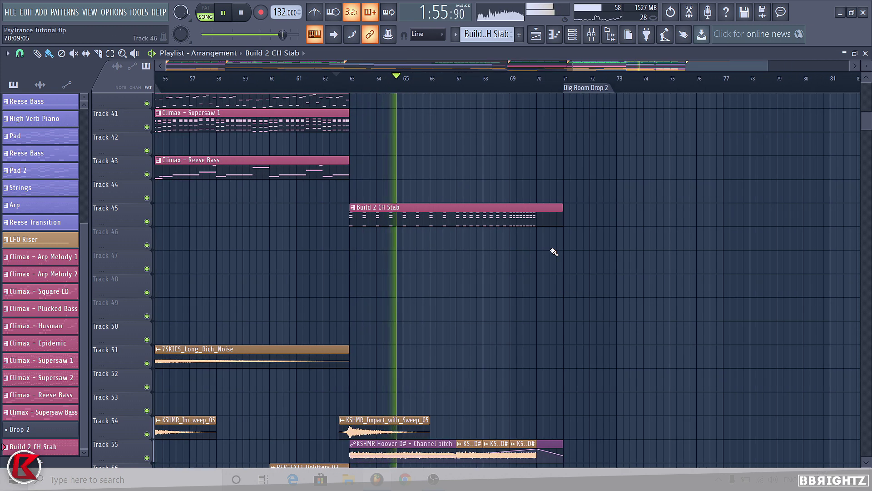
scroll(472, 233, up, 3)
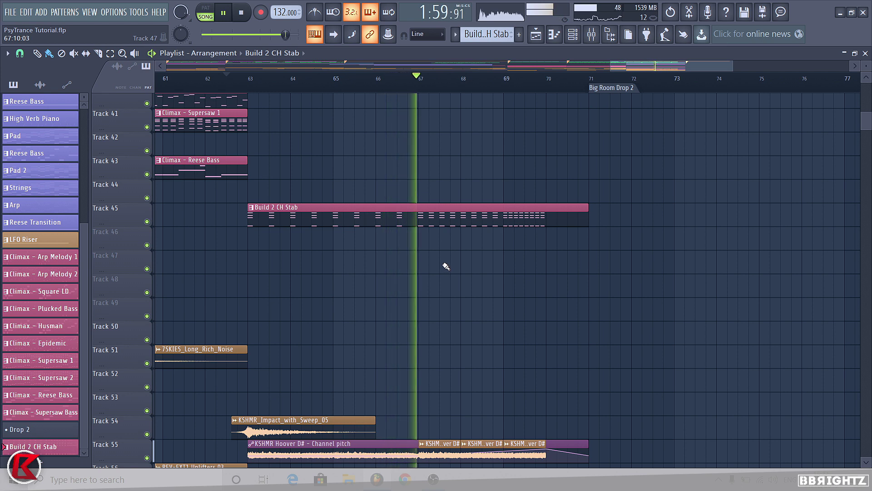
scroll(547, 242, down, 5)
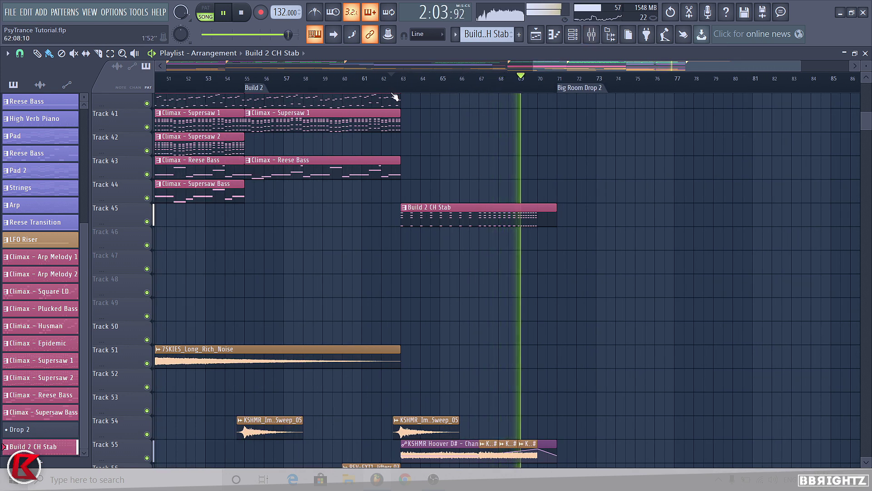
key(space)
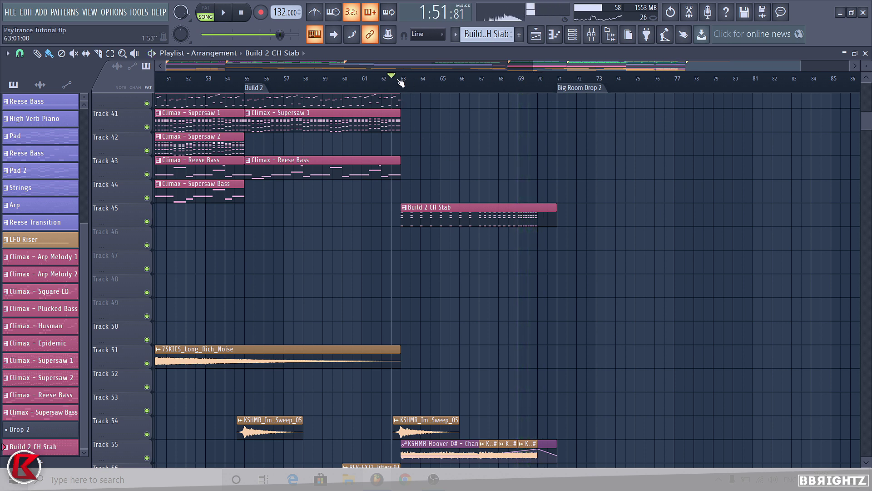
- Select bars 63 to 71, mute the Build 2 CH Stab clip, and make Drop 2 the current pattern
drag(401, 78, 567, 132)
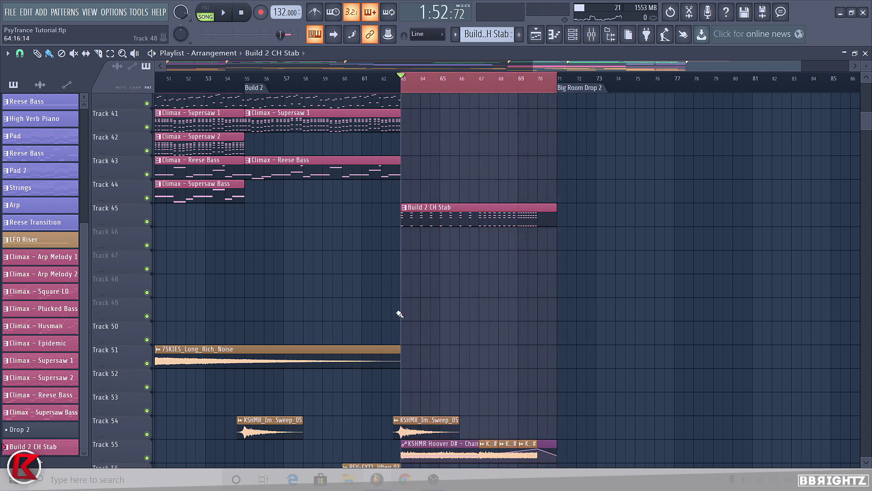
key(alt+m)
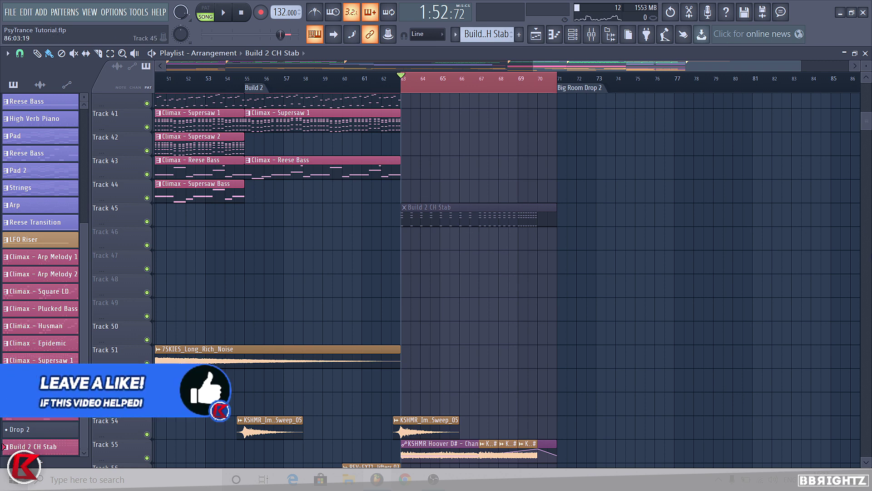
scroll(862, 240, down, 6)
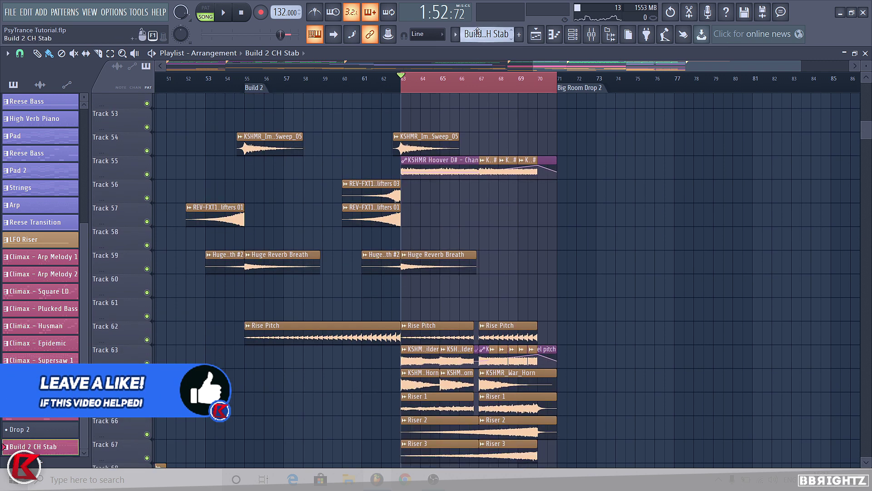
scroll(596, 262, up, 7)
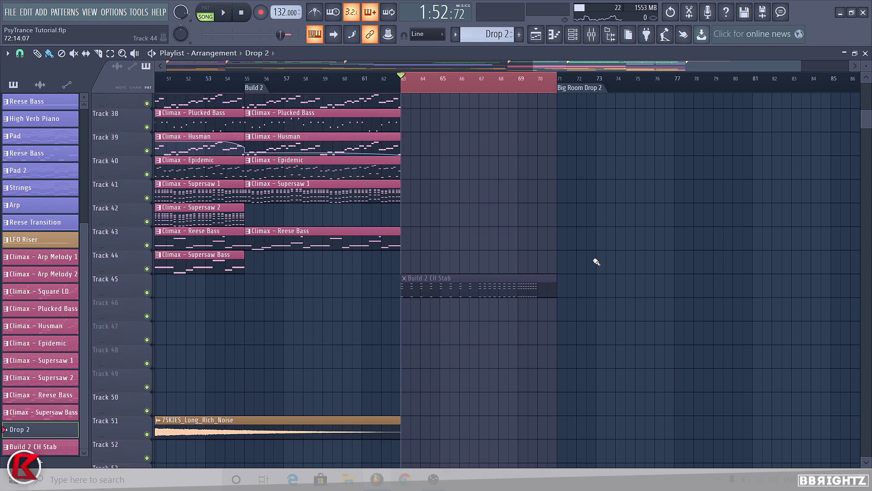
- Copy the first drop's kick, sub and psy bass clips on Tracks 3 to 5 to the Big Room Drop 2 marker at bar 71
scroll(609, 132, down, 6)
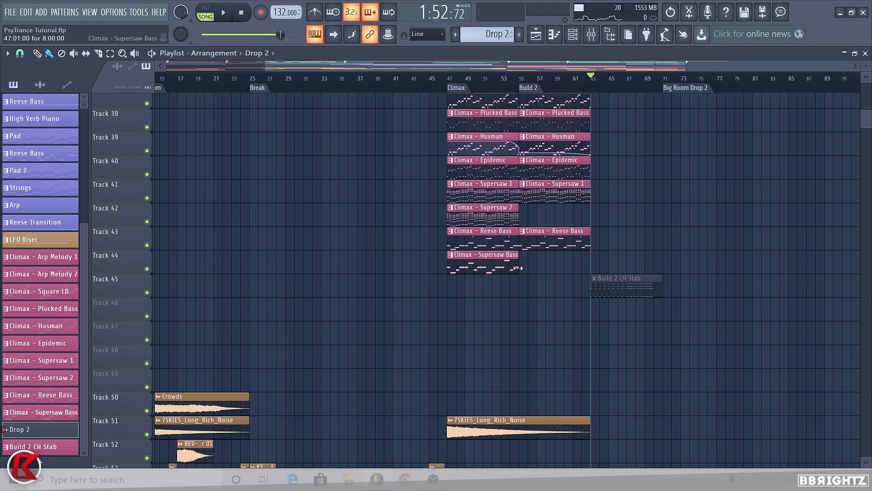
scroll(734, 281, up, 15)
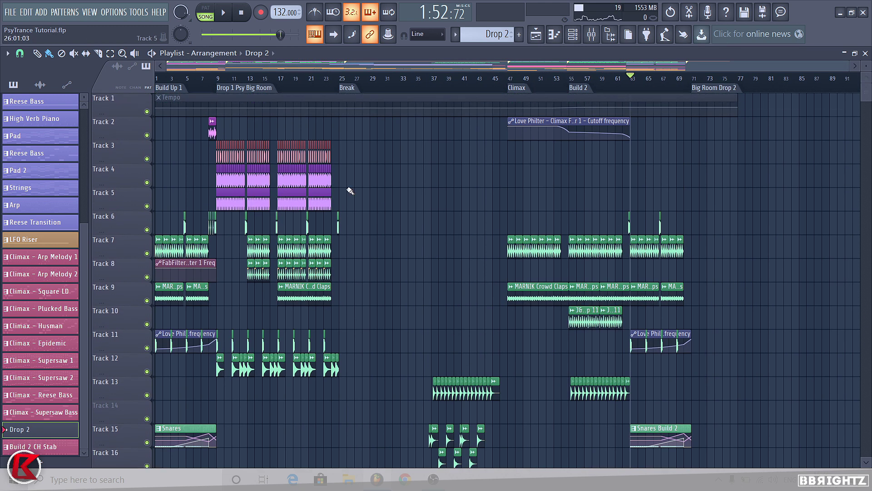
drag(209, 142, 382, 210)
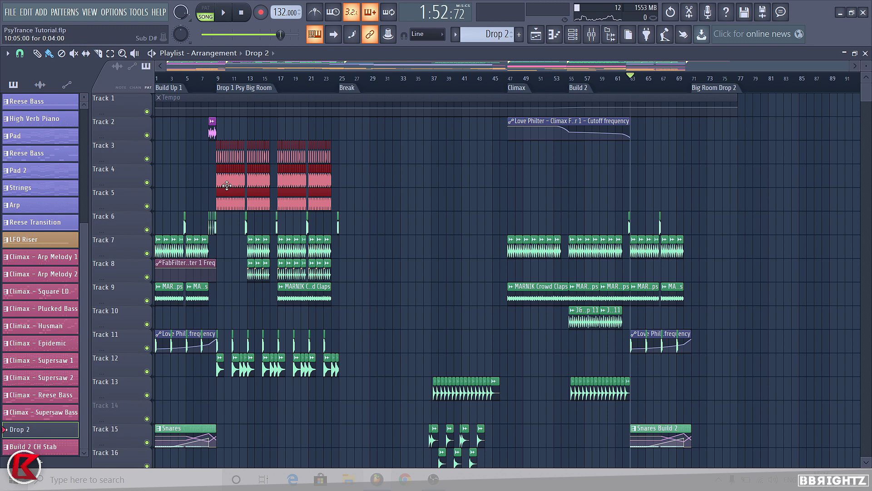
drag(227, 185, 693, 186)
scroll(675, 254, up, 5)
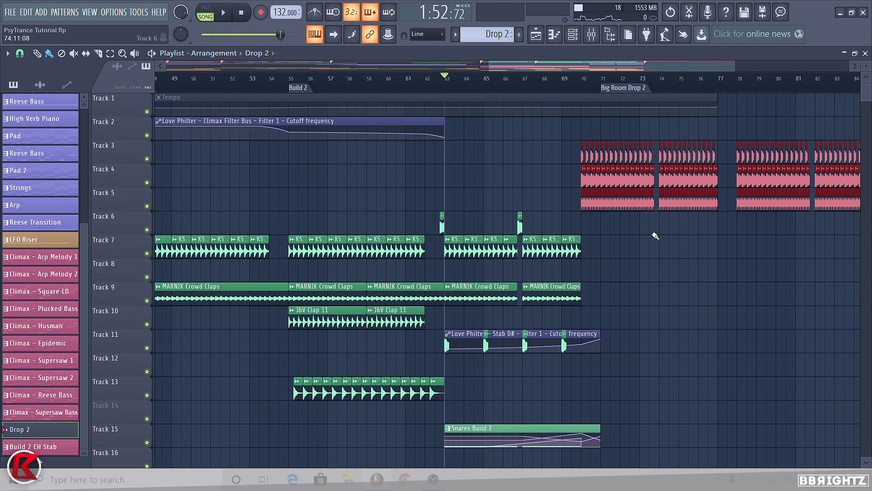
drag(593, 203, 615, 209)
key(space)
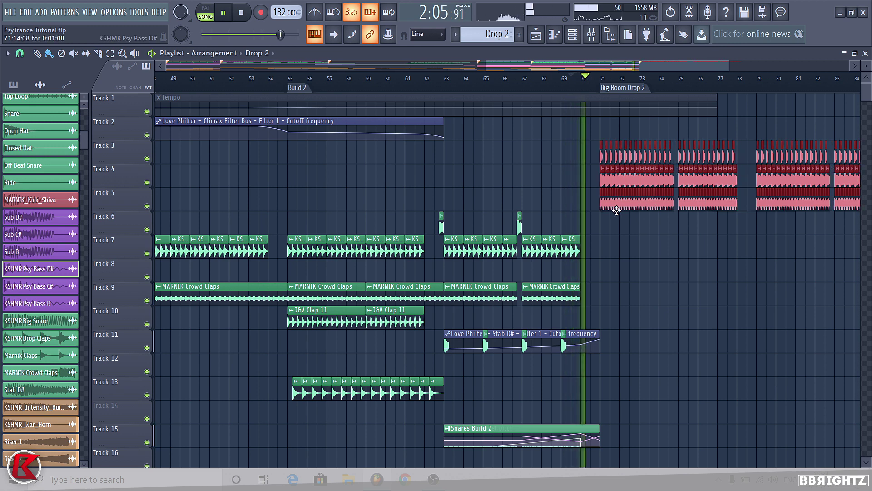
click(743, 220)
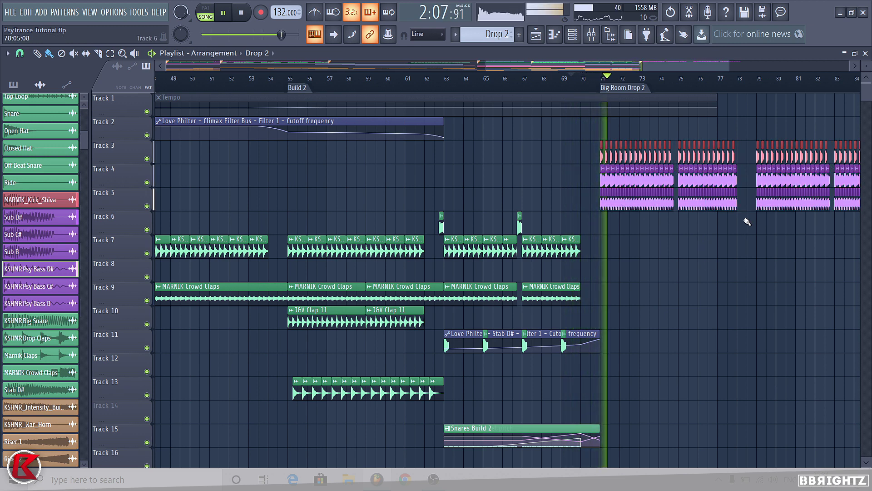
- Set a loop selection over bars 71 to 79 and play the copied kick and bass clips in the second drop
scroll(767, 86, up, 3)
drag(772, 82, 432, 82)
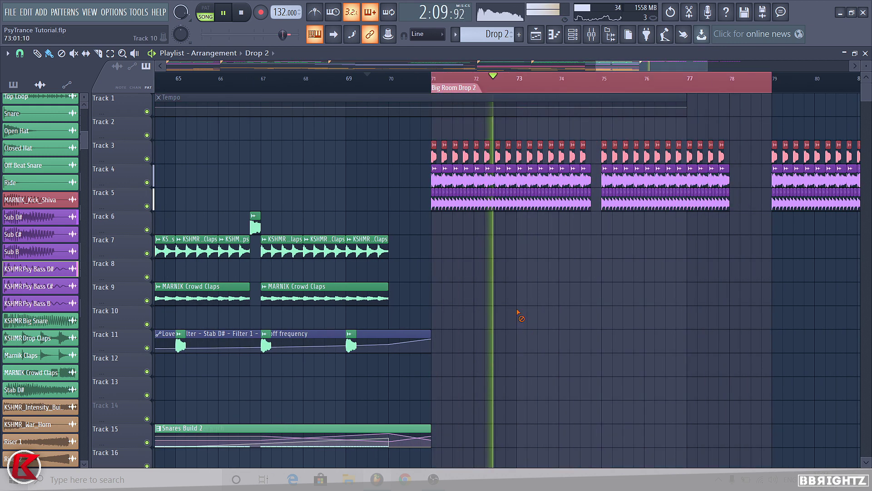
click(487, 39)
scroll(478, 288, down, 5)
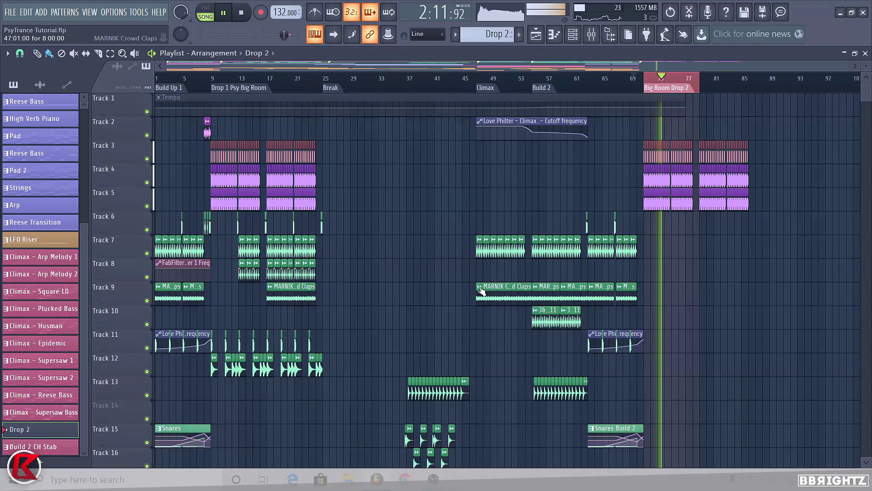
scroll(740, 332, down, 5)
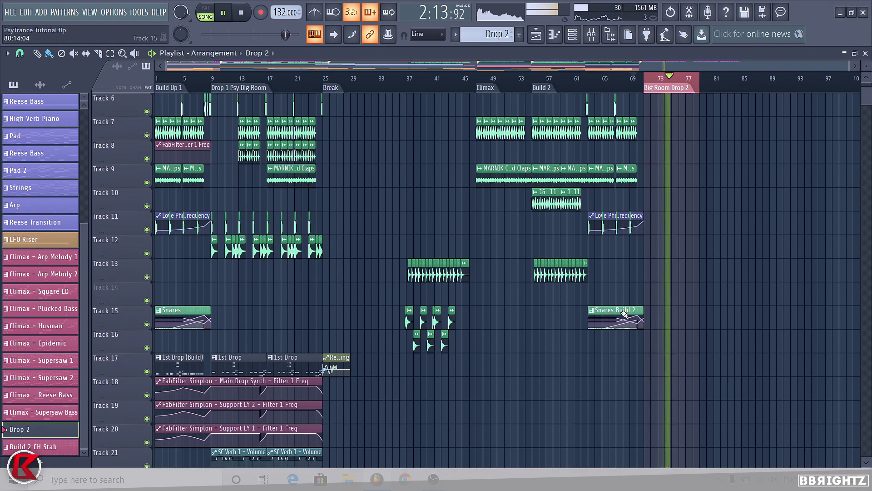
key(space)
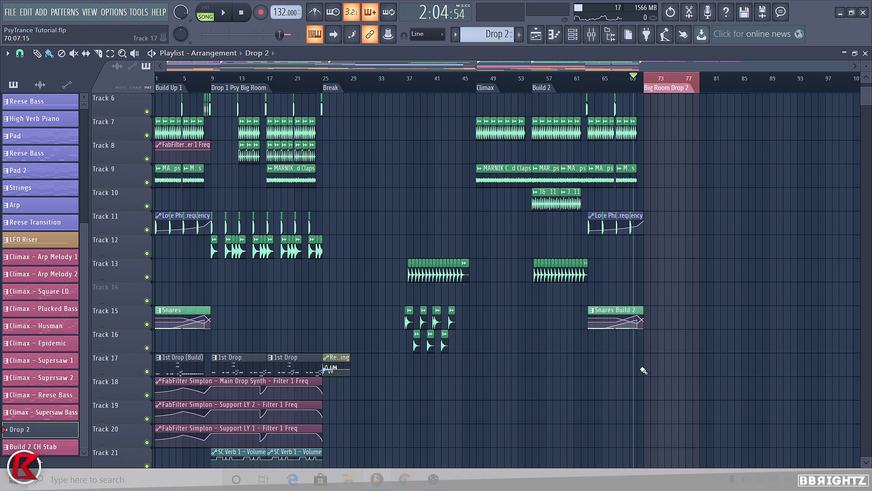
- Place an empty Drop 2 pattern clip on Track 17 spanning bars 71 to 79
scroll(665, 371, up, 3)
drag(635, 371, 749, 371)
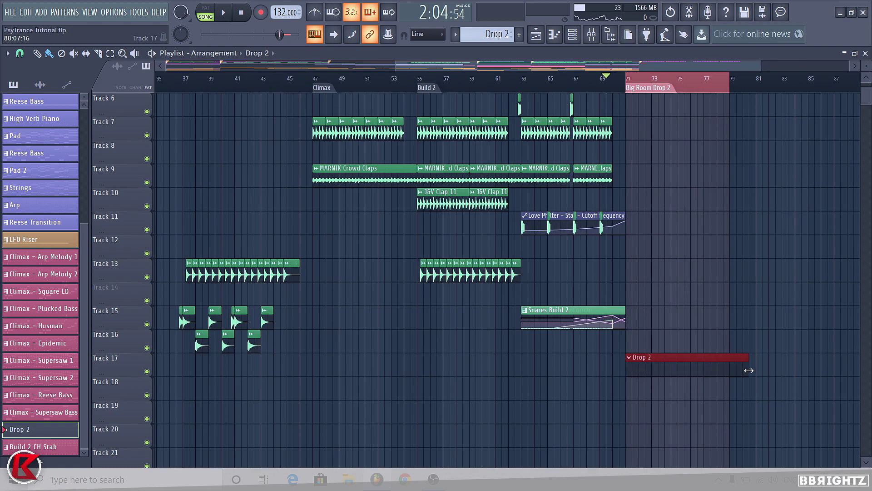
scroll(727, 378, down, 3)
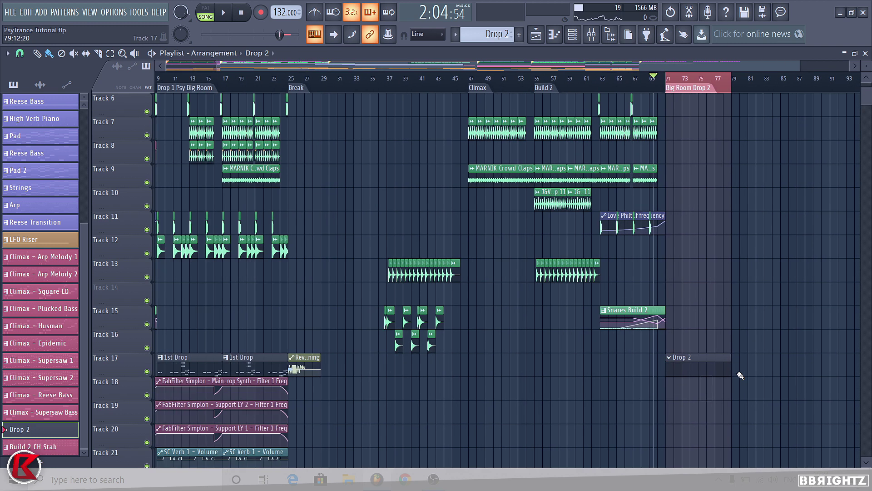
- Load the preset 004: Ceryno Lead 2 in the unassigned Sylenth1 channel and test its sound
click(570, 41)
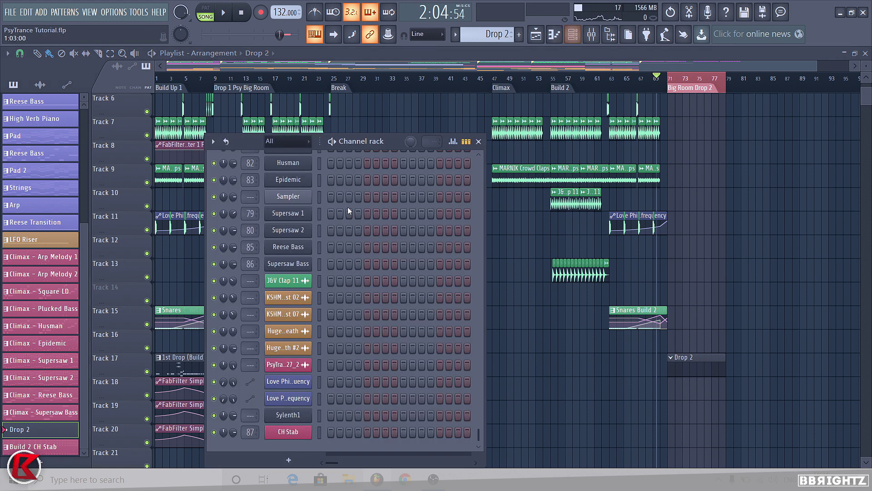
click(303, 413)
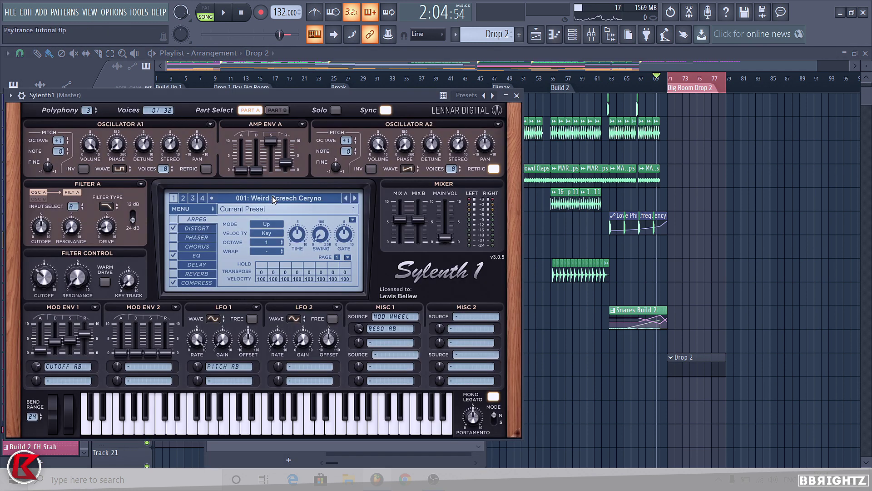
click(274, 199)
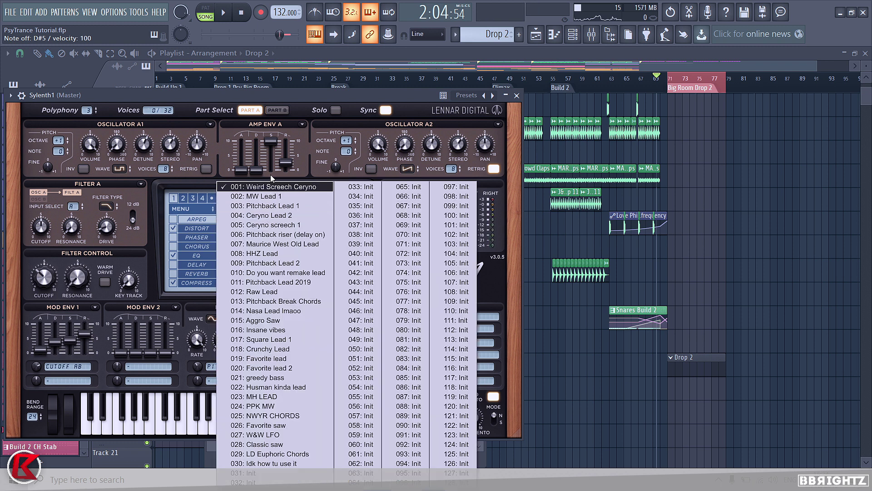
click(253, 98)
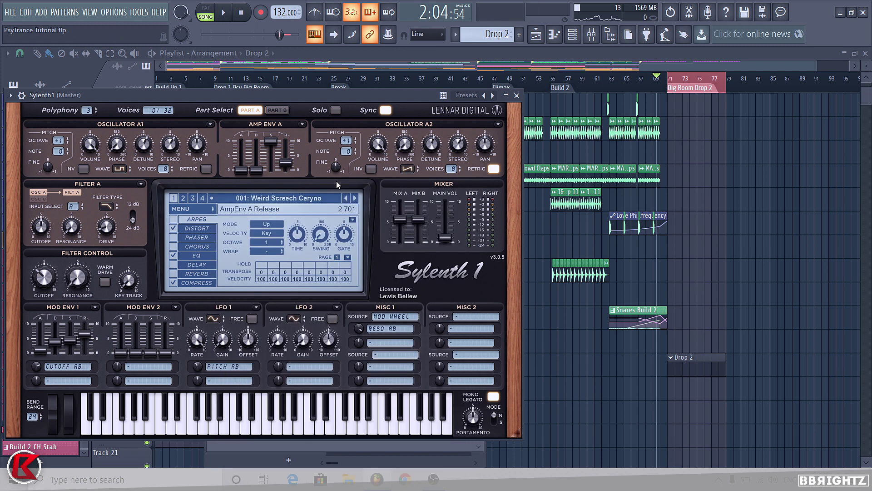
click(356, 200)
click(356, 200)
click(356, 200)
click(356, 200)
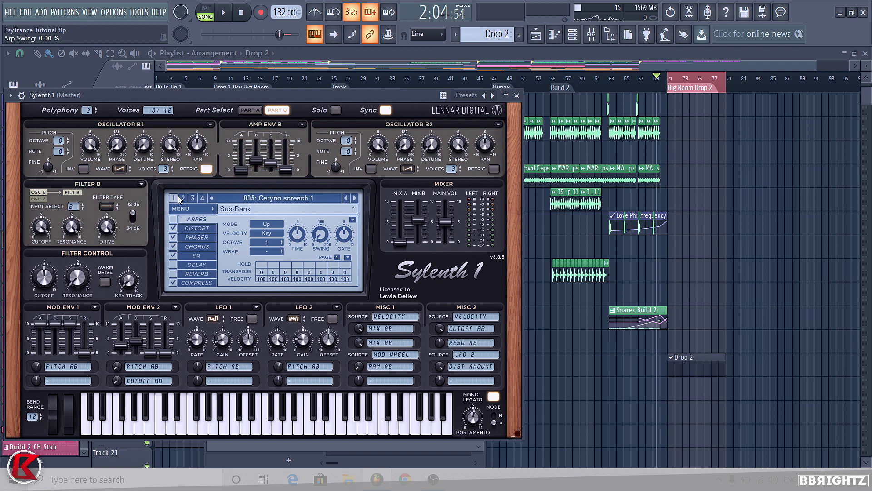
click(346, 199)
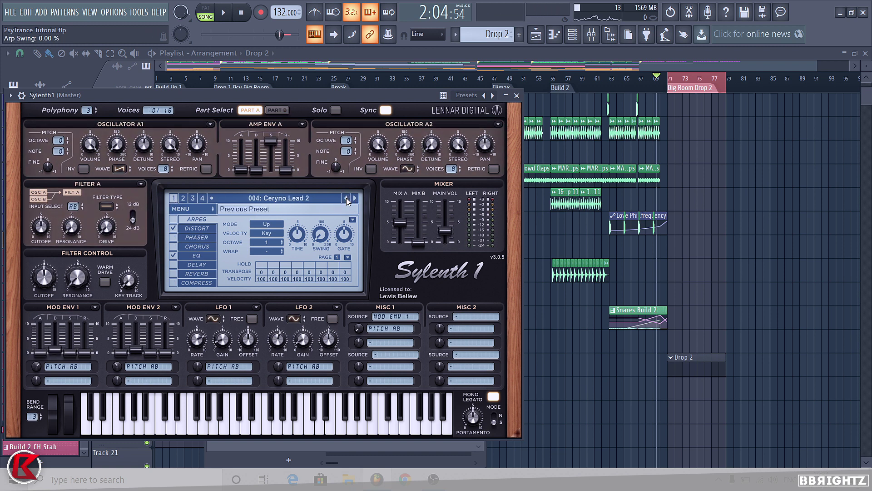
key(j)
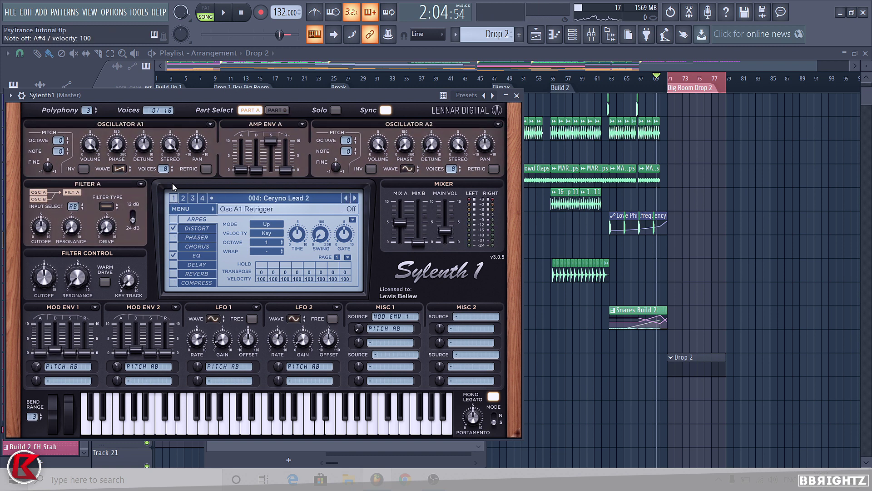
- Rename the Sylenth1 channel as Drop 2 LD 1
right_click(847, 269)
scroll(691, 320, down, 1)
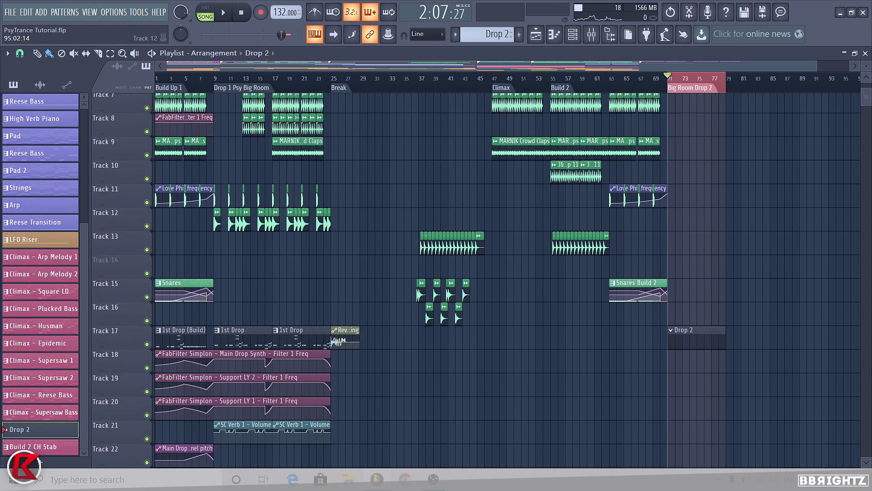
scroll(114, 218, up, 3)
click(572, 34)
right_click(305, 347)
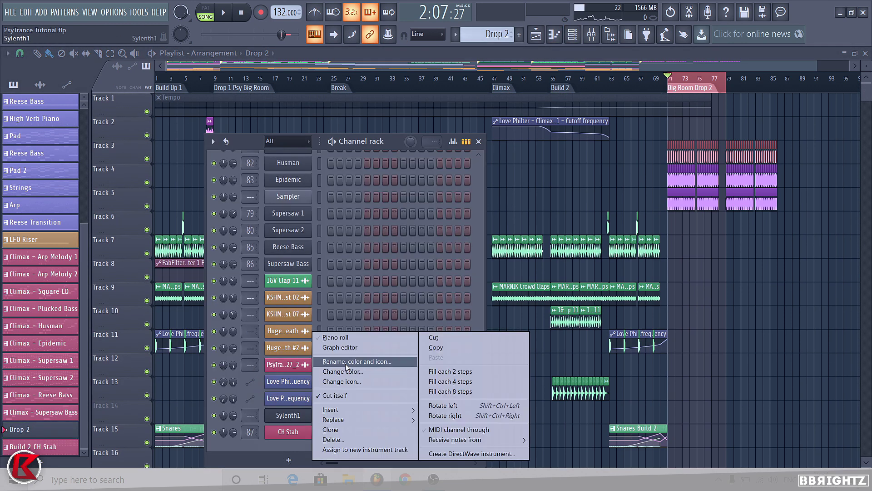
click(346, 362)
text(D)
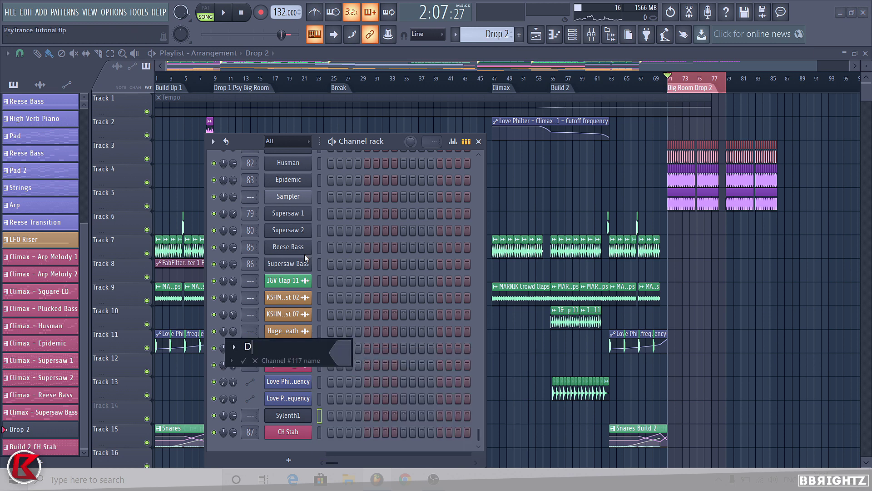
text(rop 2 LD 1)
key(Return)
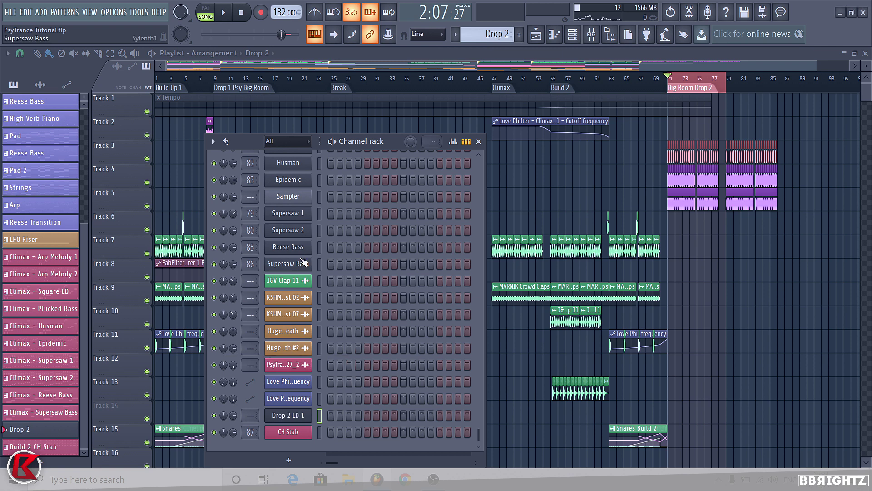
- Start the Drop 2 LD 1 melody in bar 1 of its piano roll with notes D#4, D#5, A#4, B4 and G#4
right_click(289, 416)
click(332, 338)
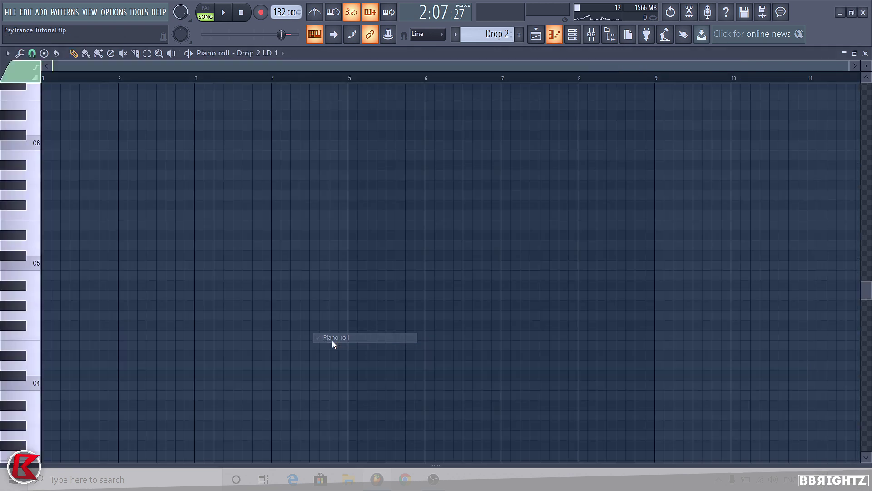
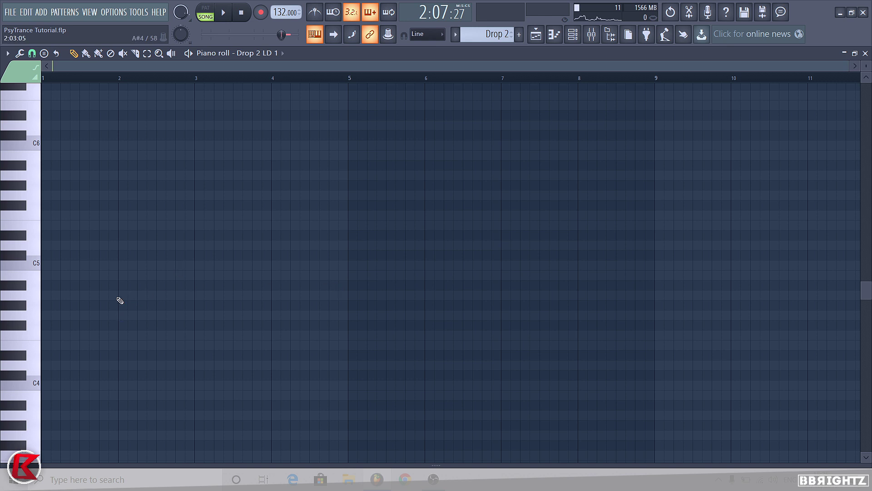
scroll(73, 241, down, 3)
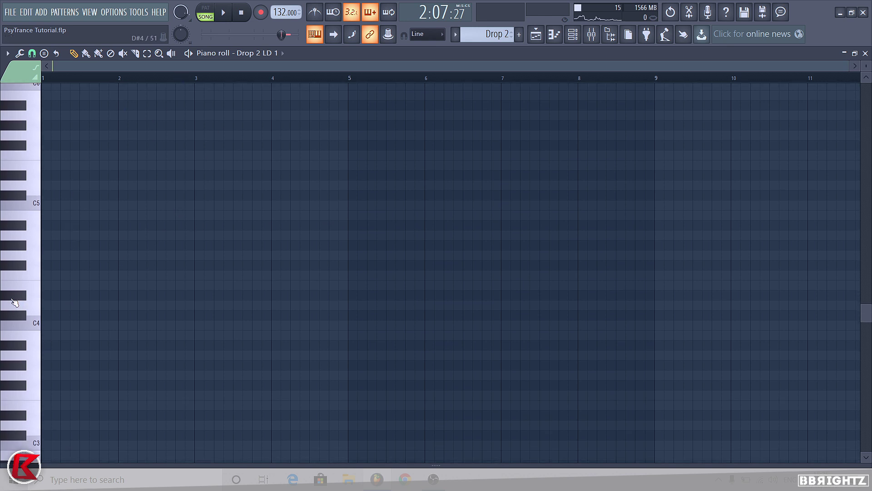
click(54, 295)
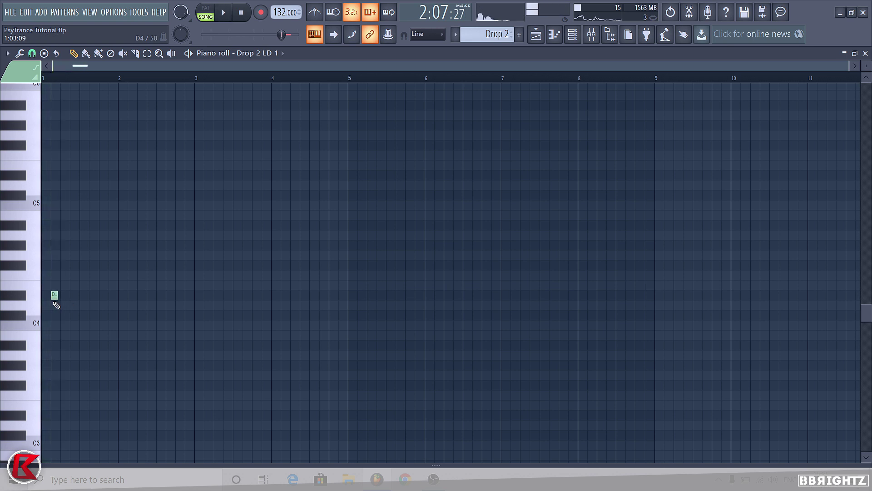
scroll(55, 297, up, 3)
click(77, 294)
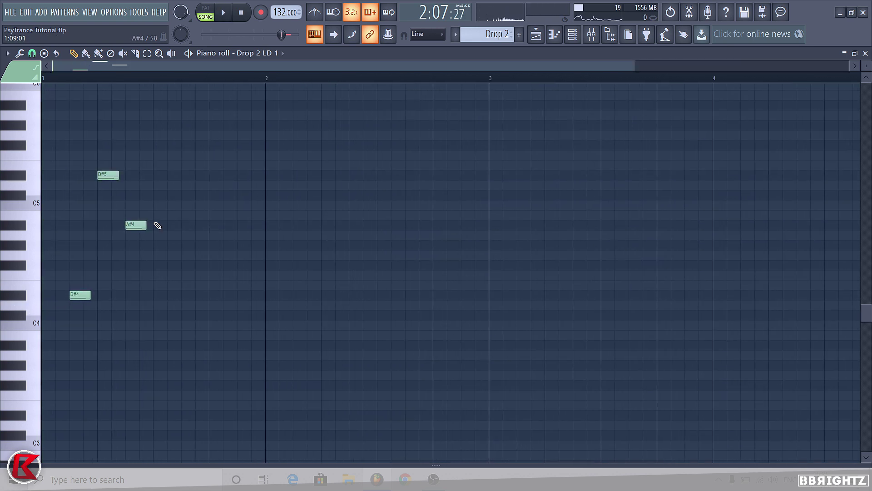
key(space)
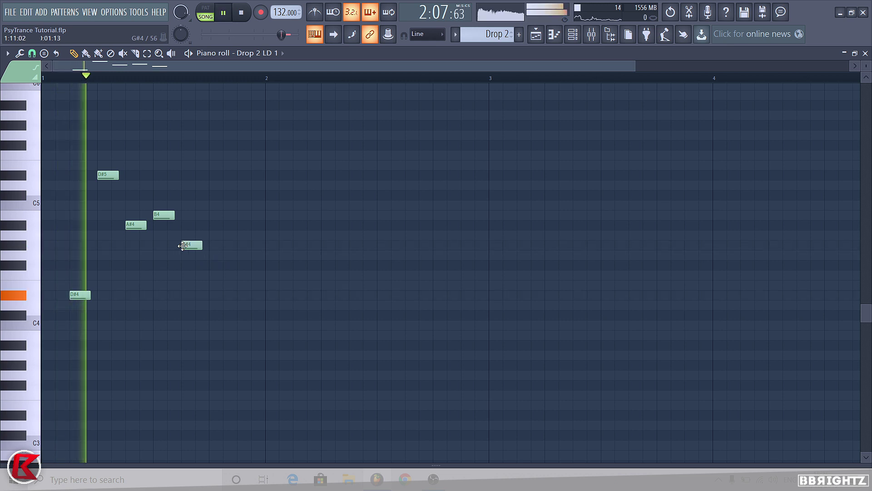
- Lengthen all five lead notes so each one runs up to the next, and audition the phrase
key(space)
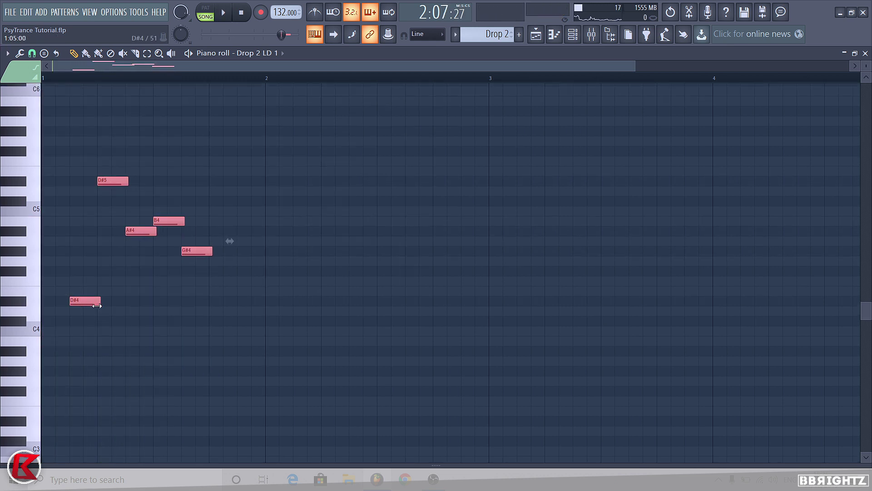
key(space)
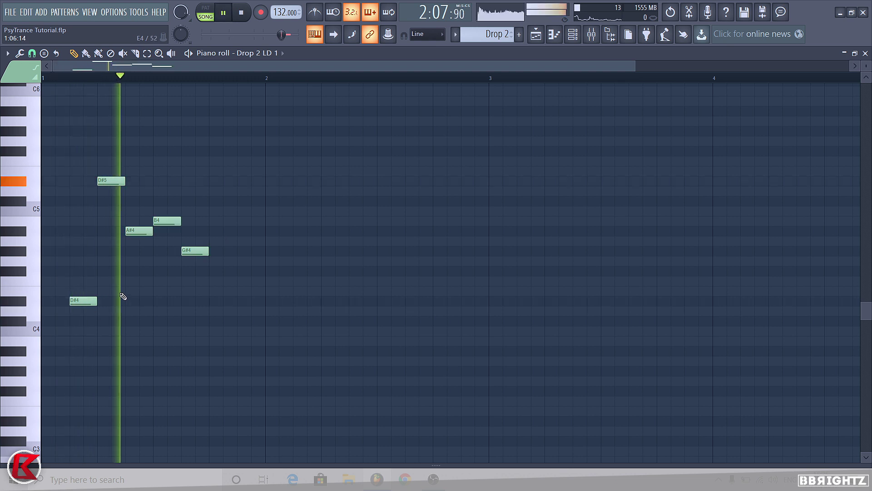
key(space)
key(ctrl+a)
scroll(95, 311, up, 3)
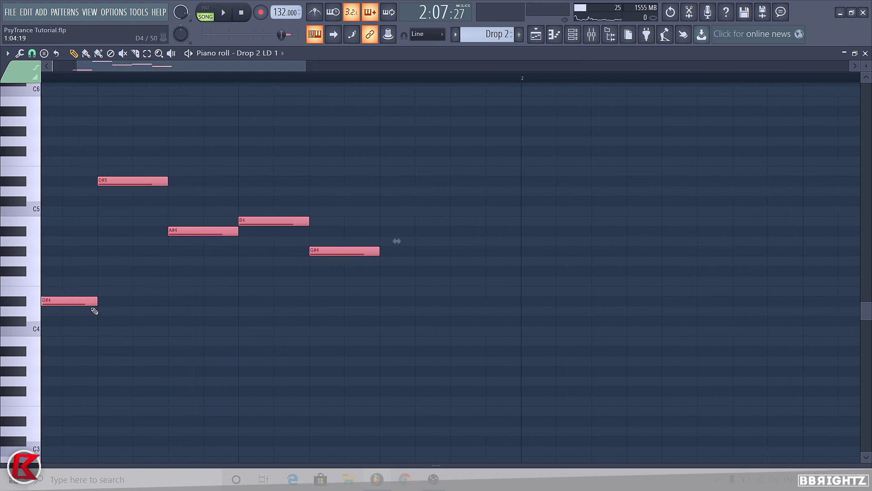
ctrl+click(189, 337)
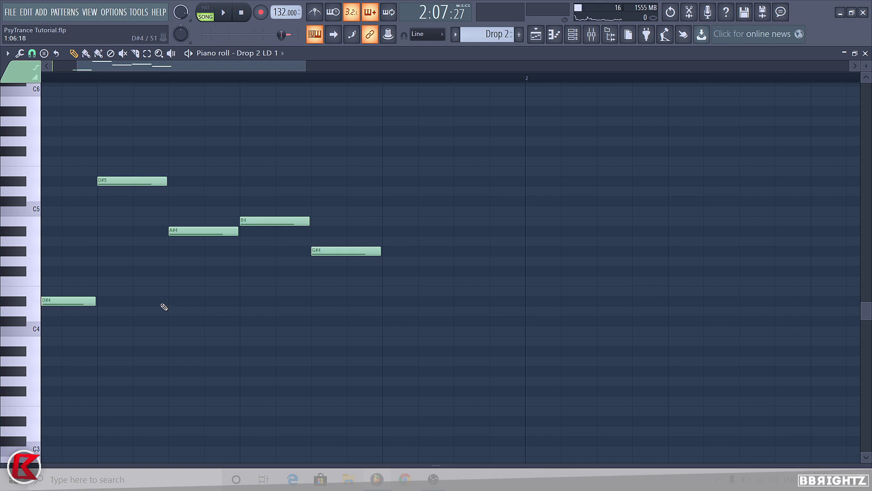
- Delete the B4 and G#4 notes at the end of the phrase and play back the remaining three
scroll(167, 306, down, 2)
drag(224, 249, 319, 237)
right_click(320, 221)
right_click(279, 190)
key(space)
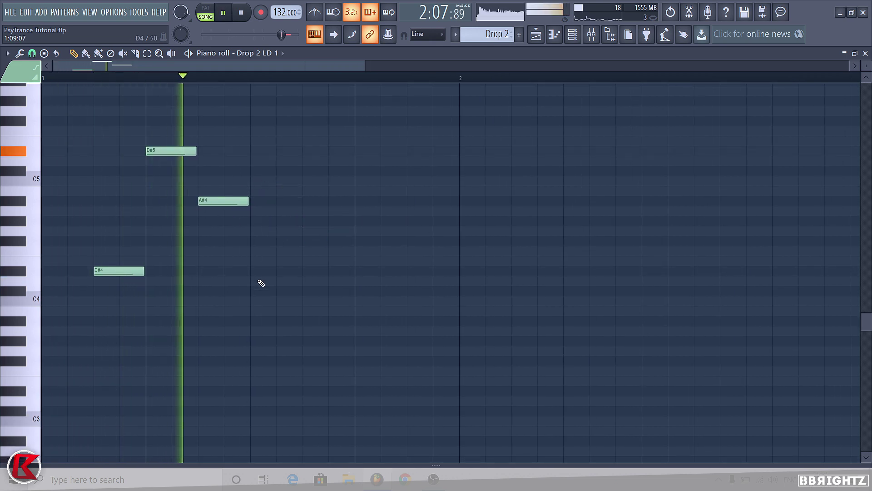
key(space)
- Add two short B4 notes, a longer B4 and an A#4 in the second half of bar 1, and audition them
scroll(220, 164, down, 2)
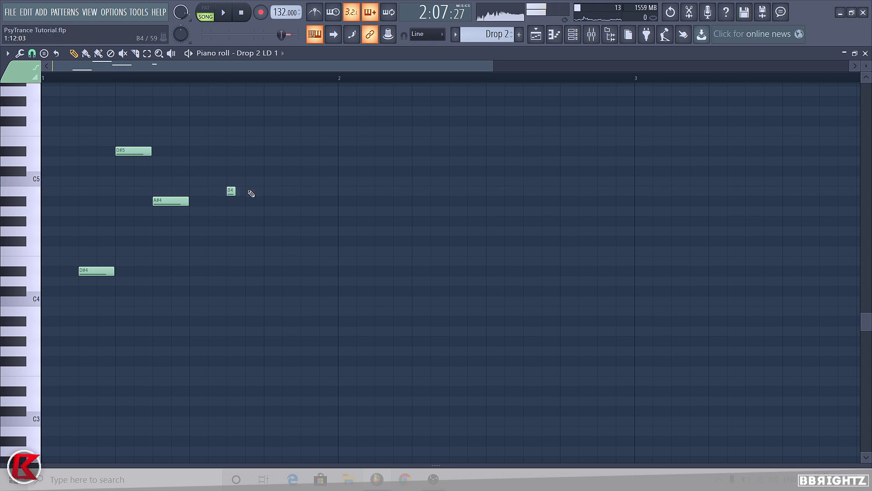
key(space)
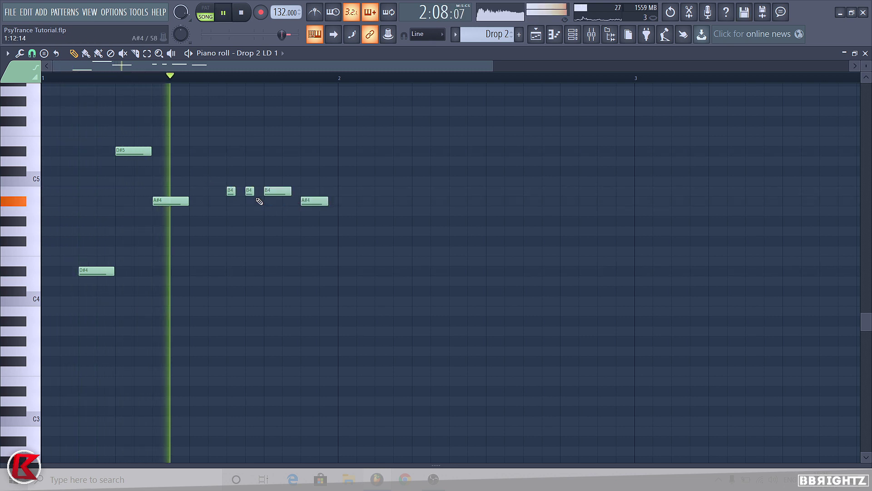
key(F6)
key(F6)
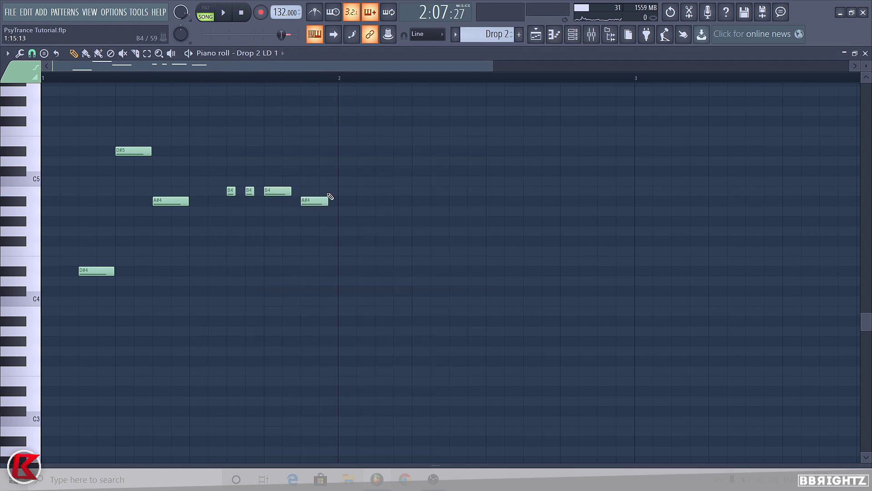
- Raise the Part B amp envelope release in the lead's Sylenth1 and lower the last note of bar 1 to G#4
click(572, 39)
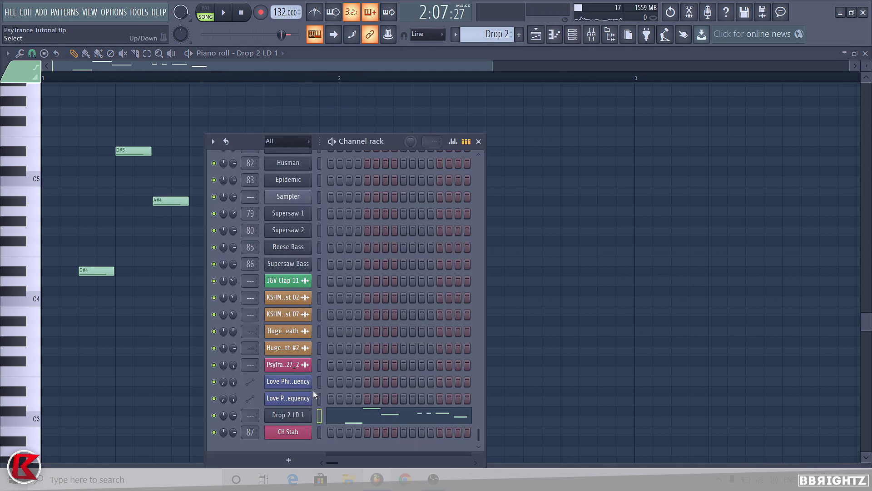
click(302, 413)
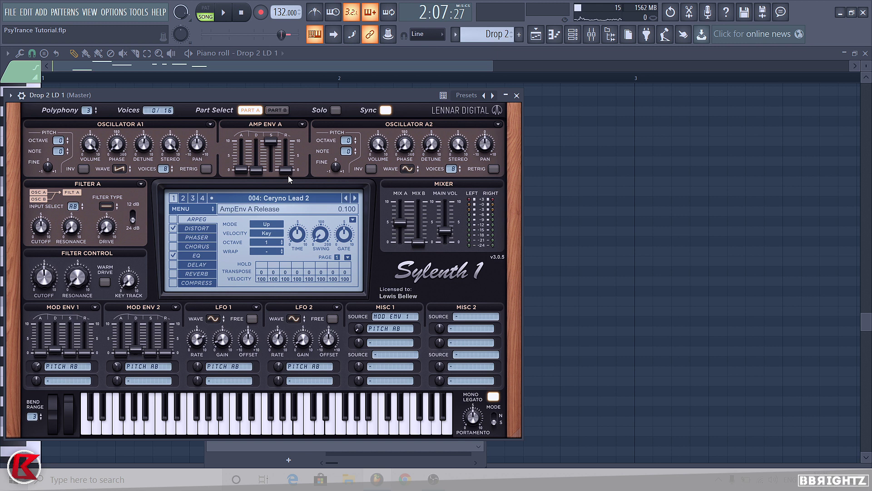
click(277, 110)
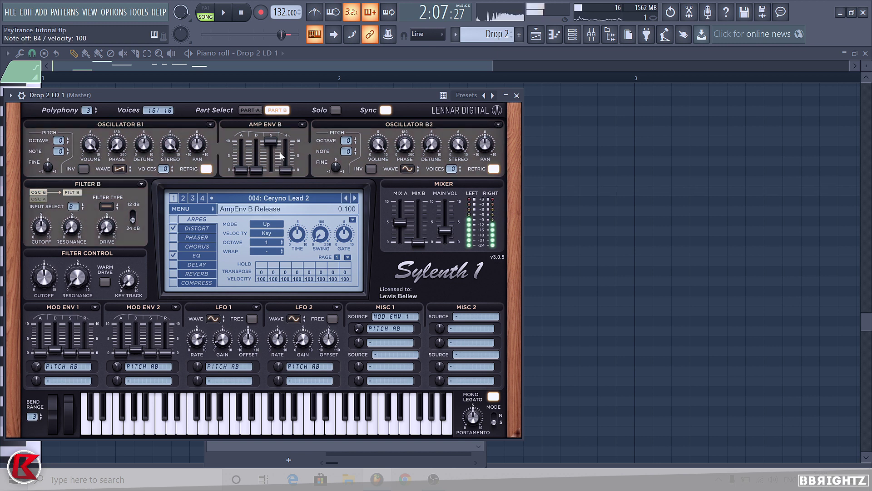
drag(285, 141, 285, 148)
key(space)
right_click(583, 214)
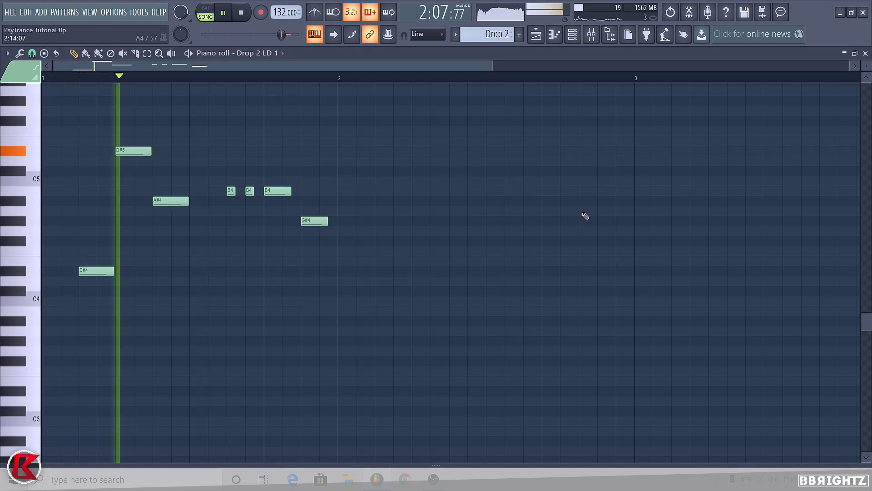
- Switch playback to pattern mode and audition the lead while checking Mod Env 2's decay in Sylenth1
key(space)
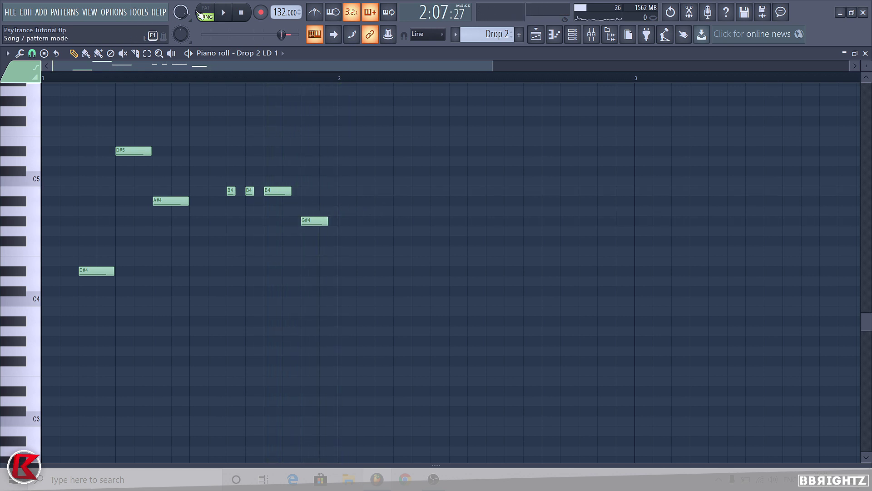
key(space)
key(space)
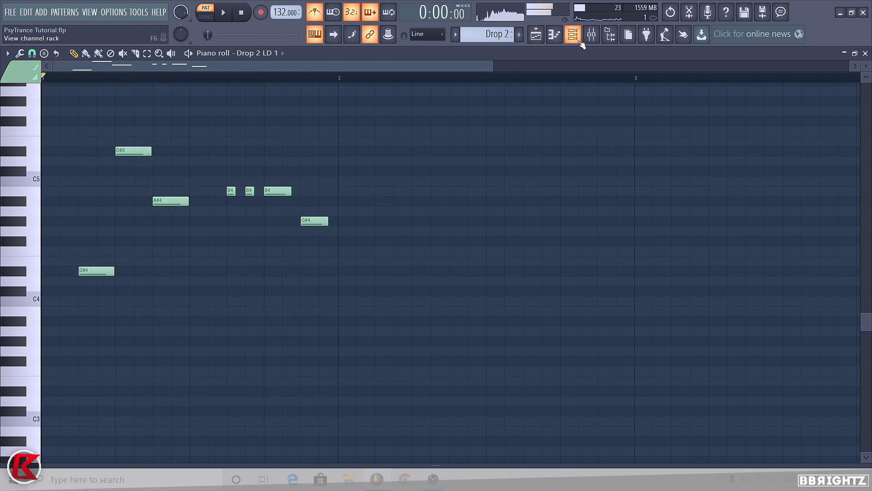
key(F6)
click(287, 418)
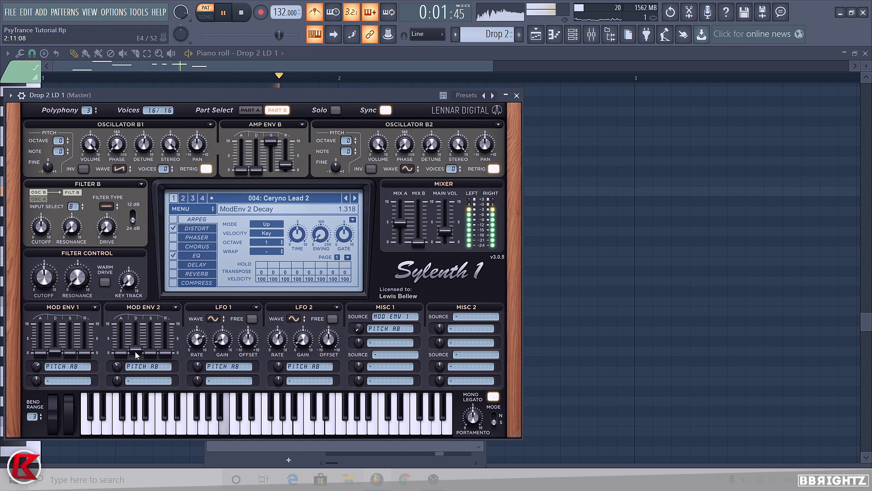
key(Escape)
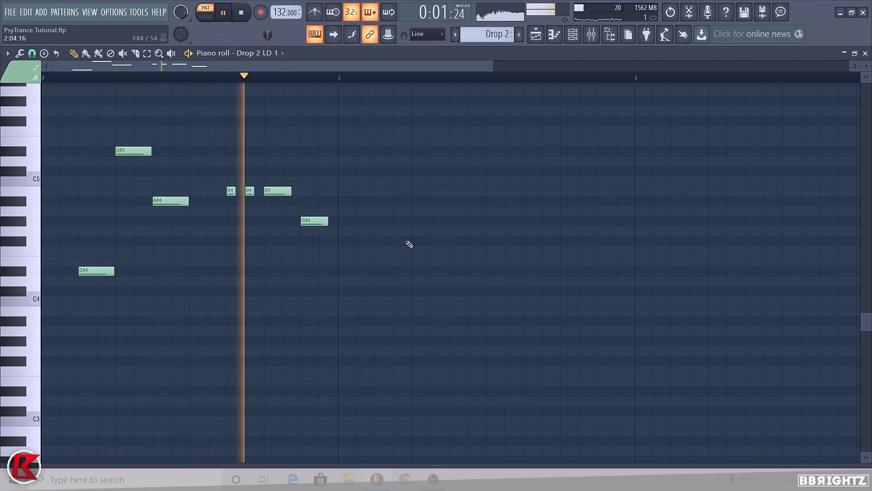
- Transpose the whole lead melody up one octave and play it
key(space)
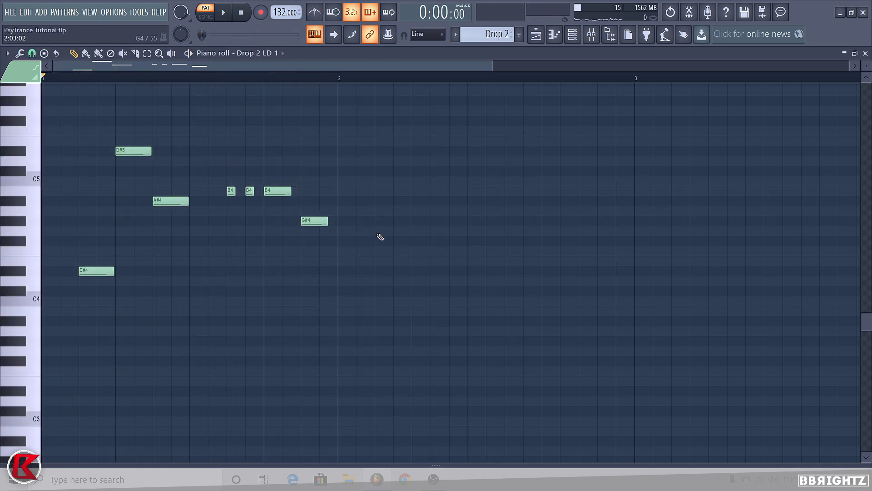
key(space)
scroll(347, 234, up, 4)
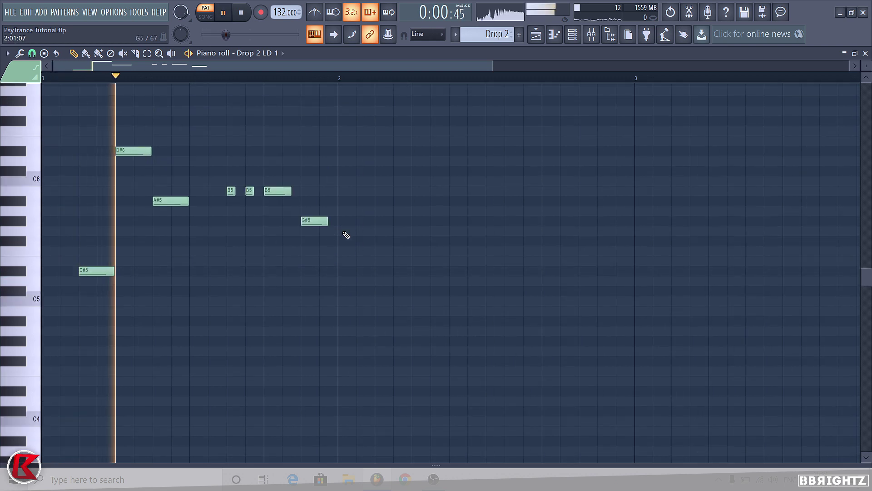
click(389, 241)
key(space)
right_click(396, 244)
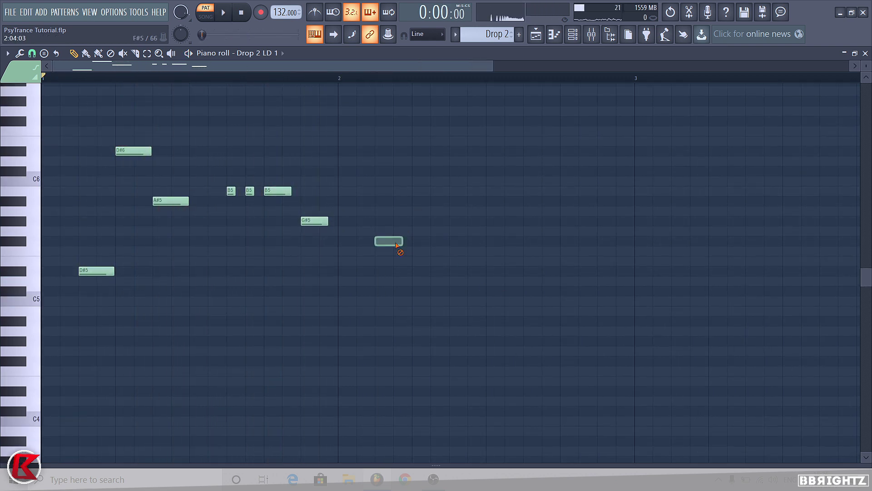
- Continue the melody in bar 2 with a short A#5, a longer A#5, an F#5 and a G#5
click(385, 204)
key(space)
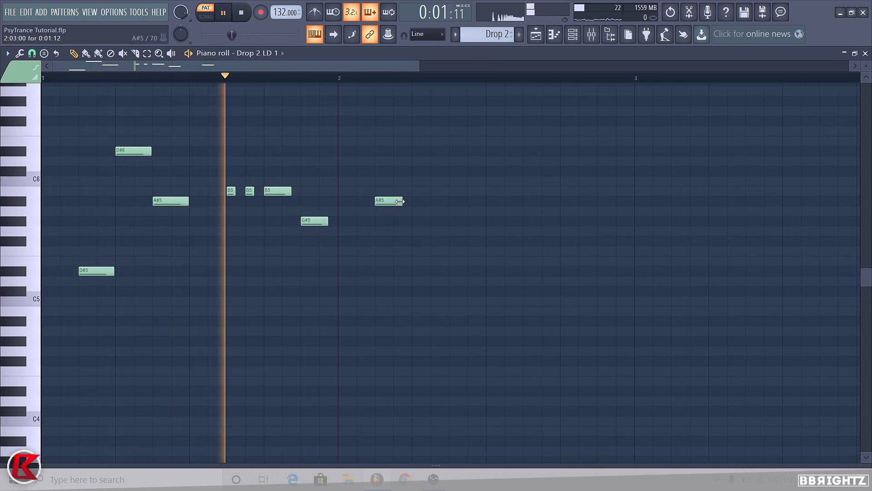
click(398, 204)
key(space)
right_click(395, 204)
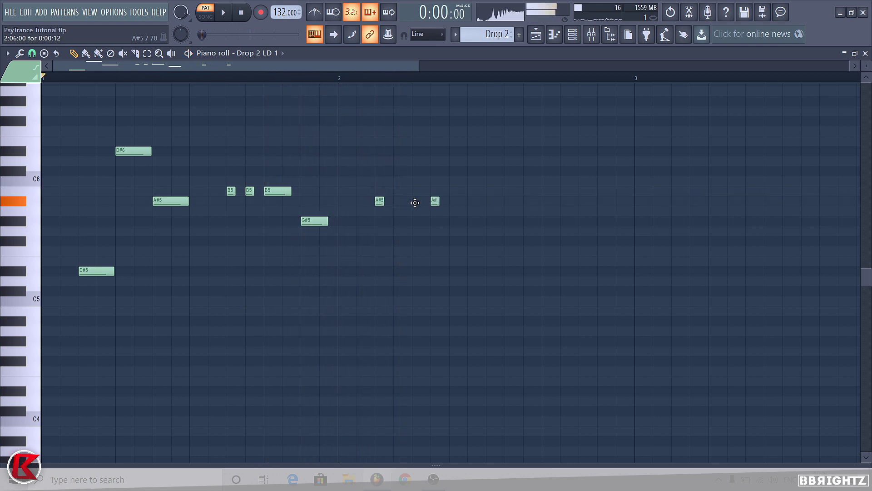
key(space)
drag(431, 202, 412, 202)
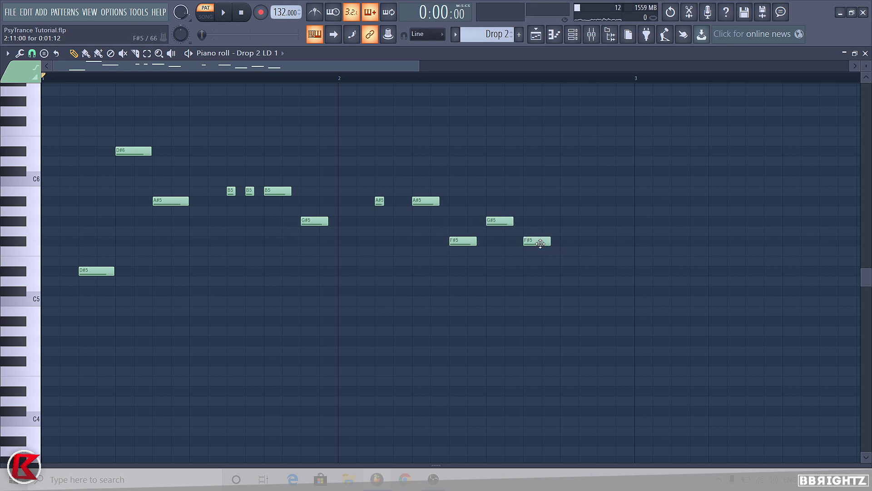
- Replace the last F#5 in bar 2 with an F5, and finish the bar with F#5 and D#5
right_click(540, 243)
key(space)
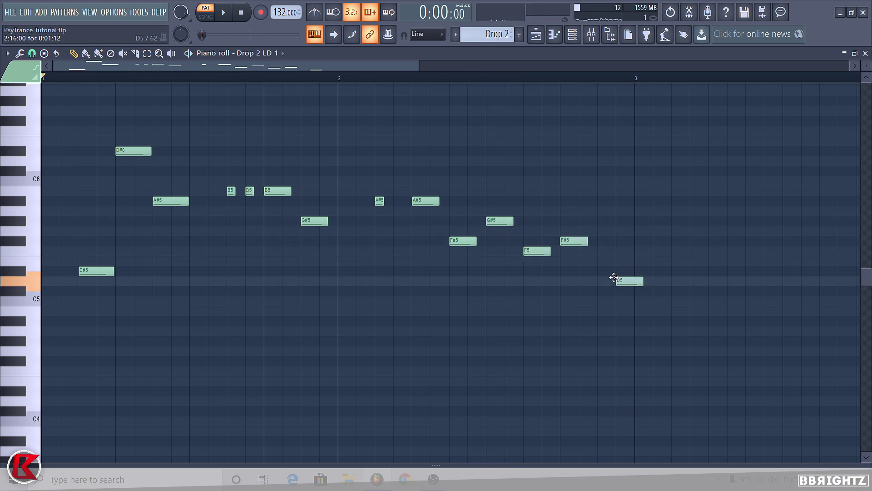
key(space)
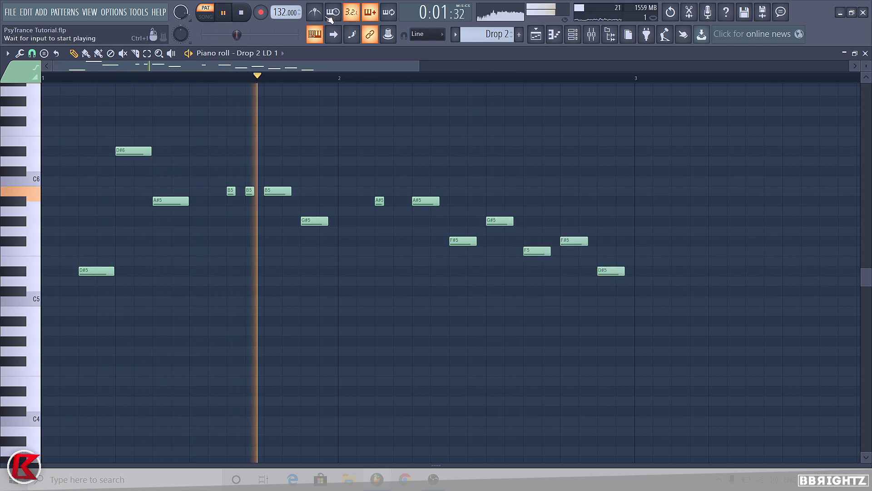
- Transpose the entire two-bar melody down one octave and play it back
key(ctrl+Down)
key(space)
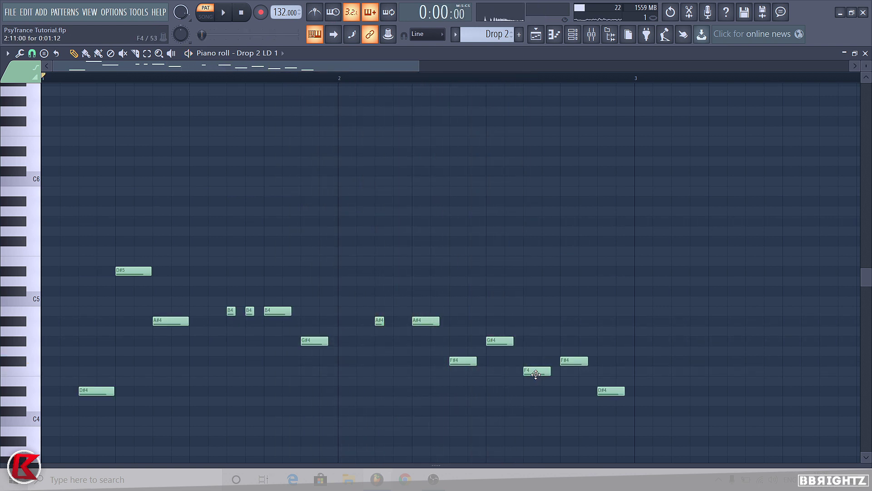
key(space)
- Shorten the F4 note in bar 2, add a second short F4 right after it, and audition the result
drag(549, 371, 532, 370)
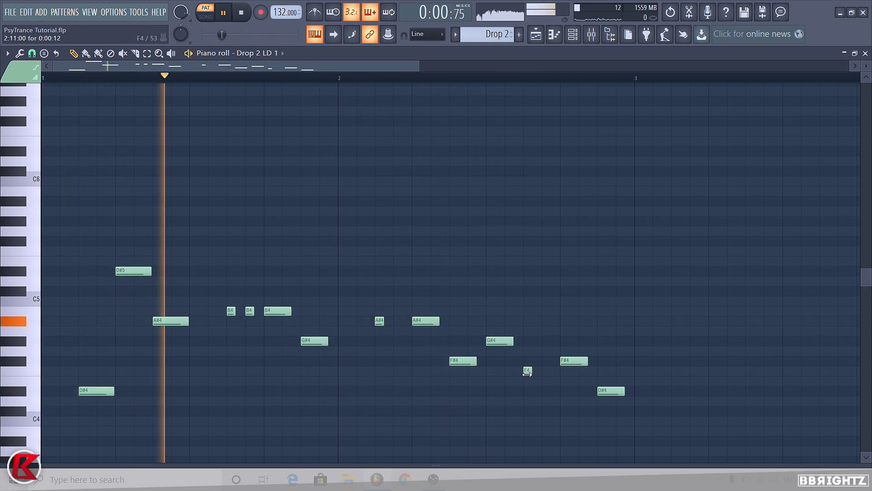
click(544, 370)
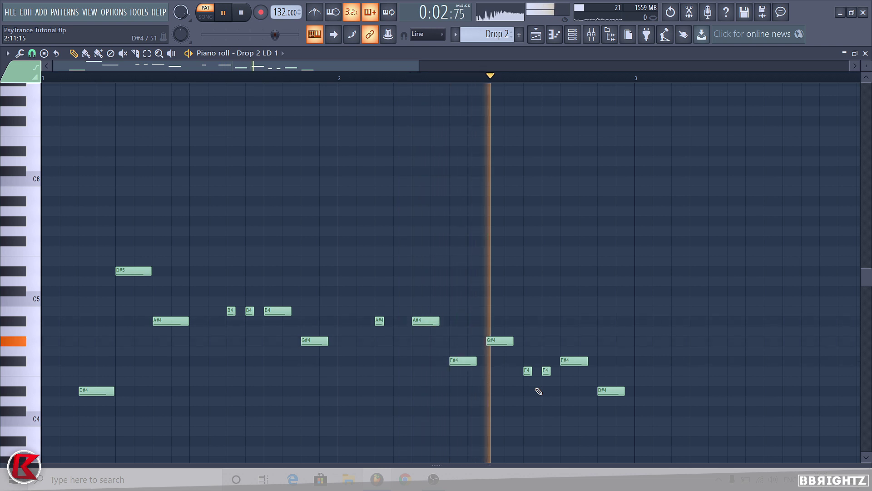
key(space)
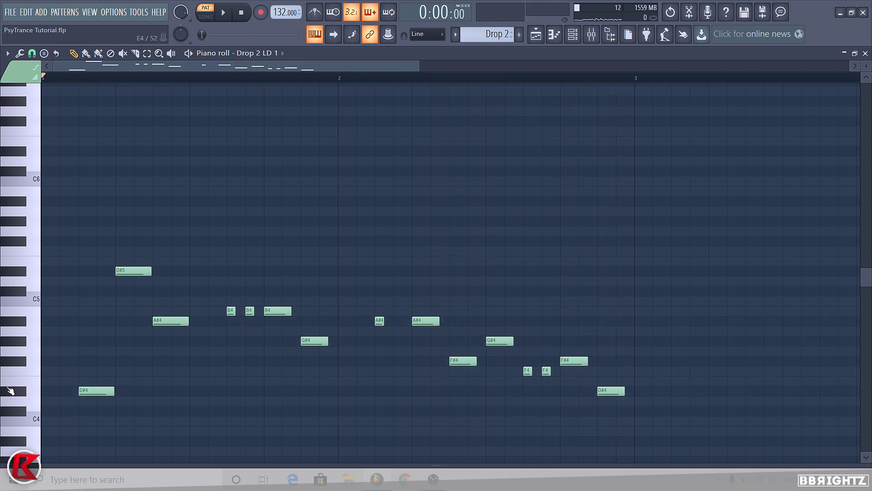
- Duplicate the whole two-bar melody into bars 3 and 4, play it back and deselect the notes
scroll(299, 186, down, 2)
key(ctrl+a)
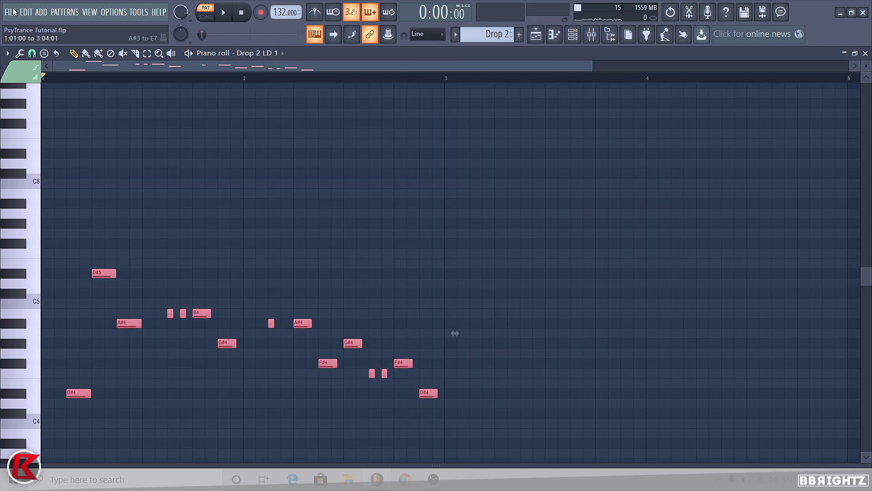
key(ctrl+b)
key(space)
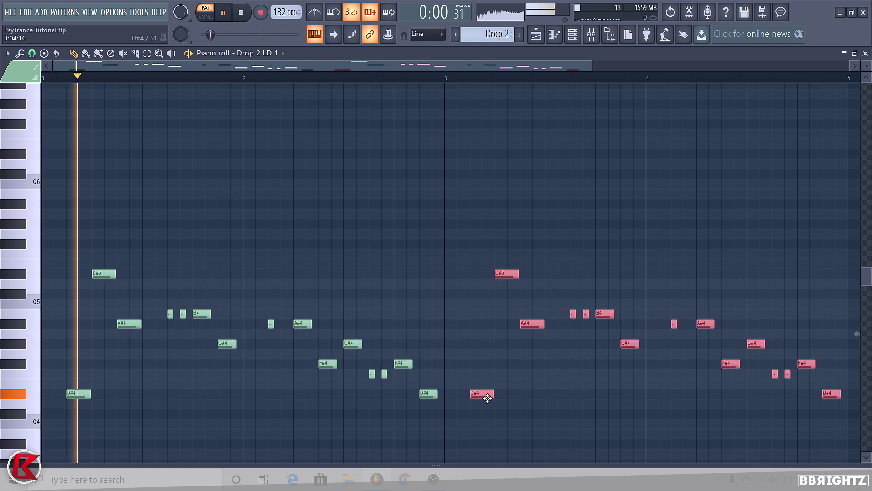
scroll(298, 341, down, 2)
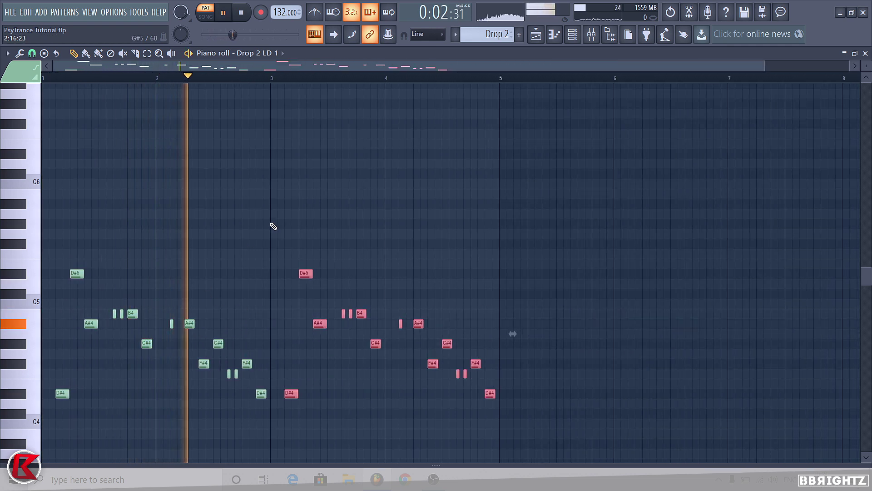
key(ctrl+d)
key(space)
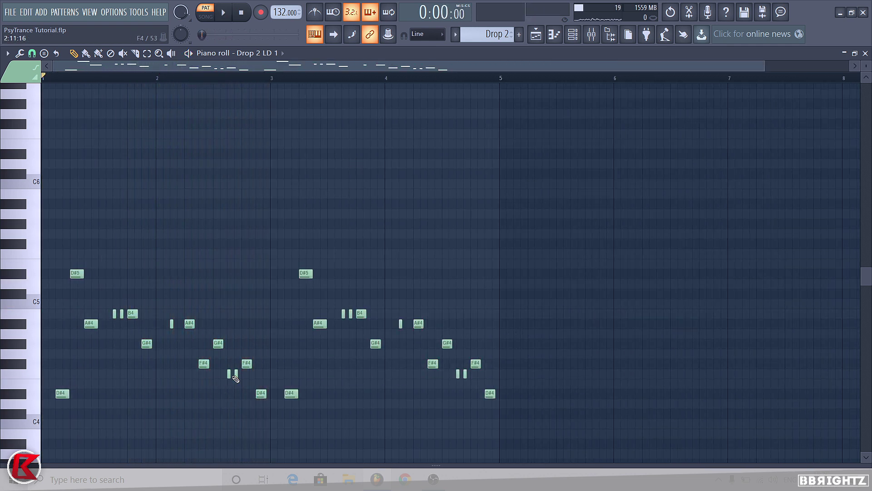
- In bar 2, remove the second short F4, lengthen the short A#4 and the remaining F4 slightly, and audition the result
scroll(235, 378, up, 3)
scroll(262, 381, down, 3)
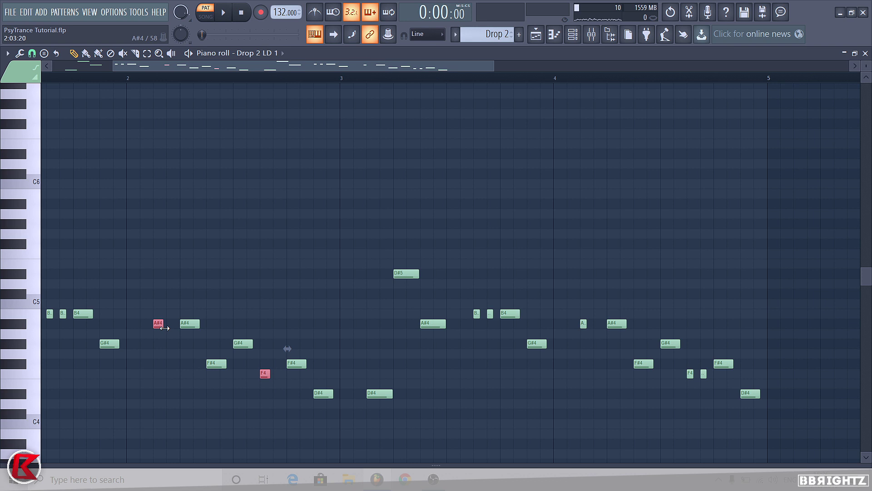
scroll(212, 273, down, 3)
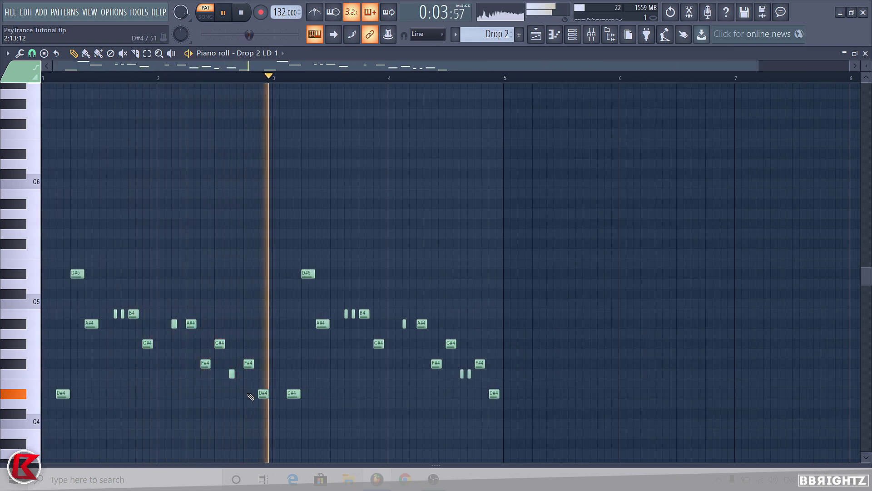
scroll(247, 305, down, 1)
- Try the whole melody one octave higher and load the Weird Screech Ceryno preset in the Drop 2 LD 1 synth
key(ctrl+Up)
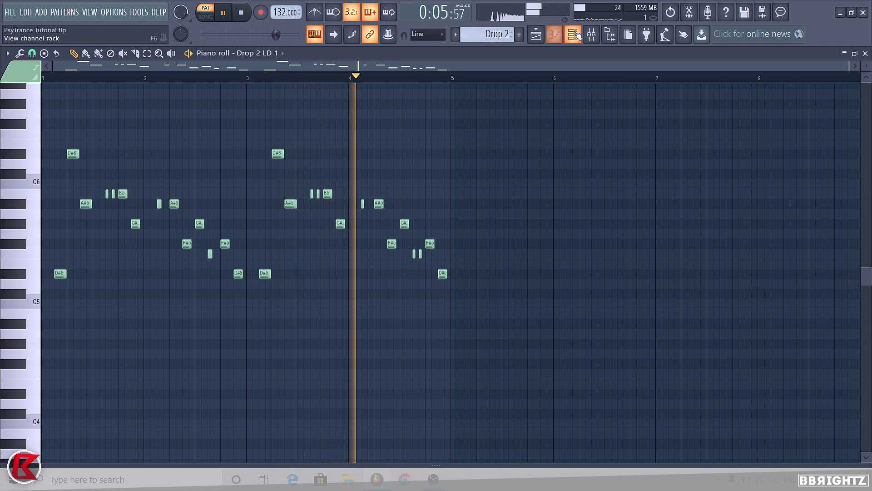
key(space)
key(F6)
click(300, 415)
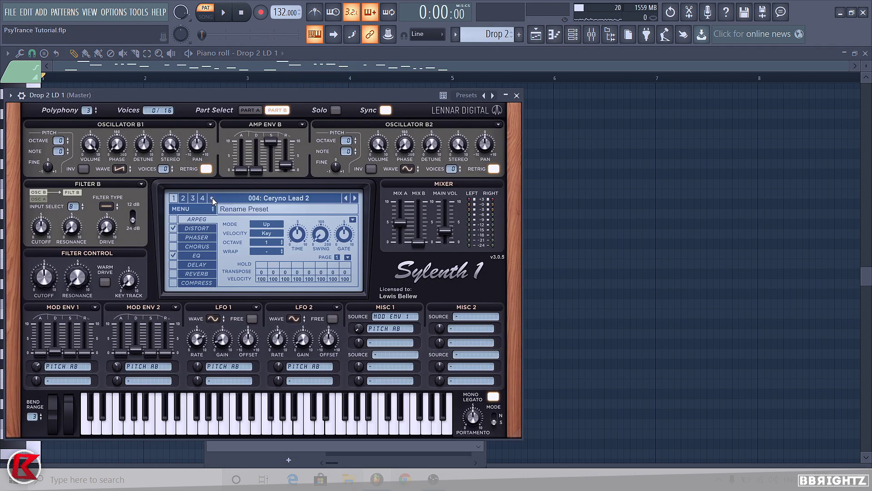
click(270, 200)
click(267, 189)
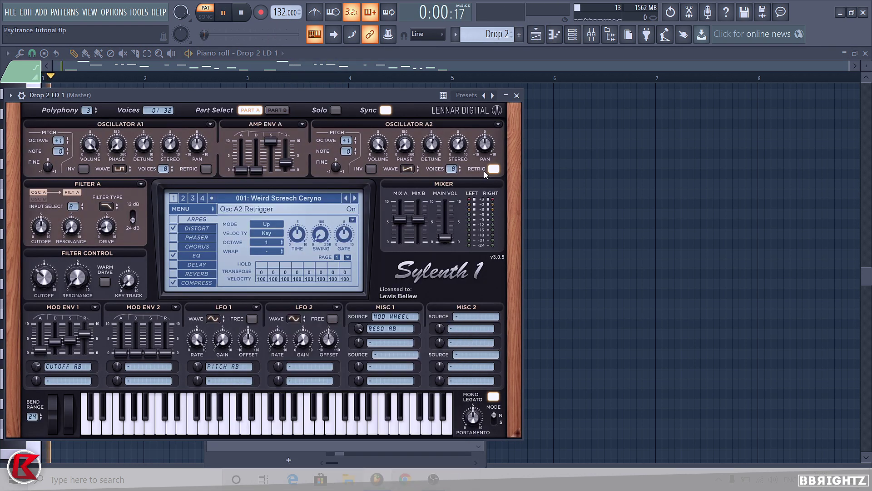
- Return to the piano roll, transpose the whole melody back down one octave and listen to it
click(683, 195)
key(ctrl+Down)
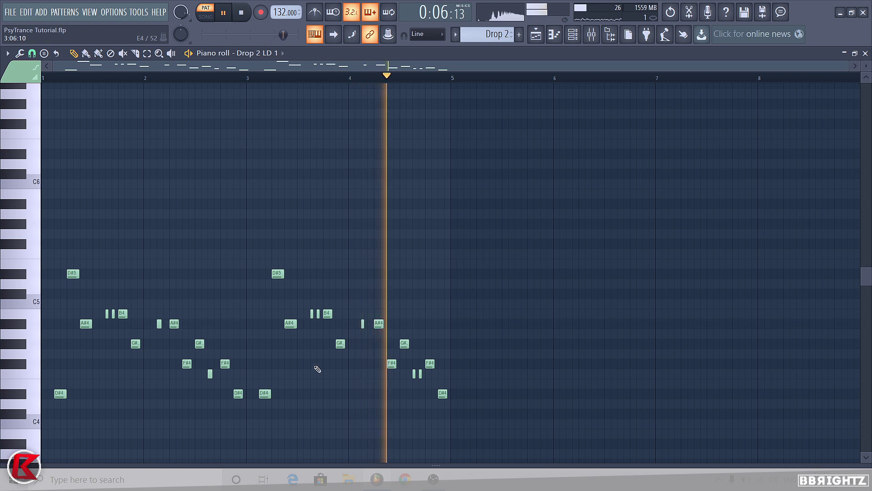
key(space)
- In bar 4, raise the G#4, first short F4 and last F#4 to C#5 and the final D#4 to D#5, remove the second F4, and audition
scroll(422, 356, up, 2)
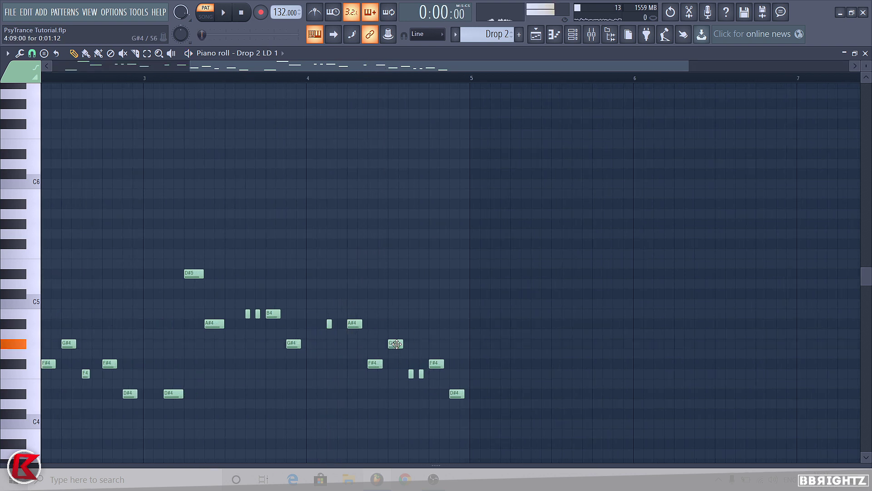
click(286, 77)
key(space)
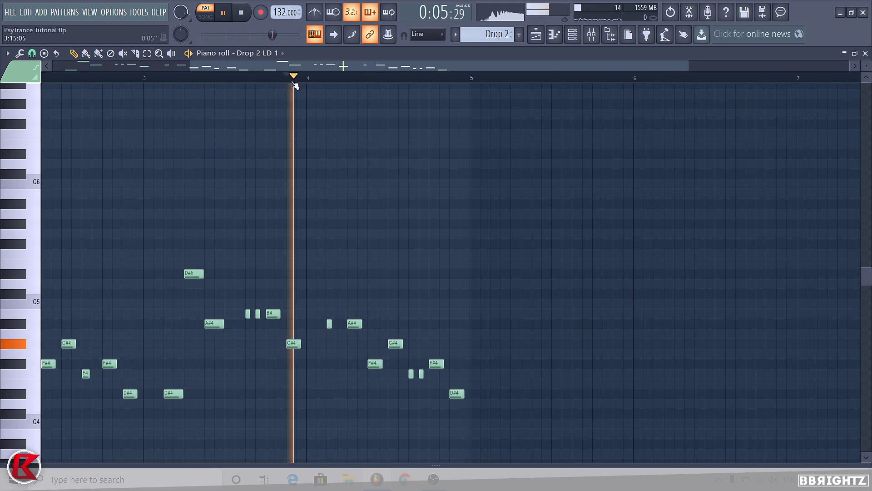
key(space)
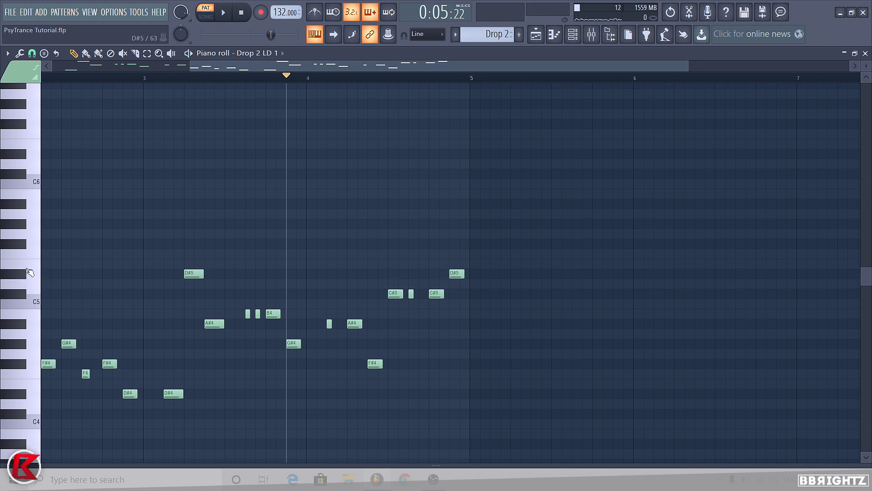
key(space)
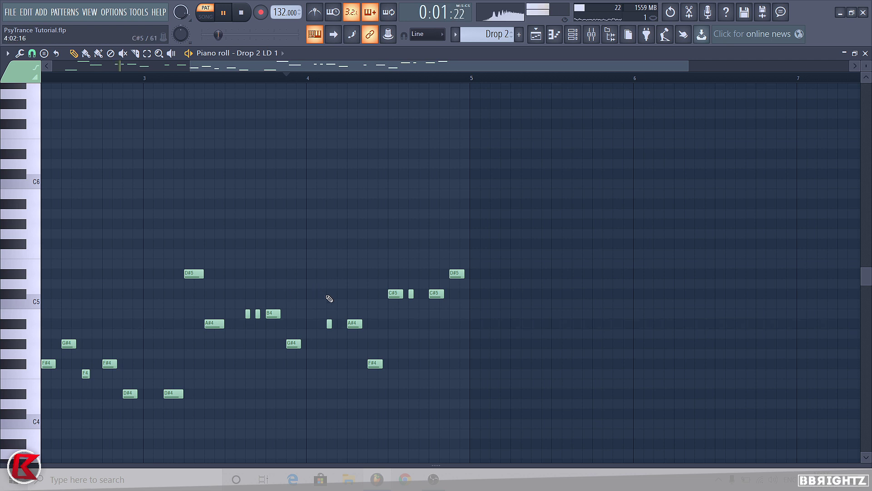
scroll(329, 299, down, 2)
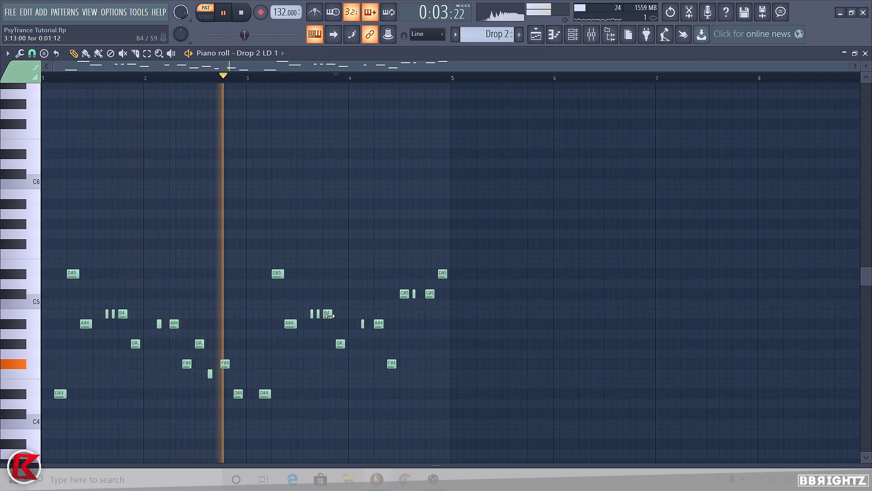
- Open the Drop 2 LD 1 synth and audition its presets forward to Pitchback Lead 2 while the melody plays
key(space)
click(573, 34)
click(308, 419)
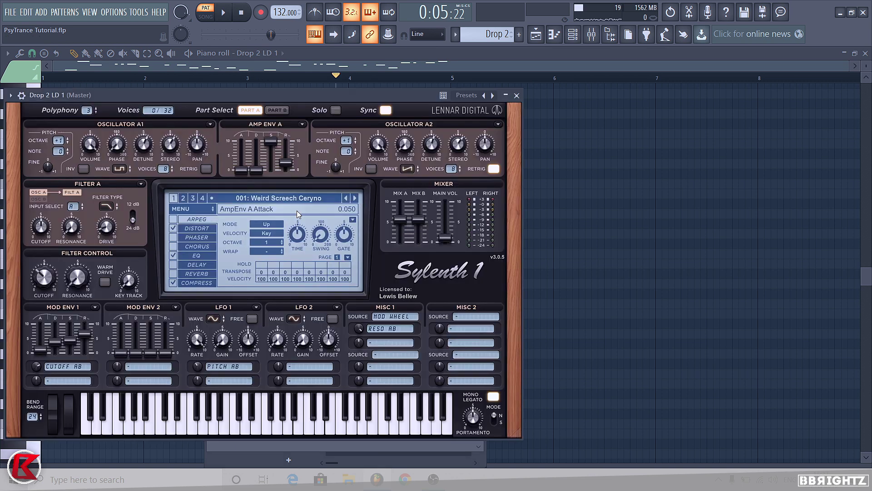
click(355, 199)
key(space)
click(354, 199)
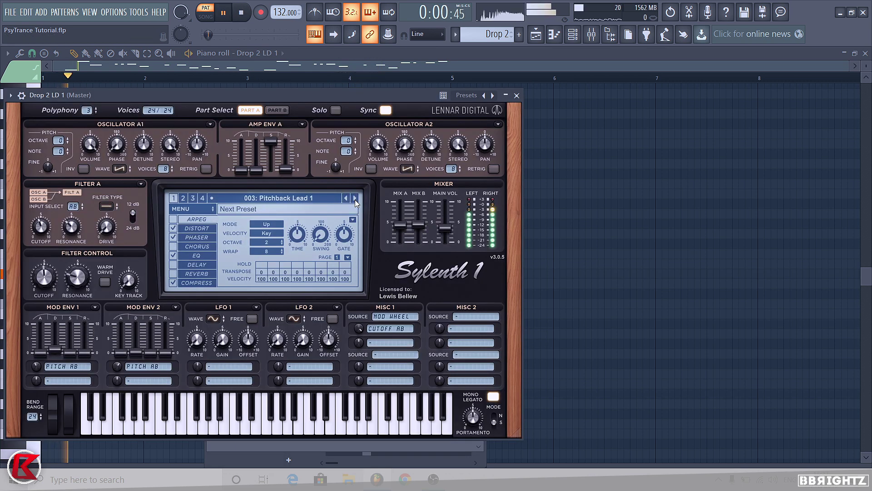
click(355, 199)
click(356, 199)
click(355, 199)
click(356, 199)
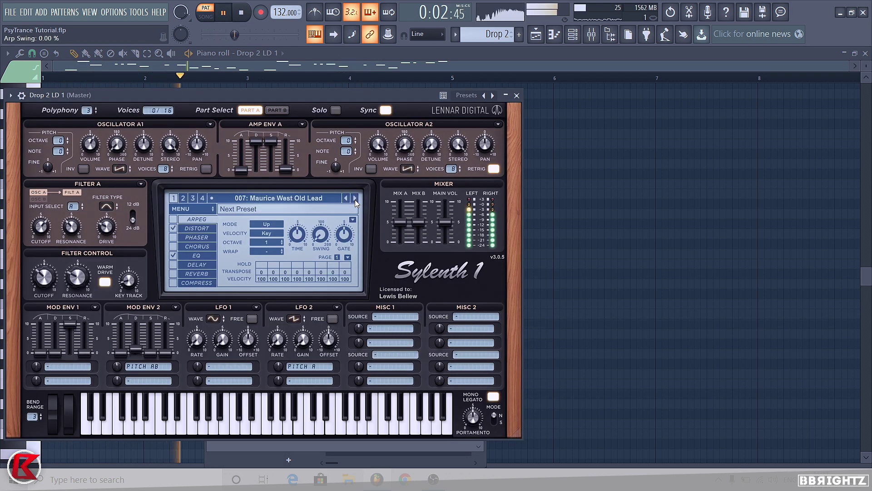
click(355, 199)
click(353, 199)
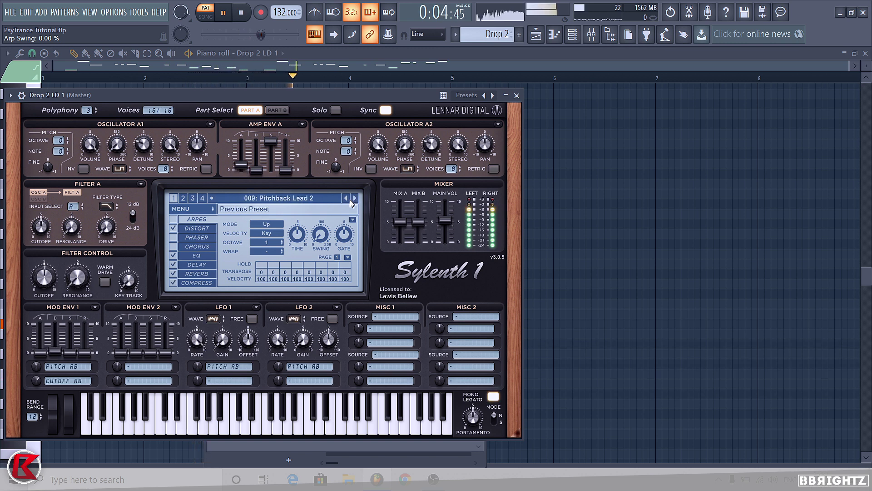
- Go back through the earlier presets to Ceryno Lead 2, comparing their sounds during playback
click(349, 200)
click(349, 200)
click(348, 201)
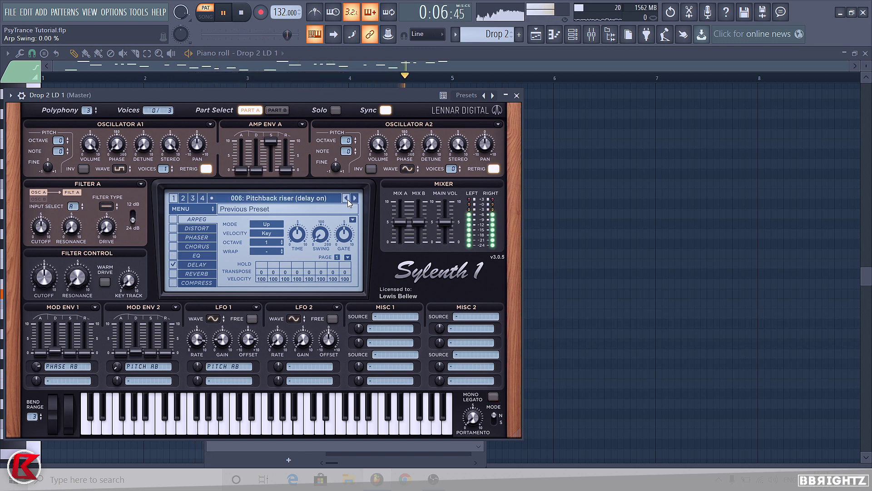
click(347, 200)
click(347, 200)
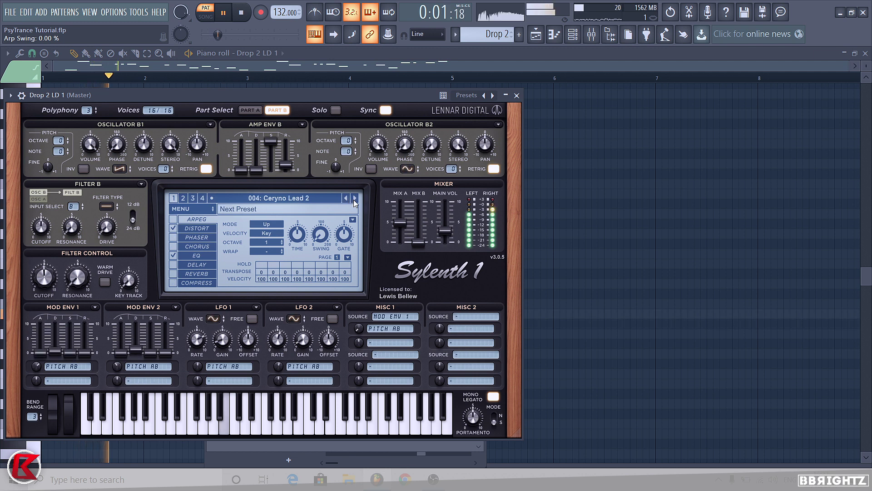
- Advance through the presets again and settle on Pitchback Lead 2019 for the Drop 2 lead
click(356, 198)
click(356, 198)
click(356, 197)
click(356, 197)
click(356, 197)
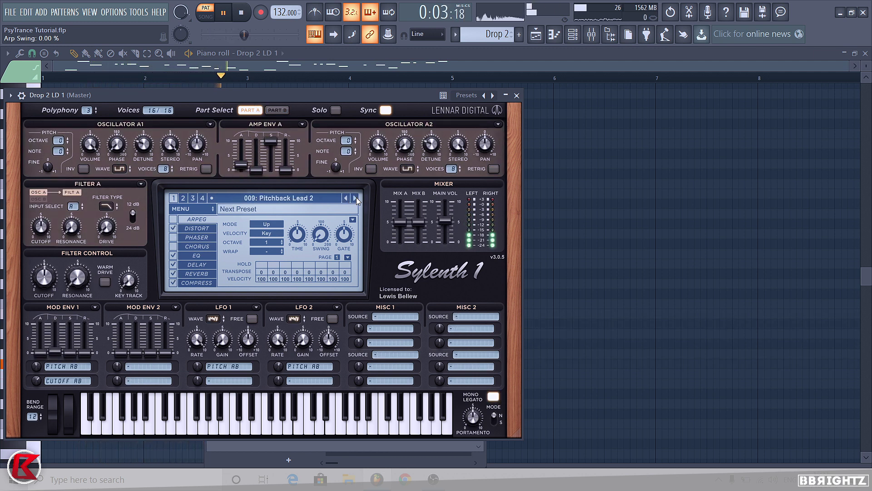
click(356, 197)
click(356, 197)
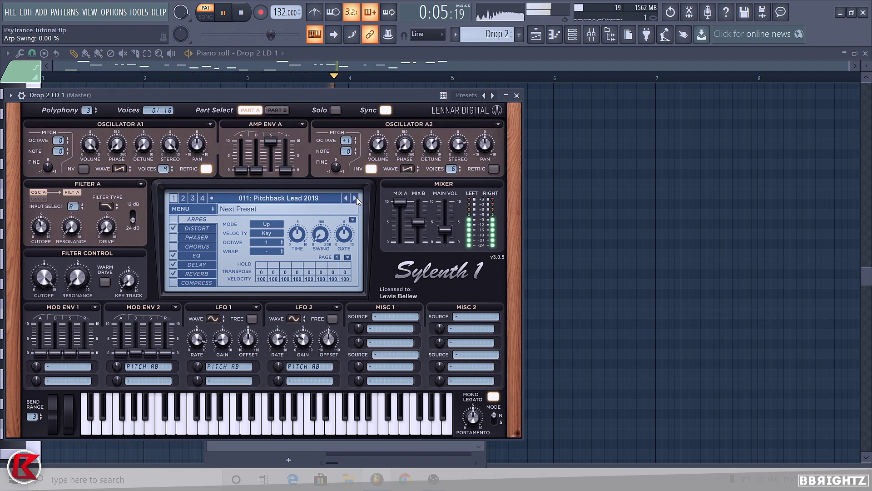
click(357, 197)
click(346, 197)
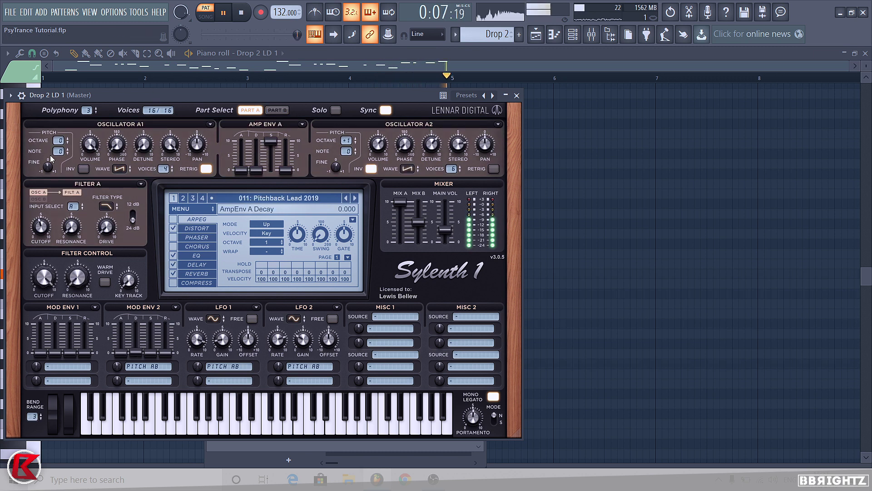
- View Part B of the preset, then return to the piano roll and transpose the whole melody up one octave
click(275, 110)
click(617, 167)
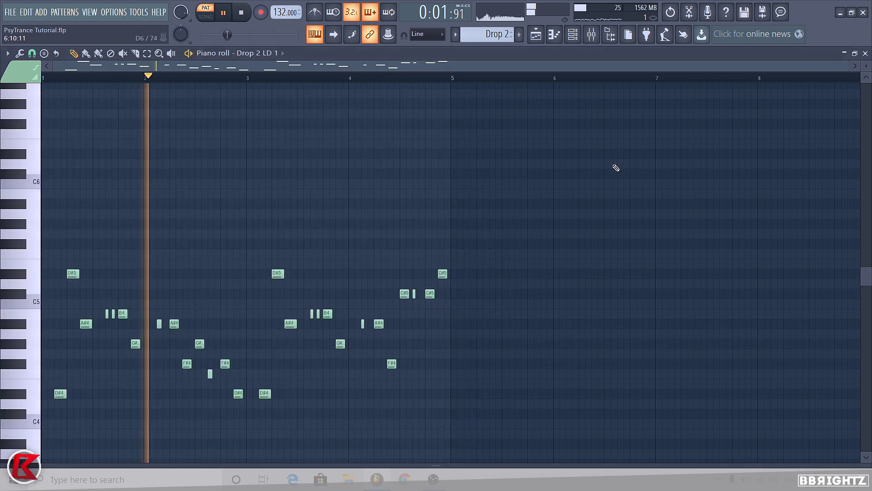
key(ctrl+Up)
- Reopen the Drop 2 LD 1 synth, check its portamento time and return to the piano roll
click(577, 38)
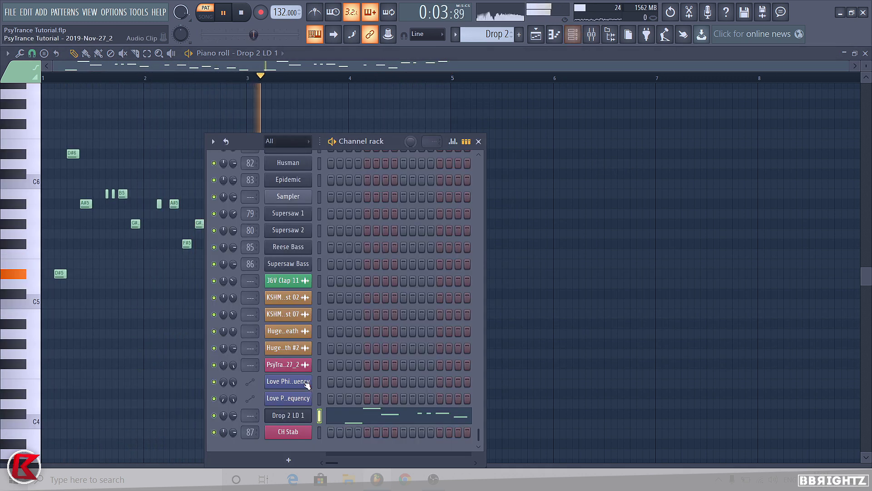
click(290, 416)
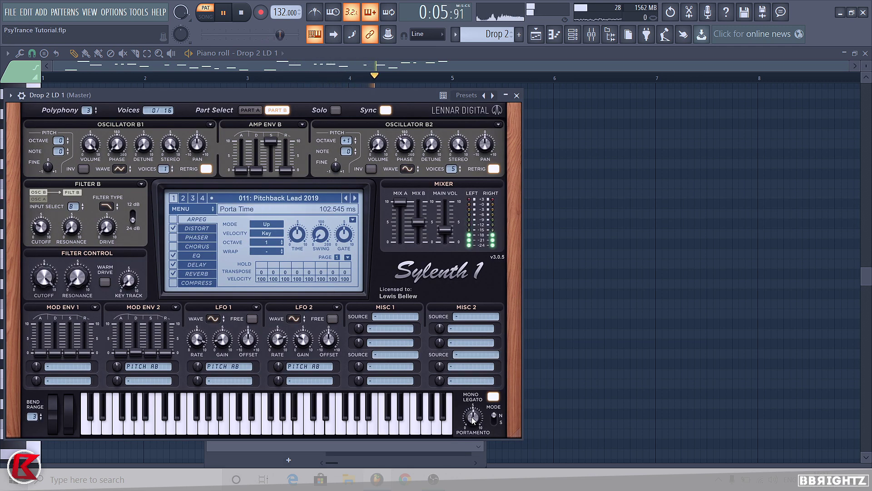
click(581, 244)
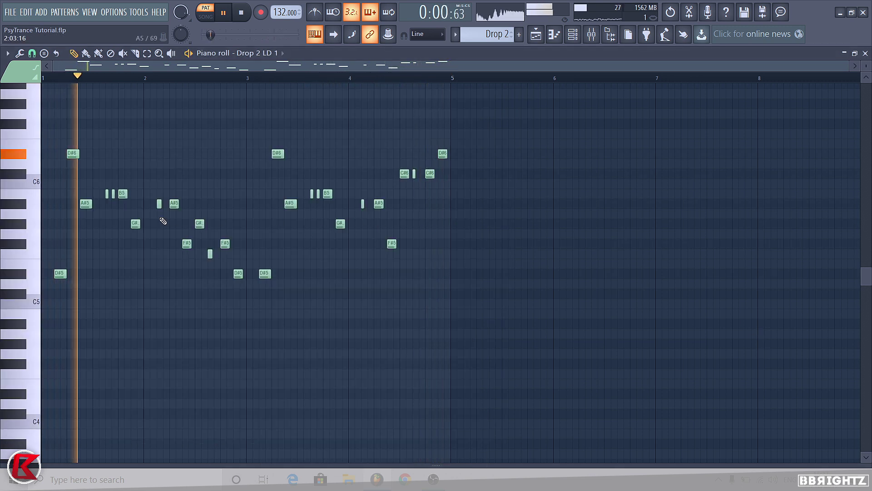
- Select the first three notes of bars 1 and 3, shorten them slightly together, and play the melody back
scroll(155, 213, up, 2)
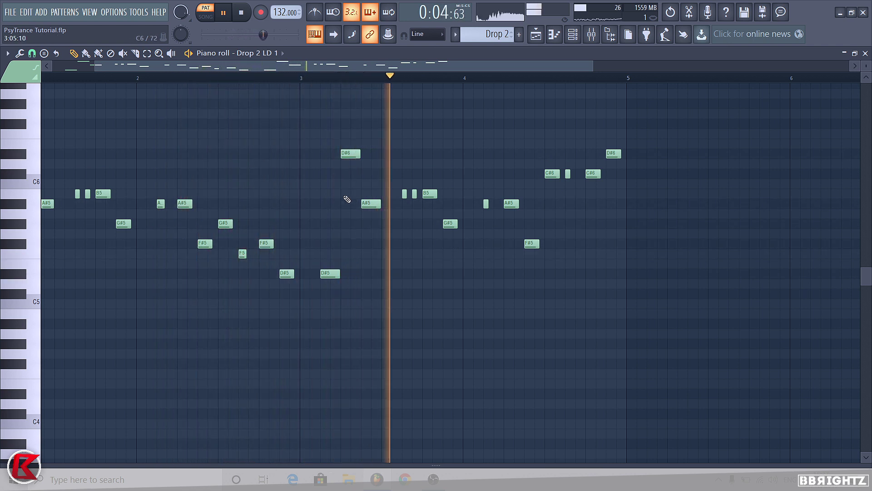
key(space)
scroll(394, 306, down, 2)
drag(94, 308, 45, 86)
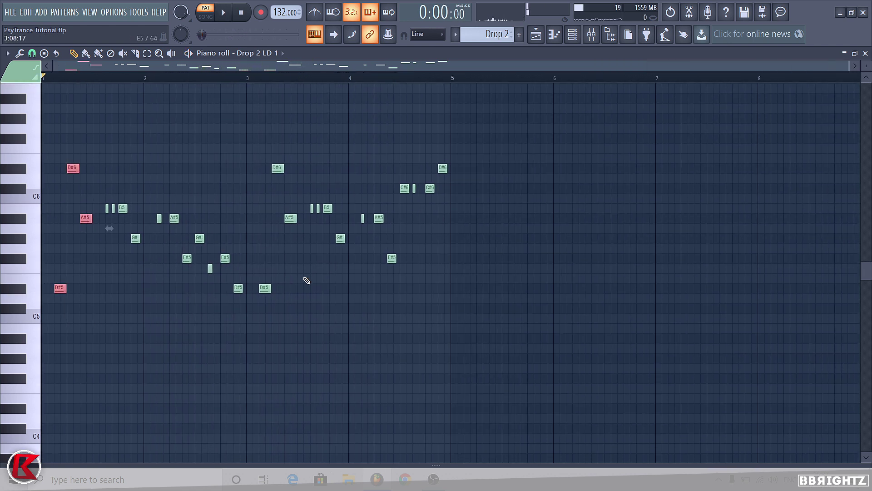
drag(310, 332, 265, 184)
drag(258, 226, 258, 213)
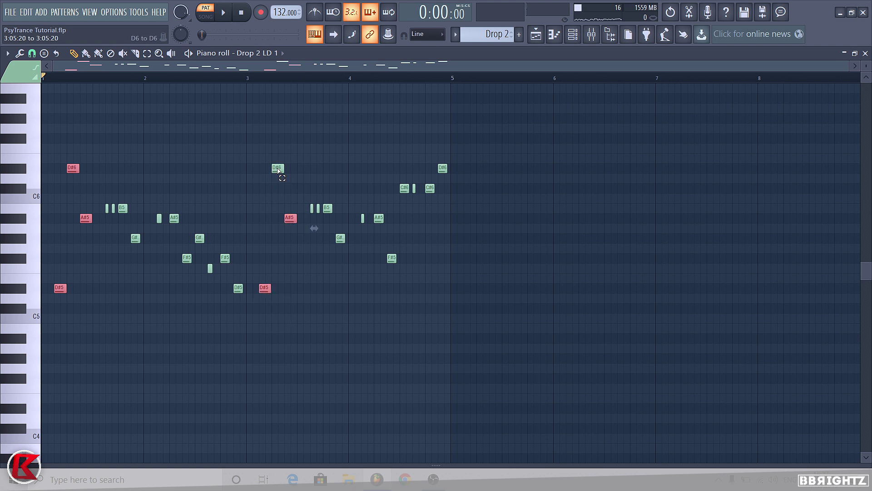
scroll(64, 214, up, 3)
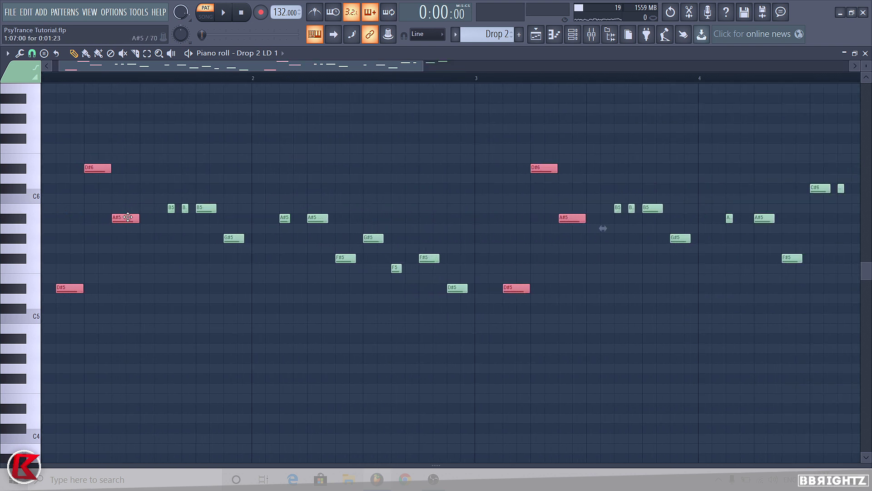
key(space)
drag(137, 218, 134, 228)
ctrl+click(224, 252)
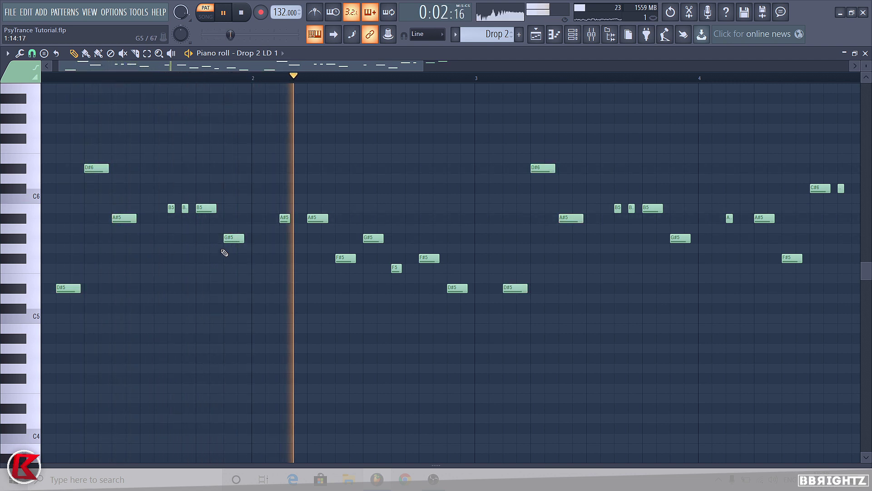
scroll(293, 247, down, 8)
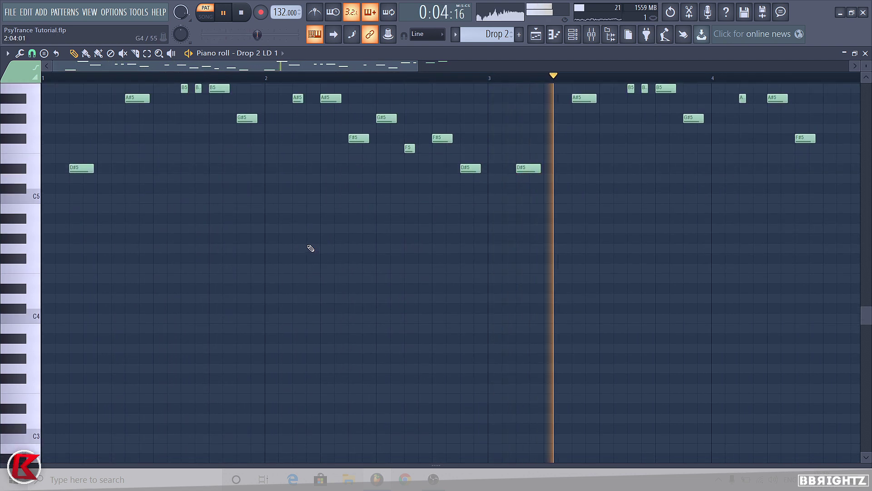
scroll(364, 213, down, 2)
scroll(424, 189, up, 8)
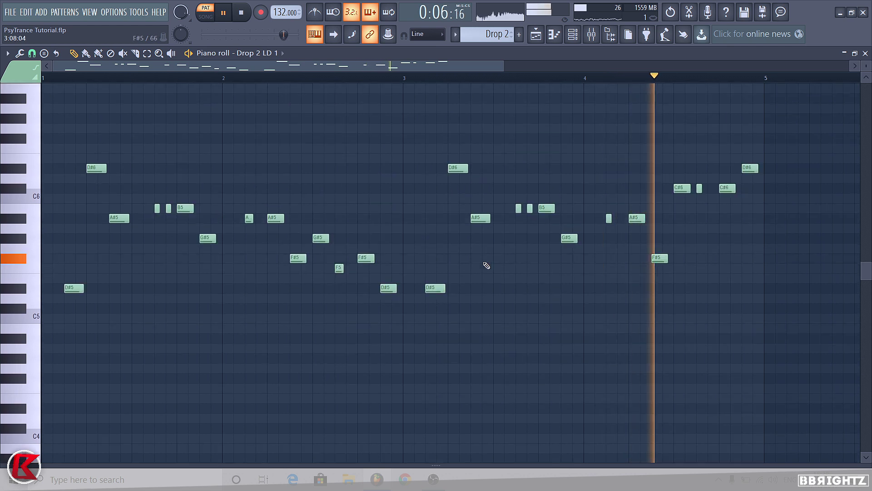
- Select the D#6 and following A#5 notes in bars 1 and 3, shorten them slightly together, and play the melody
drag(480, 292, 430, 118)
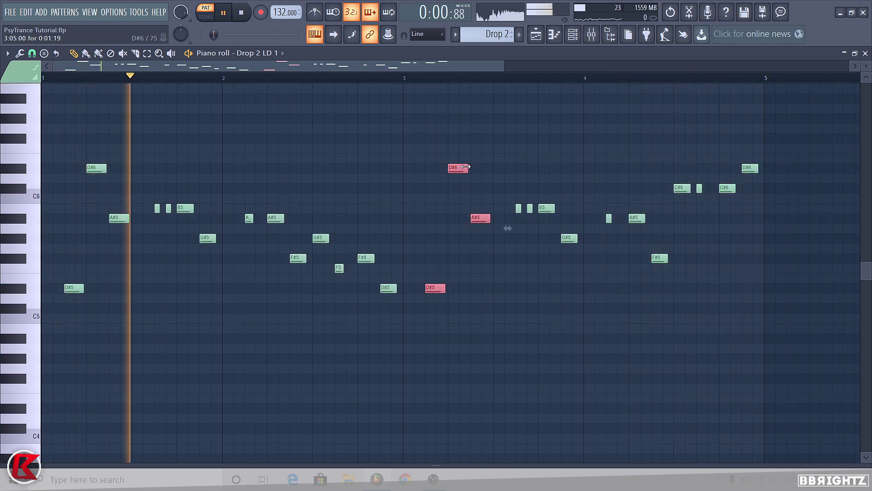
key(space)
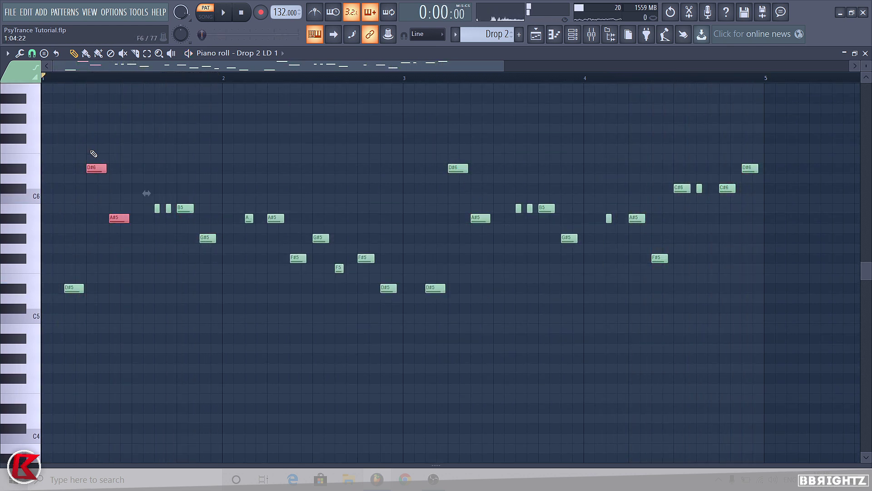
drag(496, 245, 439, 133)
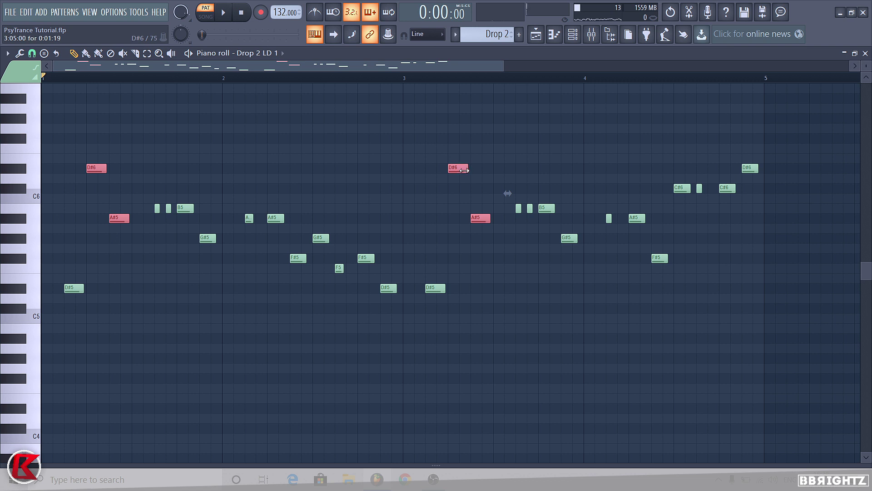
key(space)
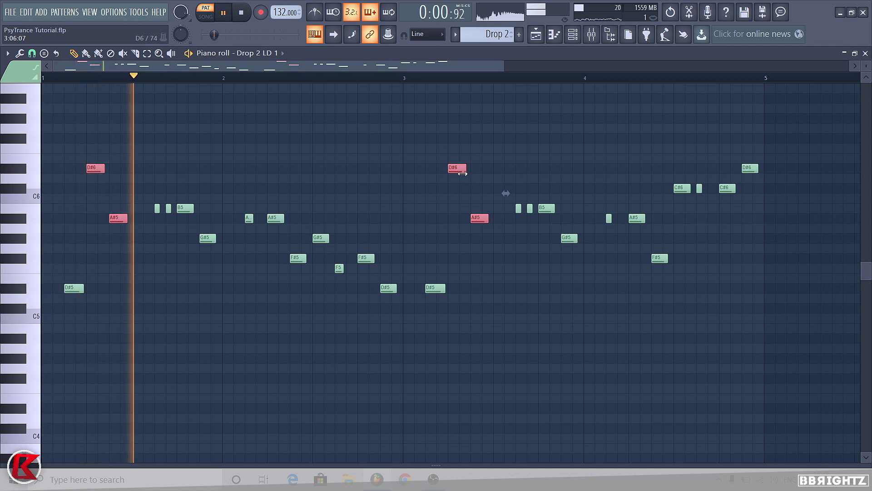
click(350, 151)
- Stop playback, view the Drop 2 LD 1 synth settings from the channel rack, then return to the piano roll and replay the melody
click(574, 38)
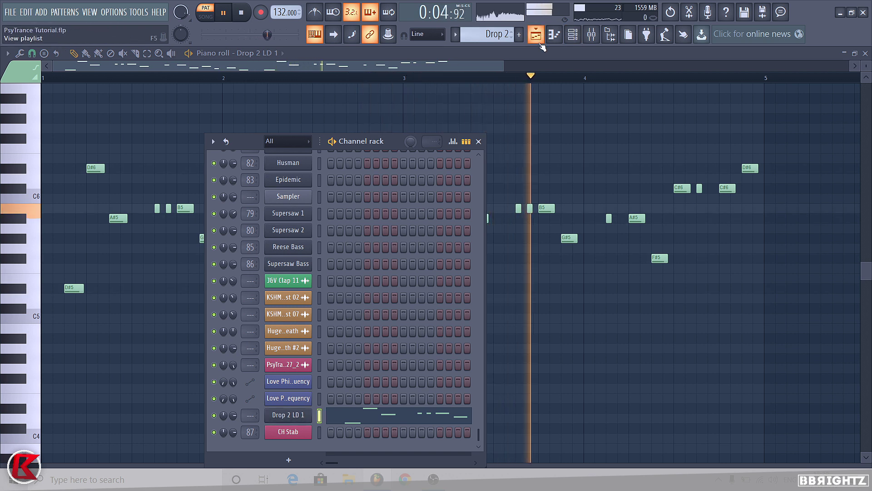
key(space)
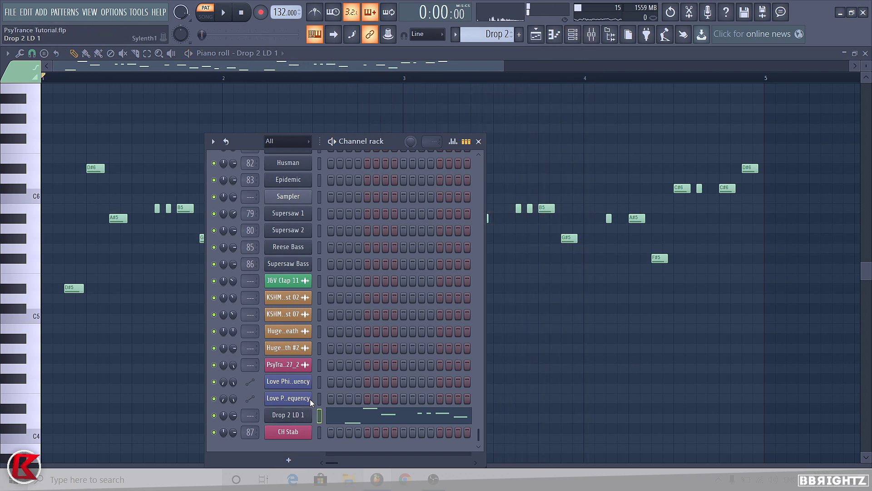
click(289, 415)
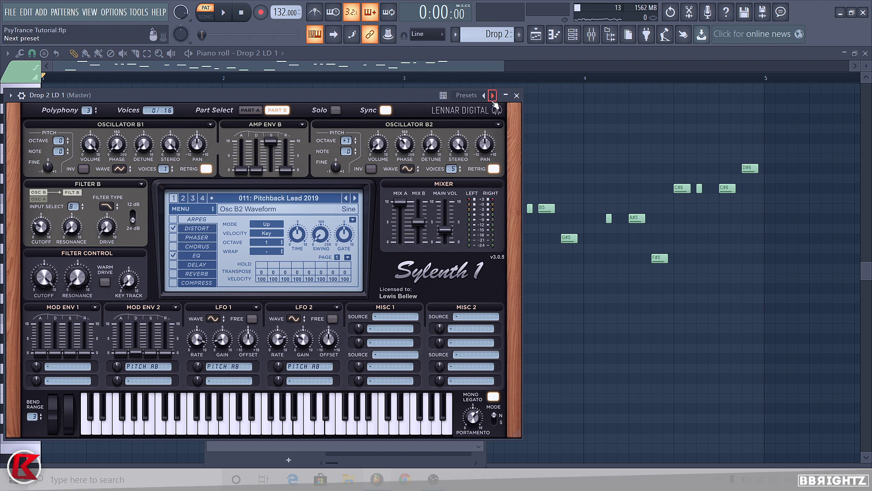
click(517, 96)
right_click(581, 122)
key(space)
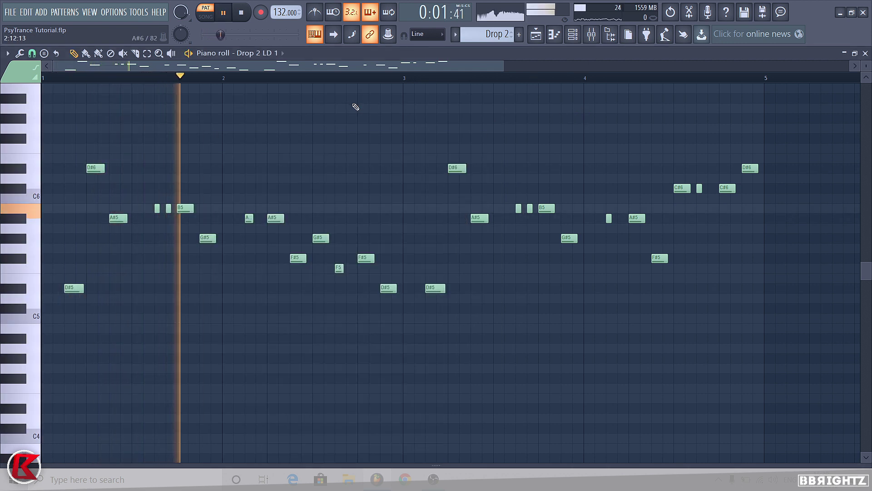
- Audition the lead in song mode, then bring up the Big Room Drop 2 section in the playlist
click(205, 14)
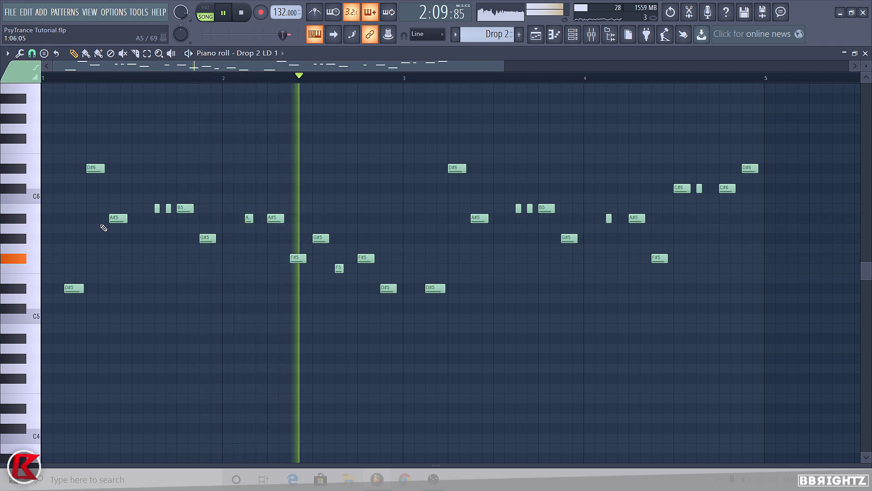
key(space)
click(549, 34)
scroll(745, 218, right, 5)
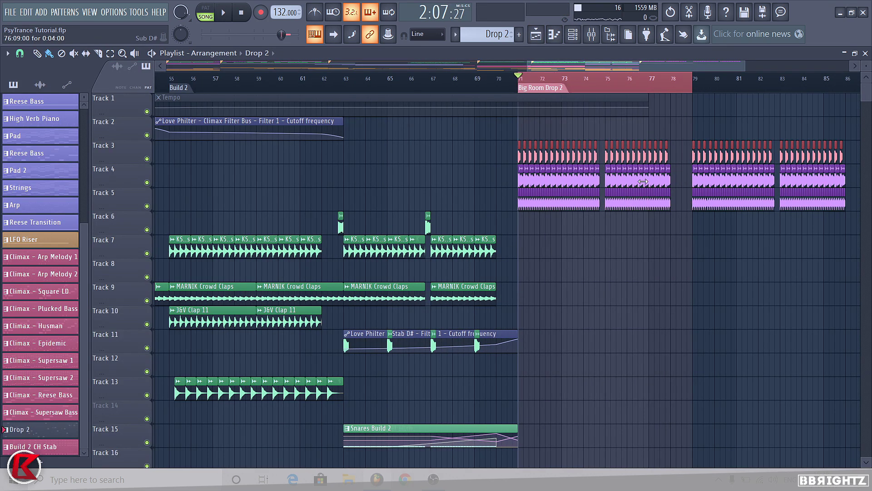
scroll(627, 250, down, 6)
scroll(639, 271, up, 4)
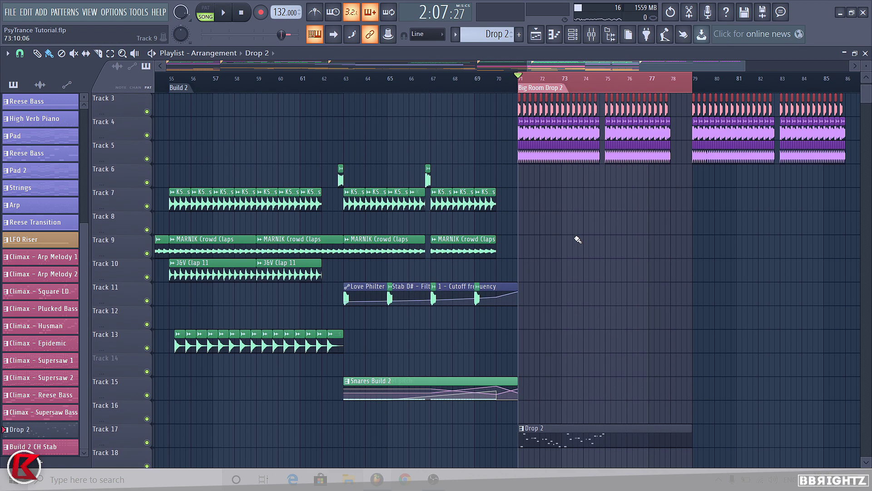
scroll(522, 240, up, 4)
scroll(480, 160, up, 3)
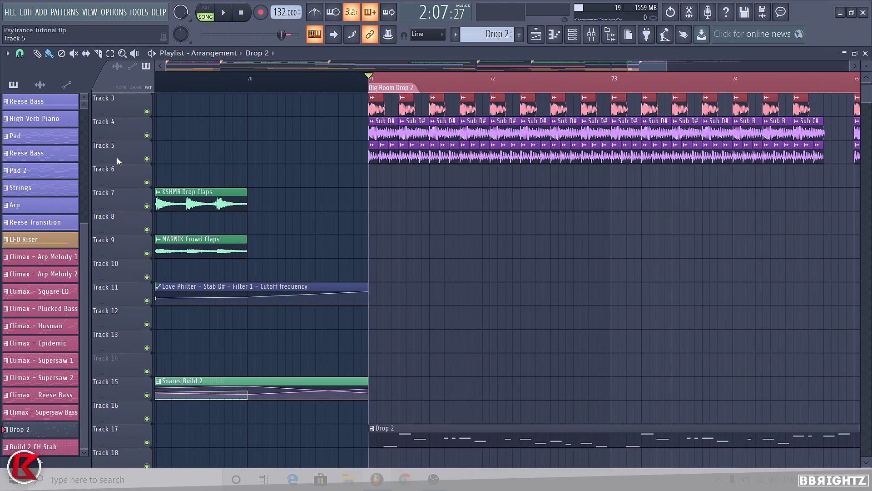
- Solo Track 5 and play back its psy bass clips
right_click(146, 159)
key(space)
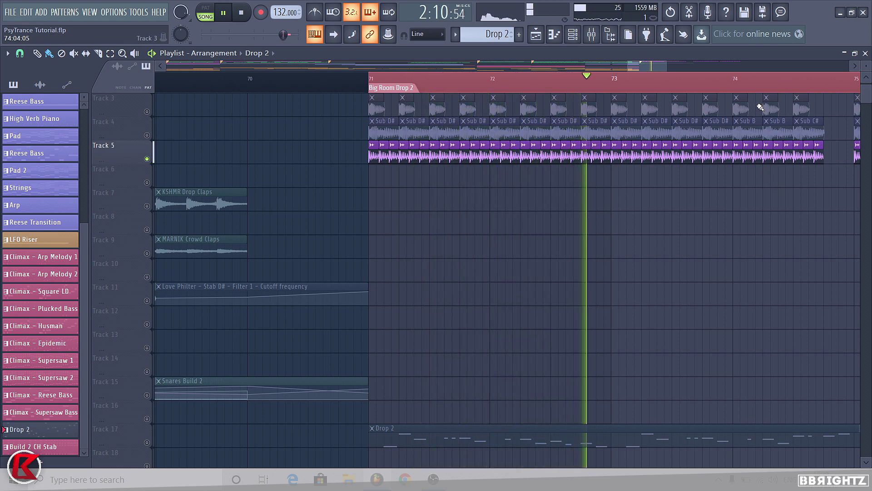
key(space)
- Select all psy bass clips on Track 5 in Big Room Drop 2, shift them slightly later and trim their ends together
scroll(308, 219, down, 4)
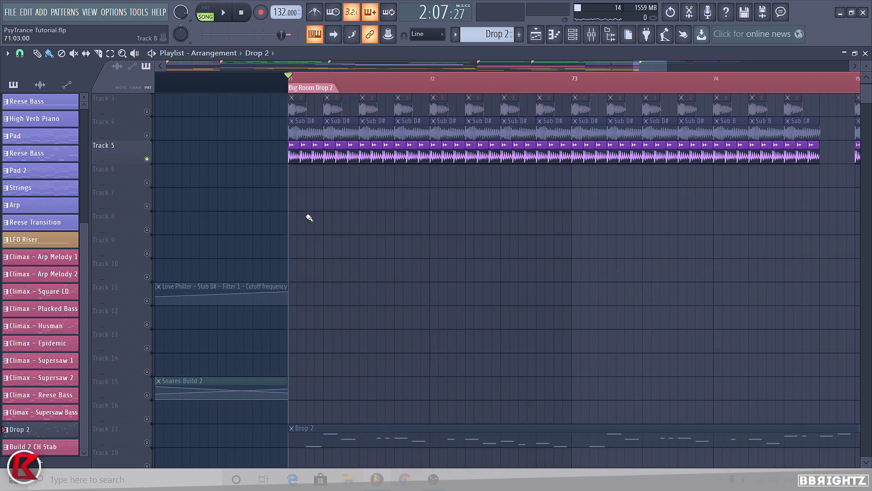
scroll(461, 147, up, 6)
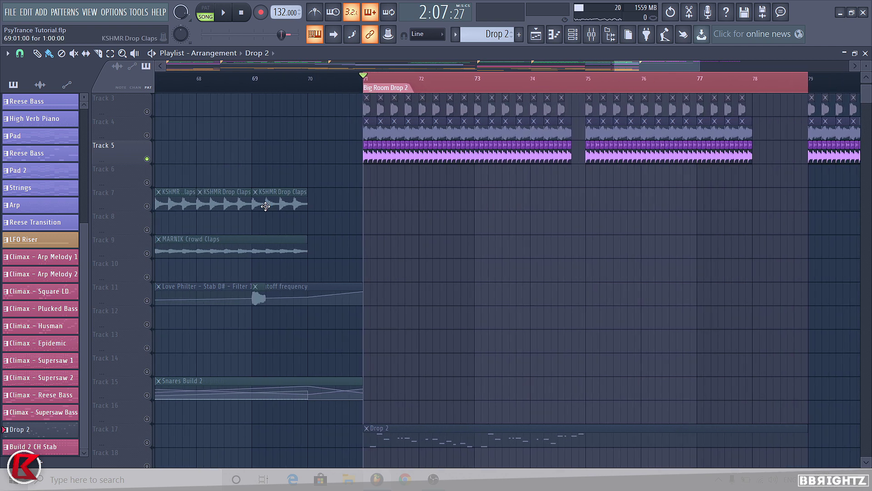
scroll(384, 170, down, 5)
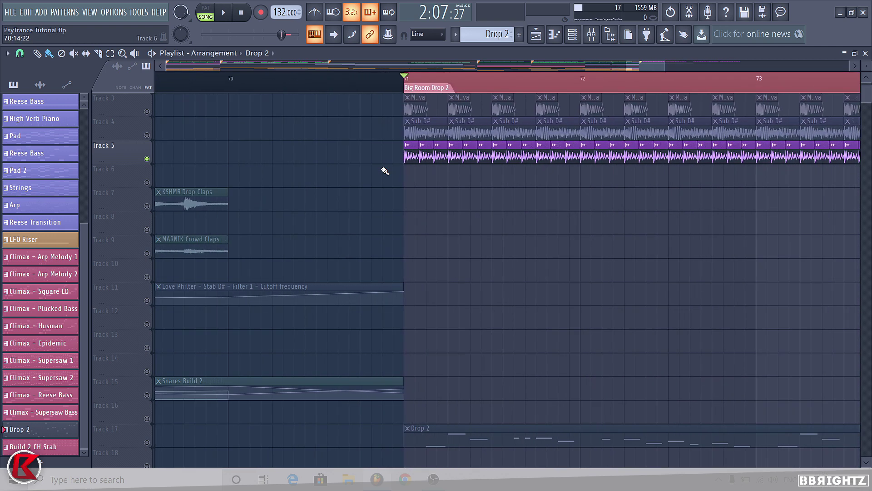
scroll(585, 167, down, 20)
scroll(585, 167, up, 20)
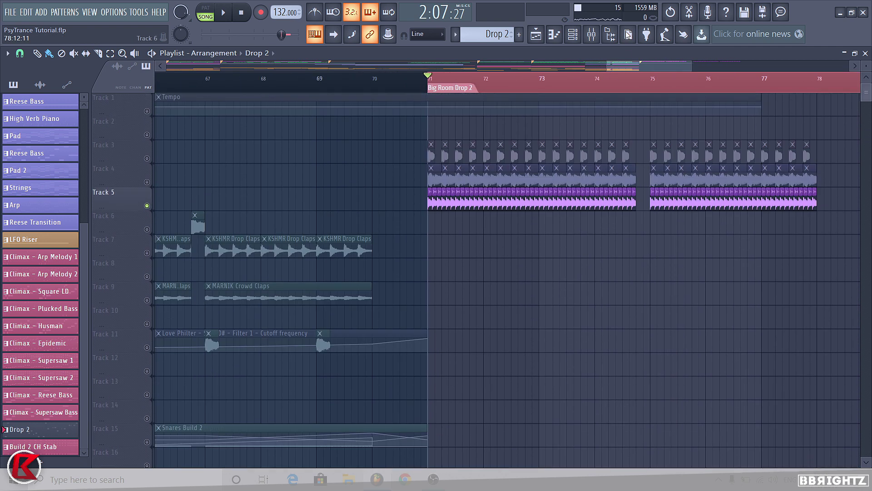
scroll(636, 227, down, 4)
drag(738, 200, 289, 198)
scroll(335, 226, up, 10)
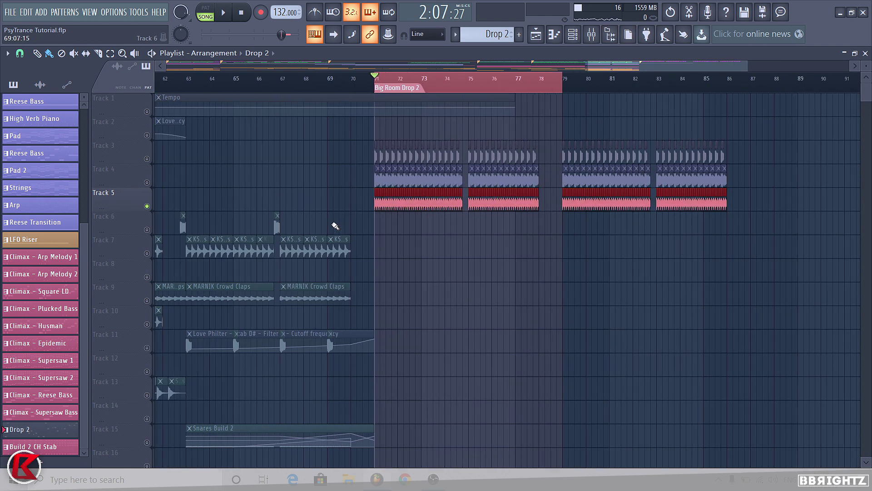
scroll(582, 204, up, 1)
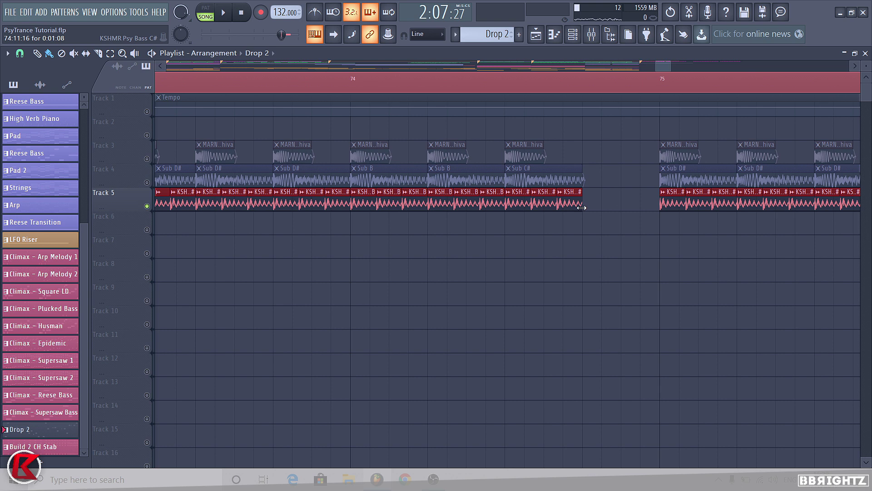
scroll(586, 232, up, 3)
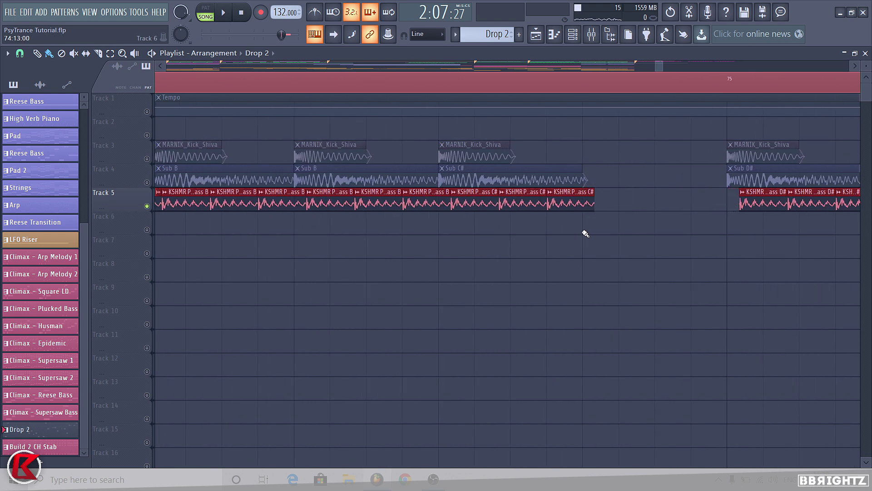
scroll(585, 231, up, 4)
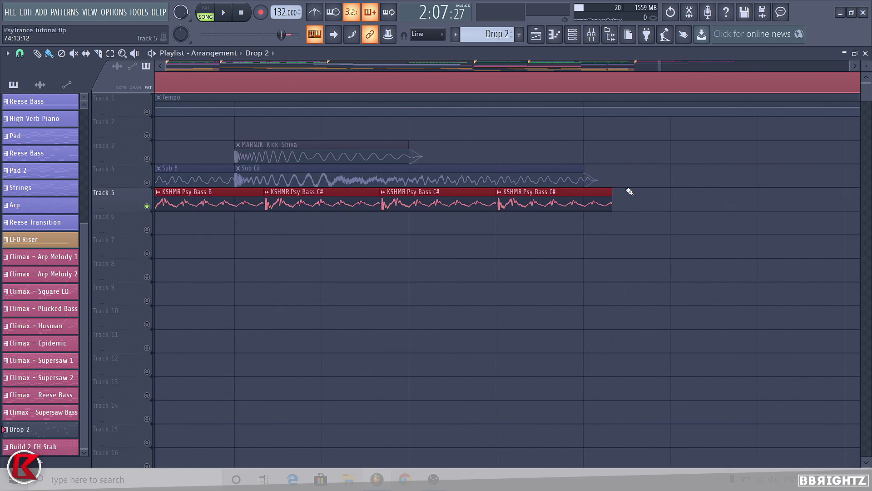
drag(609, 203, 578, 218)
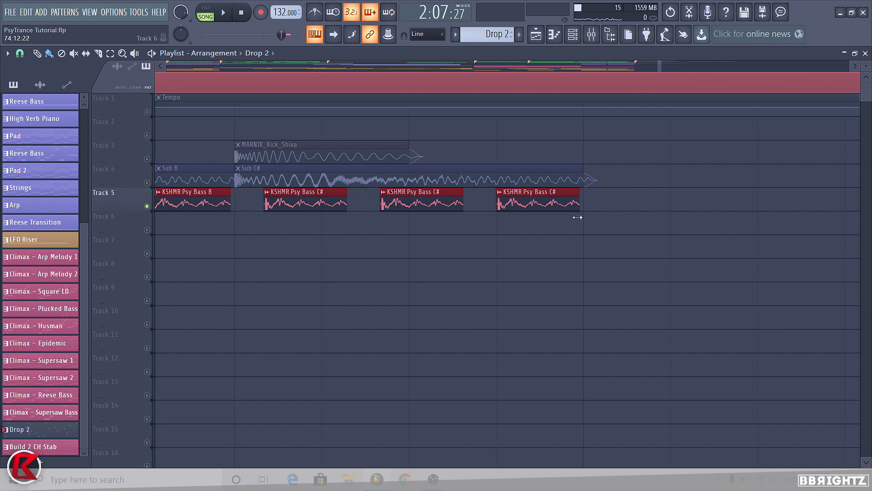
- Delete every psy bass clip on Track 5 of Big Room Drop 2 except the first one at bar 71
scroll(550, 230, down, 8)
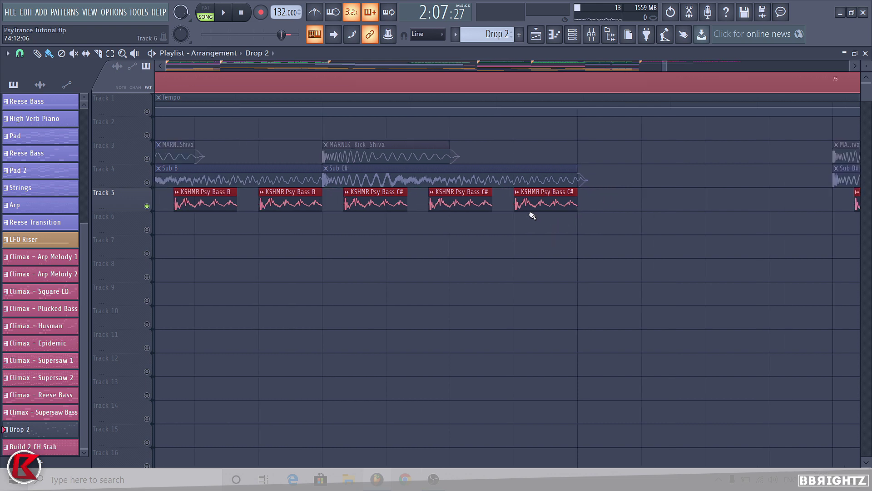
scroll(317, 234, down, 3)
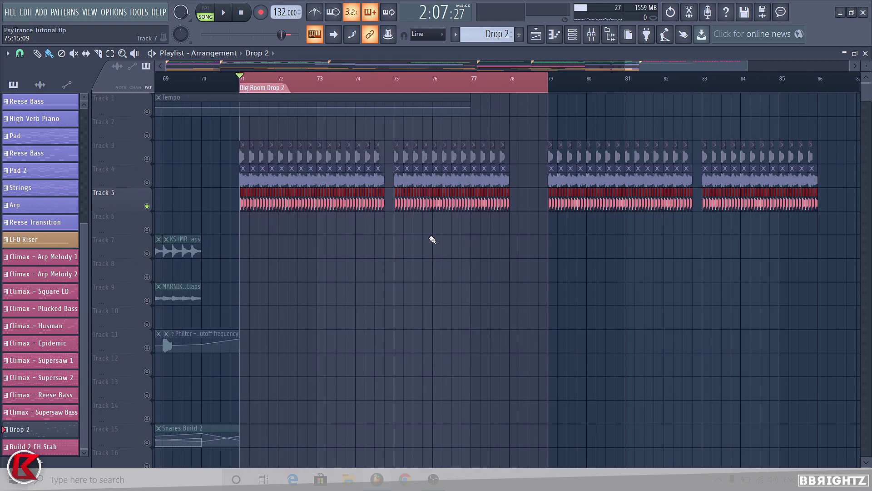
drag(246, 205, 816, 208)
scroll(296, 227, up, 10)
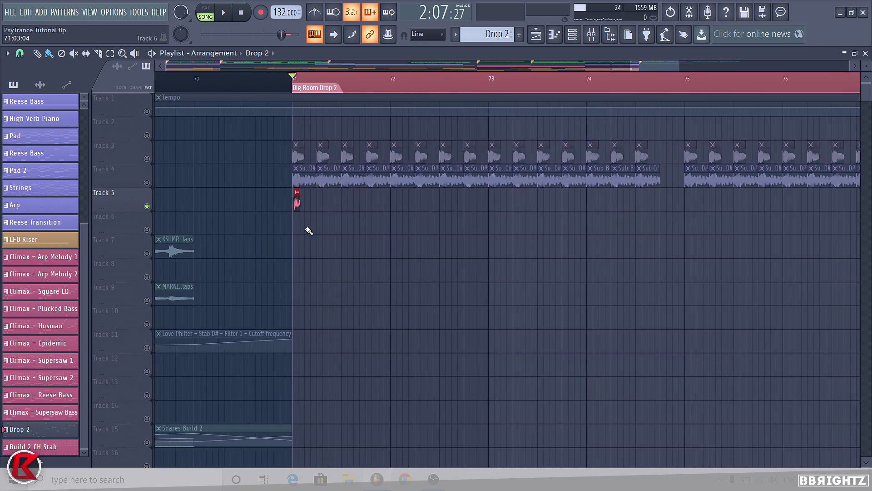
- Move the remaining psy bass clip so it starts a quarter beat after the first kick of bar 71
scroll(301, 226, up, 3)
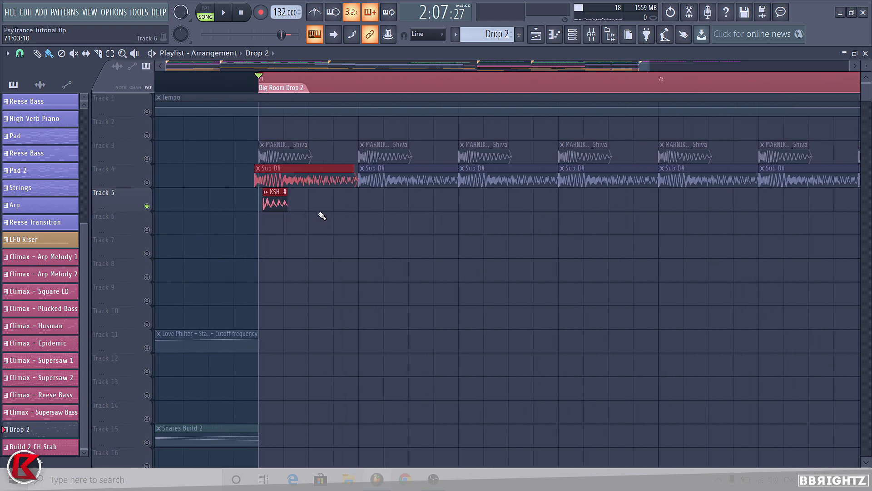
key(shift+Right)
key(shift+Right)
drag(285, 212, 283, 211)
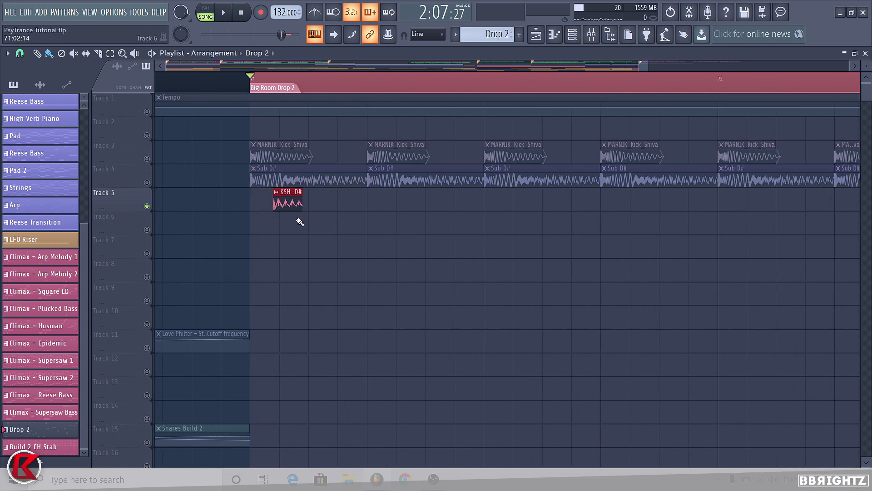
key(shift+Left)
scroll(286, 223, up, 3)
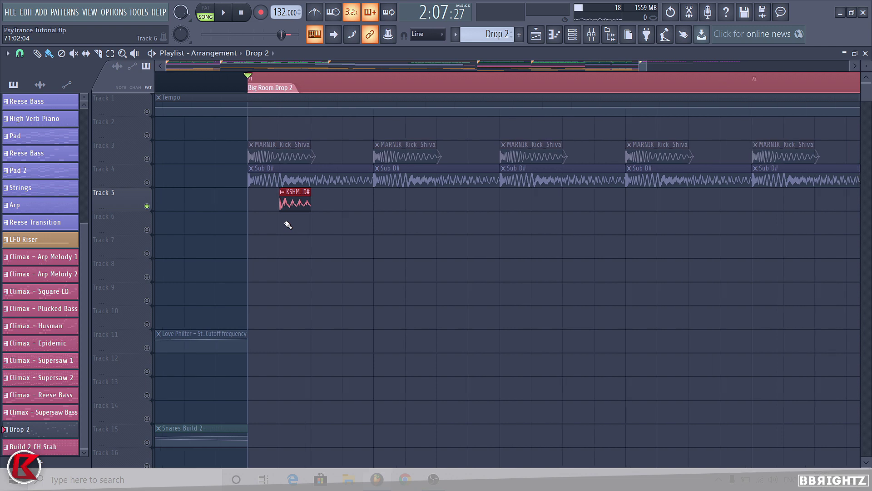
- Duplicate the psy bass clip twice so three consecutive clips fill the first beat up to the second kick
key(ctrl+d)
click(296, 206)
drag(337, 206, 379, 207)
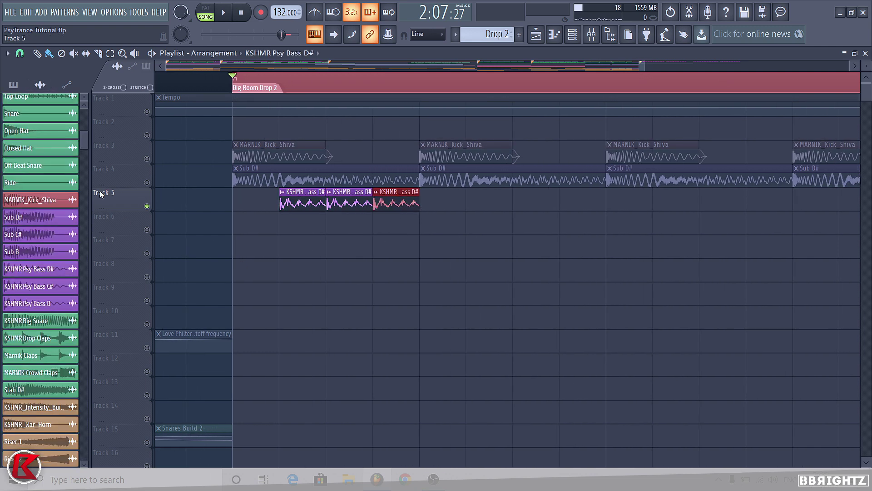
- Unmute Tracks 3 and 4 alongside Track 5, restore Track 4's height, and play the kick, sub and bass together
click(147, 183)
drag(146, 186, 146, 183)
click(146, 159)
right_click(139, 180)
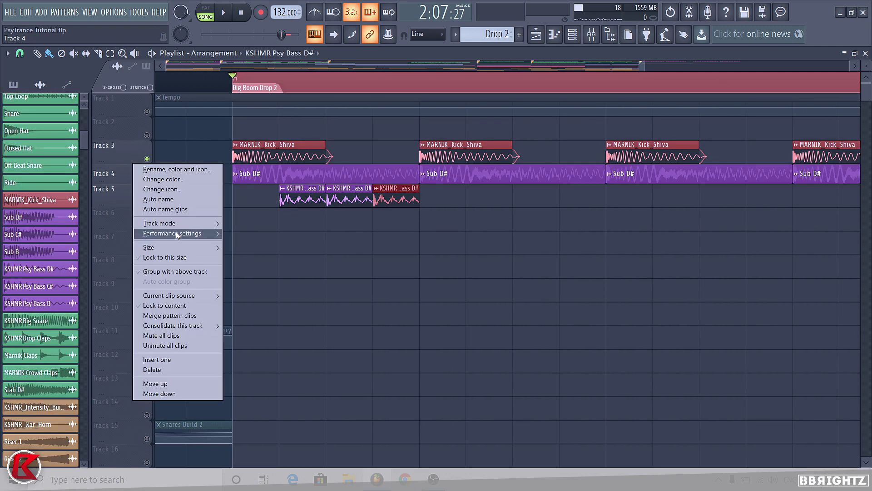
mouse_move(182, 246)
click(241, 268)
key(space)
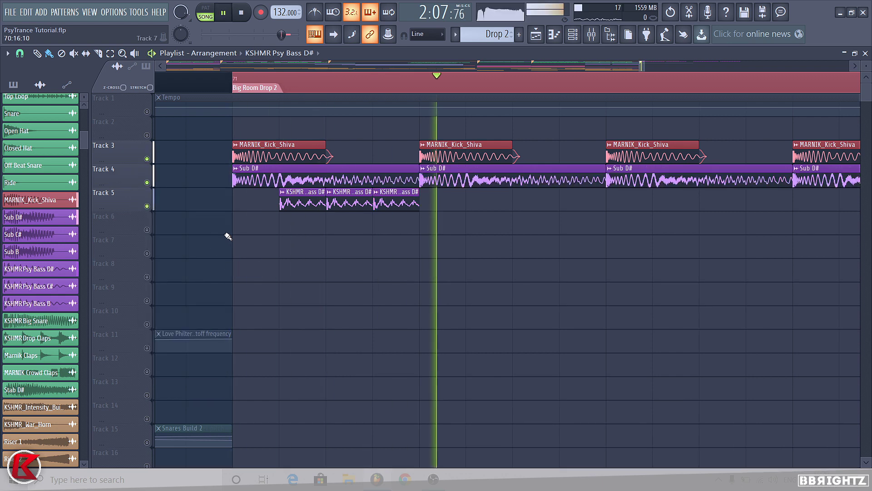
- Copy the three-clip psy bass group onto the second, third and fourth beats of bar 71 and play it back
key(space)
drag(462, 208, 493, 202)
key(space)
scroll(555, 268, down, 2)
drag(550, 281, 344, 203)
key(ctrl+b)
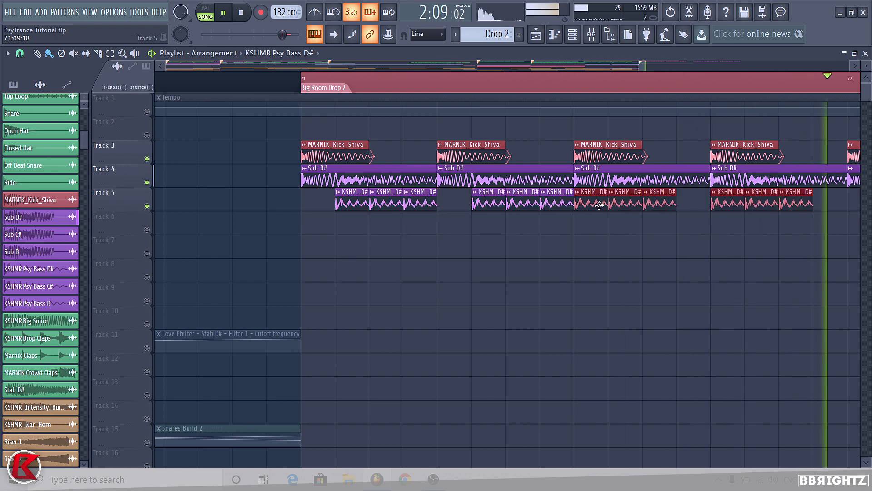
- Select the psy bass clips of bar 71 on Track 5 and duplicate them into bar 72
scroll(406, 232, down, 3)
drag(567, 267, 389, 189)
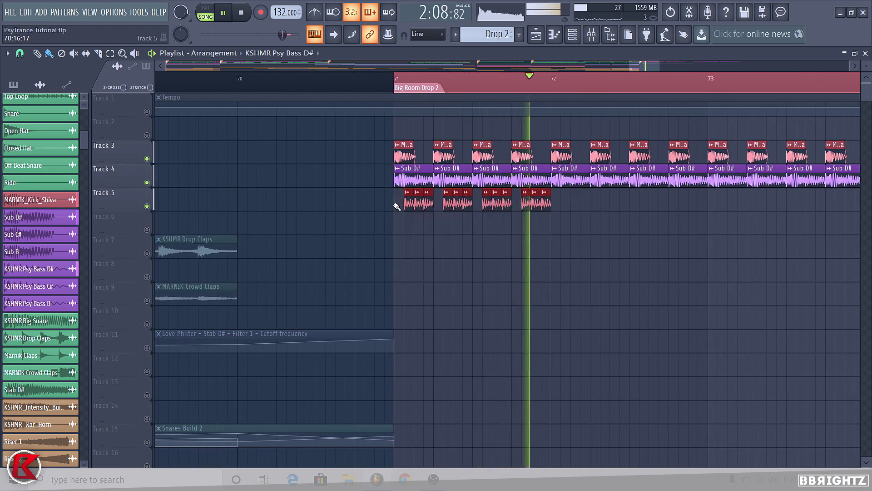
key(ctrl+b)
scroll(413, 235, down, 1)
scroll(414, 235, down, 4)
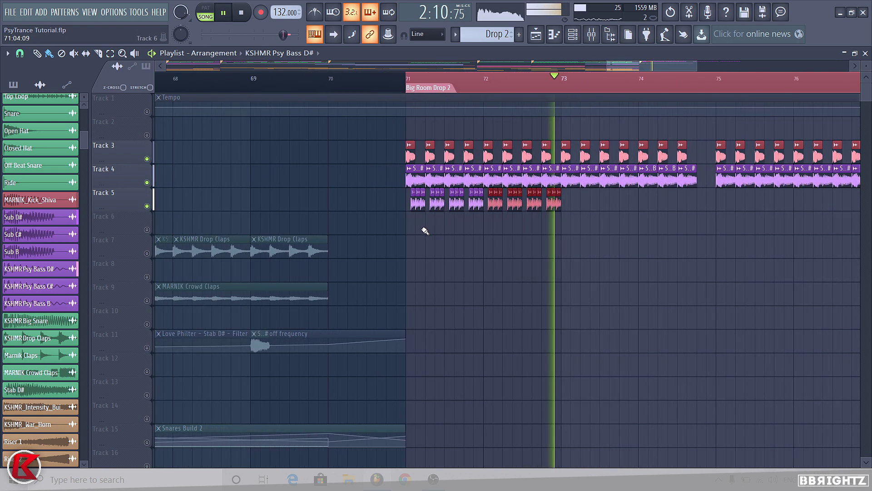
ctrl+right_click(559, 289)
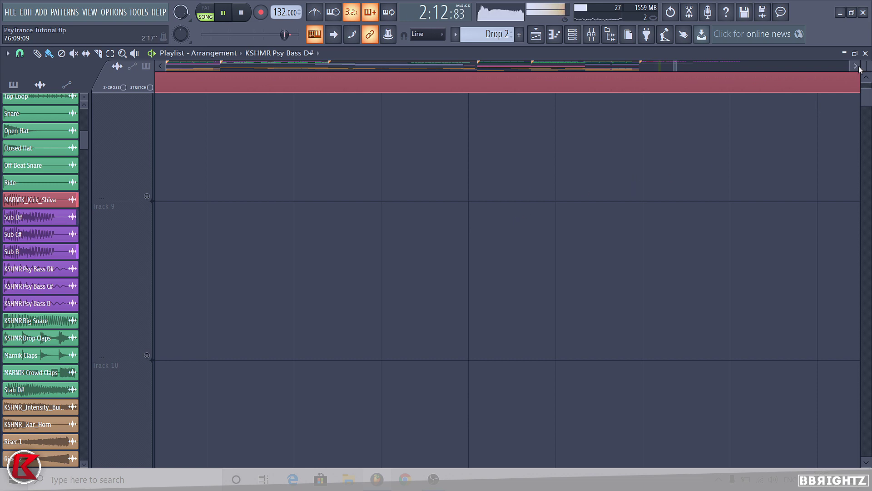
- Stop playback and review the kick, sub and psy bass clips across the whole Big Room Drop 2 section
key(space)
drag(867, 66, 866, 96)
scroll(405, 170, down, 5)
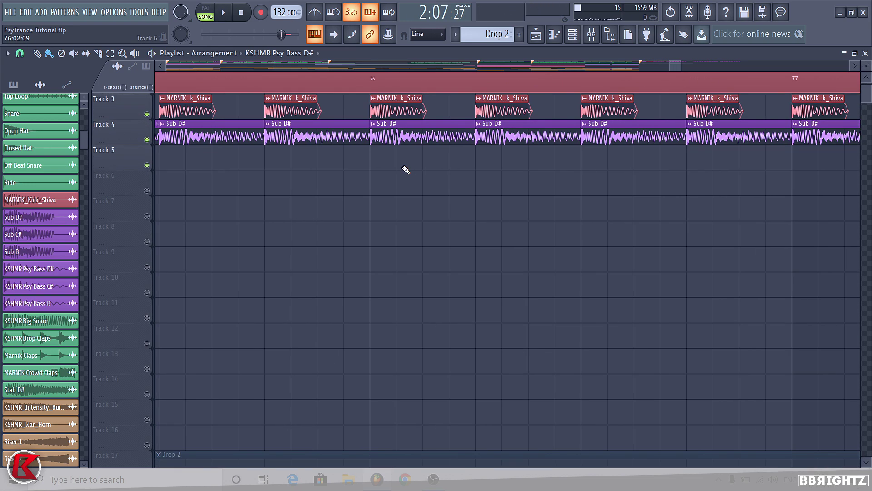
scroll(512, 255, down, 3)
scroll(271, 211, up, 4)
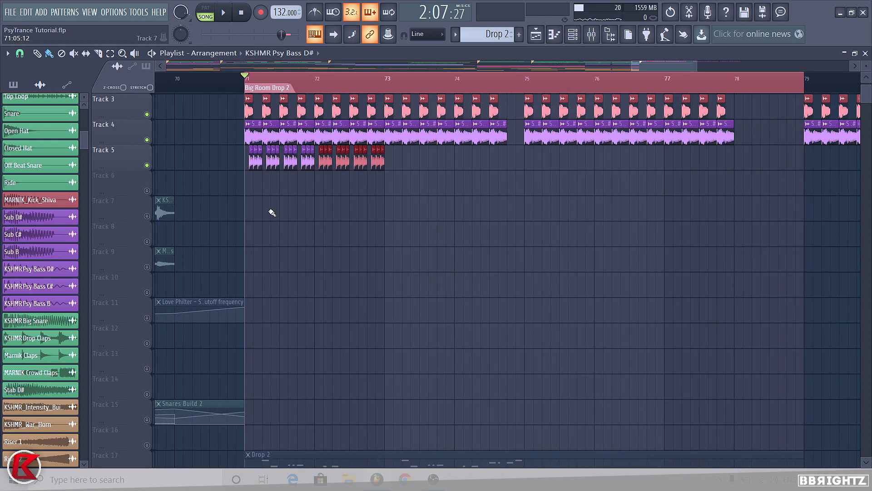
scroll(374, 185, down, 3)
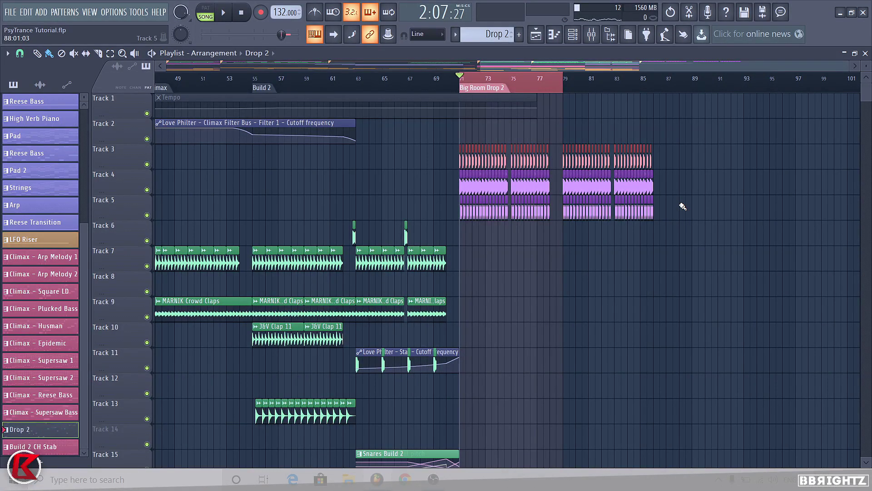
scroll(594, 218, up, 4)
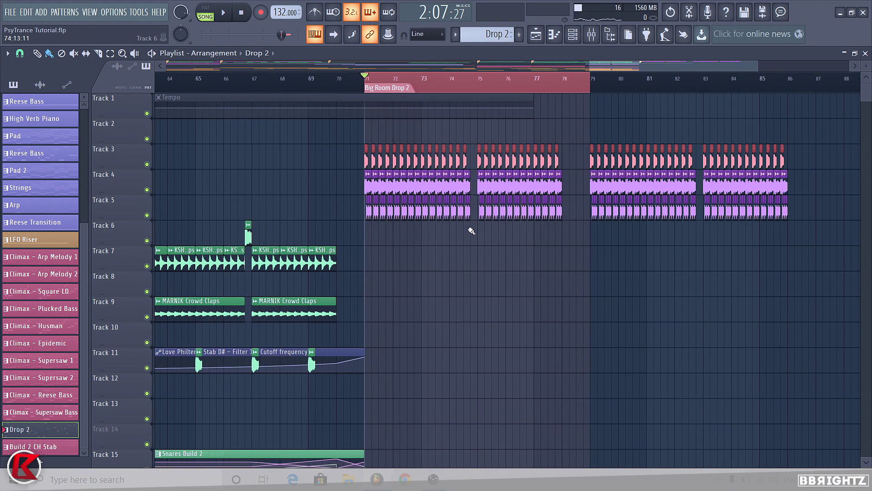
scroll(447, 209, up, 4)
- View the source channel choices for a KSHMR Psy Bass D# clip near the end of bar 73, keeping its current channel
double_click(443, 216)
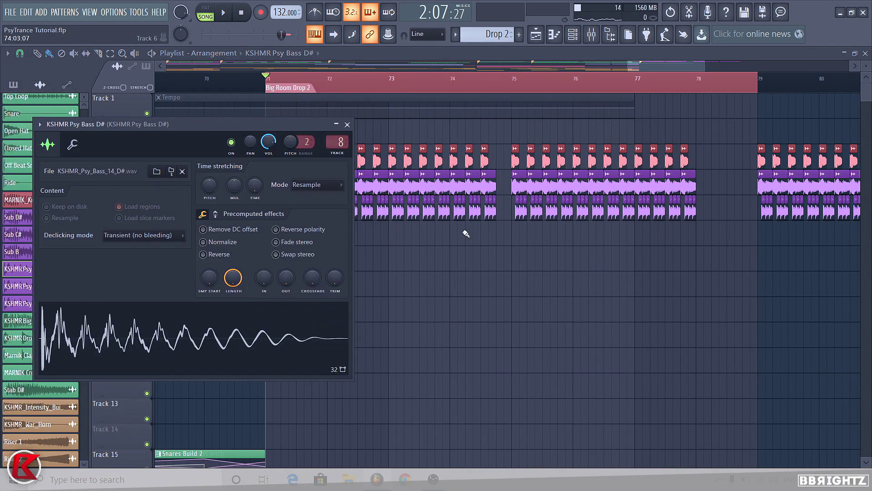
key(Escape)
scroll(441, 214, up, 4)
right_click(433, 200)
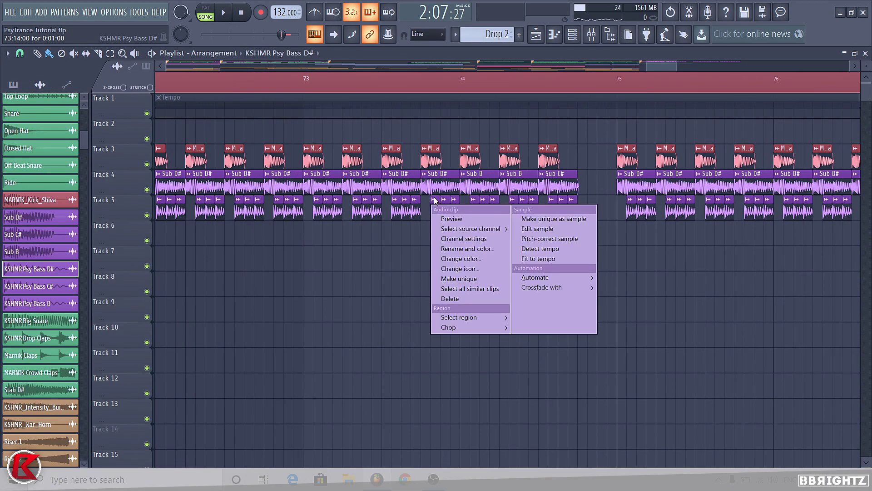
mouse_move(495, 229)
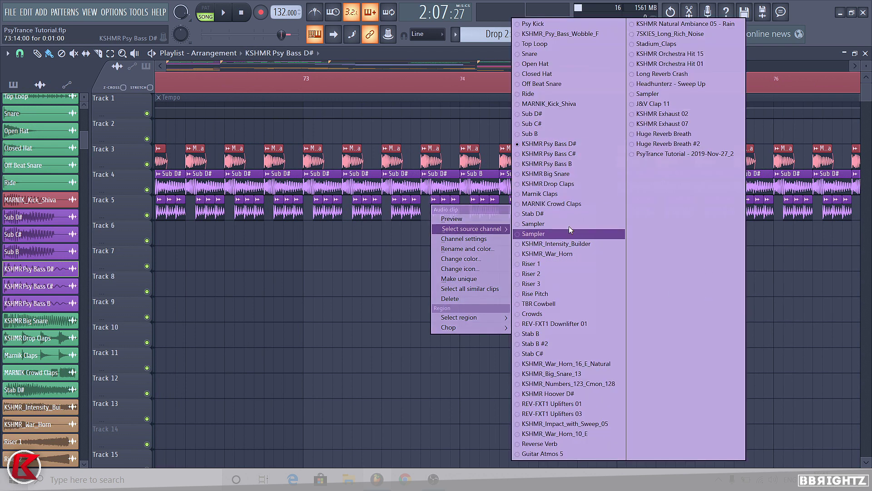
click(380, 317)
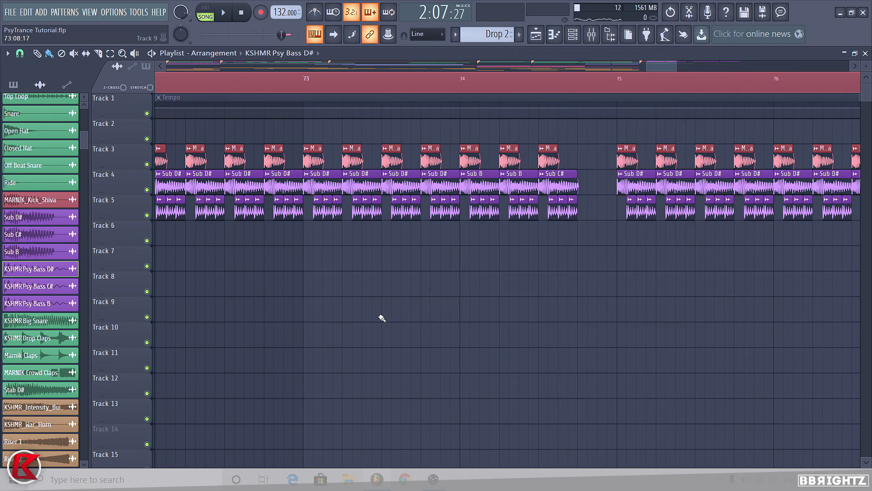
- Play Big Room Drop 2 and mute Tracks 3 and 4 to hear the Track 5 psy bass alone
scroll(382, 318, down, 4)
scroll(440, 306, down, 3)
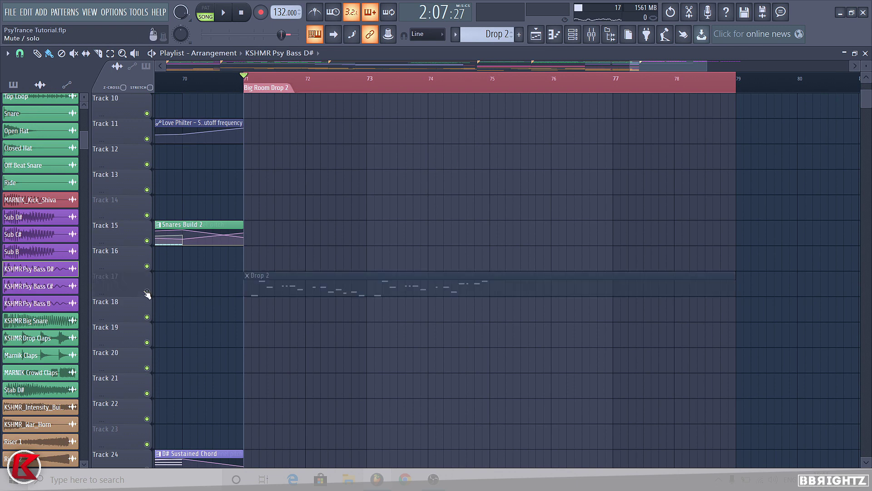
scroll(836, 389, up, 3)
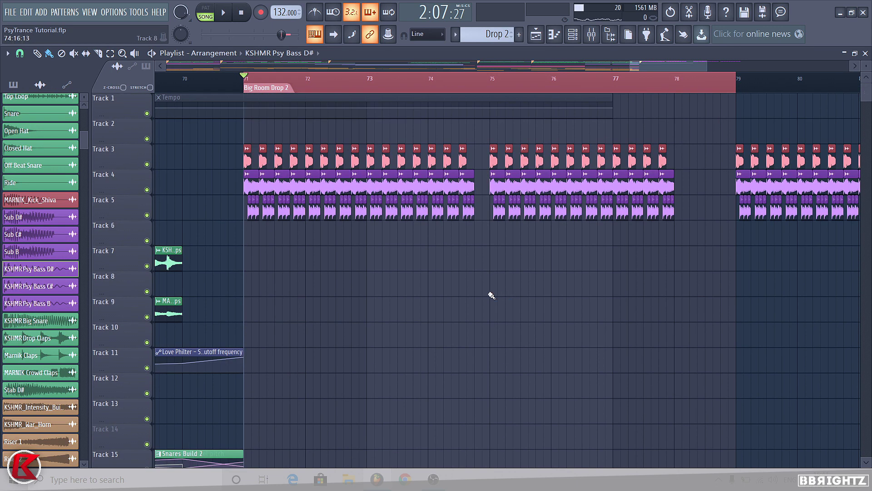
key(space)
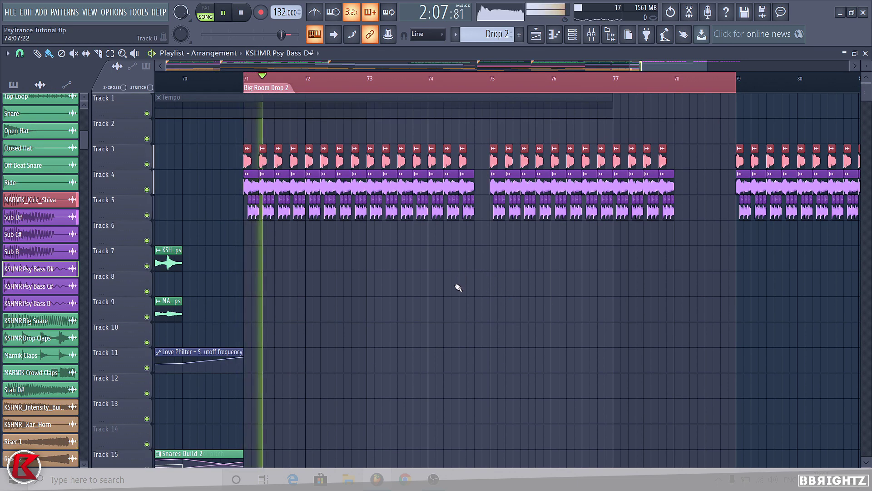
scroll(410, 246, down, 6)
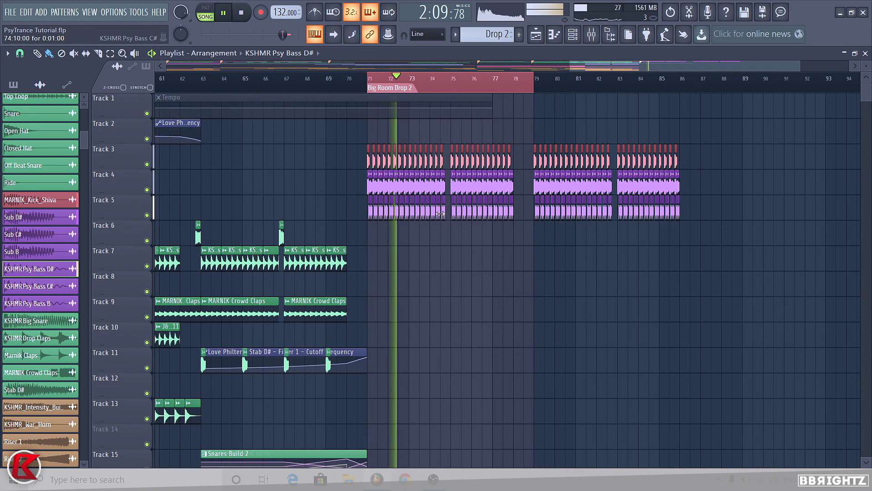
drag(147, 189, 147, 164)
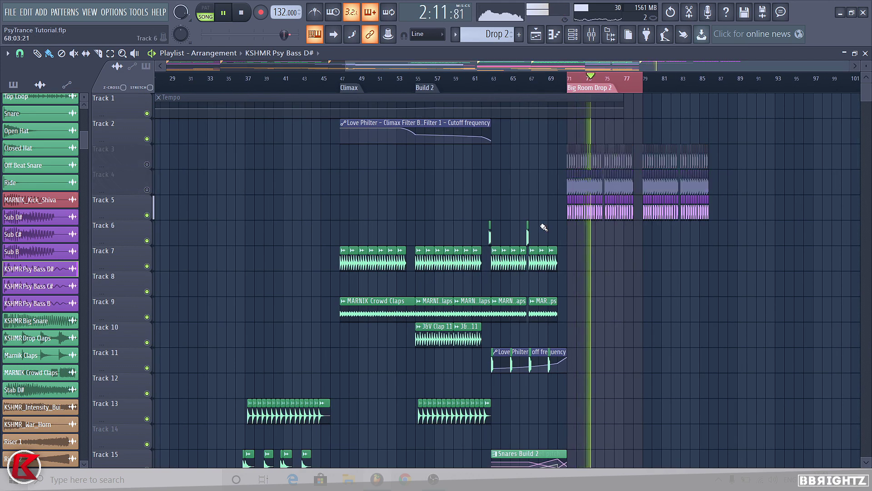
scroll(537, 250, down, 1)
scroll(537, 250, down, 1)
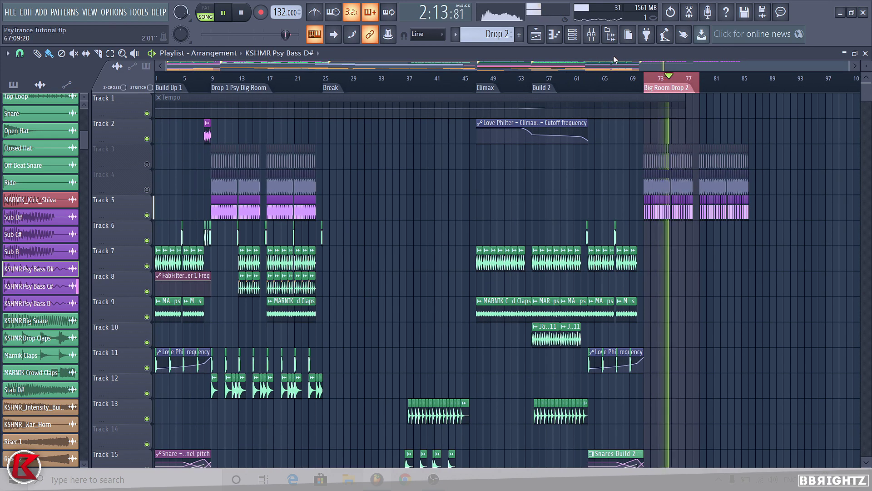
key(space)
- Add Fruity Balance to slot 5 of the KSHMR Psy Bass D# mixer track and create an automation clip for its volume
click(592, 34)
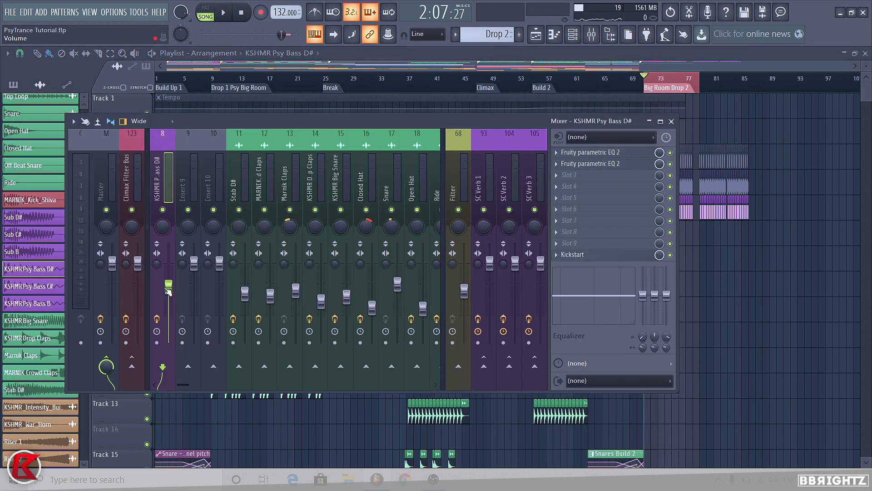
click(609, 197)
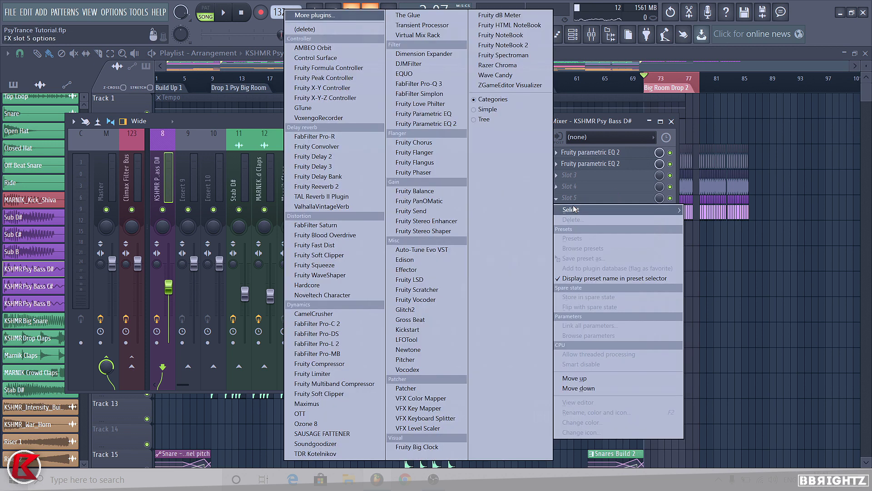
click(415, 190)
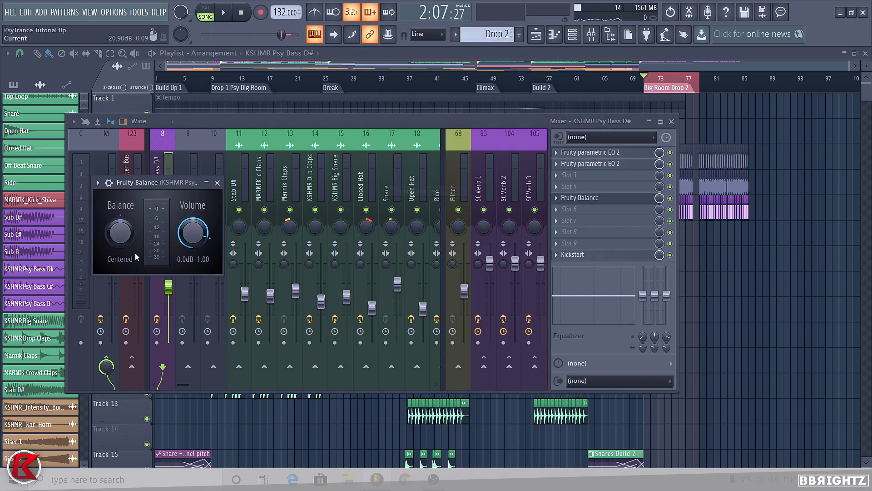
right_click(191, 232)
click(231, 302)
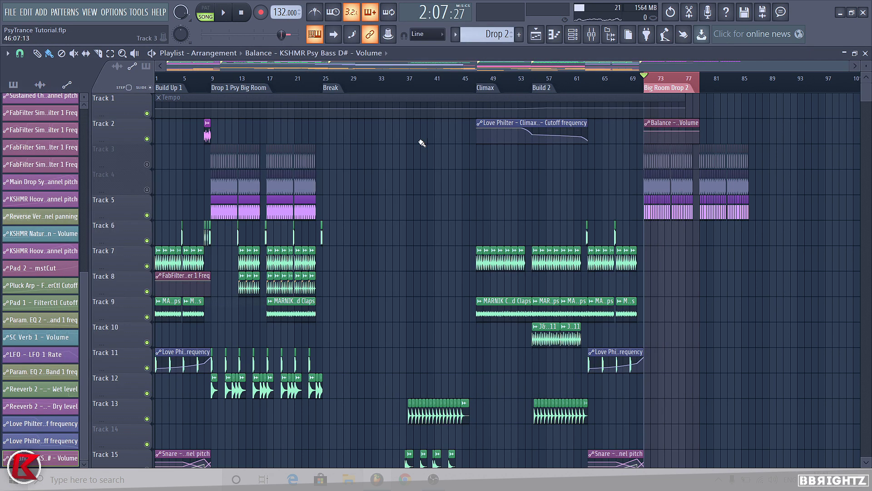
- Move the Balance volume automation clip to bar 1 and shift all clips from Track 6 downward one track lower
drag(670, 124, 158, 219)
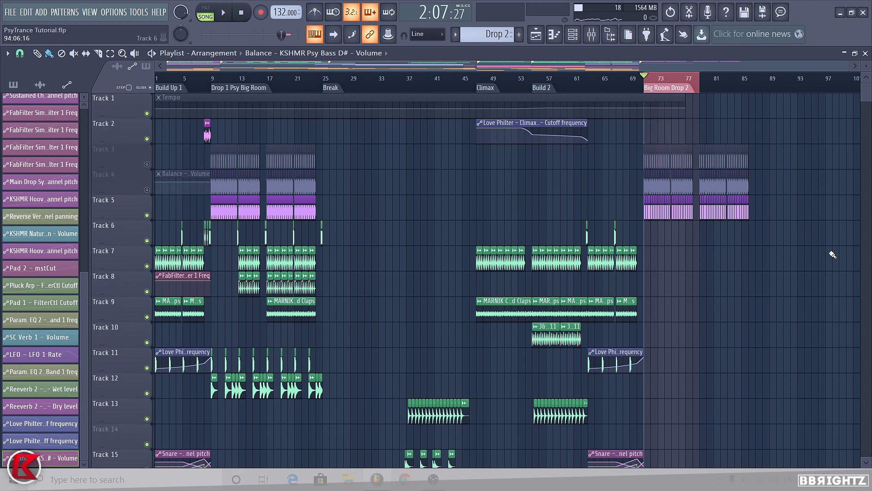
drag(818, 221, 1, 321)
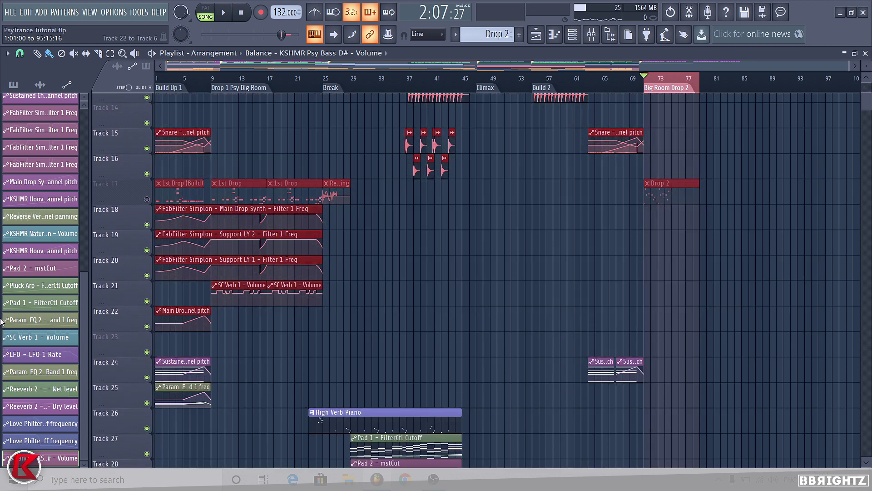
click(516, 277)
- Place the Balance volume automation clip on the emptied Track 6 at bar 1 and unmute Tracks 3 and 4
scroll(429, 316, up, 5)
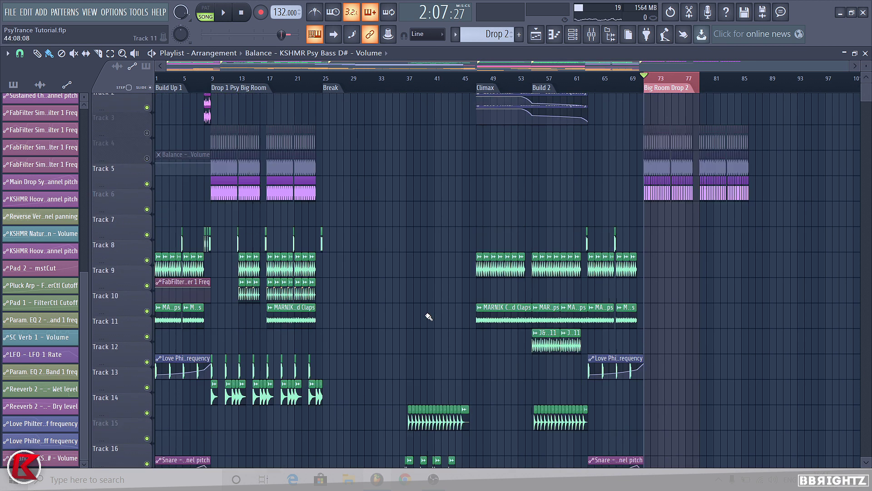
scroll(428, 317, up, 2)
drag(181, 184, 182, 223)
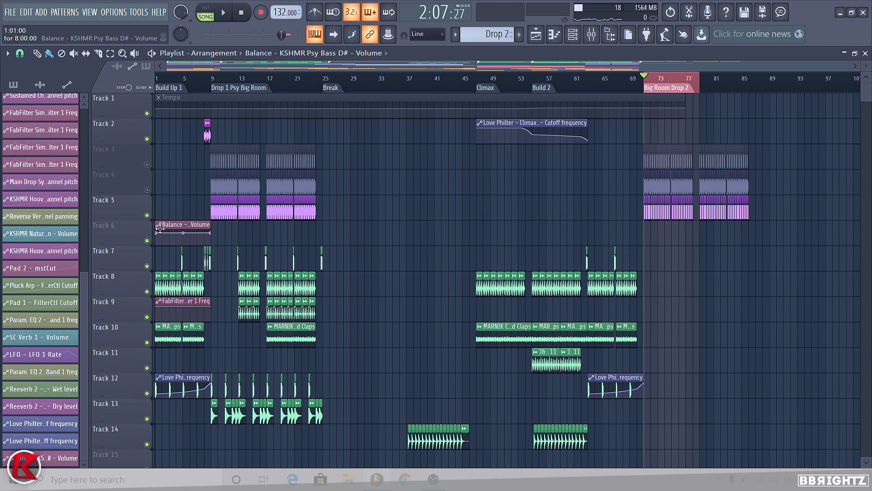
click(147, 190)
click(147, 164)
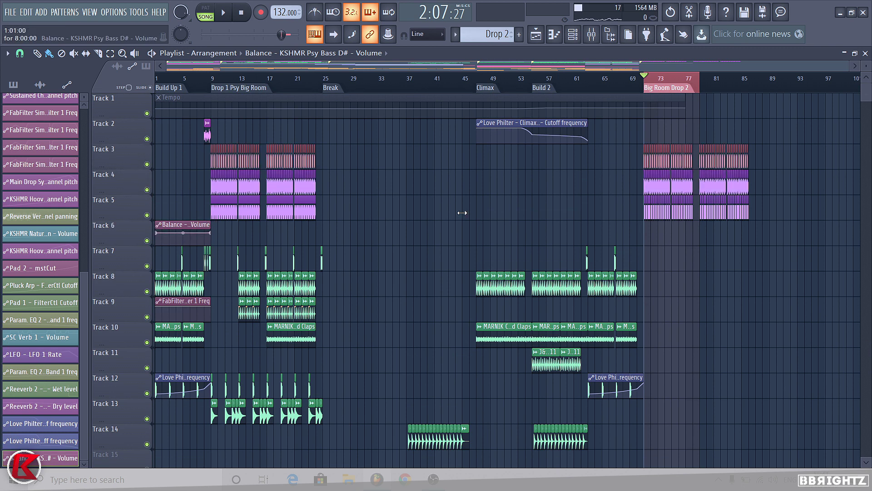
- Extend the KSHMR Psy Bass D# volume automation clip on Track 6 to bar 86 and move its last point to bar 71 at 80%
drag(210, 226, 755, 228)
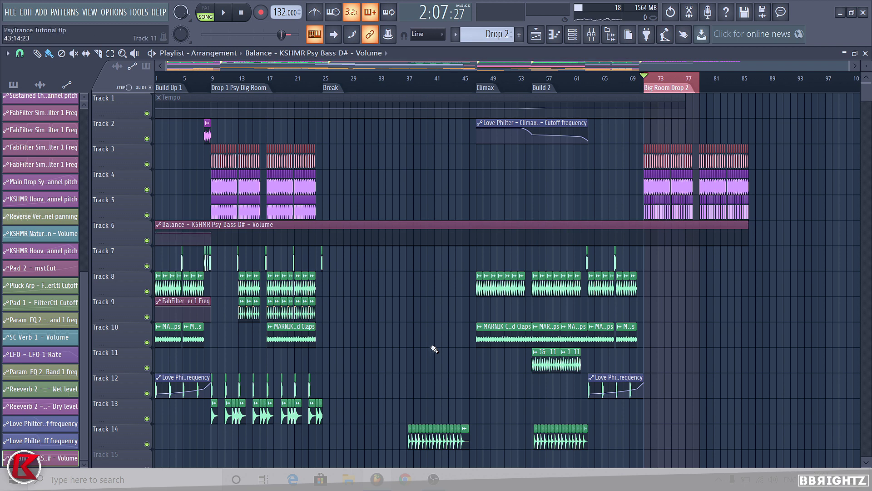
right_click(211, 235)
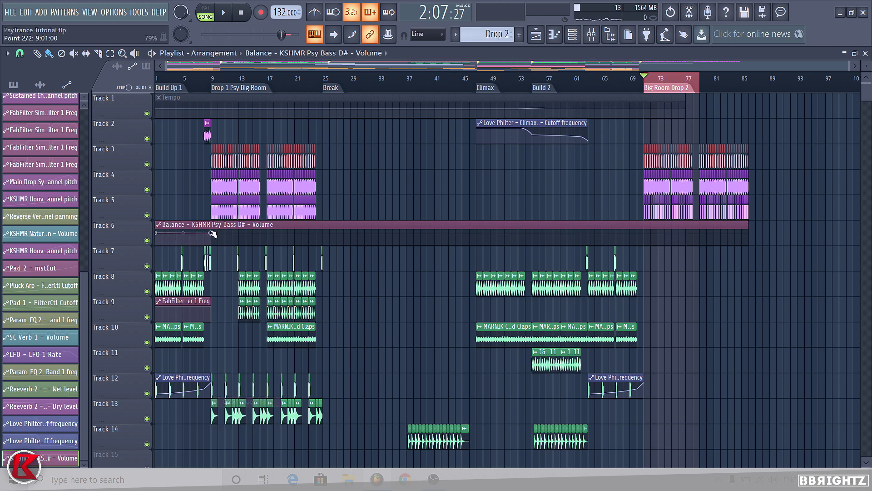
drag(211, 233, 644, 226)
right_click(644, 228)
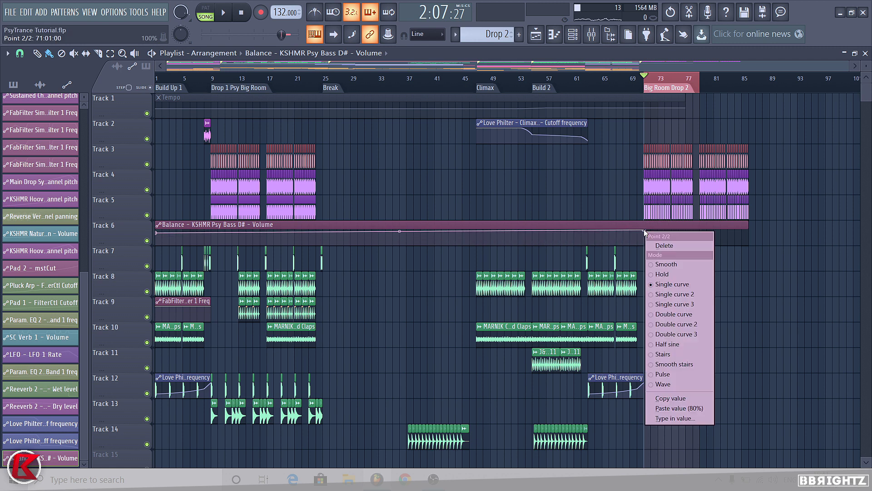
click(679, 409)
- Enlarge Track 6 and add a second point at bar 71, lowering it to create an instant volume drop at Big Room Drop 2
drag(121, 245, 121, 352)
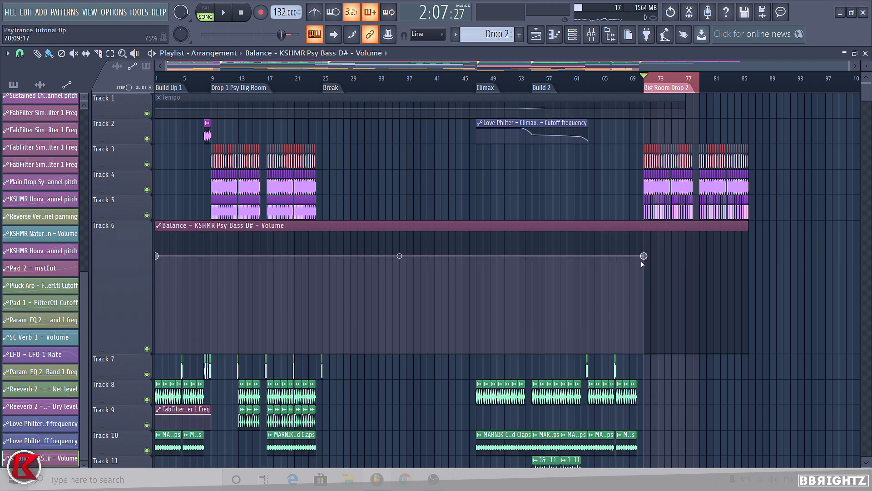
scroll(645, 258, up, 5)
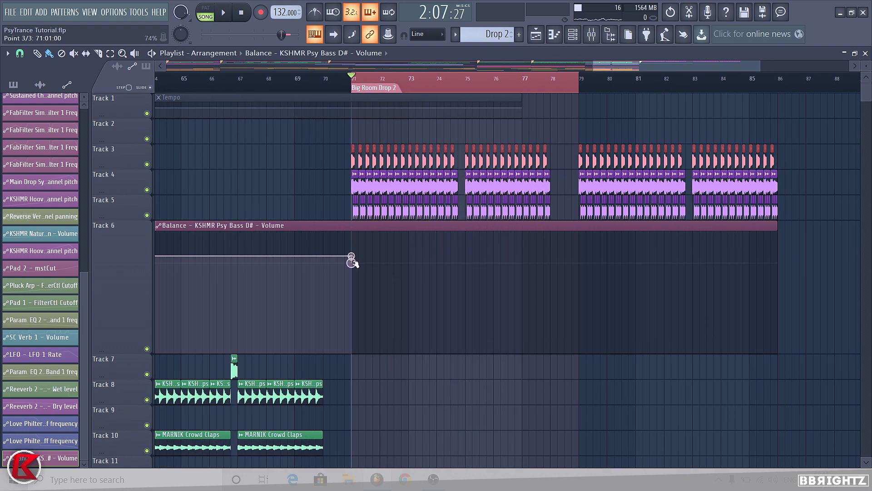
mouse_move(353, 257)
mouse_down()
mouse_move(358, 273)
mouse_move(353, 264)
mouse_up()
drag(100, 345, 100, 462)
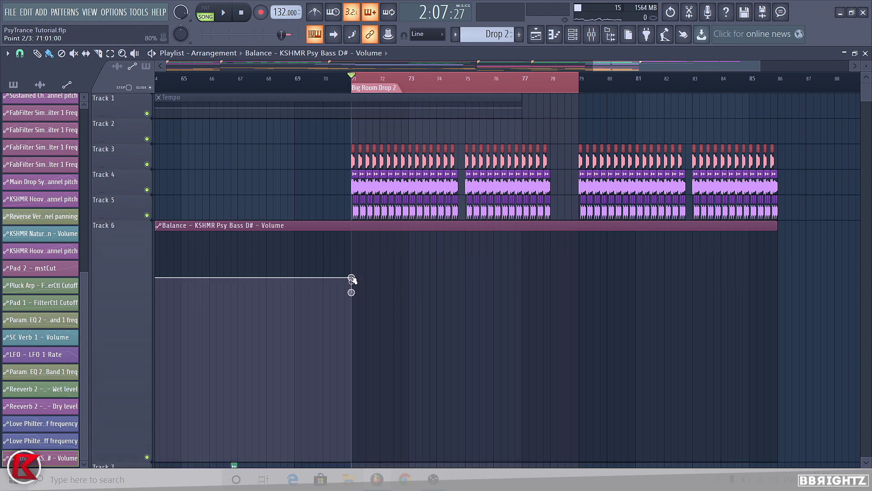
key(space)
drag(351, 292, 353, 308)
key(space)
- Copy the lowered point's value to a new point at the automation clip's end and restore Track 6 to its normal height
right_click(352, 307)
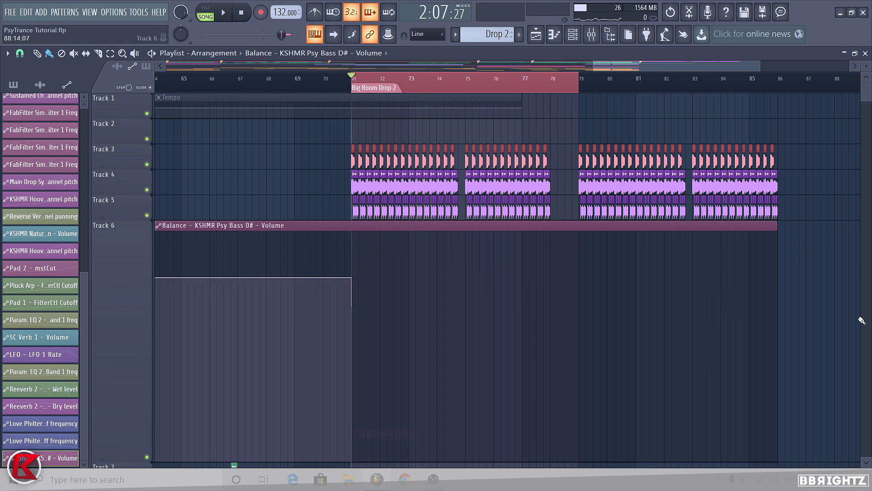
right_click(778, 319)
right_click(778, 318)
click(811, 445)
right_click(103, 222)
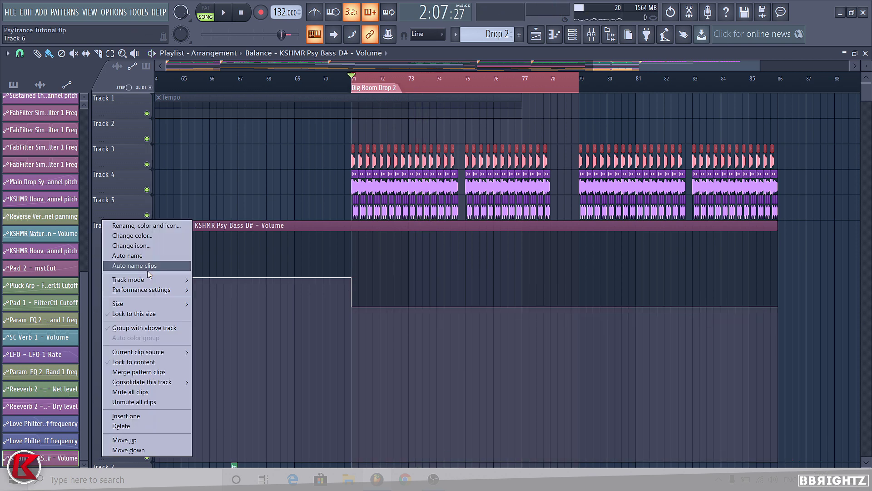
mouse_move(145, 304)
click(203, 320)
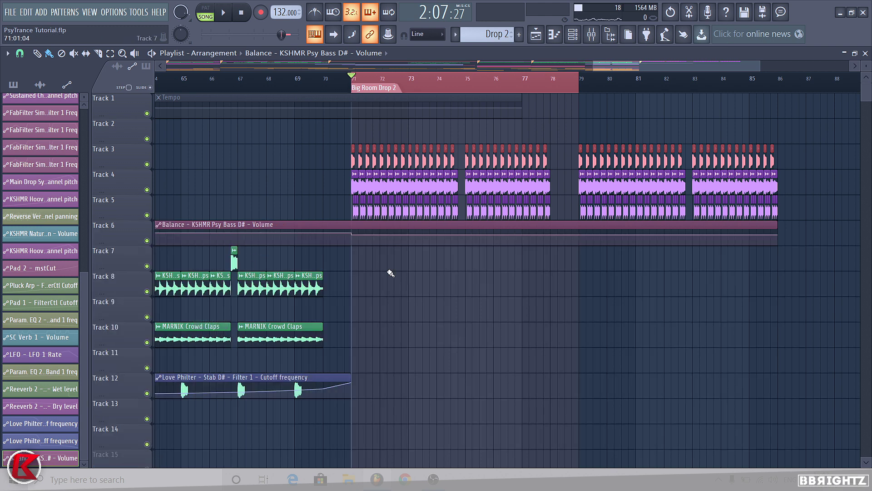
- Play short excerpts from bar 9 and bar 71 to compare the bass level in both drops
scroll(405, 267, down, 6)
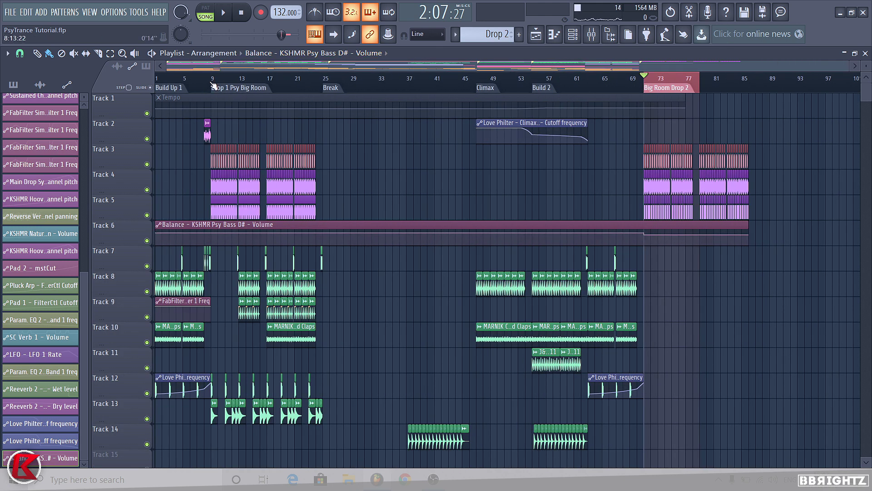
click(211, 82)
key(space)
key(space)
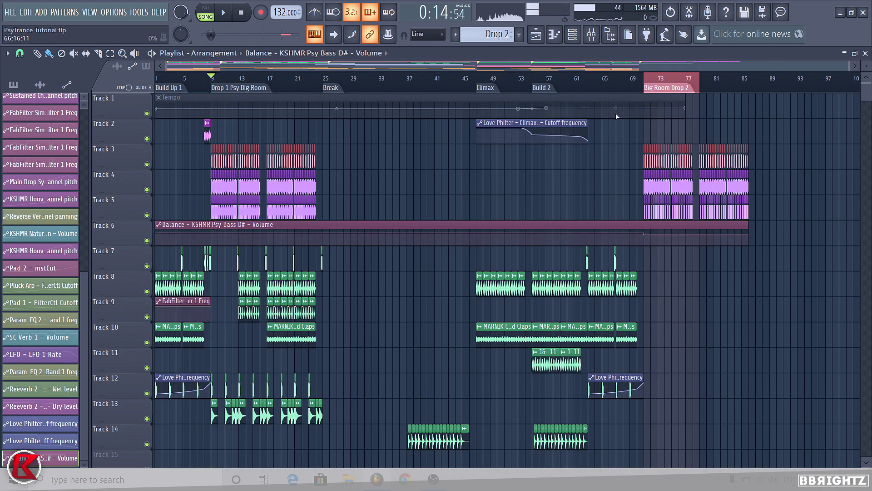
click(644, 79)
key(space)
key(space)
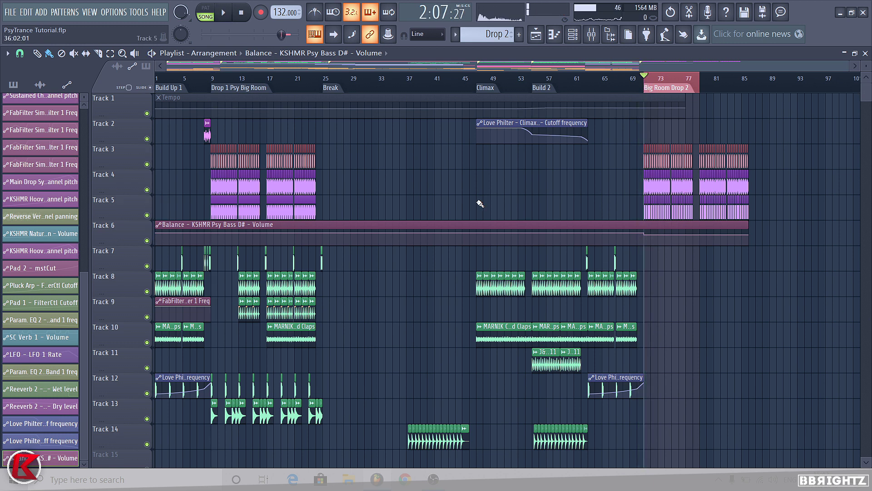
- Select the Drop 2 pattern, switch to pattern mode and open the Drop 2 LD 1 channel's piano roll
scroll(480, 204, down, 6)
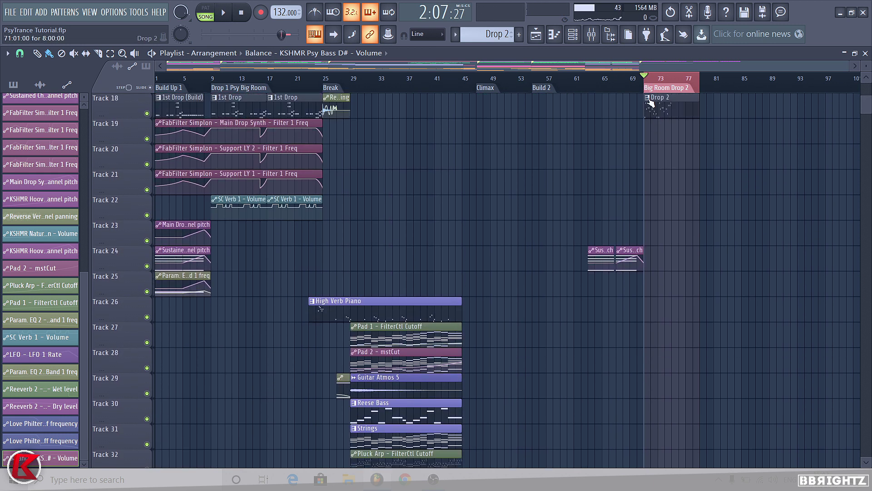
click(651, 104)
click(206, 13)
click(573, 34)
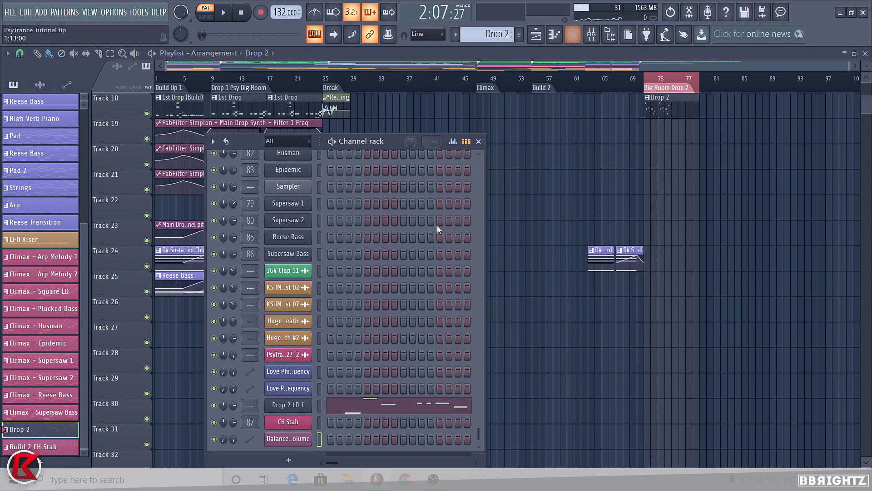
click(357, 404)
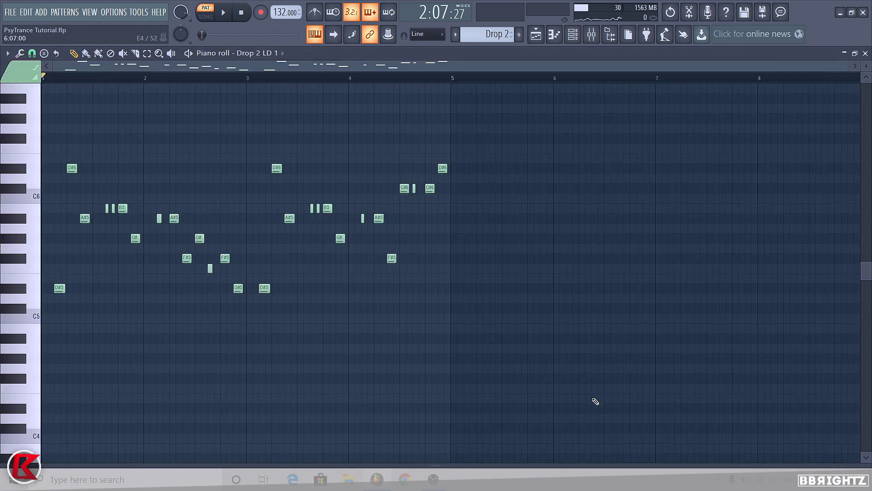
- Duplicate the four-bar Drop 2 LD 1 melody into bars 5 to 8 and deselect the notes
drag(596, 401, 82, 249)
mouse_move(57, 297)
mouse_down()
mouse_move(484, 299)
mouse_move(473, 298)
mouse_up()
ctrl+click(569, 331)
scroll(697, 364, down, 1)
drag(741, 370, 413, 146)
scroll(383, 321, up, 2)
drag(383, 301, 376, 302)
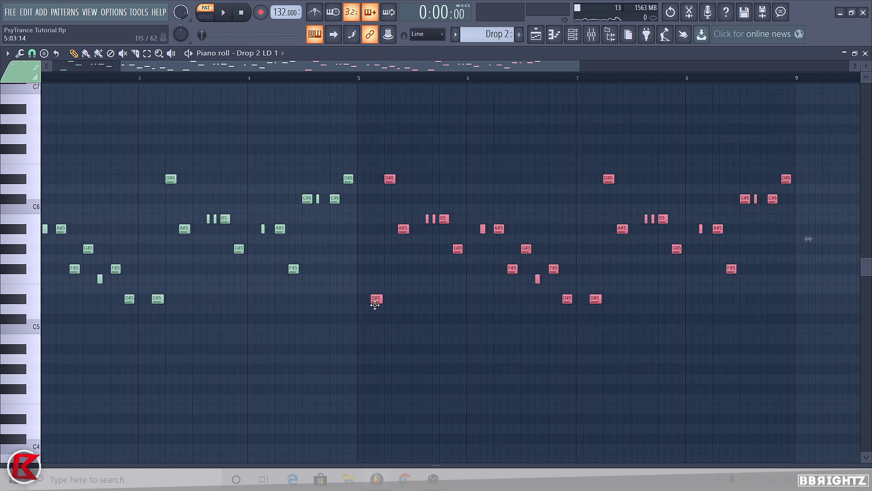
ctrl+click(430, 340)
- Highlight the closing notes in bars 4 and 8 to examine the two phrase endings, clearing the selection when done
scroll(334, 281, down, 2)
scroll(104, 244, up, 2)
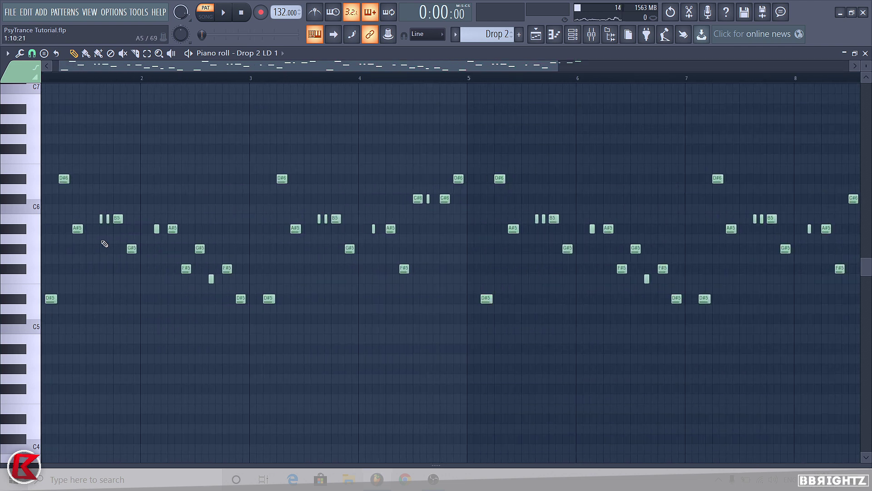
scroll(77, 196, down, 2)
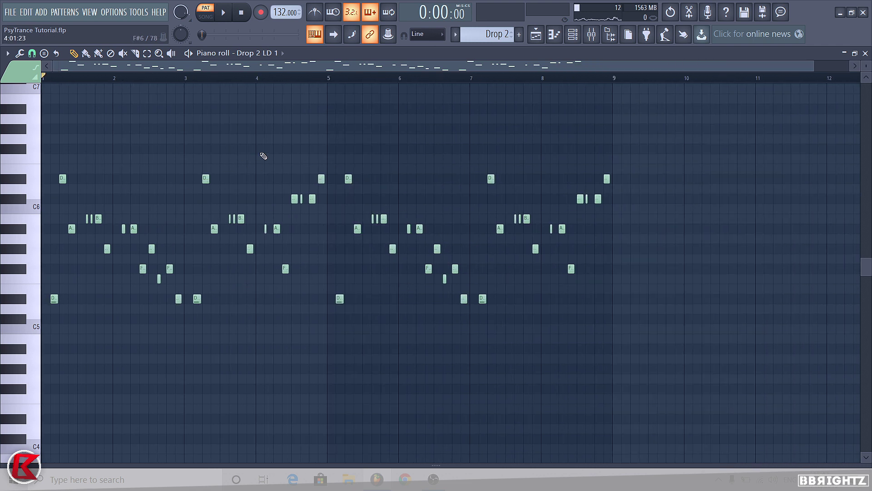
drag(259, 145, 327, 285)
drag(541, 143, 642, 297)
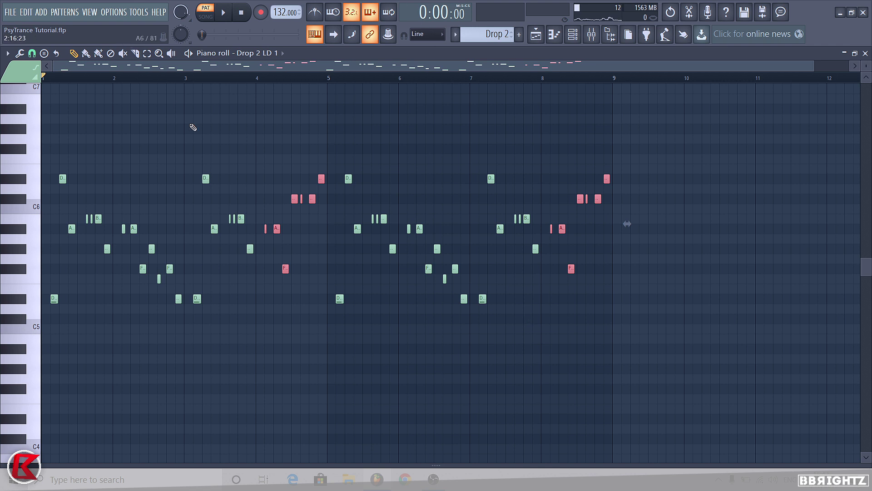
key(ctrl+d)
- Open the Drop 2 LD 1 synth, audition its Pitchback Lead 2019 preset with test notes and briefly play the melody
click(574, 37)
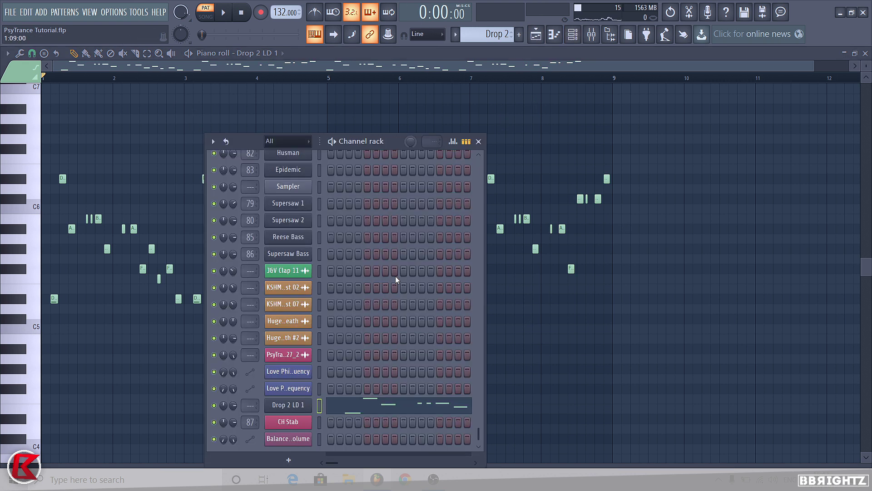
click(299, 406)
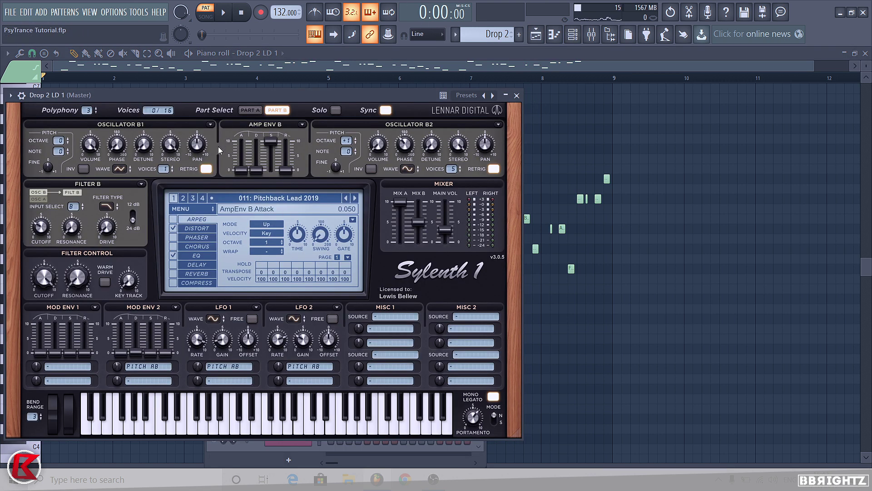
key(b)
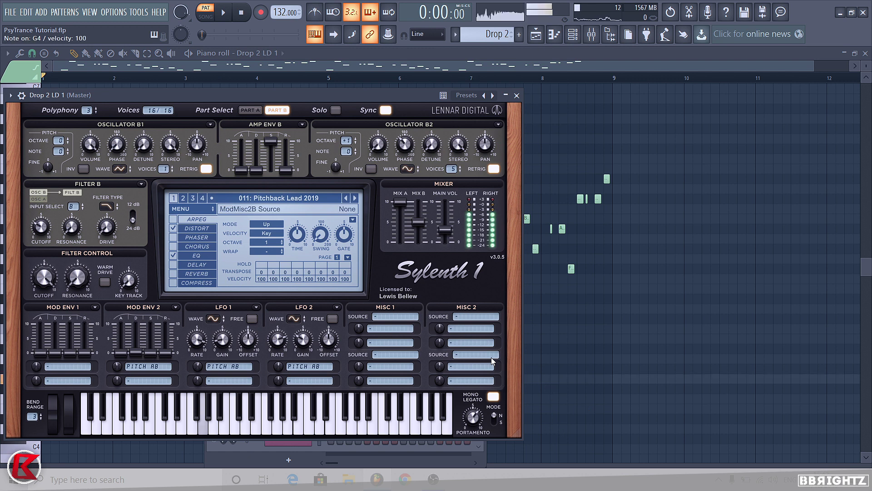
key(q)
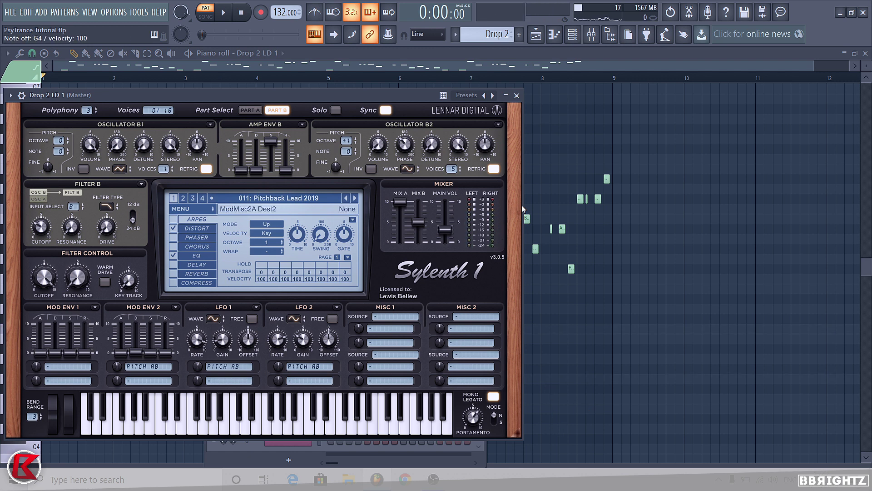
right_click(681, 270)
key(space)
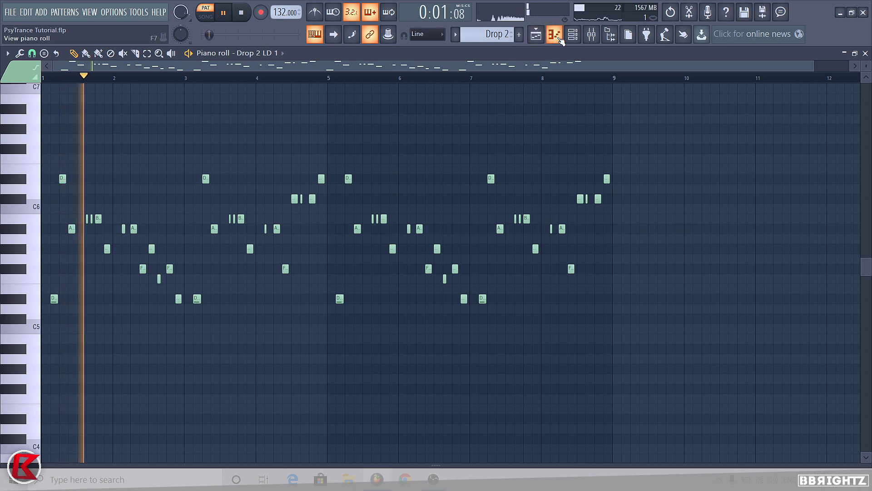
key(F6)
key(space)
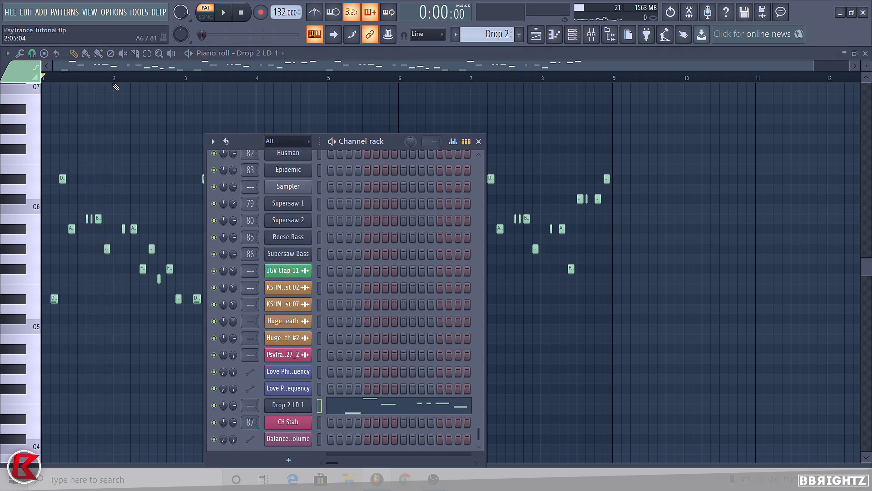
- Add a new Sylenth1 channel and load the Ceryno Soundbank Vol 1 bank, keeping its first preset, Weird Screech Ceryno
click(40, 12)
click(181, 250)
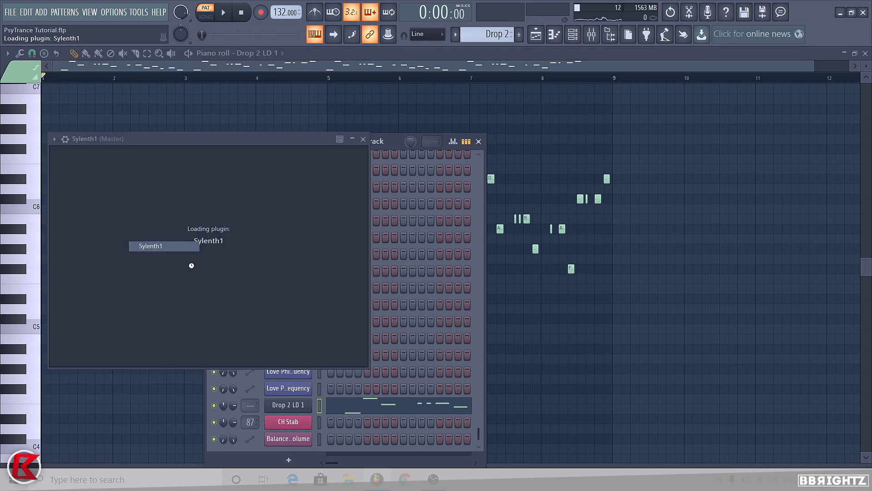
click(233, 252)
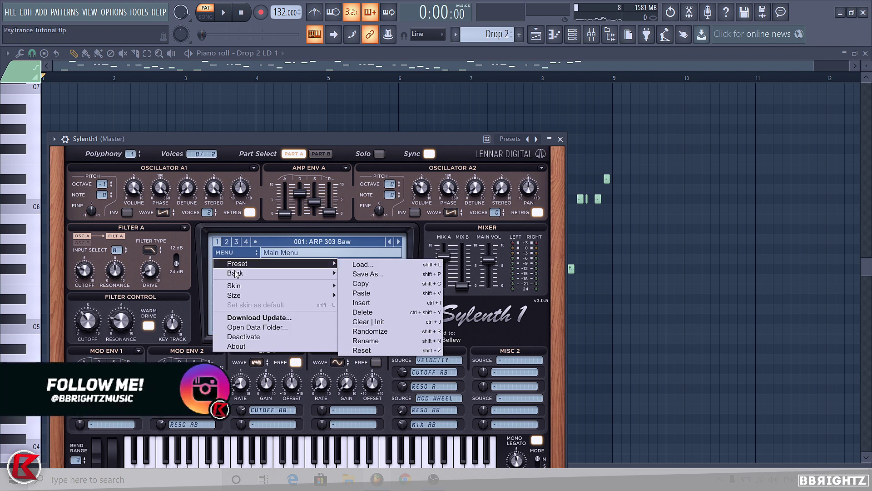
mouse_move(318, 273)
mouse_move(372, 277)
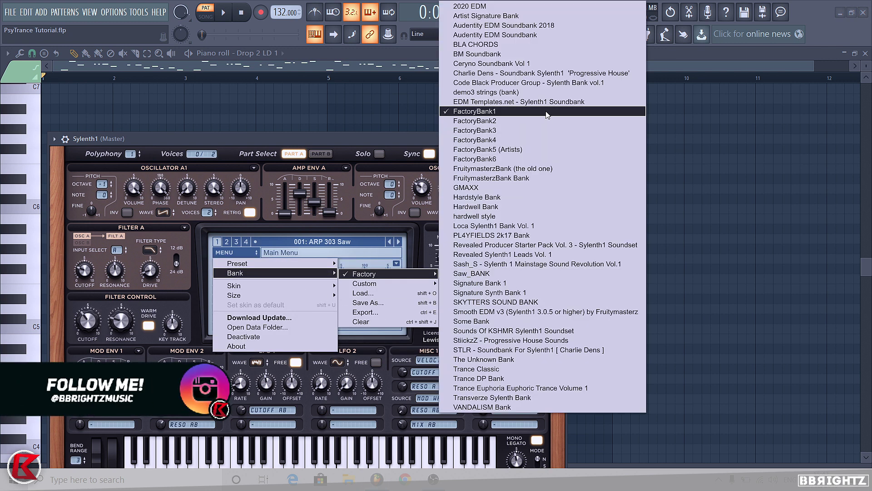
click(508, 63)
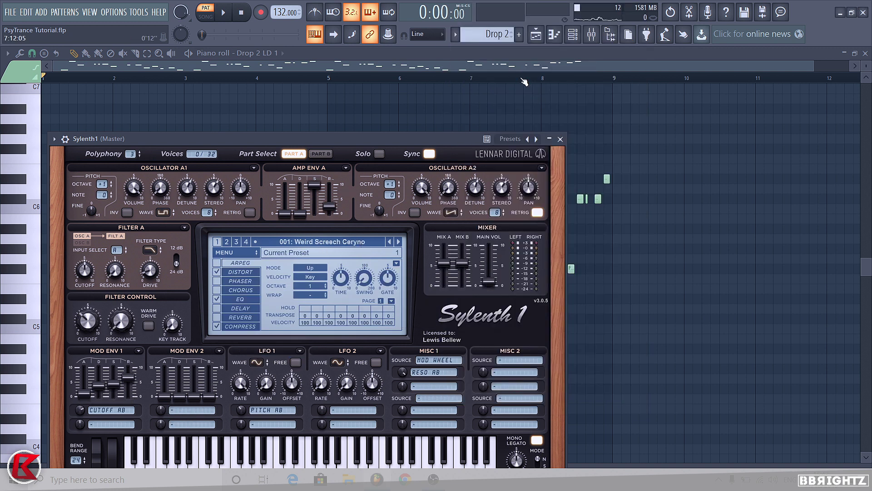
click(557, 141)
- Copy the Drop 2 LD 1 channel's notes and move the new Sylenth1 channel directly below it
click(573, 36)
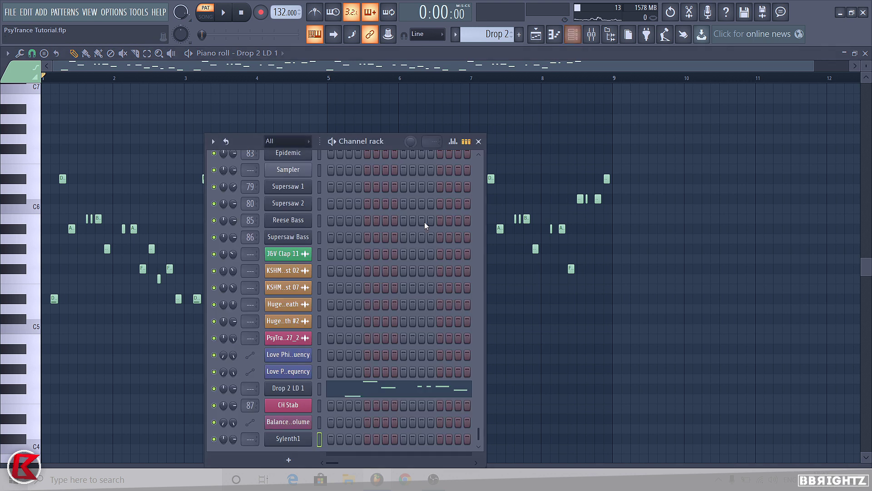
right_click(308, 391)
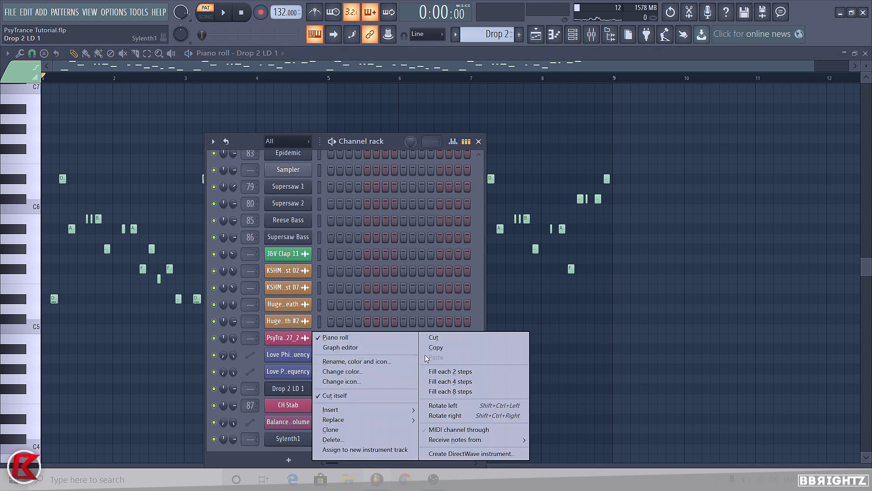
click(442, 349)
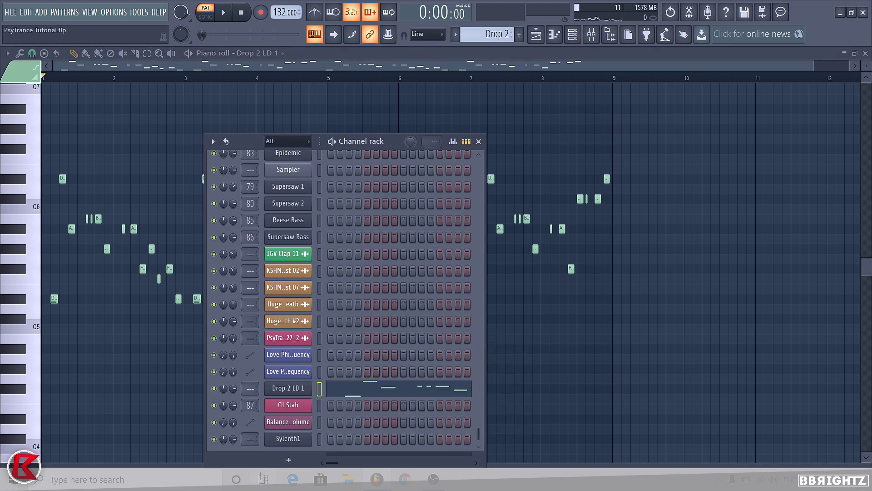
drag(288, 439, 288, 404)
- Clone the new Sylenth1 channel and close the clone's plugin window
right_click(287, 404)
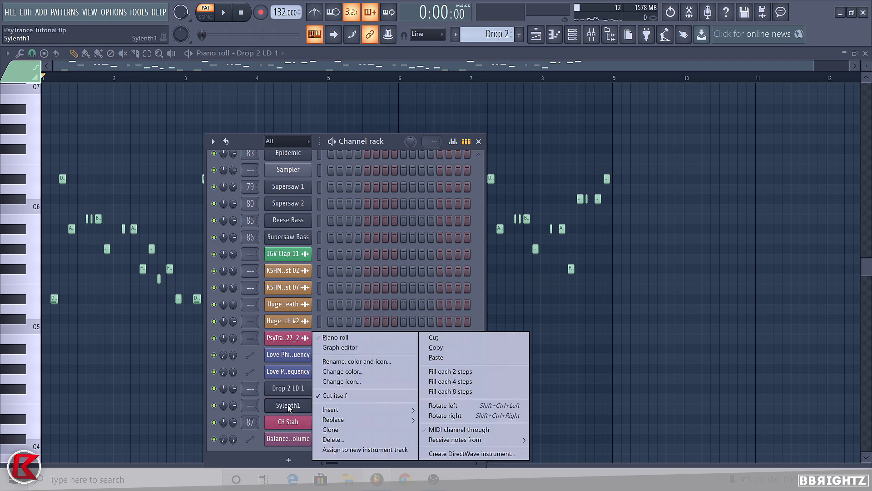
key(Return)
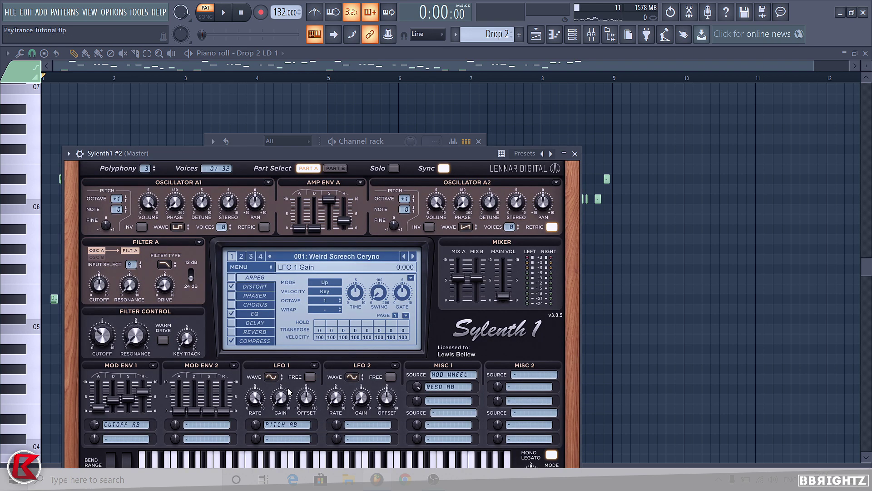
click(575, 153)
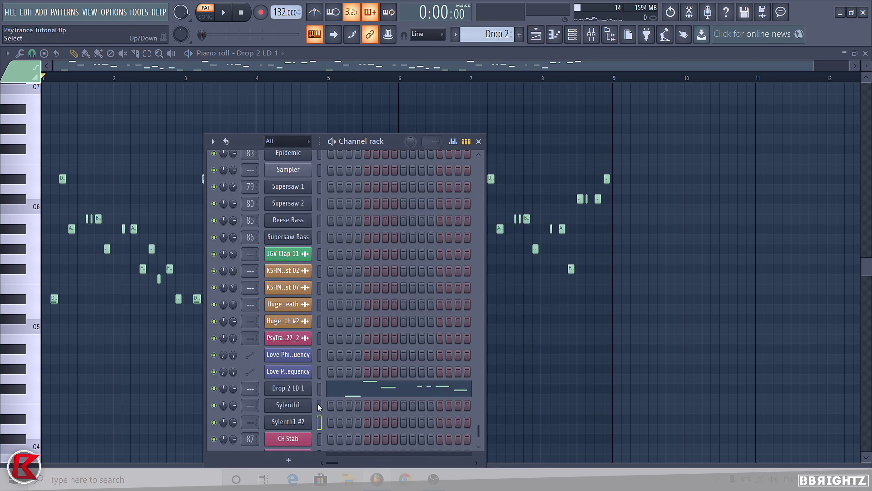
- Paste the melody into the new Sylenth1 channel and audition its presets against playback, settling on 015: Aggro Saw
key(ctrl+v)
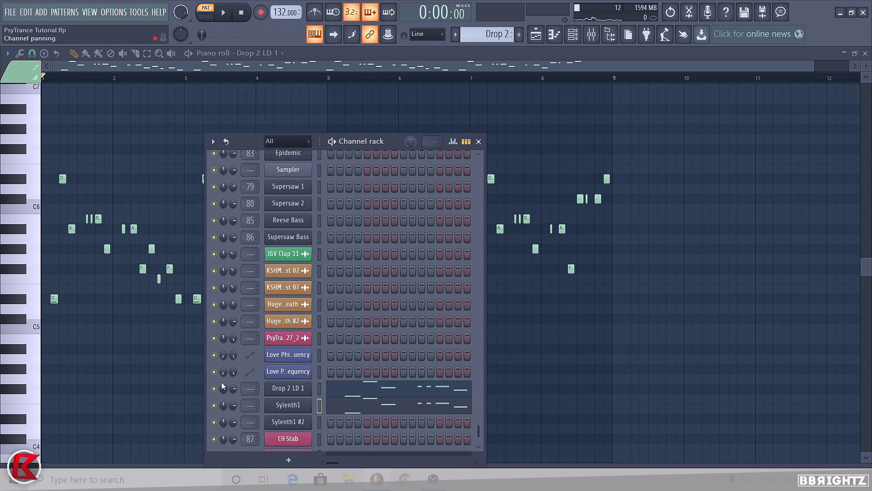
click(297, 406)
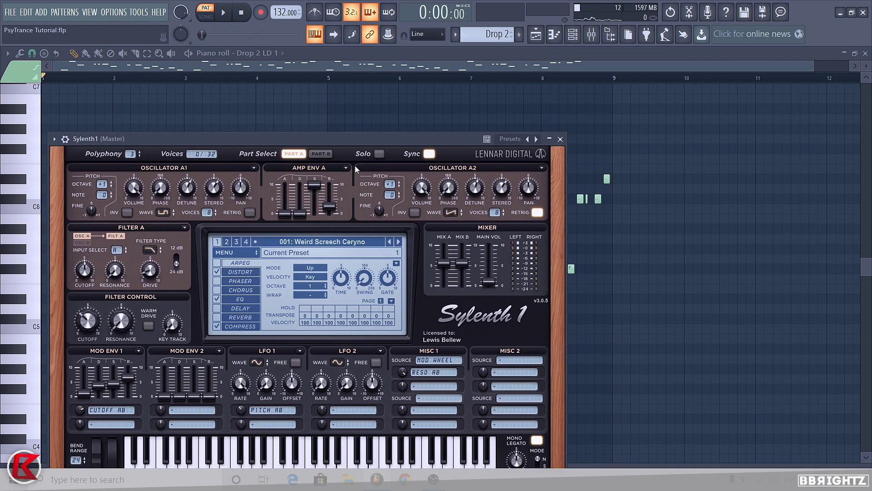
click(386, 243)
click(295, 300)
key(space)
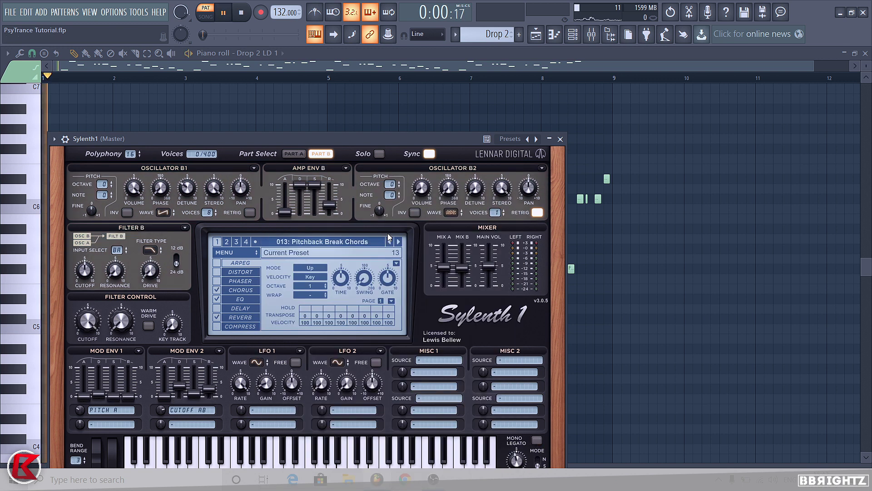
click(399, 242)
click(398, 243)
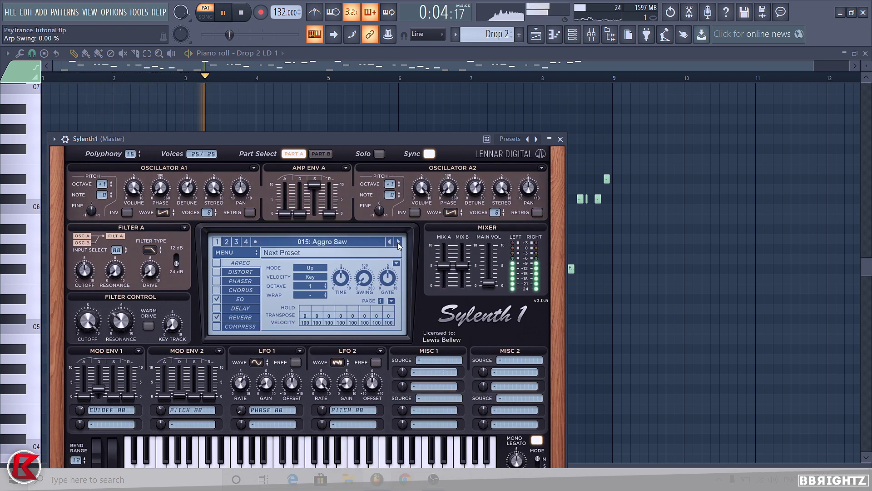
click(399, 242)
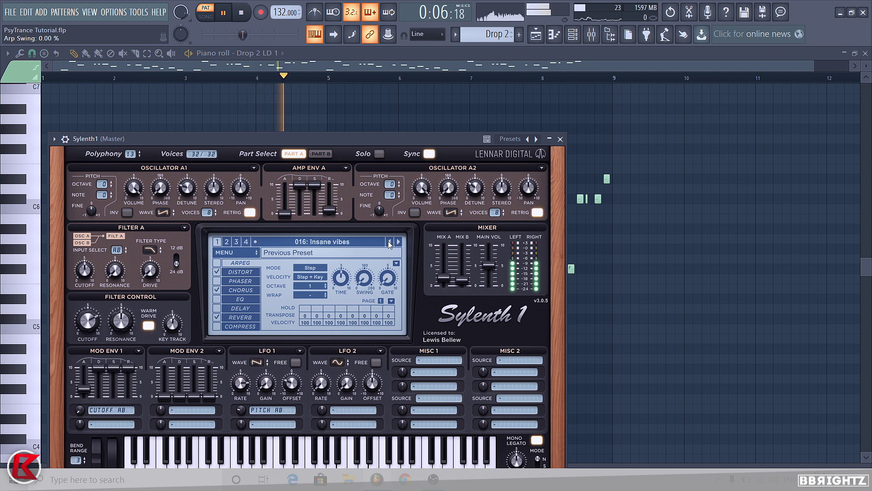
click(388, 241)
key(space)
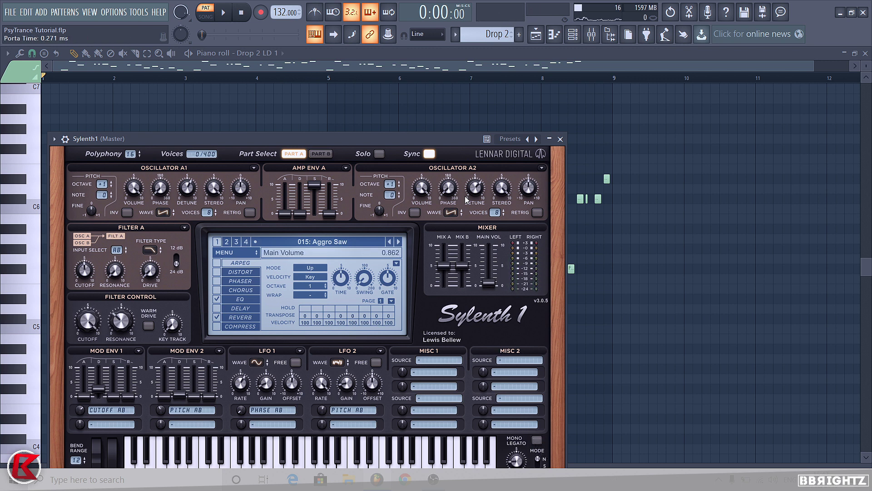
- Audition the Aggro Saw preset with repeated test notes and pattern playback, and close the synth window
drag(451, 141, 445, 71)
key(v)
key(v)
key(v)
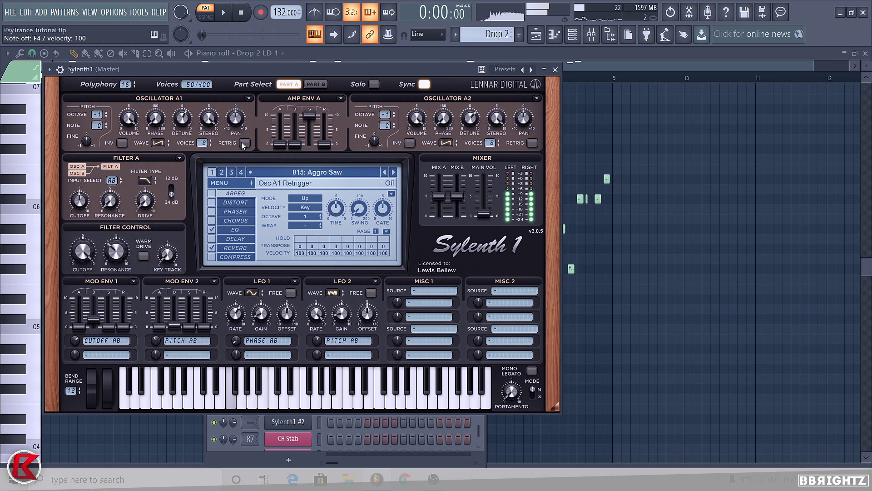
key(space)
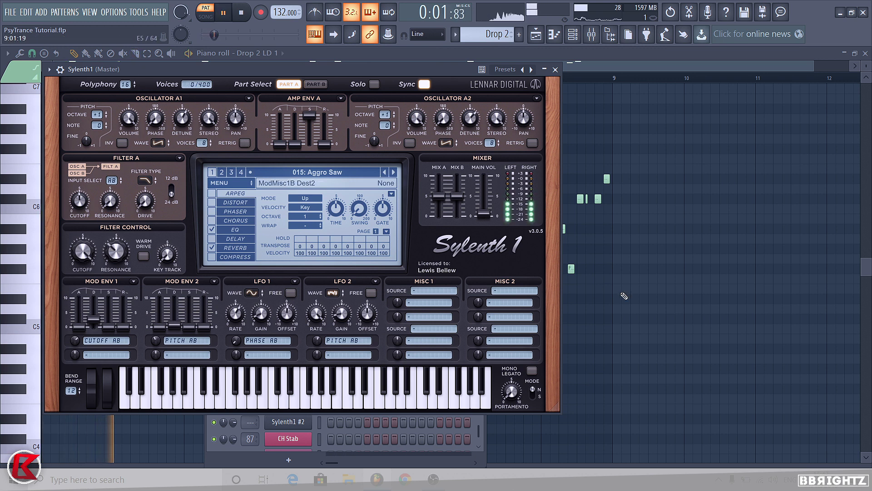
right_click(660, 327)
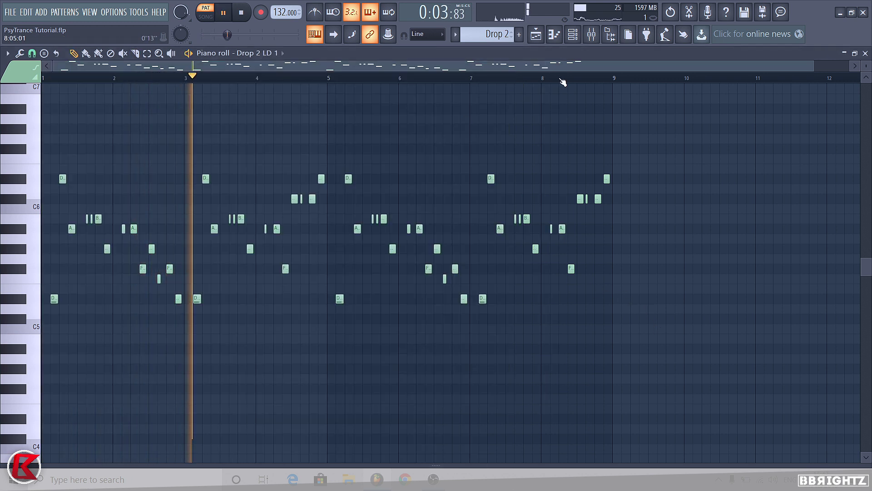
key(space)
- Mute the Drop 2 LD 1 channel and rename the Sylenth1 channel below it to Drop 2 LD 2
click(575, 33)
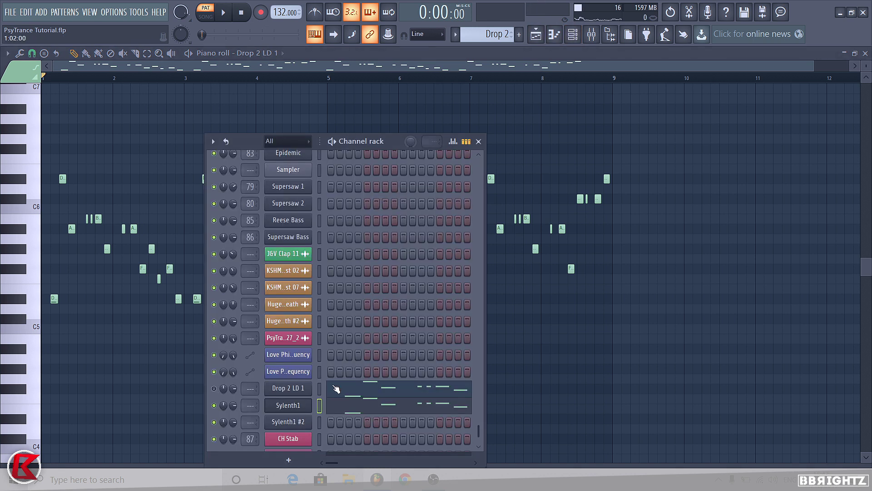
right_click(304, 405)
click(380, 362)
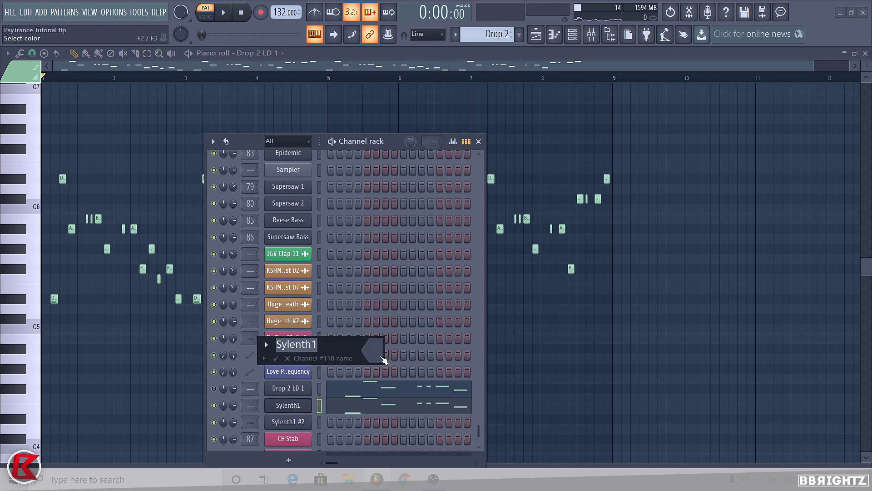
text(Drop 2 LD 2)
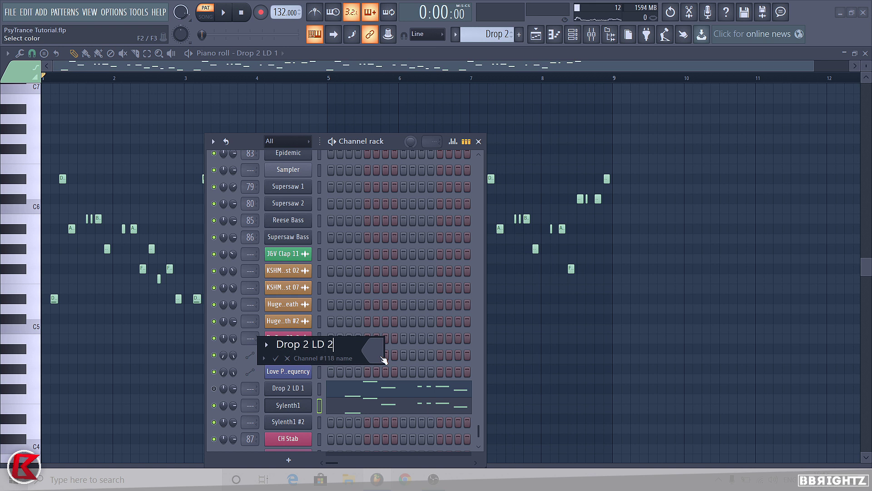
key(Return)
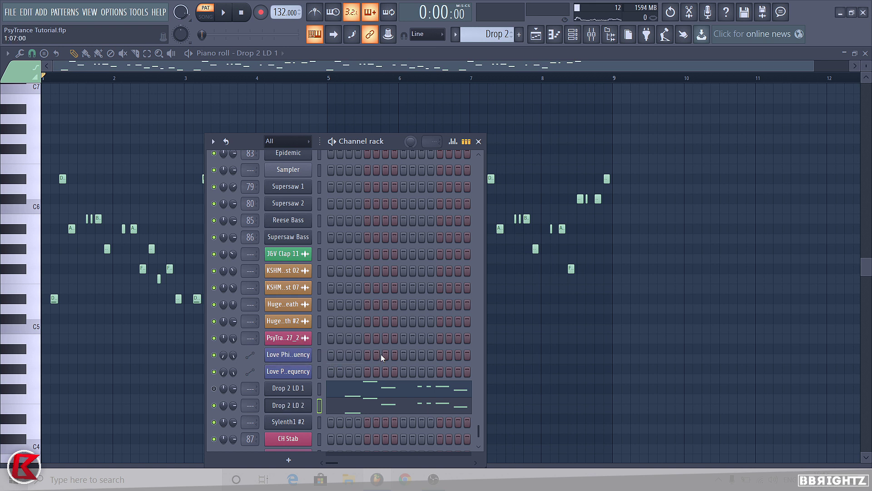
- Open Drop 2 LD 2's notes and duplicate the two A#5 notes in bar 4 up to C#6 as a harmony
click(343, 405)
key(space)
scroll(292, 219, up, 2)
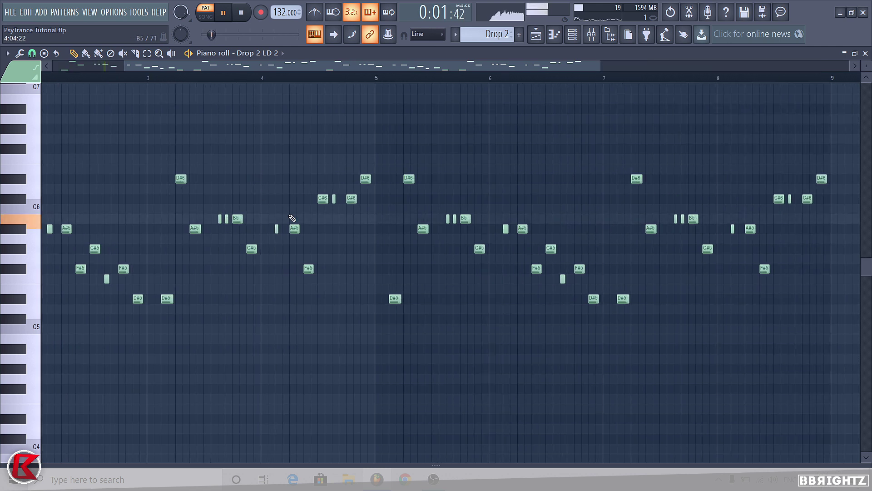
scroll(301, 230, up, 3)
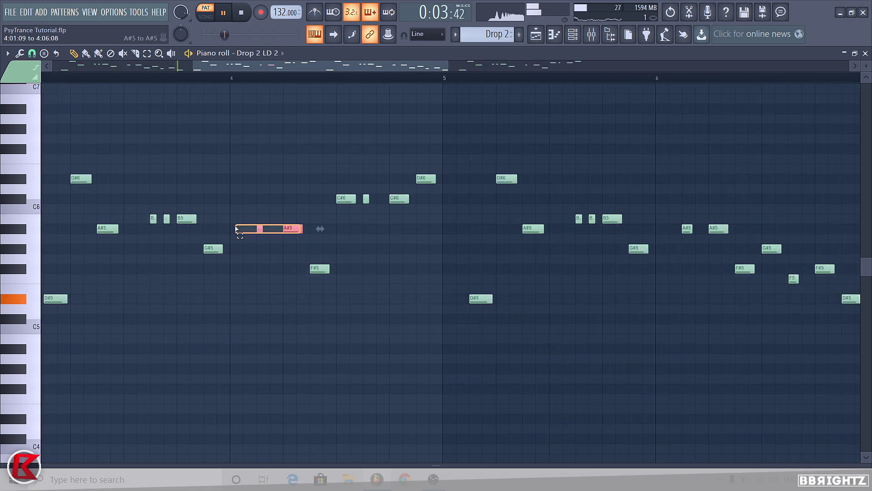
scroll(237, 229, up, 2)
drag(293, 288, 294, 258)
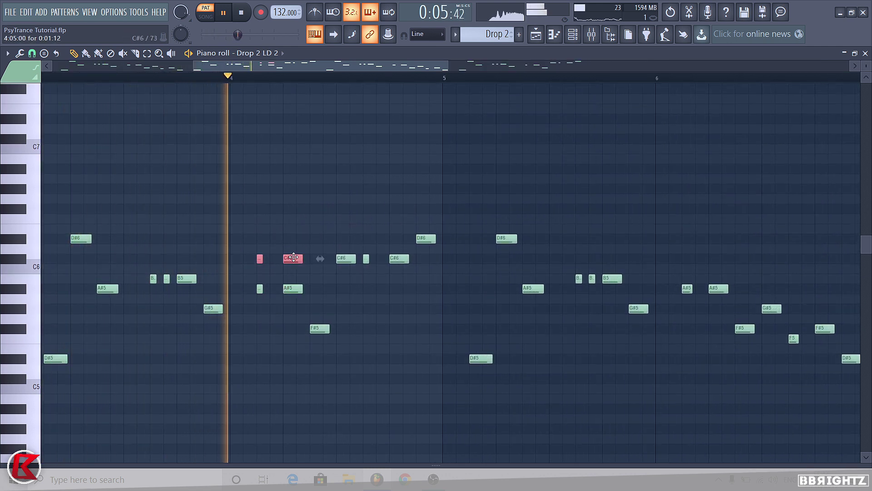
click(325, 289)
key(space)
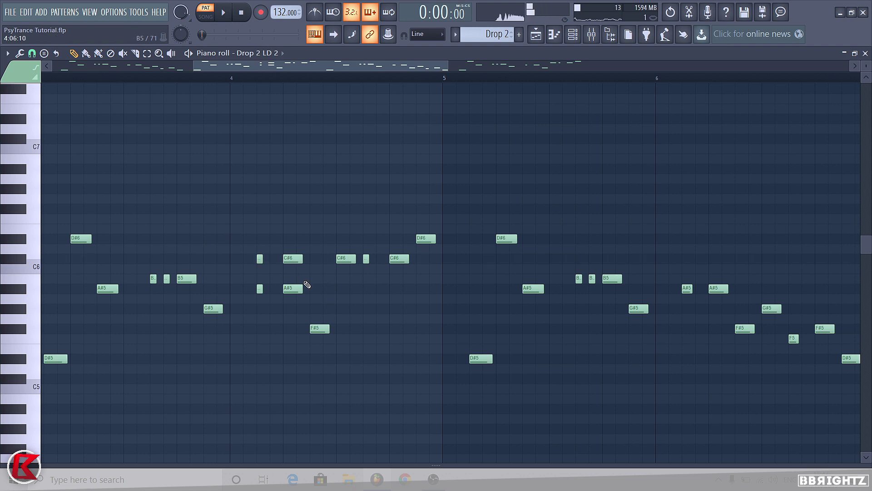
- Add A#5 and F6 harmony notes in bar 4 and transpose the whole Drop 2 LD 2 part down one octave
click(338, 220)
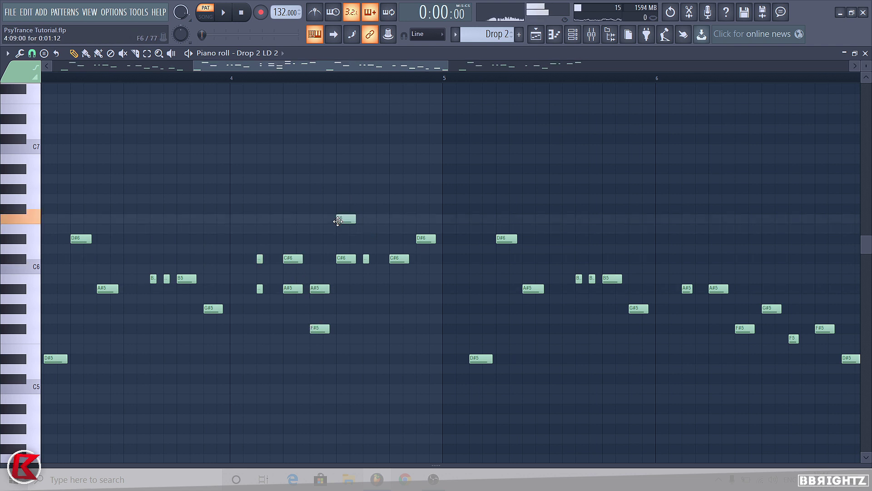
key(space)
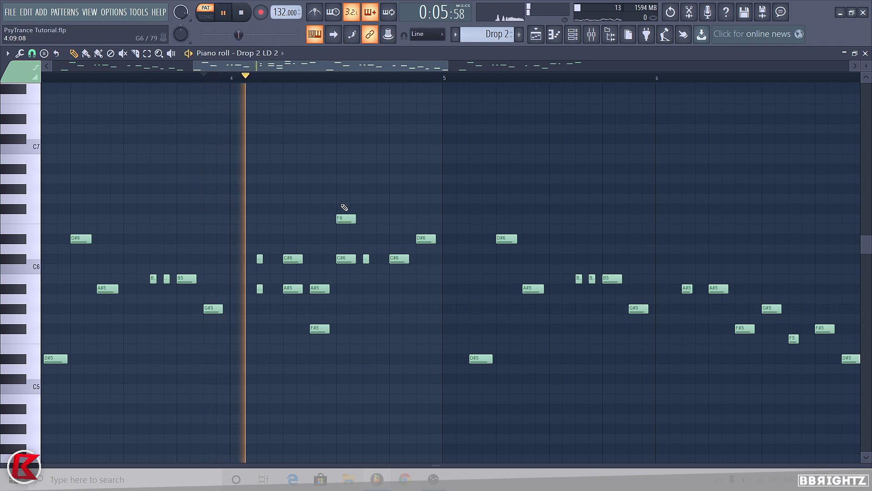
key(space)
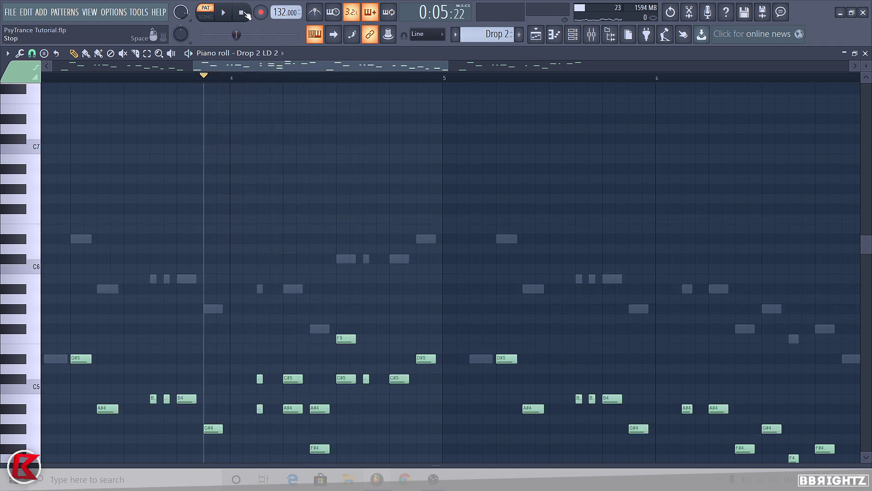
- Complete the bar 4 harmony with F5 notes above the remaining C#5 notes and F#5 above the final D#5 during playback
key(space)
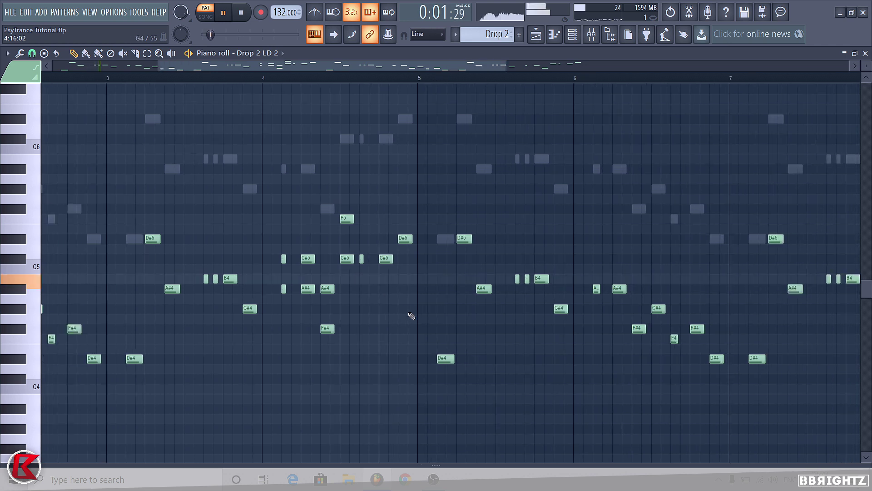
scroll(391, 277, up, 2)
click(352, 219)
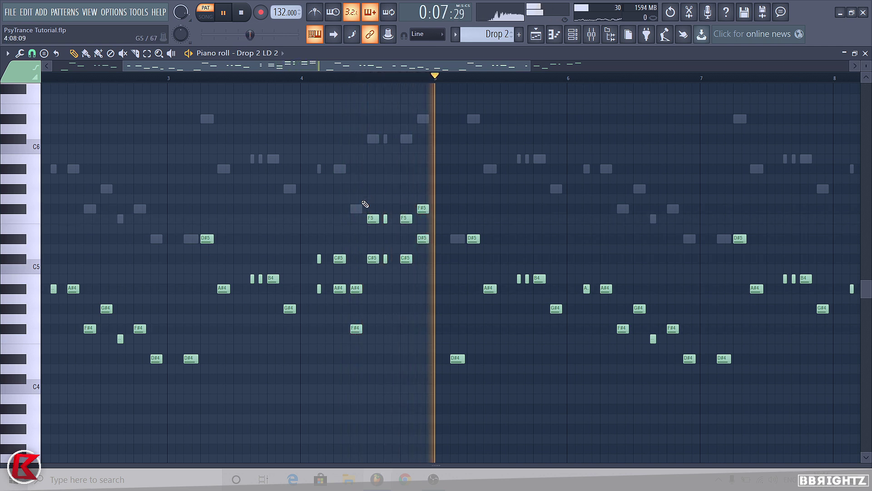
key(space)
- Delete all Drop 2 LD 2 notes in bars 5 to 8
scroll(370, 240, down, 2)
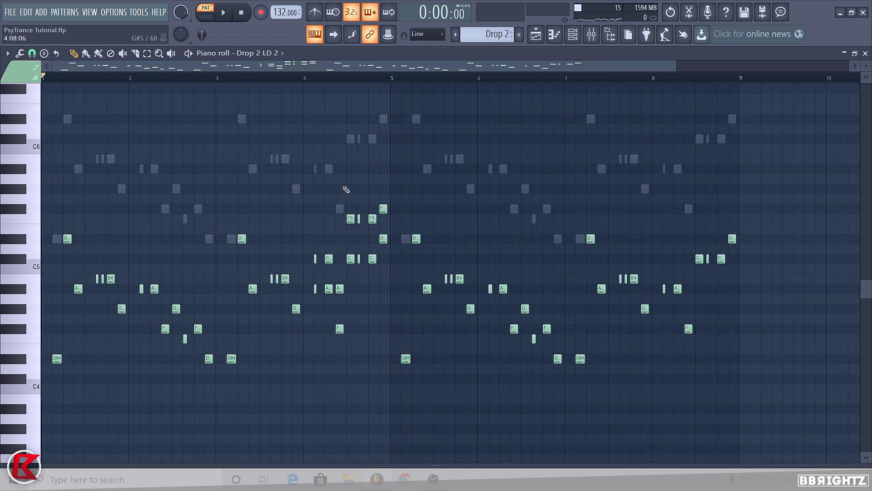
key(space)
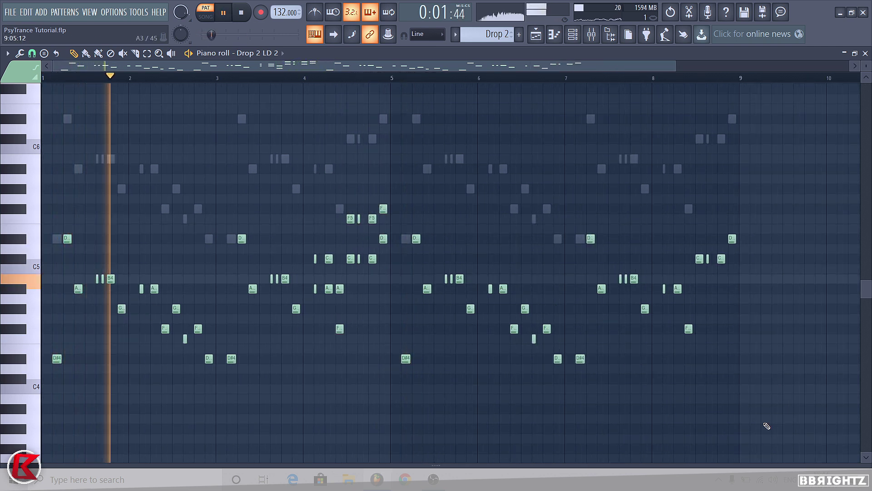
drag(824, 414, 397, 154)
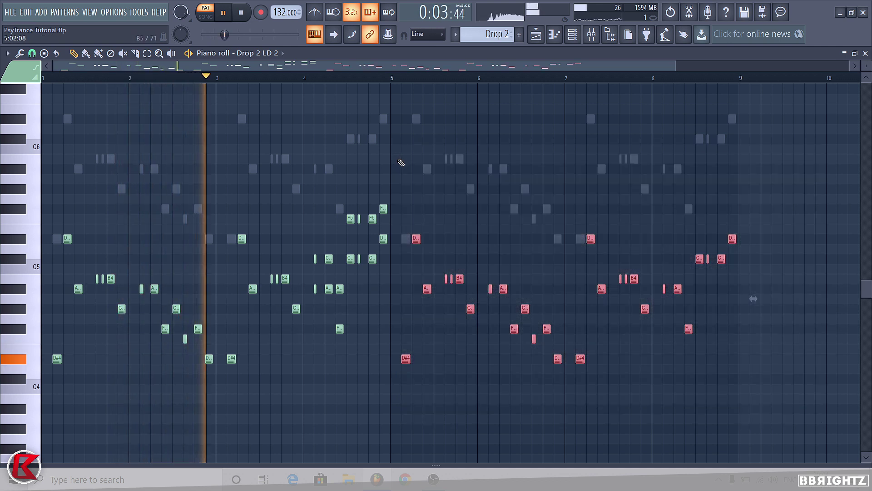
key(Delete)
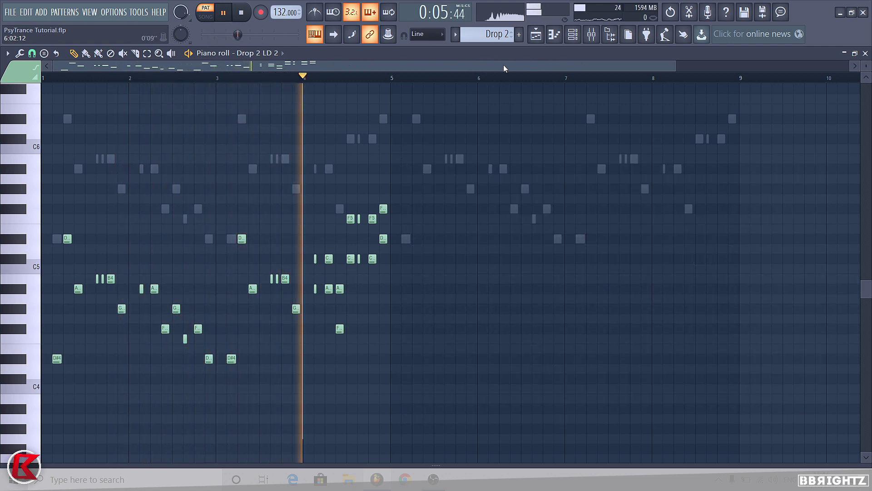
key(space)
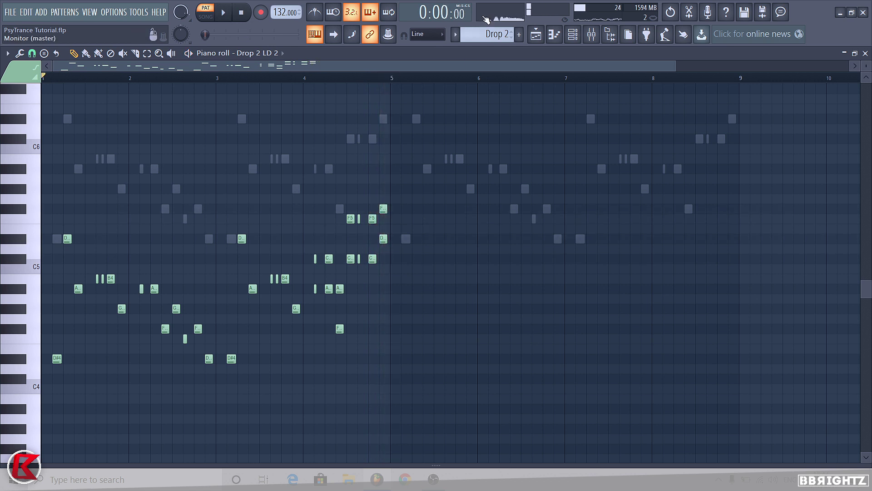
- Unmute the Drop 2 LD 1 channel and play both lead layers together
click(575, 38)
key(space)
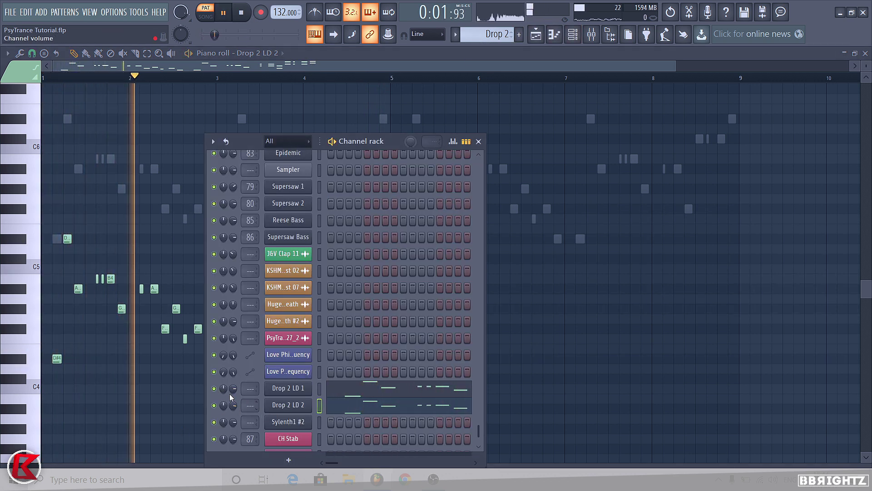
key(F6)
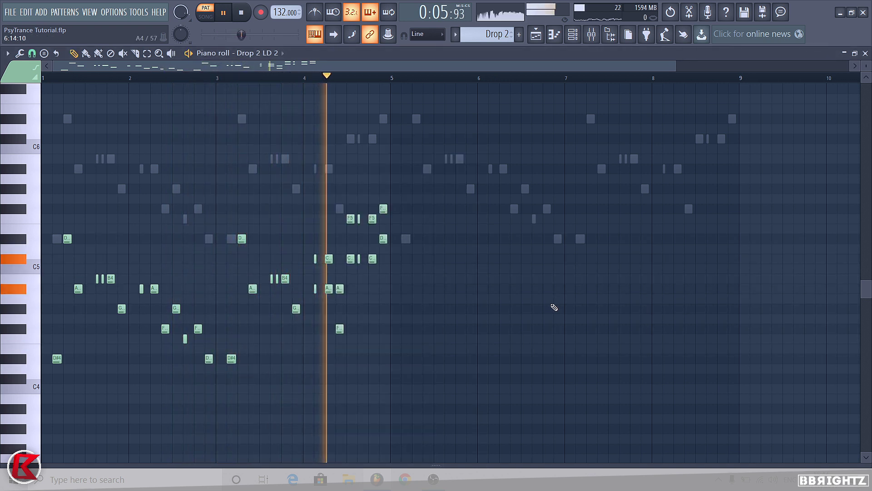
key(space)
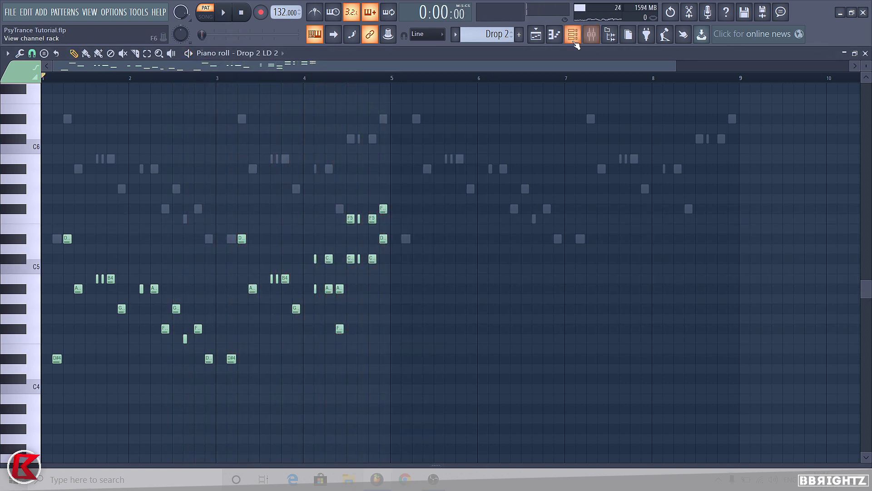
- In Drop 2 LD 1, lower the last C#6 of bar 8 to F#5 and the final D#6 to F5, and play the ending
key(F6)
click(353, 391)
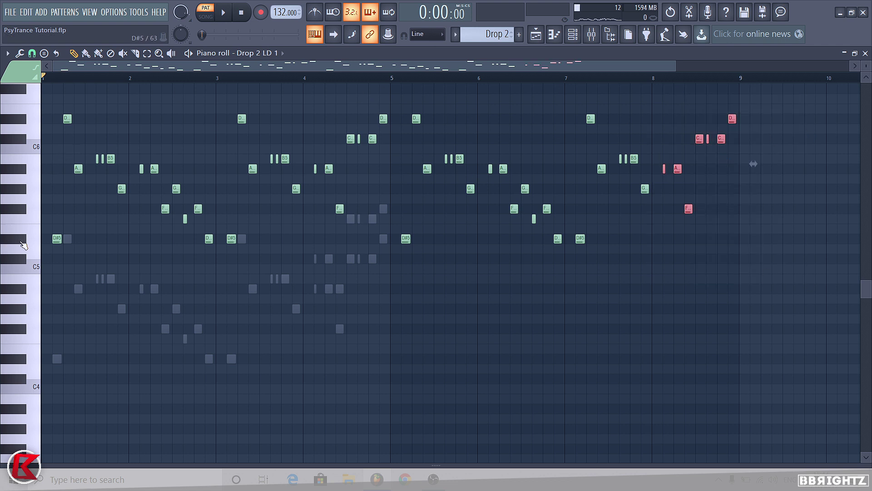
click(21, 239)
scroll(750, 163, up, 3)
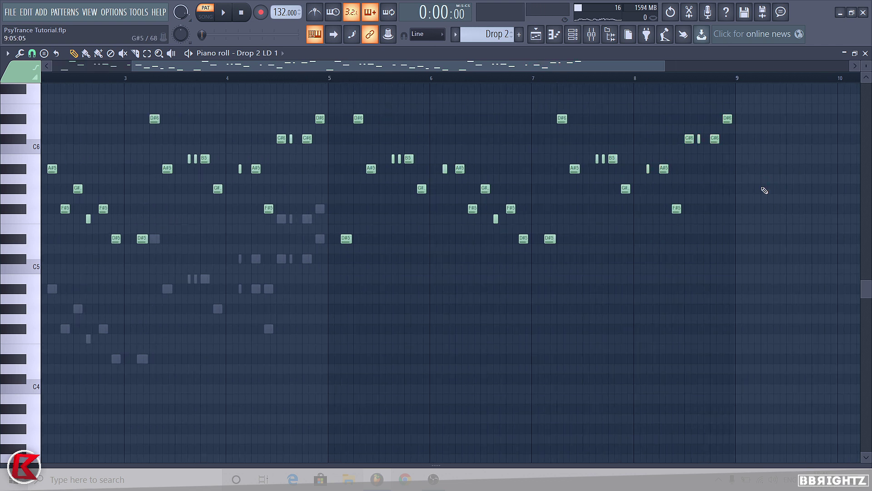
drag(708, 140, 708, 210)
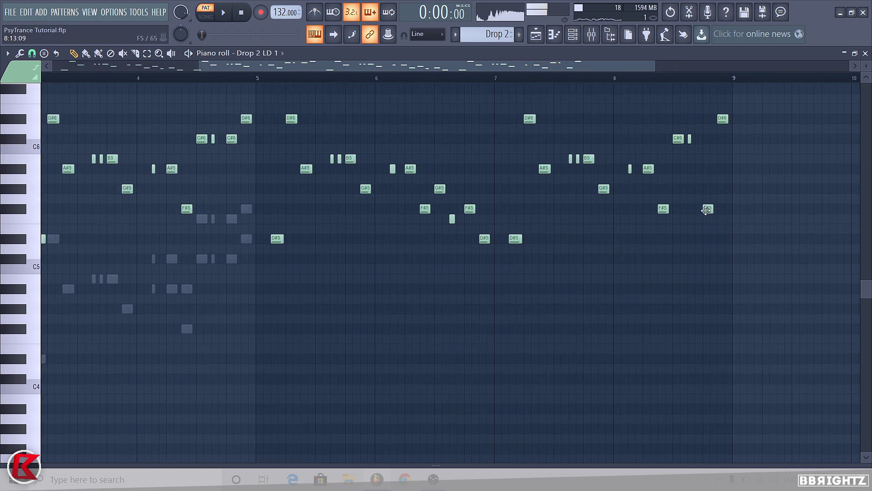
drag(723, 120, 722, 221)
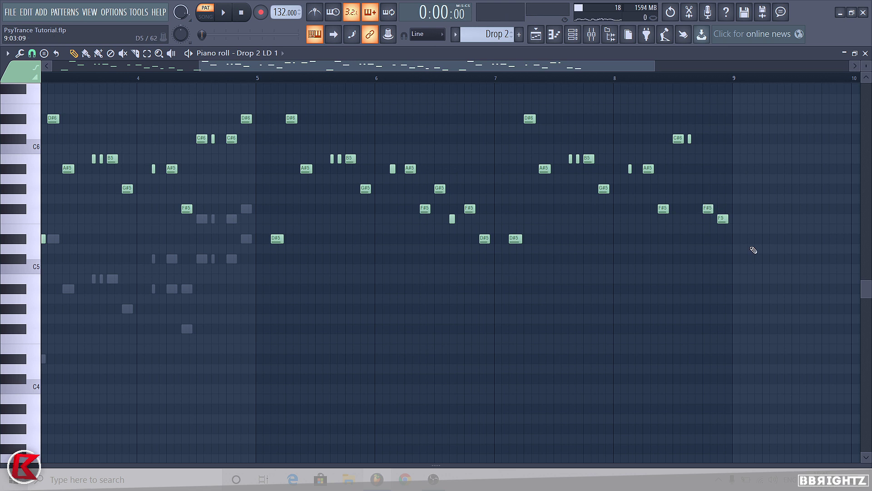
click(702, 81)
key(space)
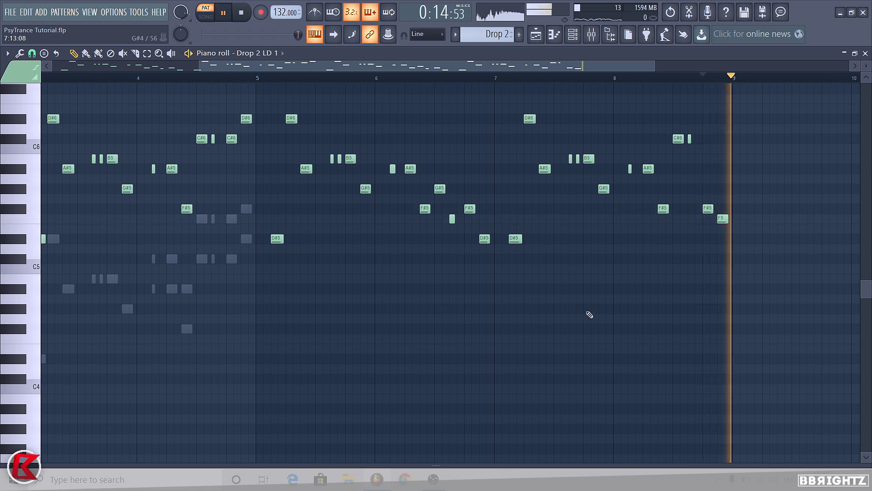
- Stop playback and audition F#5, F5 and D#5 and other candidate notes on the keyboard for the melody's ending
key(space)
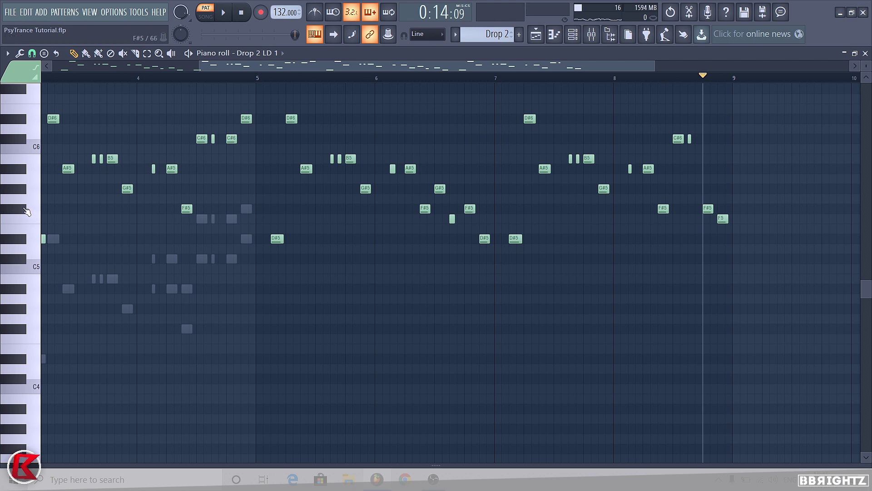
click(25, 210)
click(34, 220)
click(19, 241)
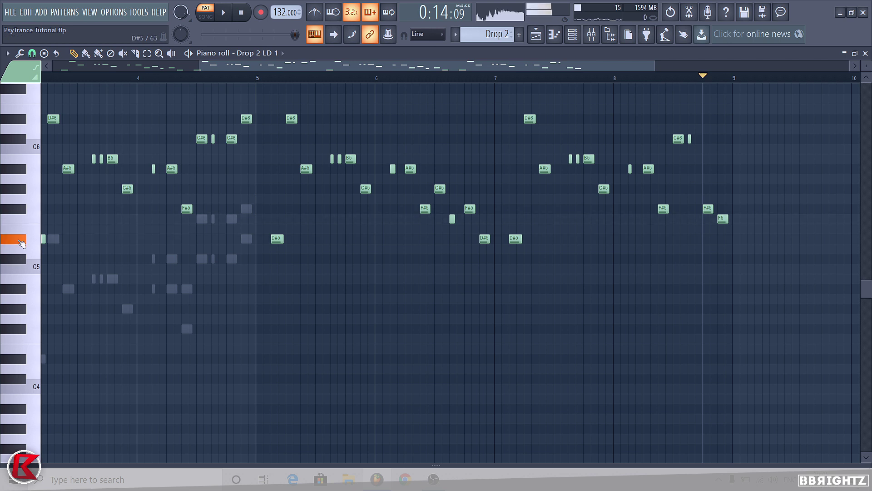
key(g)
key(v)
key(d)
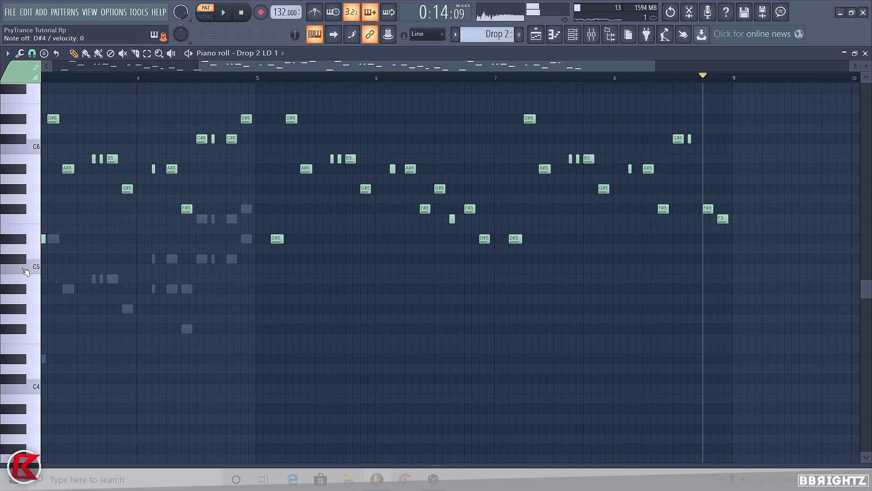
key(d)
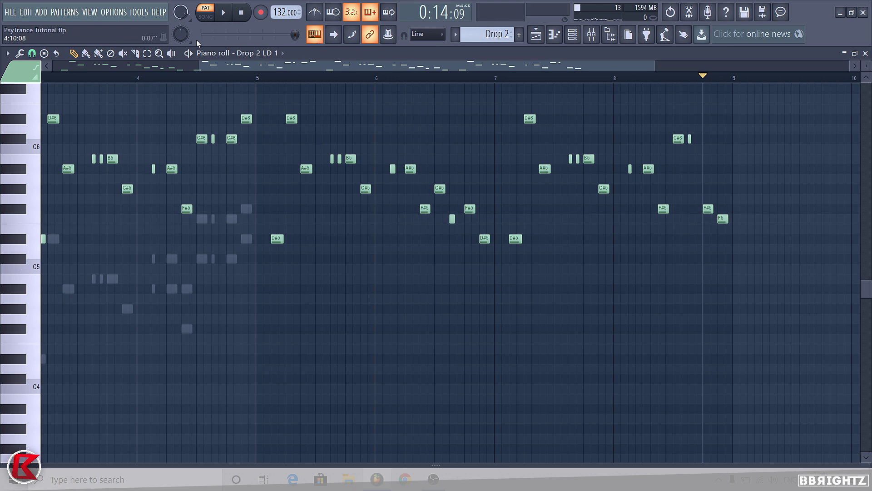
- Play the Drop 2 pattern from the start and follow the Drop 2 LD 1 melody through bars 5 to 8
click(242, 13)
click(573, 34)
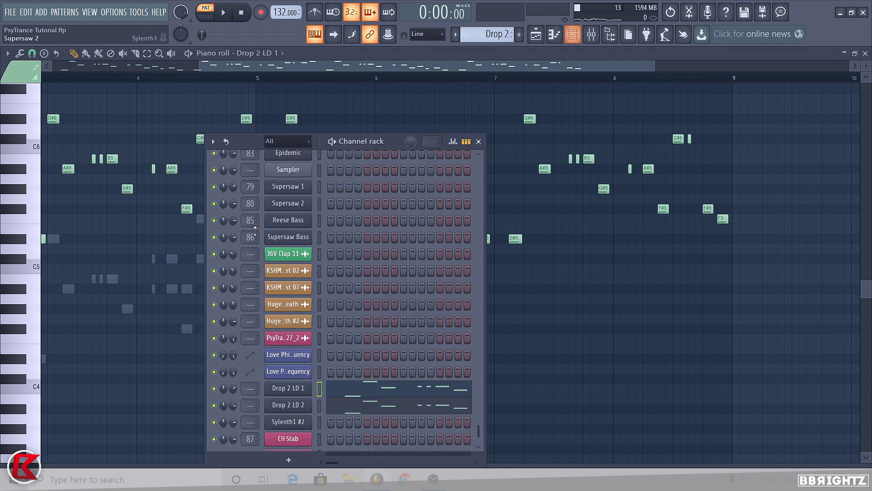
key(F6)
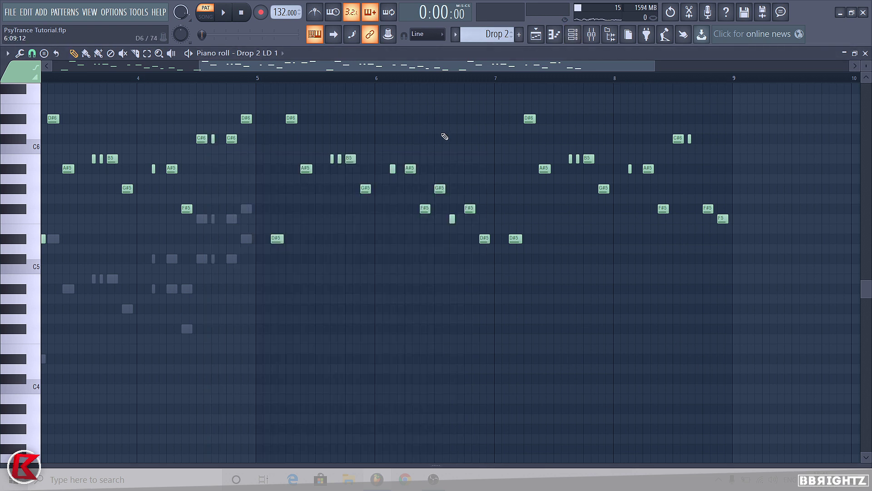
scroll(423, 141, down, 3)
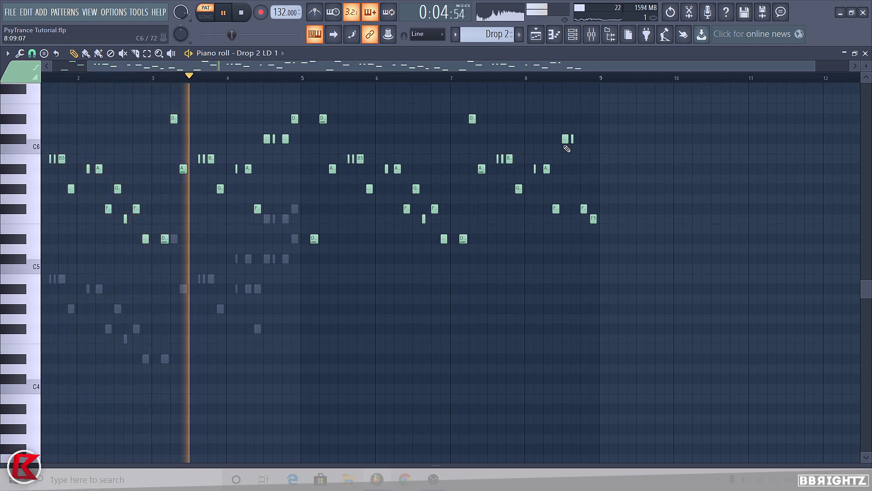
scroll(481, 204, up, 1)
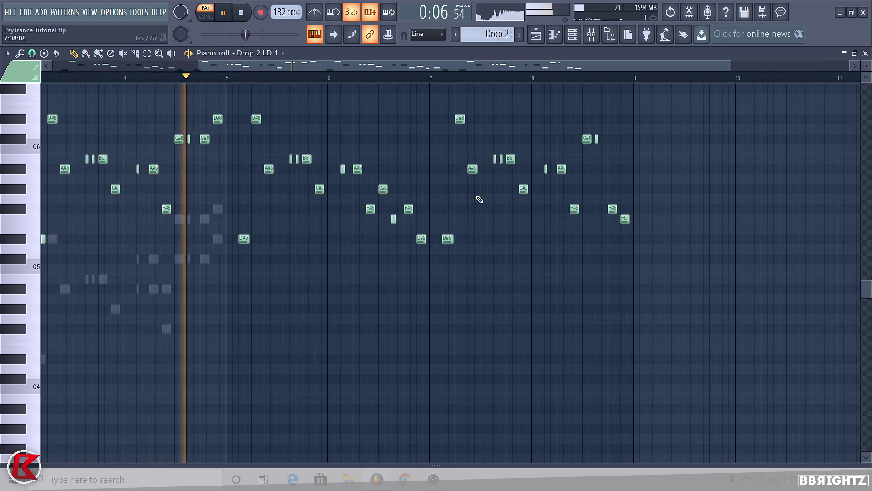
scroll(482, 197, up, 1)
scroll(475, 194, up, 1)
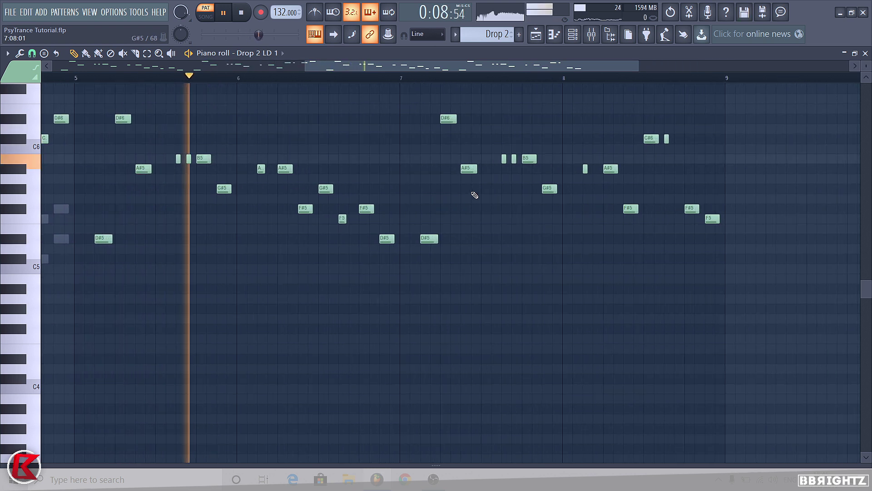
scroll(418, 214, down, 1)
scroll(454, 227, up, 1)
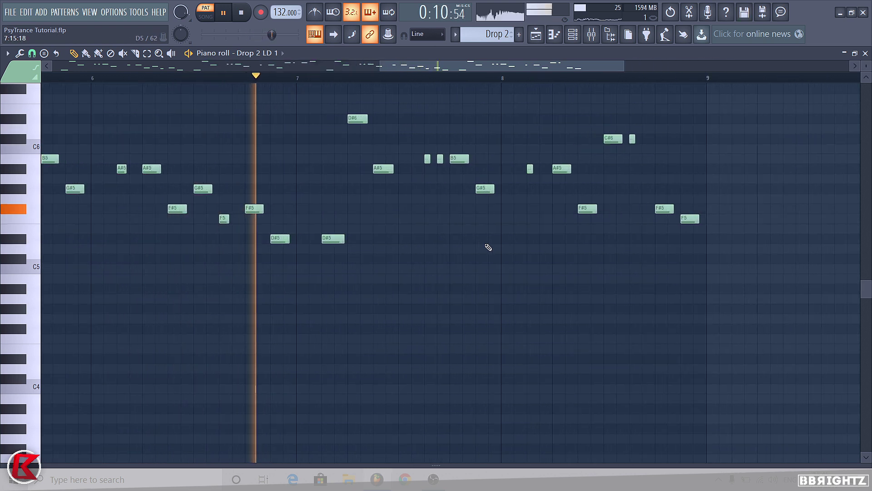
- Replace the D#6 and A#5 in bar 7 with a short F5 and an F#5, and play the passage
key(space)
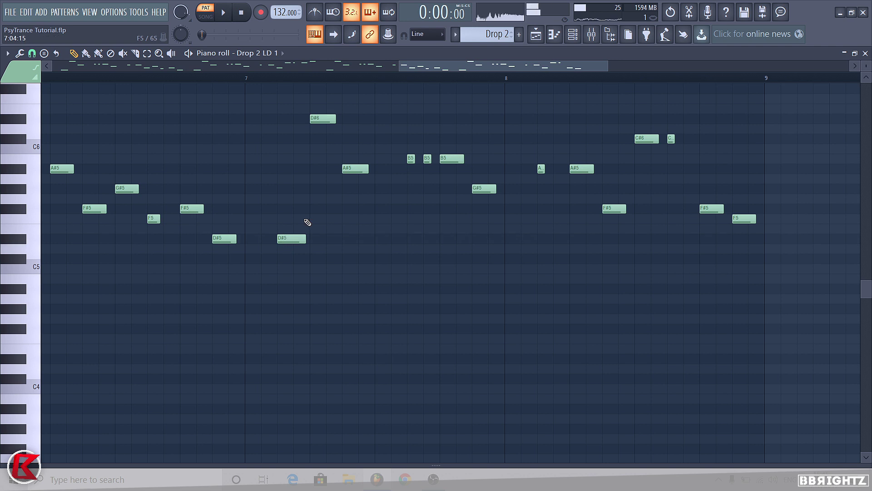
drag(356, 166, 324, 219)
scroll(224, 72, up, 1)
click(224, 75)
key(space)
scroll(537, 235, up, 1)
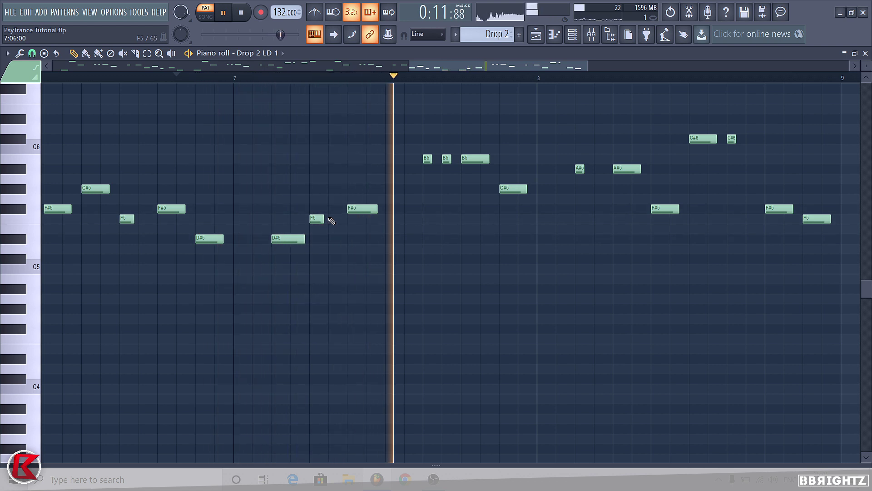
- Lengthen the short F5 in bar 7 so it ends just before the following F#5, and play it back
key(space)
key(alt+shift)
drag(330, 221, 336, 220)
key(space)
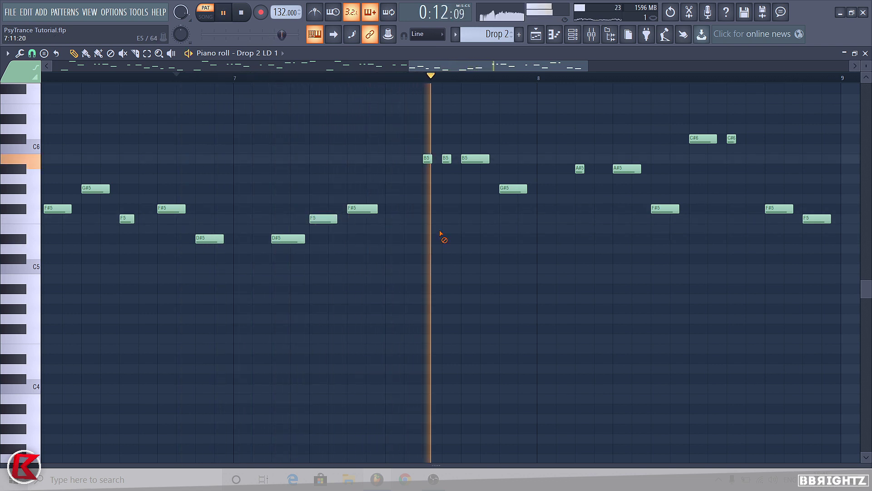
- Try lowering the three B5 notes in bar 7 to G#5 and raising the following G#5 to A#5 during playback
key(space)
scroll(330, 149, down, 1)
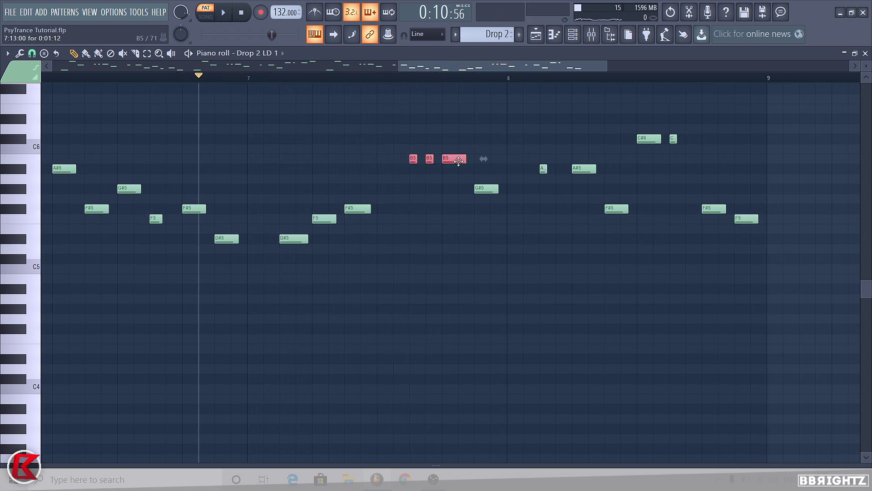
click(400, 209)
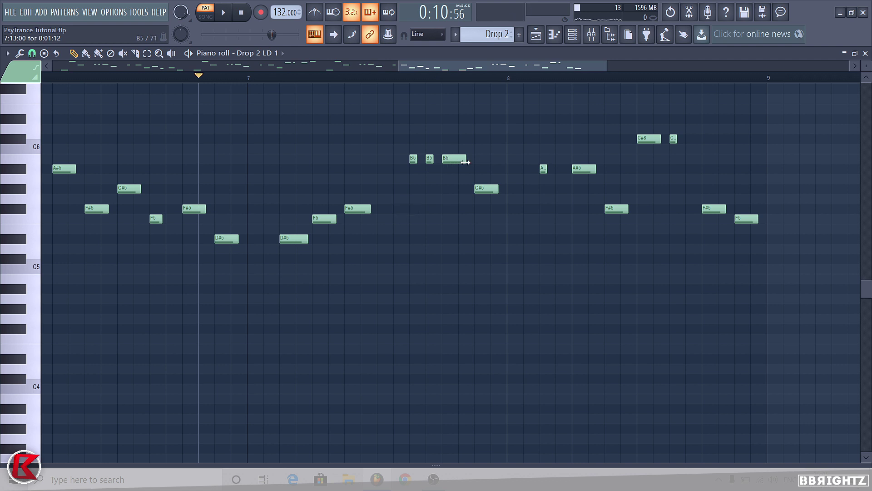
key(space)
drag(489, 190, 490, 168)
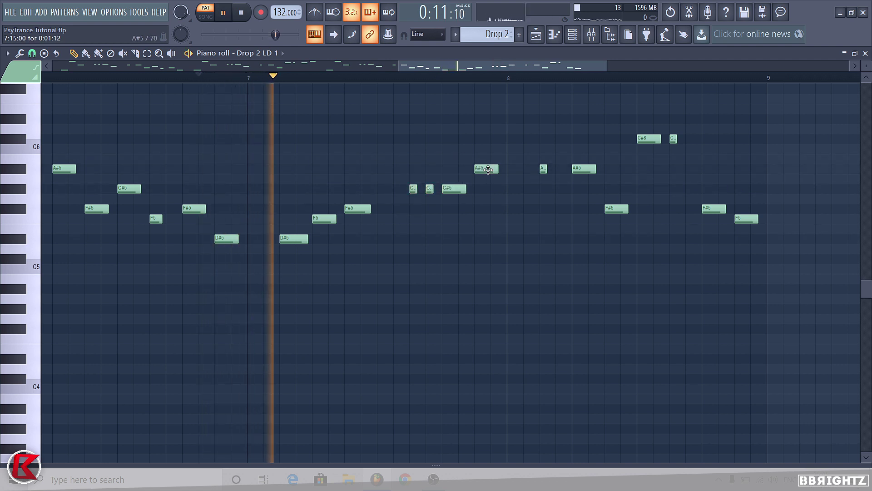
key(space)
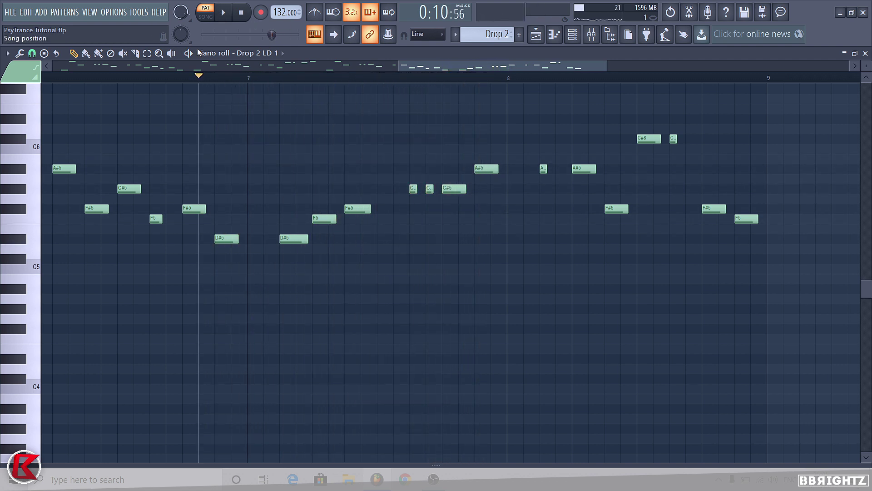
drag(113, 78, 68, 86)
key(space)
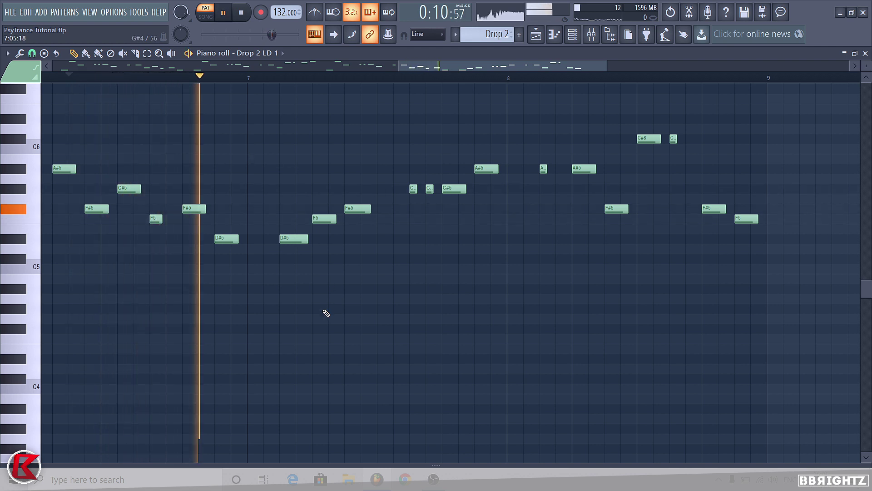
- Set the three repeated notes in bar 7 to F#5 and the note after them to G#5, and play from bar 7
key(space)
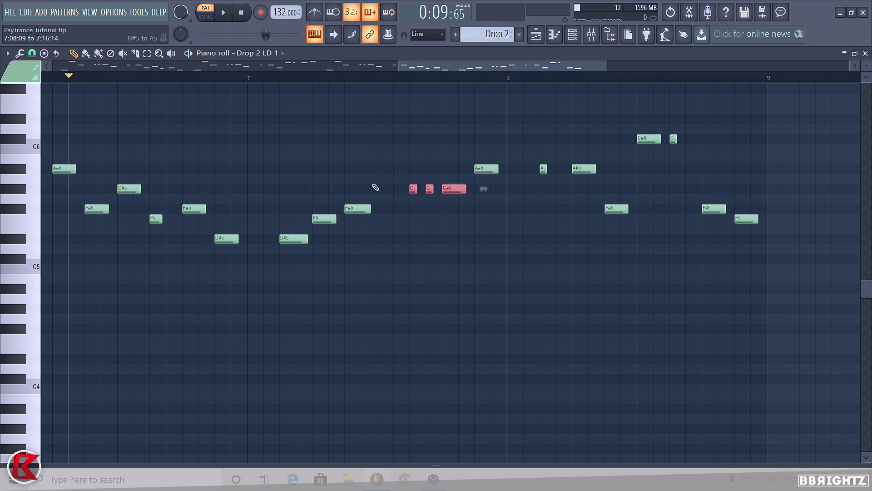
key(shift+Down)
key(shift+Down)
drag(482, 181, 482, 200)
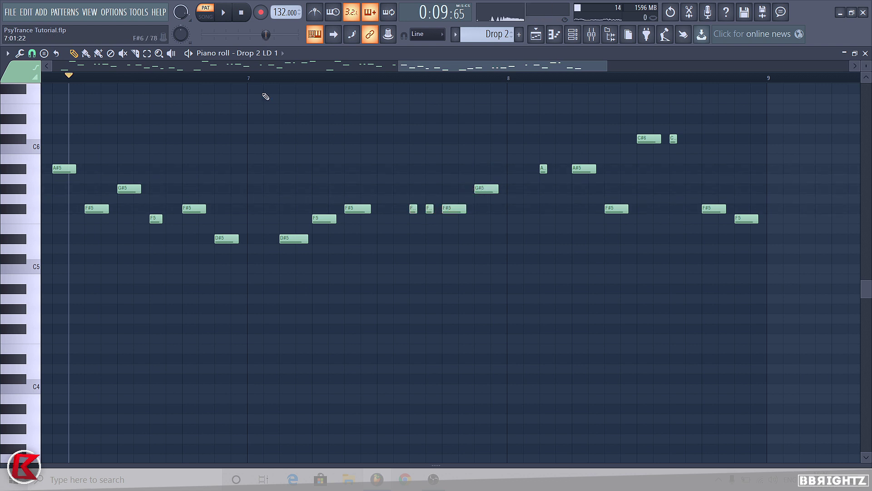
click(250, 78)
key(space)
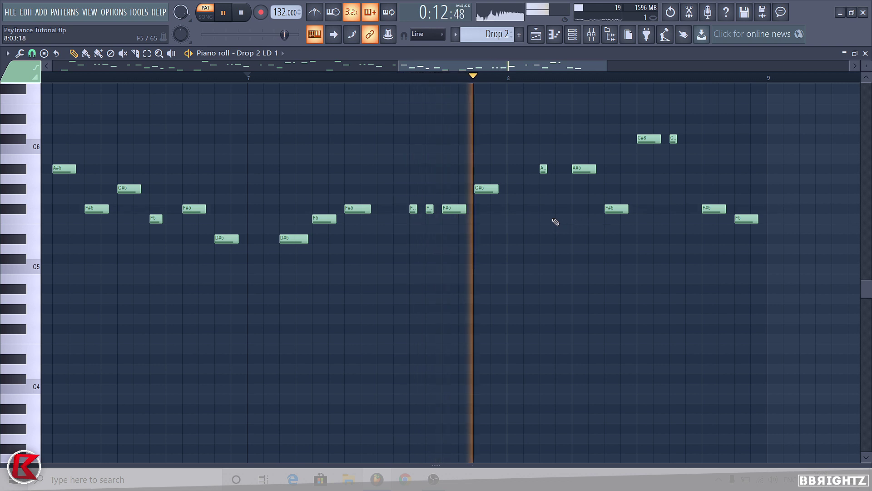
- Raise the first two A#5 notes of bar 8 to B5 and the following F#5 to A#5, checking by playback
key(space)
scroll(508, 167, down, 3)
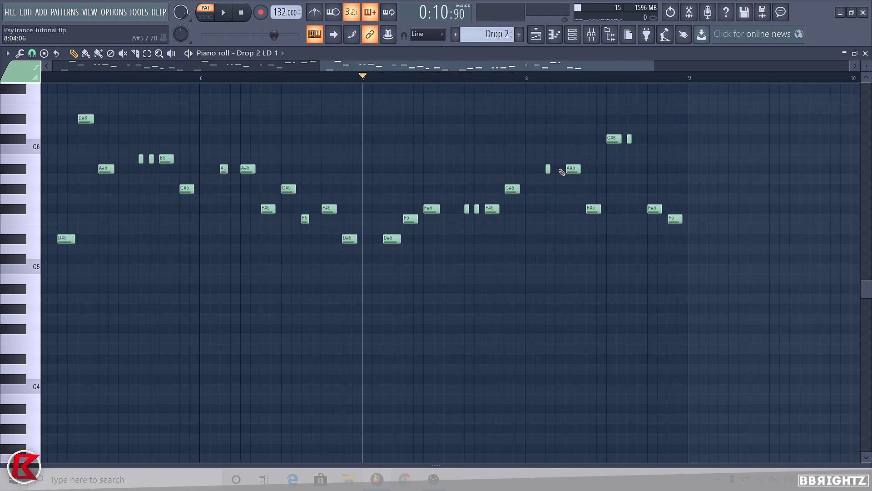
drag(570, 170, 570, 160)
key(space)
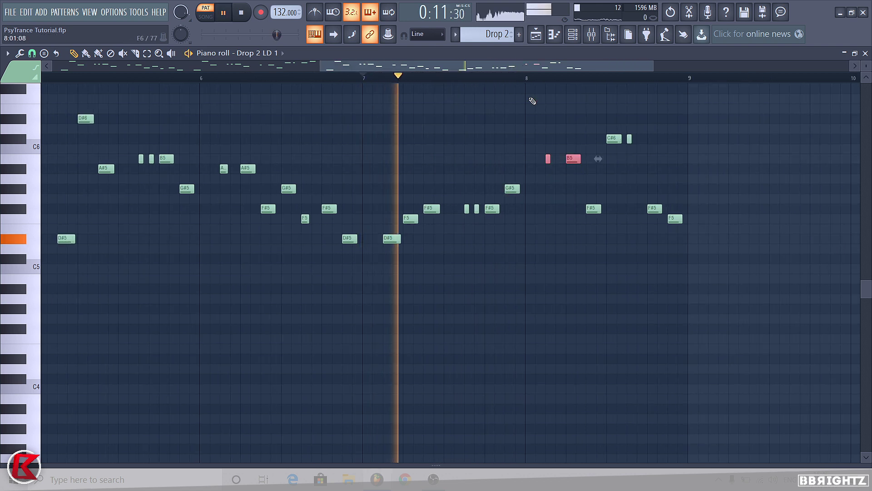
click(562, 239)
right_click(564, 238)
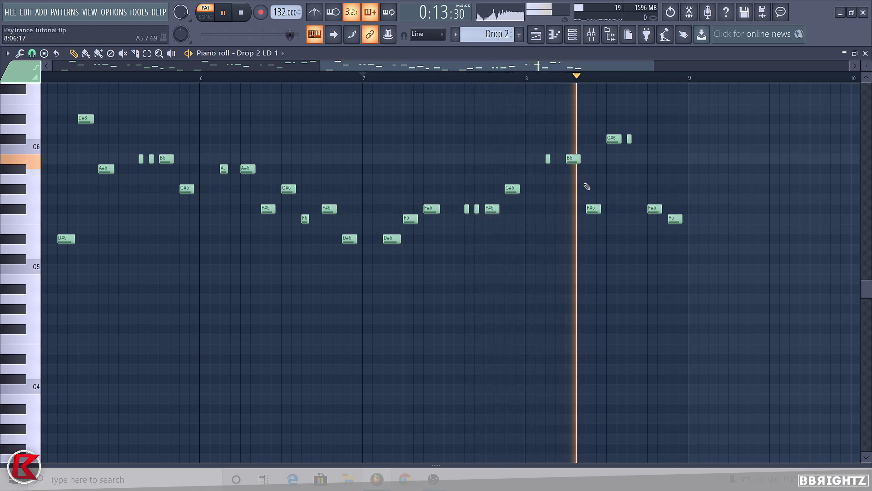
key(space)
drag(592, 209, 593, 169)
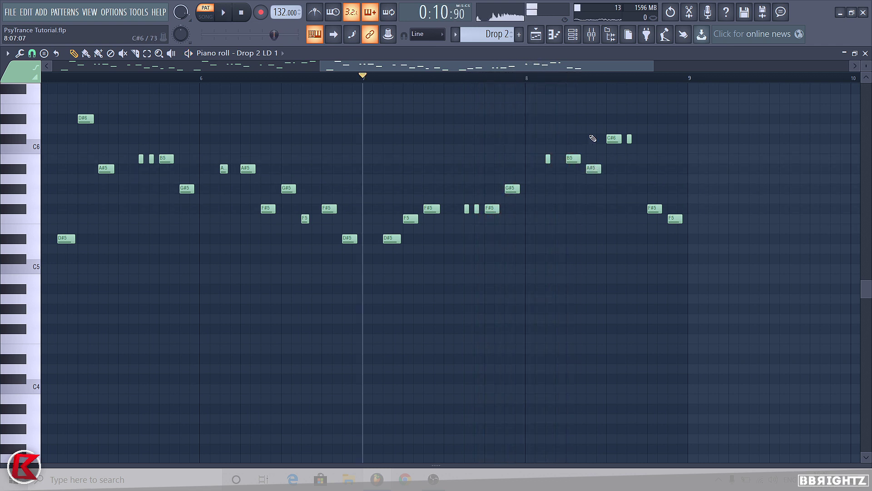
key(space)
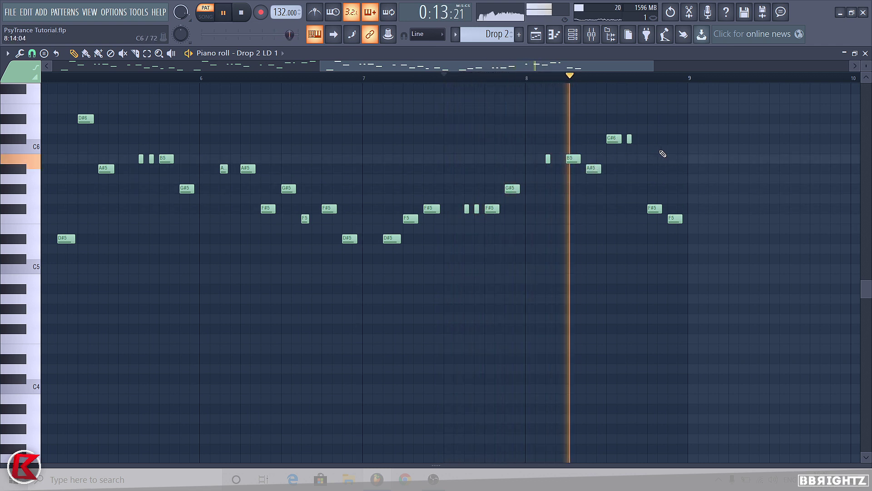
- Try lowering the long C#6 in bar 8 to G#5 and the short C#6 to A#5, and play the ending
key(space)
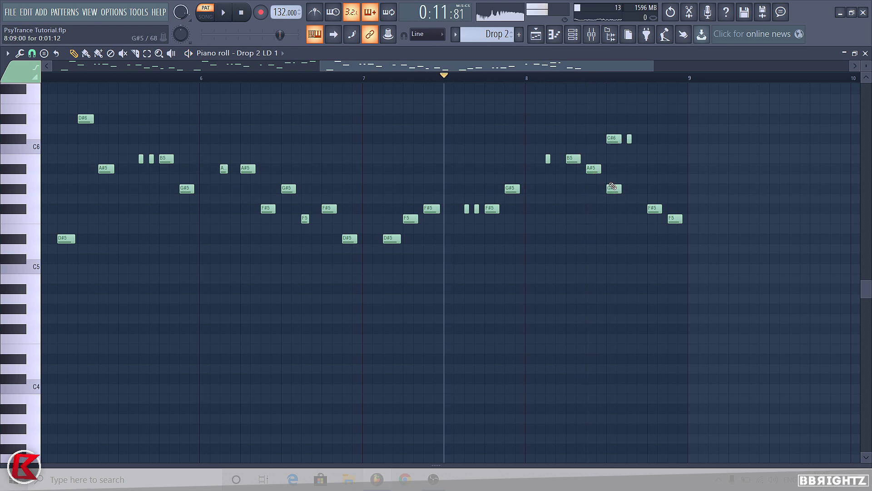
drag(630, 143, 629, 175)
key(space)
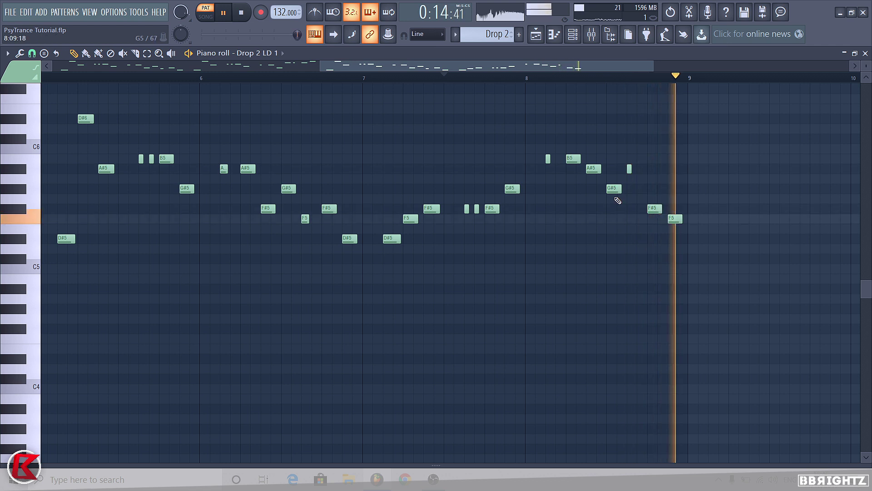
key(space)
drag(443, 82, 485, 85)
key(space)
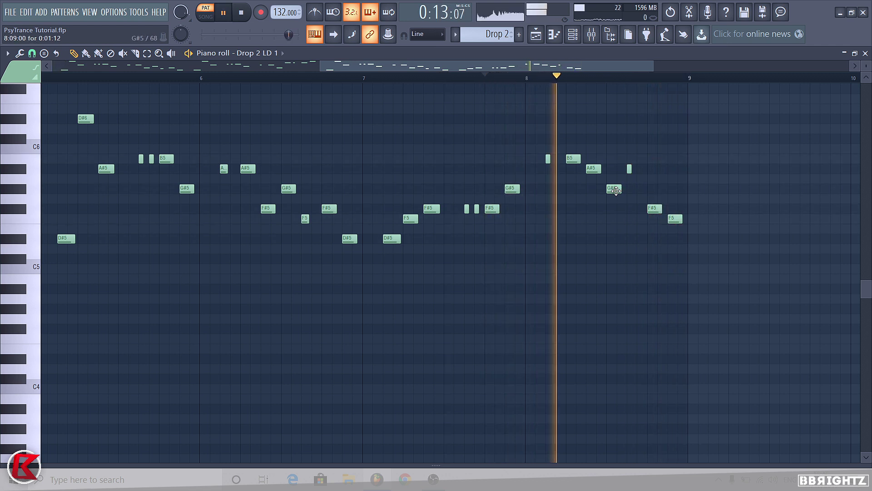
- Set the long note after bar 8's A#5 to F#5 and the short one to G#5, and play the pattern from the start
key(space)
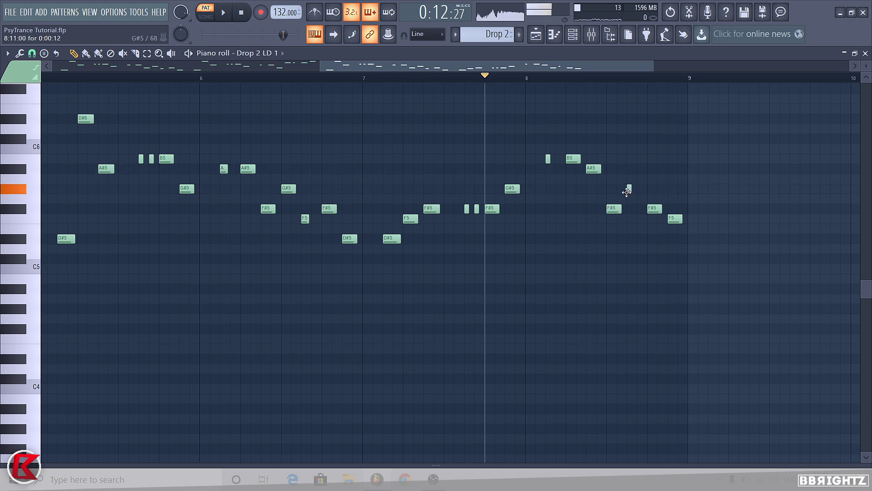
key(space)
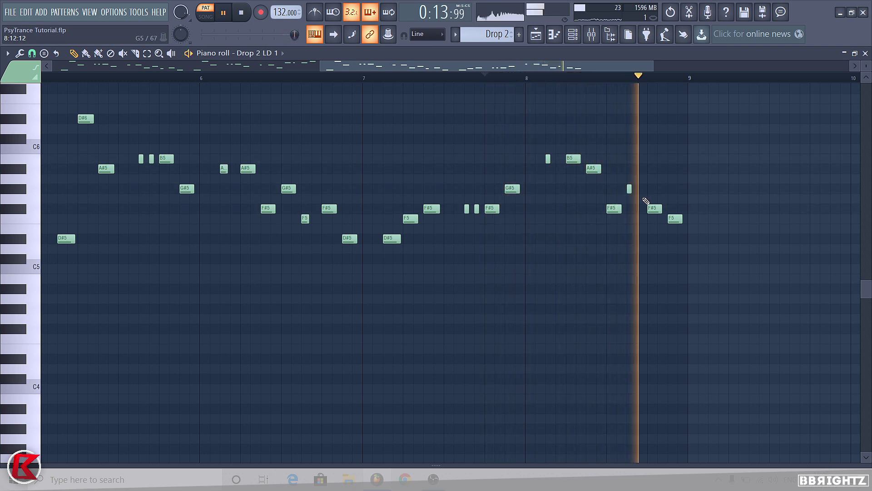
click(242, 14)
key(space)
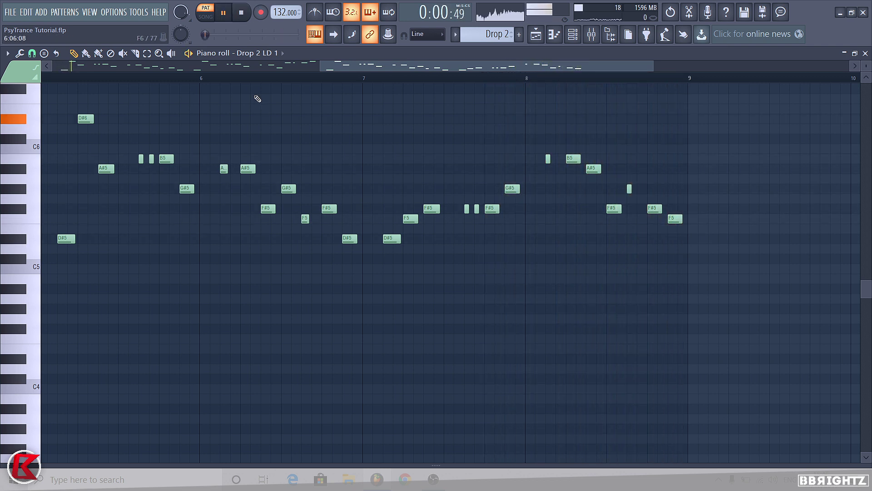
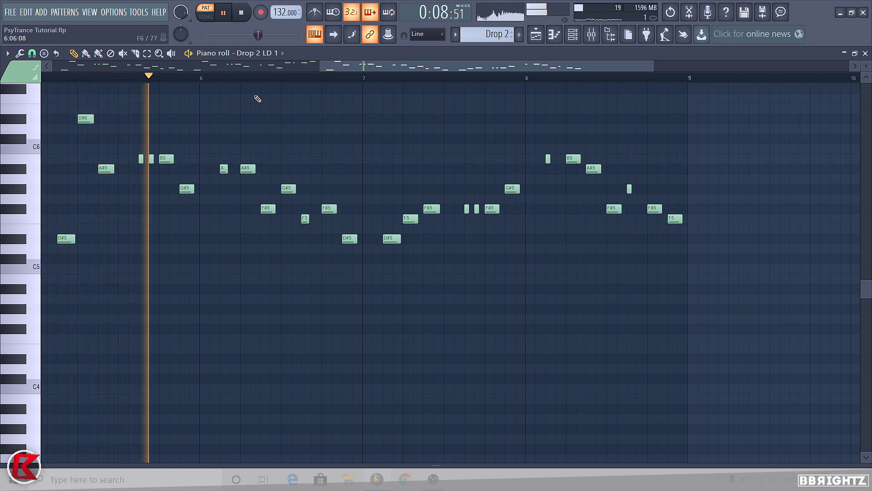
ctrl+scroll(335, 172, down, 2)
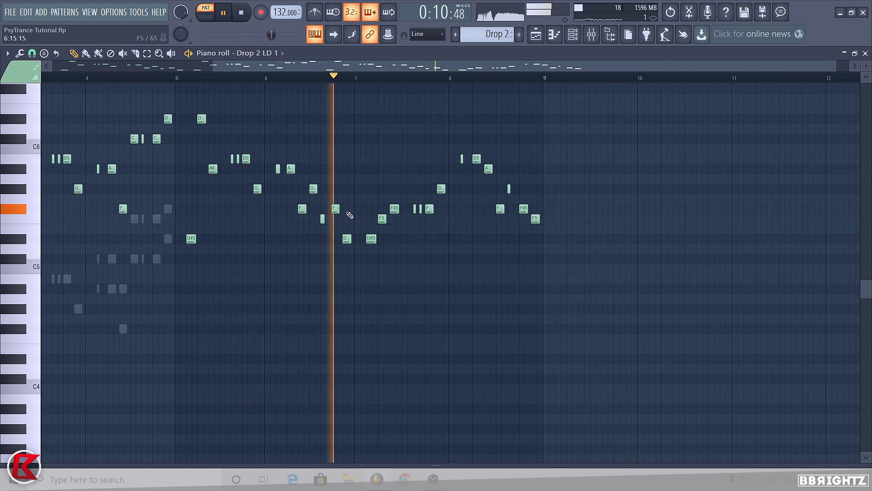
ctrl+scroll(429, 254, up, 2)
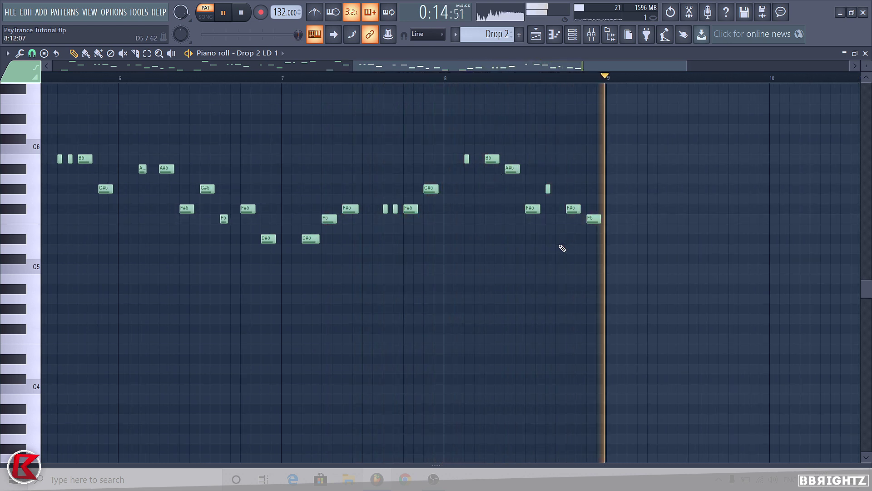
- Lower the final note of bar 8 to C#5 and play the ending from bar 8
key(space)
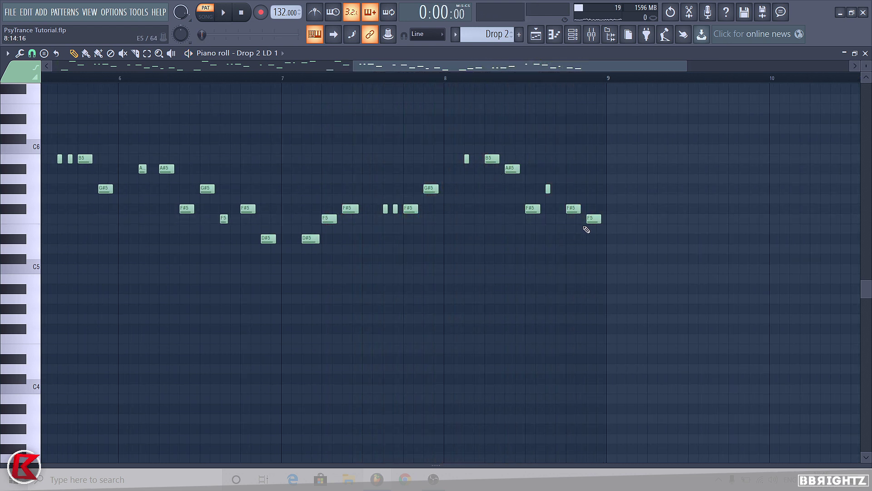
click(478, 78)
ctrl+scroll(616, 218, up, 2)
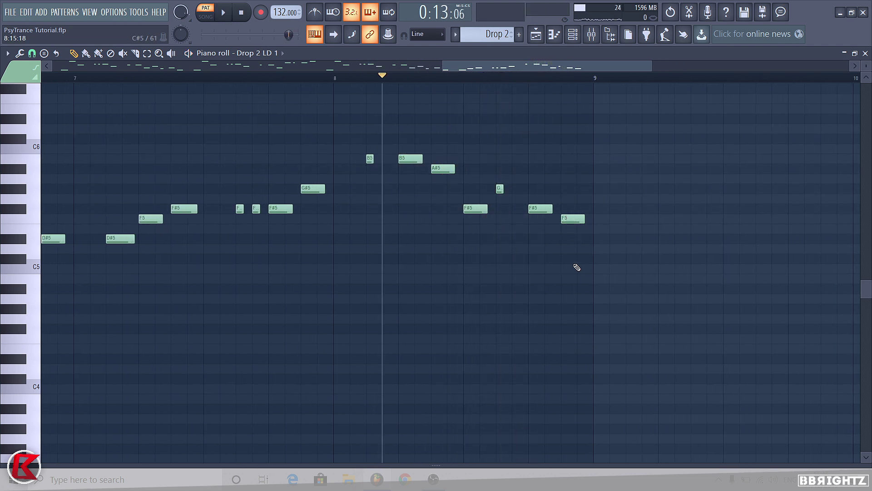
drag(572, 221, 571, 262)
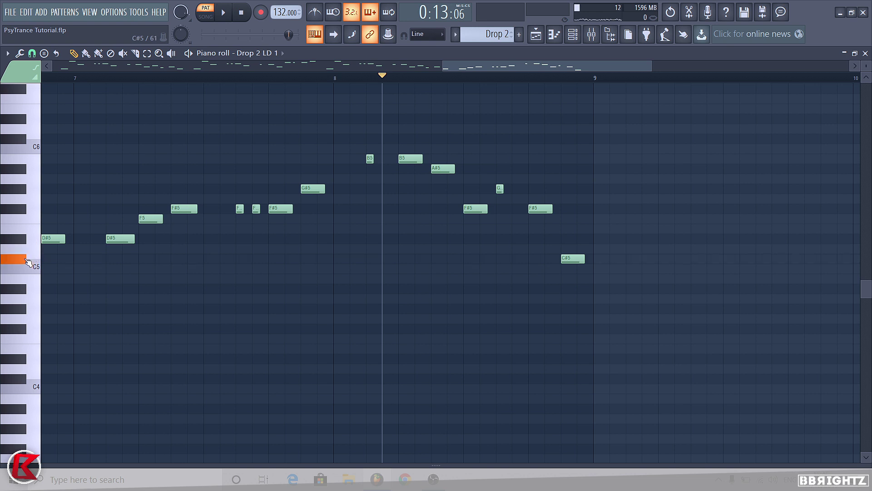
click(21, 239)
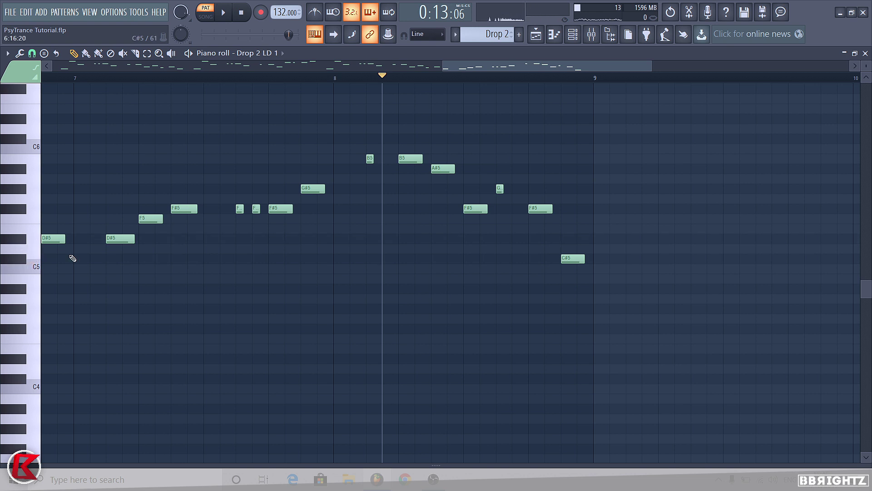
key(space)
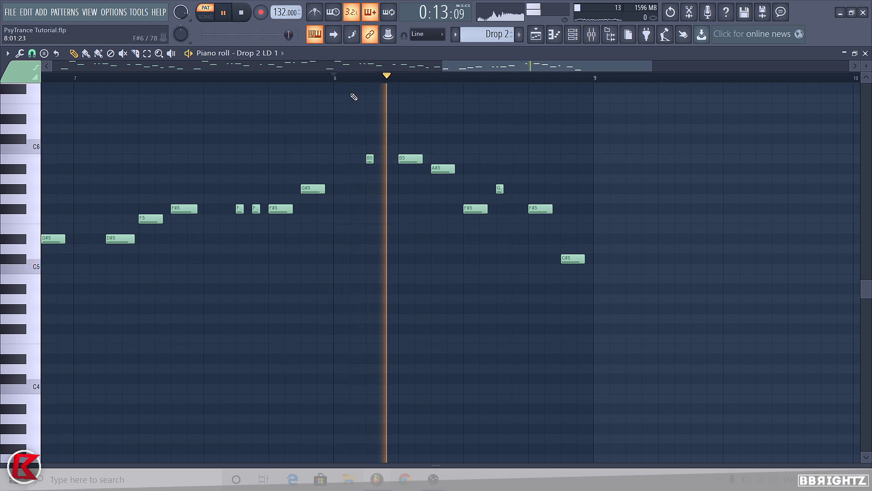
key(space)
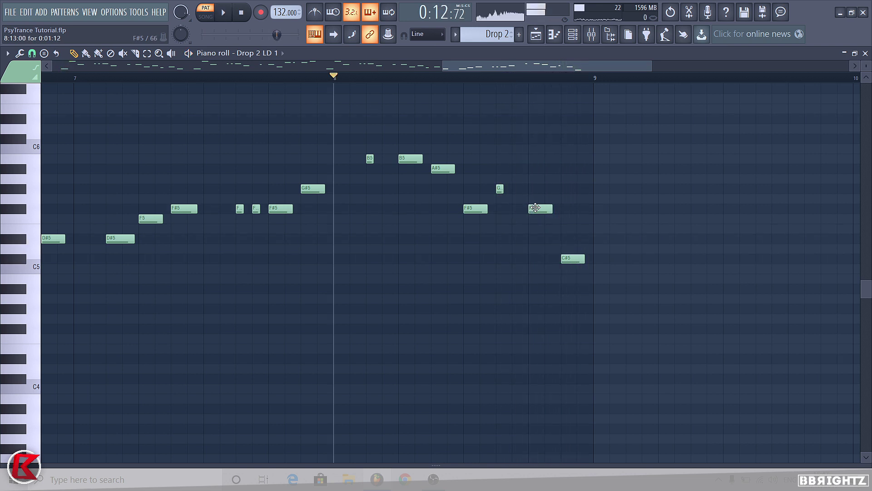
- Try the second-to-last note of bar 8 at F5 during playback, and move it back to F#5
drag(538, 209, 538, 221)
key(space)
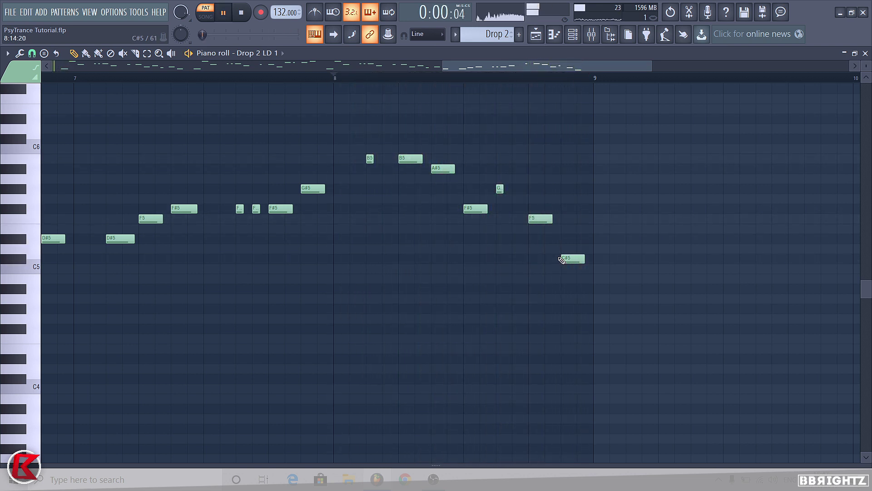
scroll(500, 231, down, 3)
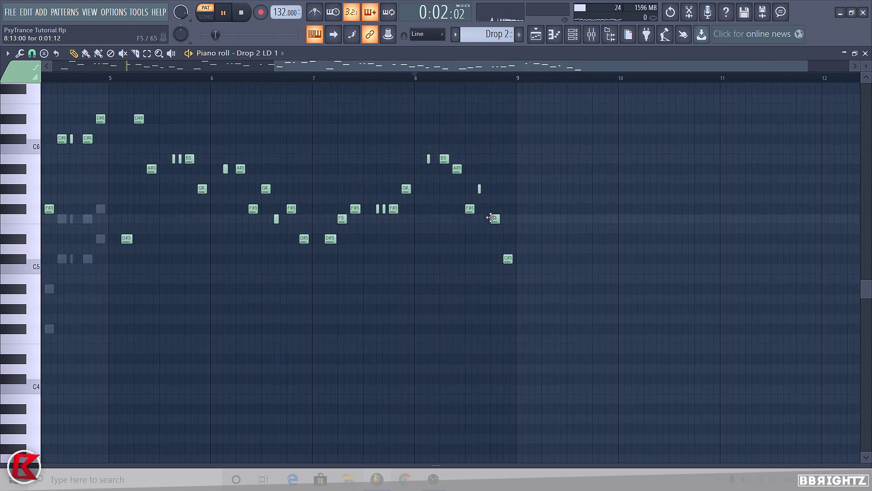
drag(493, 217, 493, 207)
- Stop playback, open the Drop 2 LD 2 notes and copy the melody of bars 1-4 into bars 5-8
click(573, 34)
key(space)
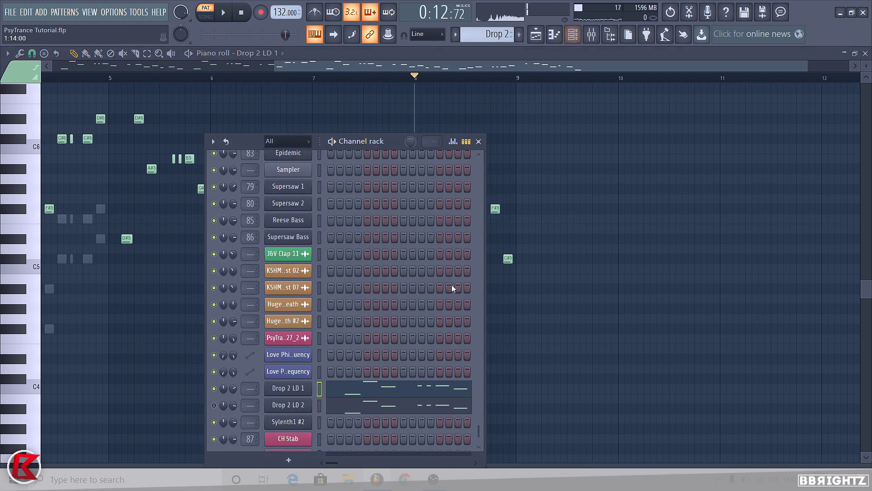
click(347, 411)
scroll(458, 355, down, 2)
drag(435, 359, 44, 188)
drag(53, 357, 354, 355)
scroll(351, 306, up, 3)
scroll(150, 337, left, 2)
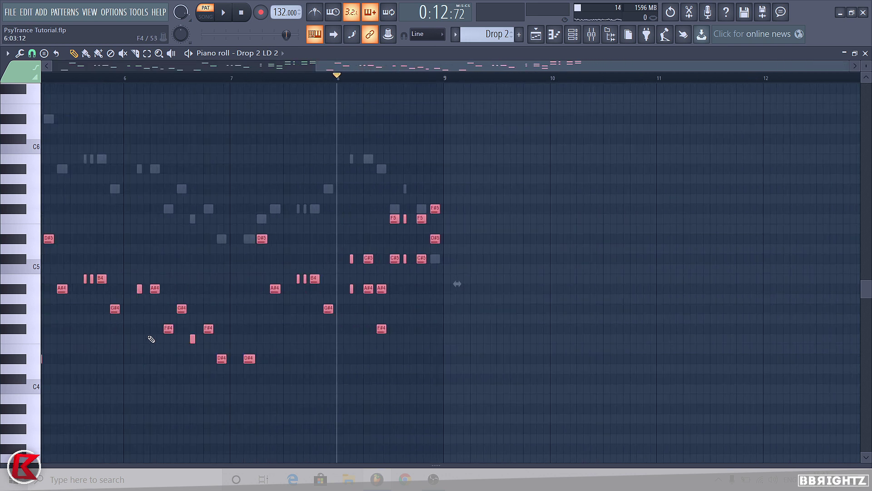
click(302, 364)
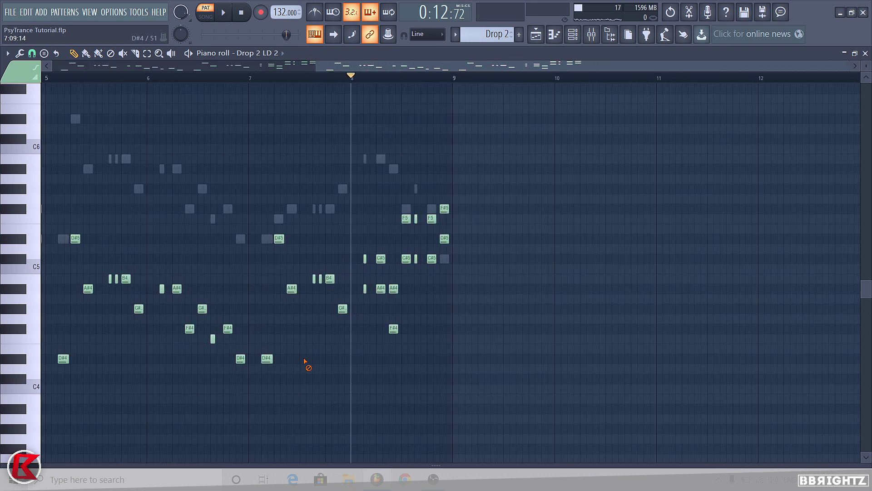
- In bar 7 of Drop 2 LD 2, replace the D#5 note with F4 and lower the A#4 and three B4 notes to F#4
scroll(300, 271, down, 1)
right_click(269, 241)
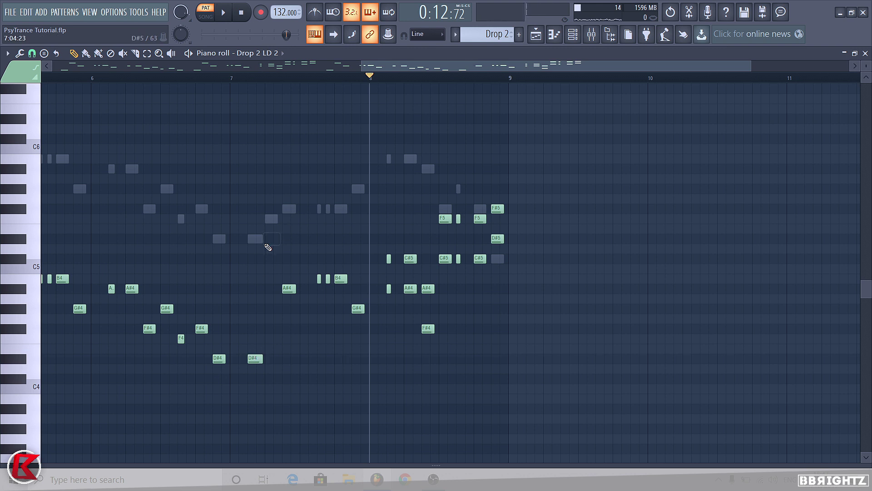
click(268, 338)
double_click(297, 279)
key(Escape)
click(297, 280)
right_click(296, 281)
drag(289, 286, 289, 327)
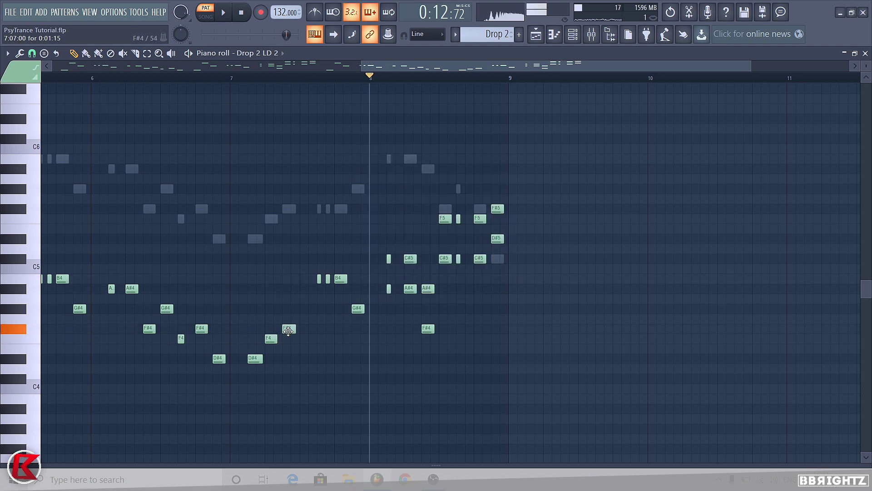
scroll(361, 291, up, 3)
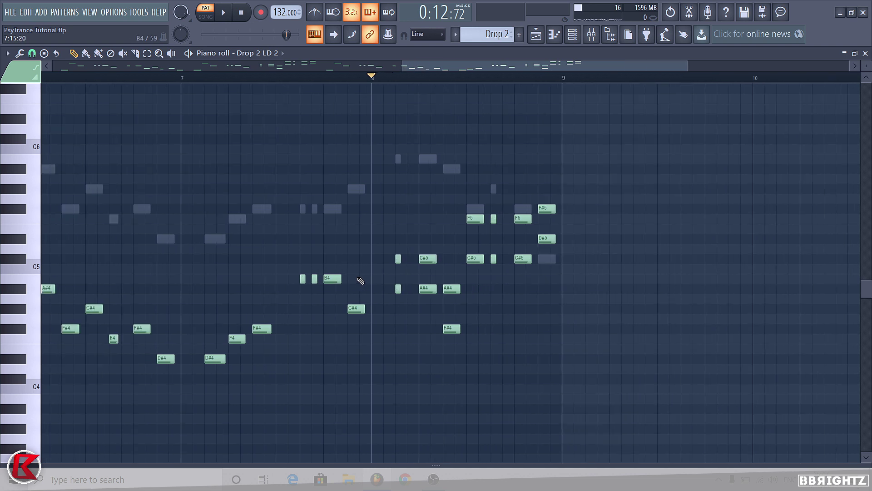
drag(358, 272, 331, 329)
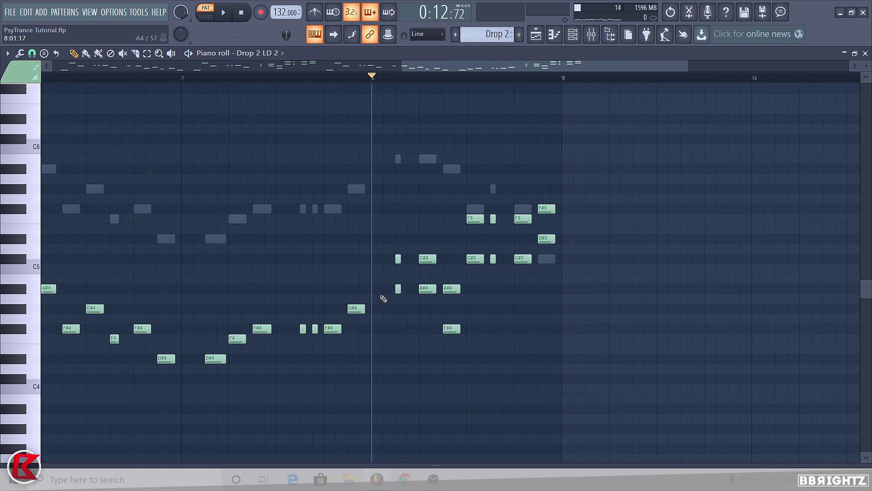
- Delete the doubled harmony notes in bar 8, leaving a single line: the C#5 pair, the second long A#4, the F5 notes and the final F#5
scroll(383, 298, right, 2)
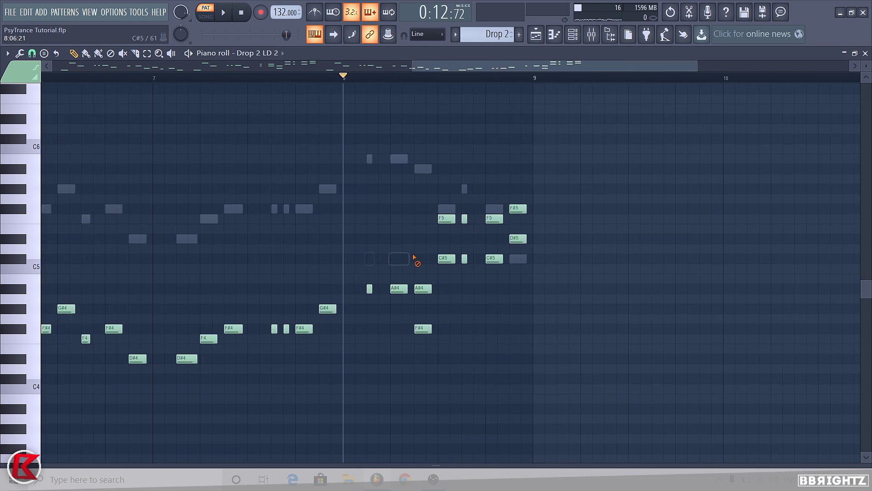
right_click(446, 219)
right_click(464, 219)
right_click(494, 218)
right_click(518, 208)
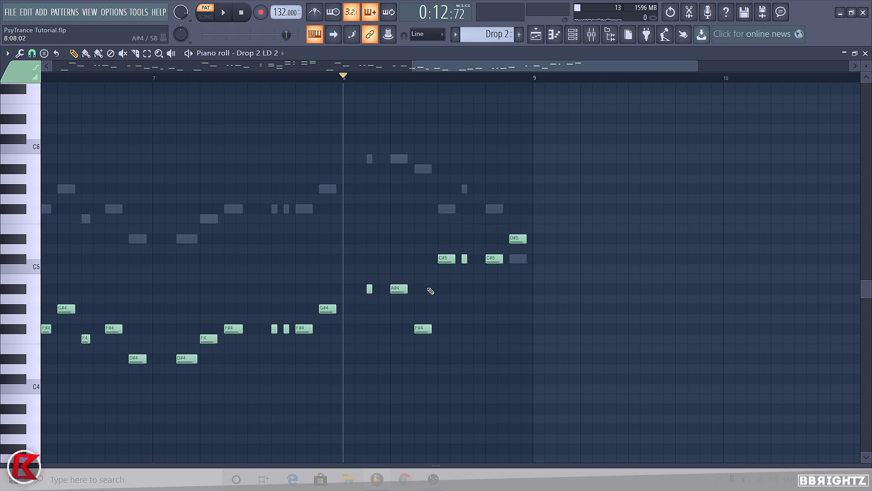
- Move the remaining bar 8 notes to B4, B4, A#4, F#4, G#4, F#4 and C#4, an octave below the lead
drag(397, 288, 398, 277)
drag(420, 328, 432, 287)
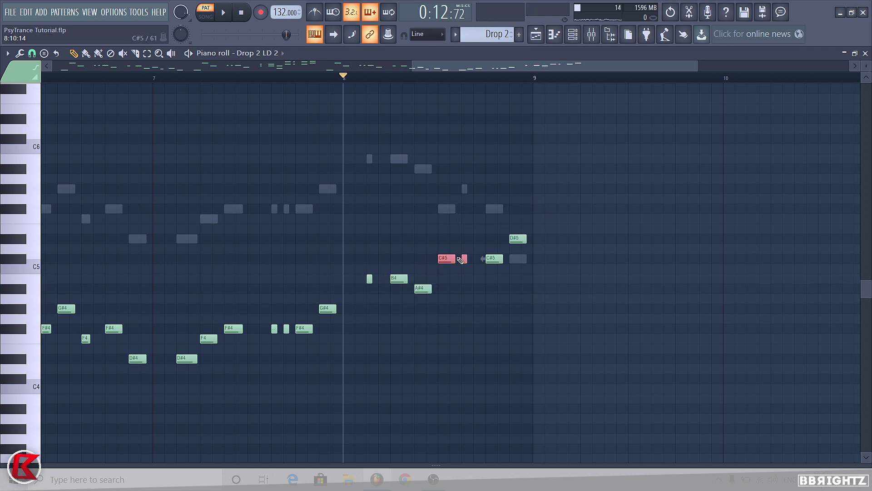
drag(447, 258, 464, 307)
drag(492, 259, 487, 334)
drag(517, 238, 517, 378)
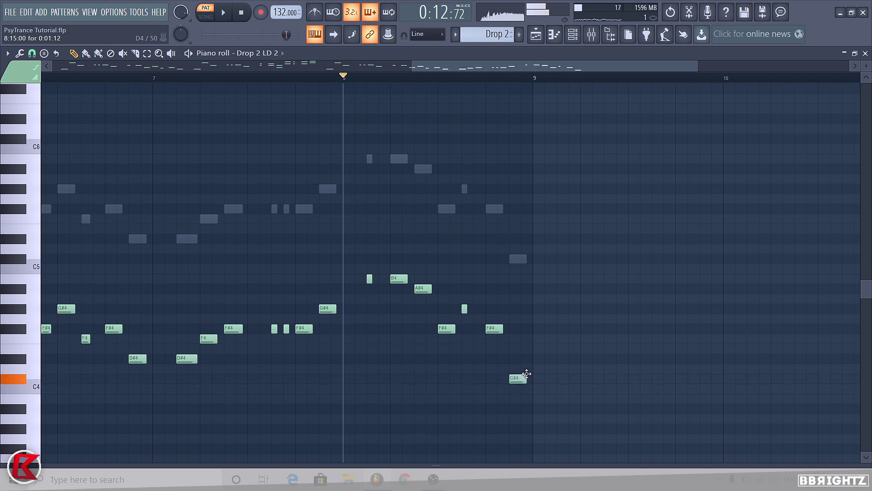
- Add a harmony to bar 8 with D#5 over both B4 notes, C#5, A#4, B4 and A#4 over the following notes, and F4 over C#4
scroll(466, 289, down, 2)
scroll(484, 306, left, 3)
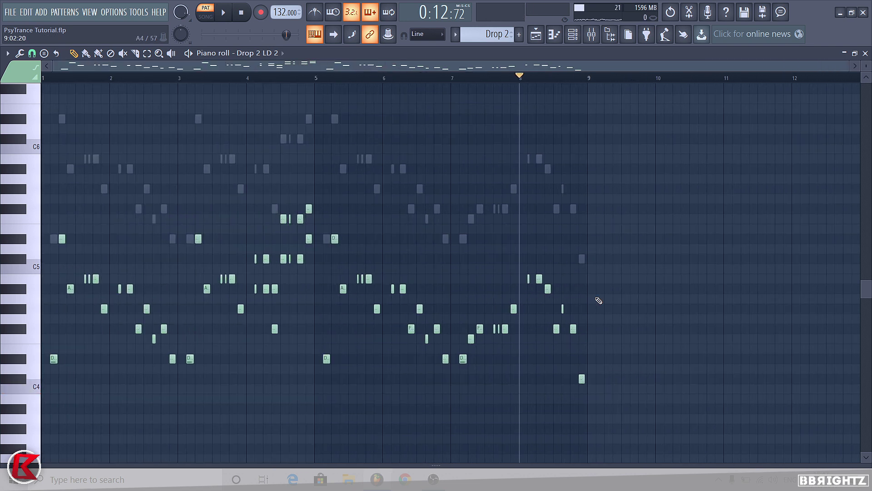
scroll(526, 296, up, 1)
ctrl+click(481, 279)
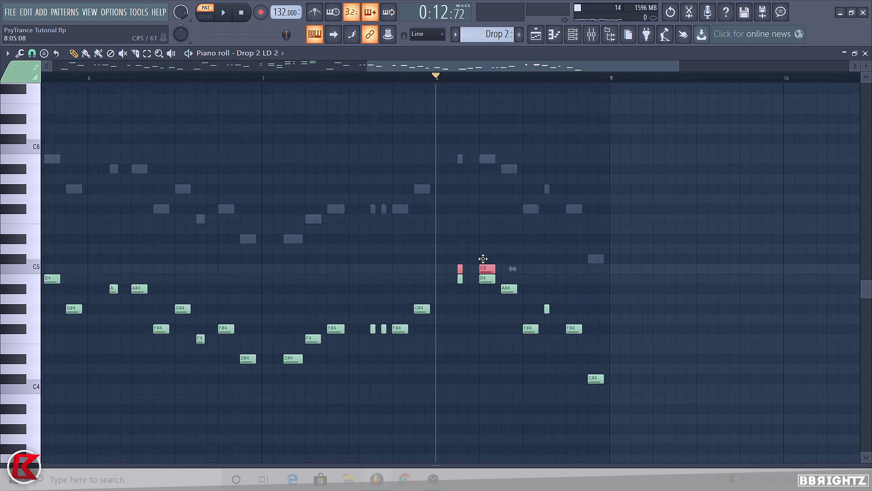
drag(483, 258, 487, 236)
click(511, 287)
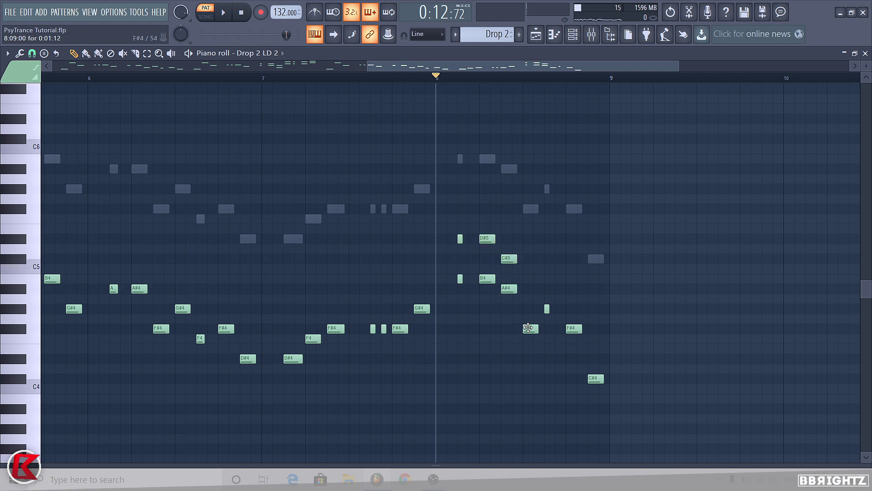
click(547, 279)
click(575, 329)
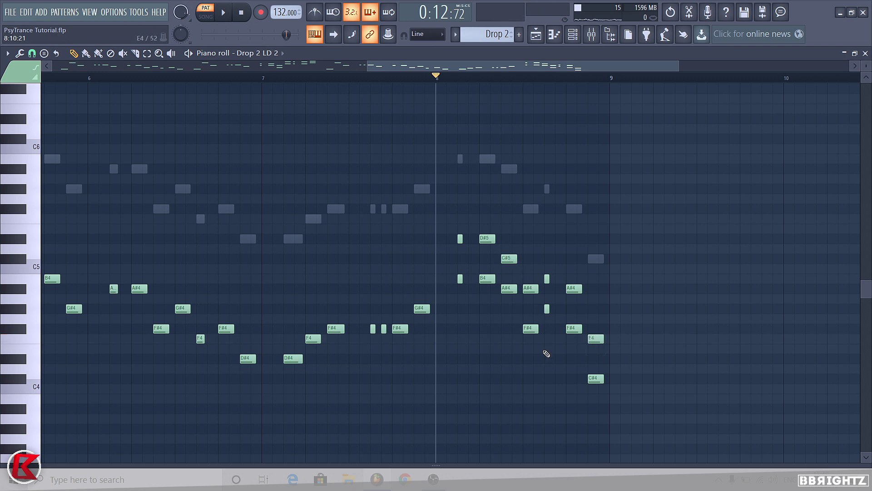
- Unmute the Drop 2 LD 2 channel and play the pattern from the start and again from bar 8
click(242, 18)
key(F6)
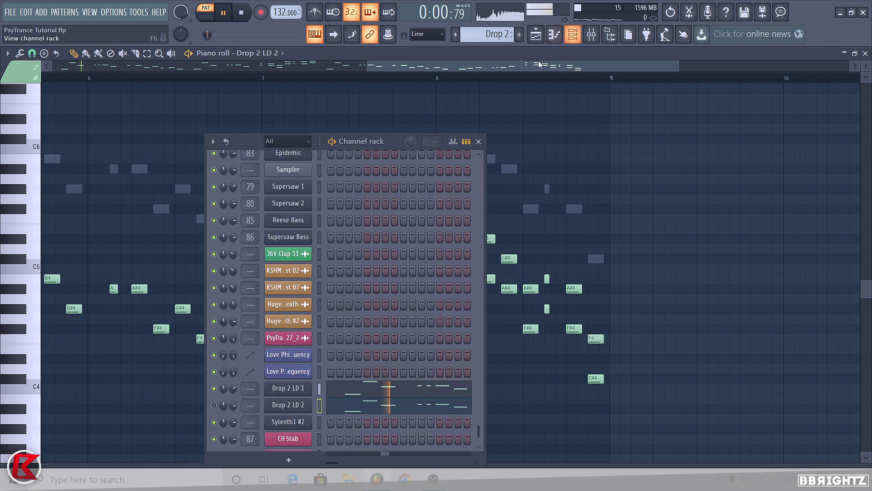
key(space)
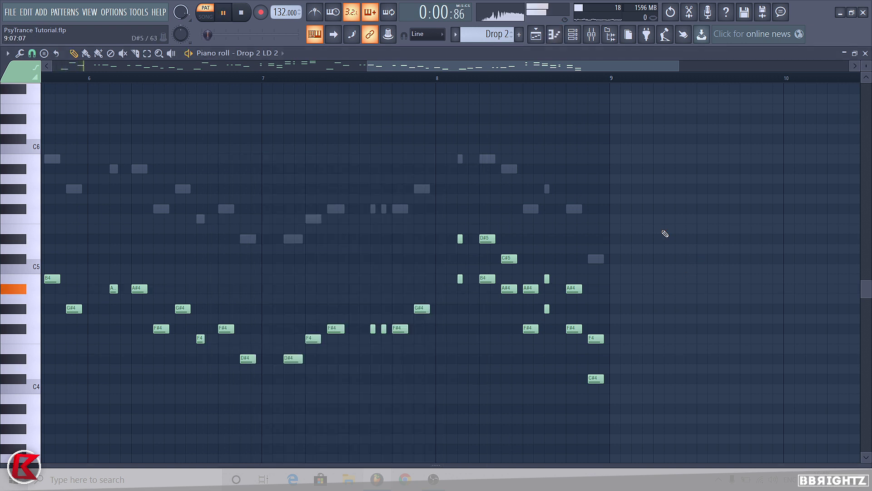
key(F6)
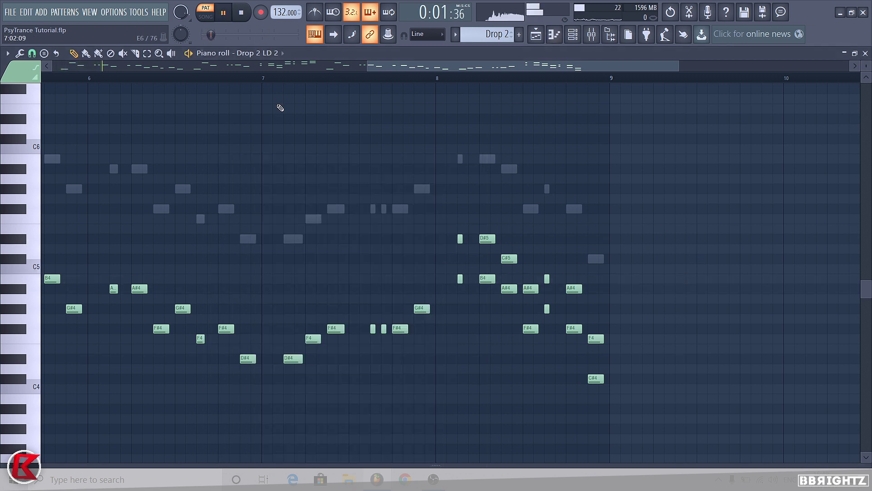
click(573, 34)
key(F6)
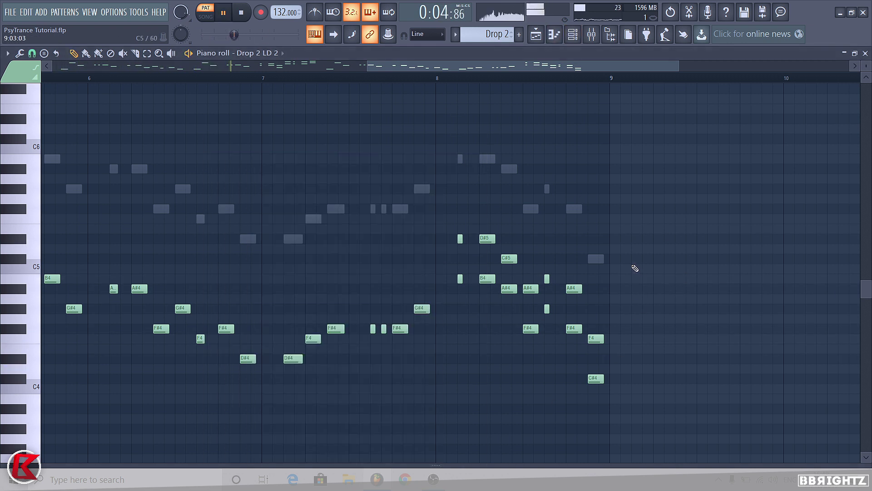
scroll(586, 244, down, 3)
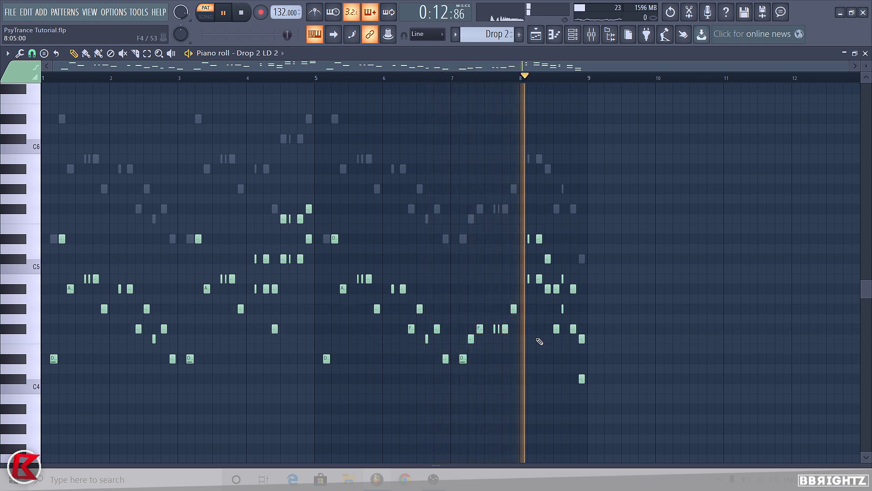
scroll(677, 314, up, 5)
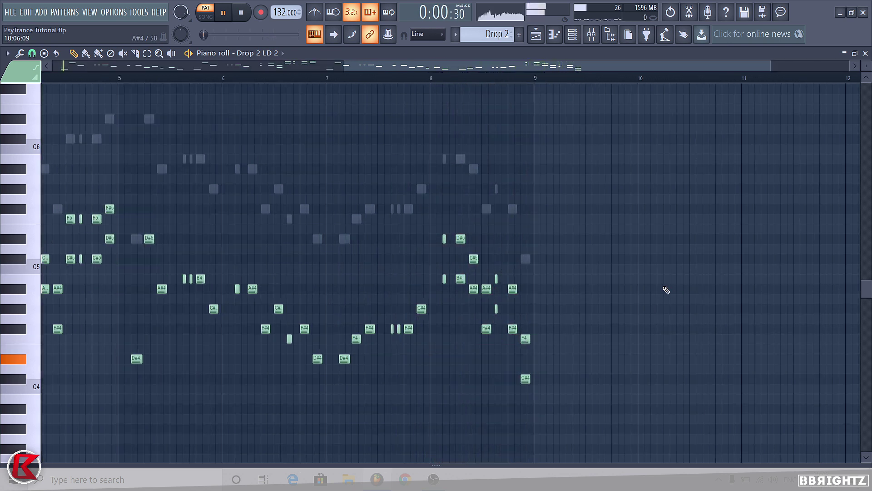
click(281, 80)
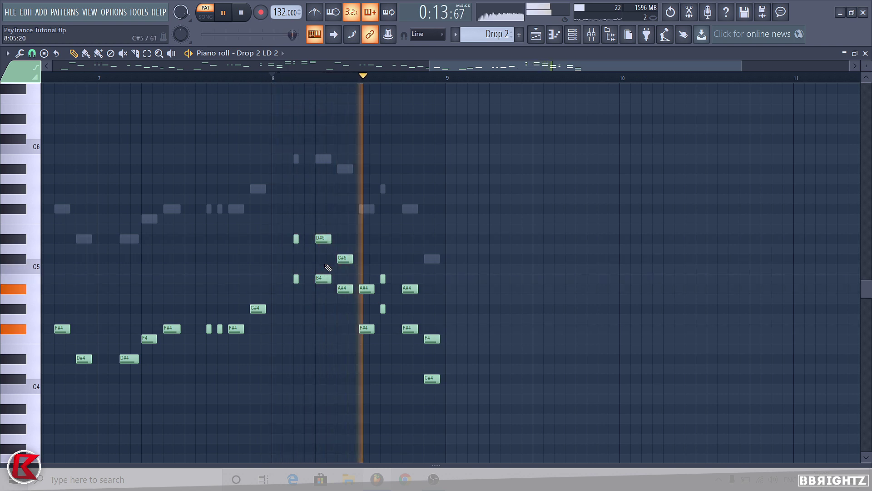
scroll(612, 403, down, 2)
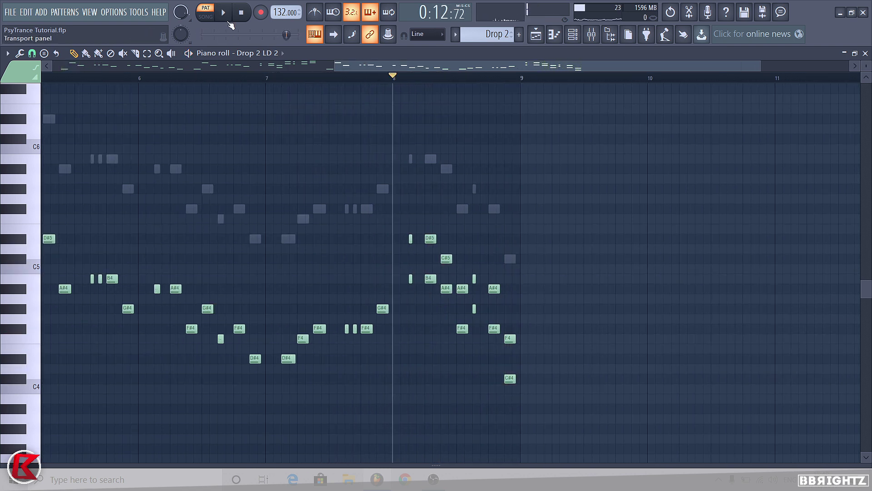
- Stop playback and toggle the mute on the Drop 2 LD 1 channel
key(space)
click(573, 35)
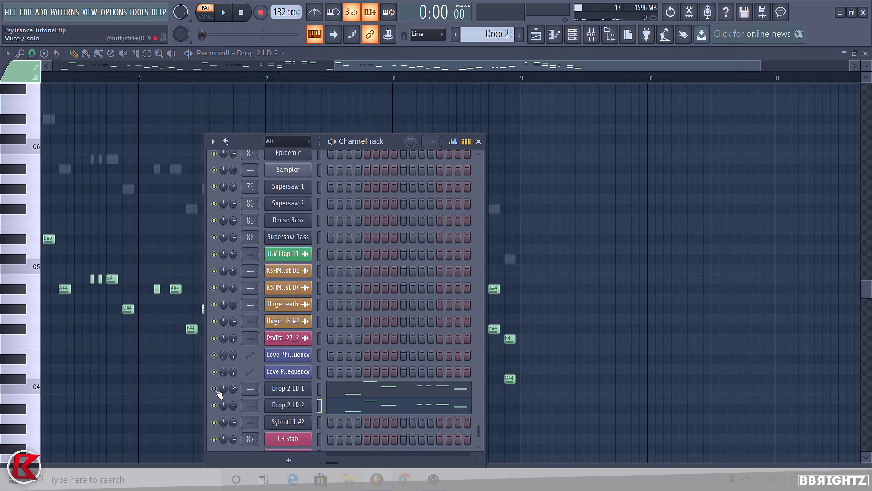
key(F6)
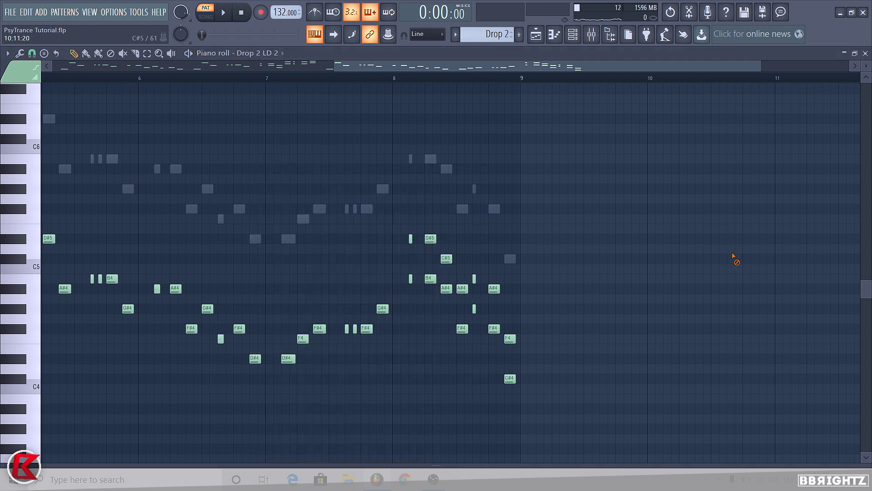
- Add an empty Pattern 28, switch to the Build 2 CH Stab pattern and open the playlist at the Big Room Drop 2 section
click(520, 35)
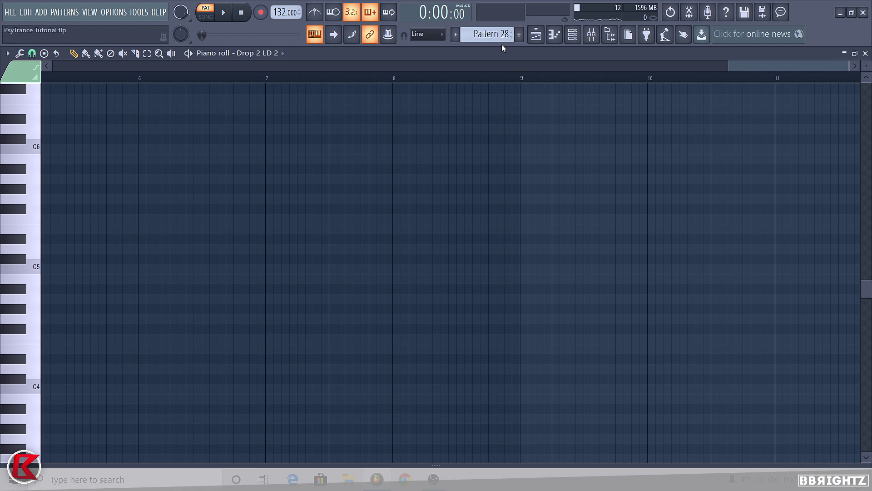
scroll(497, 36, up, 1)
click(536, 35)
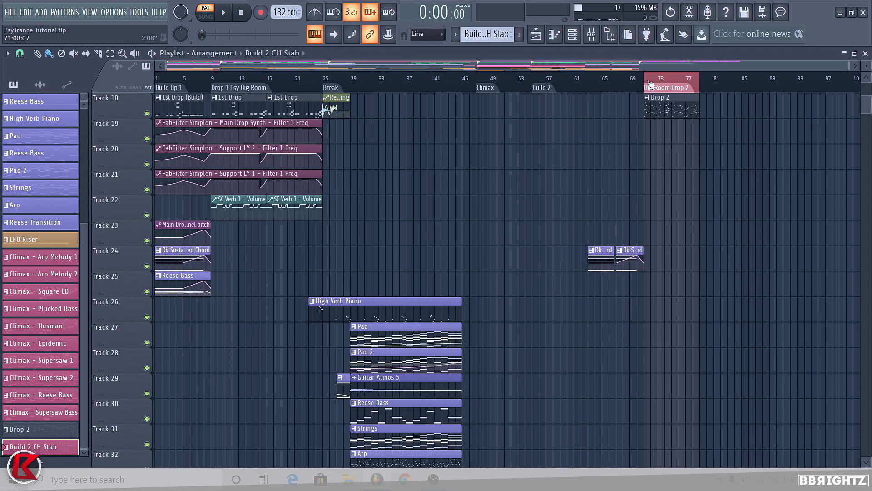
- Play the Big Room Drop 2 section in song mode, reviewing the Drop 2 clip over bars 71 to 79
key(l)
scroll(794, 189, up, 4)
key(space)
scroll(818, 240, up, 2)
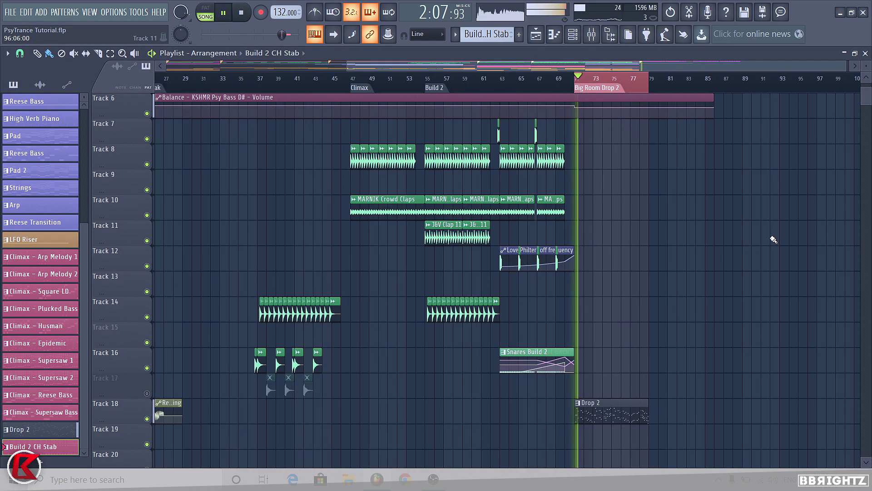
scroll(526, 296, up, 2)
scroll(534, 295, down, 1)
scroll(519, 284, up, 2)
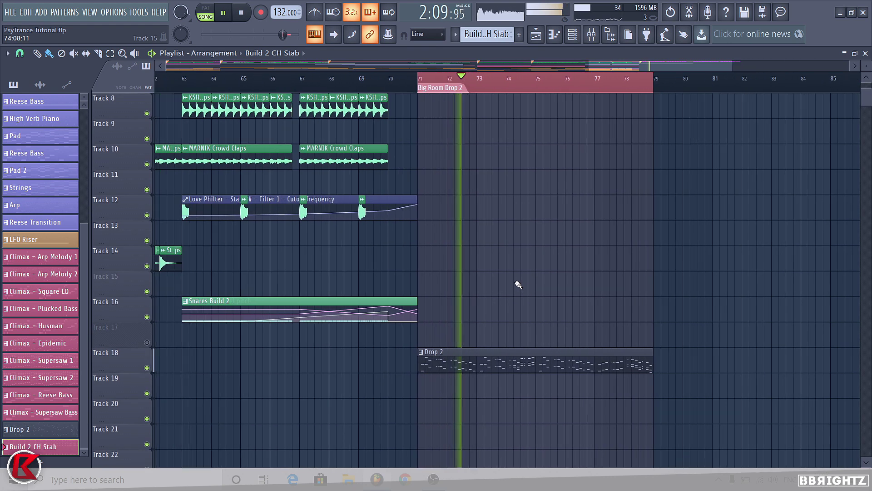
scroll(519, 284, up, 1)
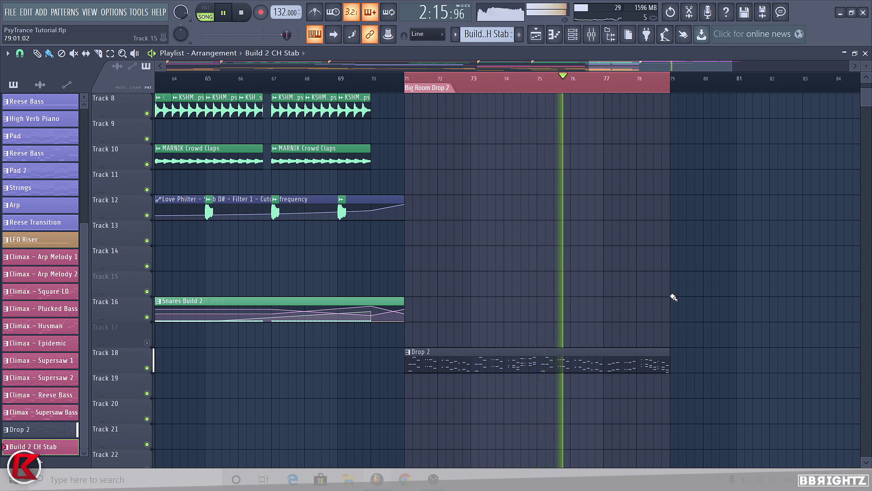
scroll(674, 297, down, 2)
scroll(751, 302, up, 2)
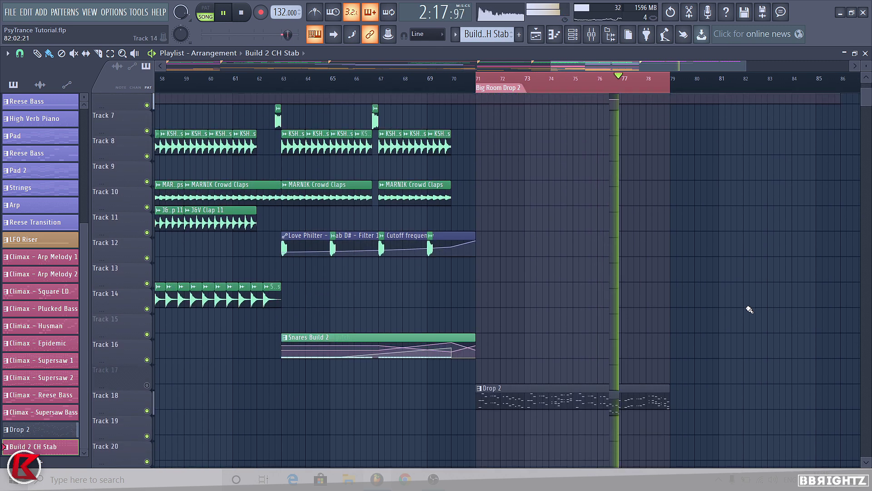
scroll(747, 307, down, 1)
scroll(746, 325, up, 3)
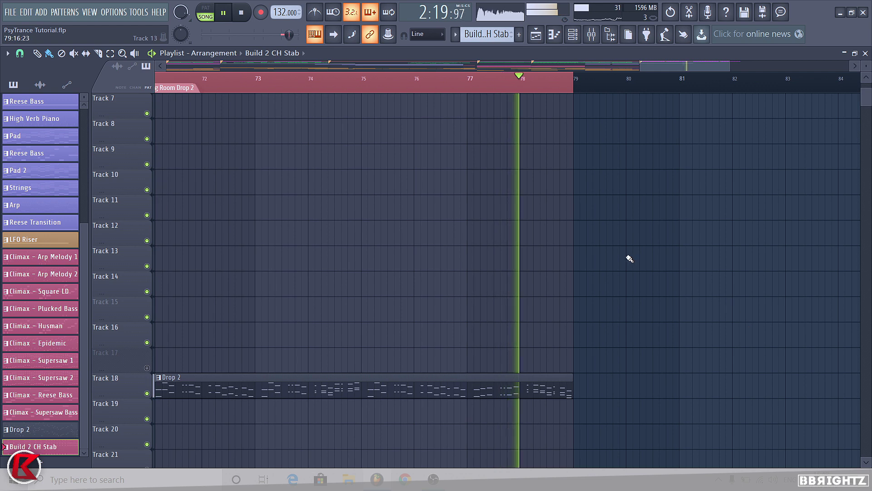
scroll(637, 279, down, 2)
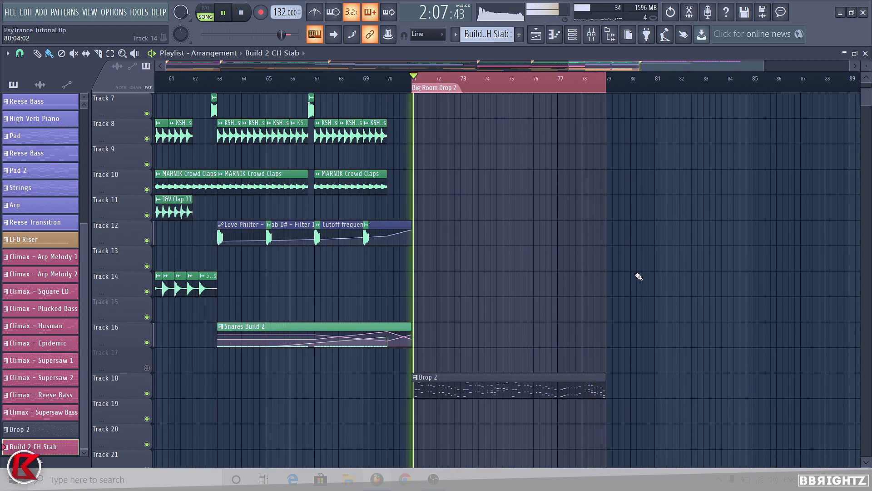
key(space)
- Switch to the Drop 2 pattern in pattern mode and inspect the Sylenth1 #2 instrument in the channel rack
click(415, 384)
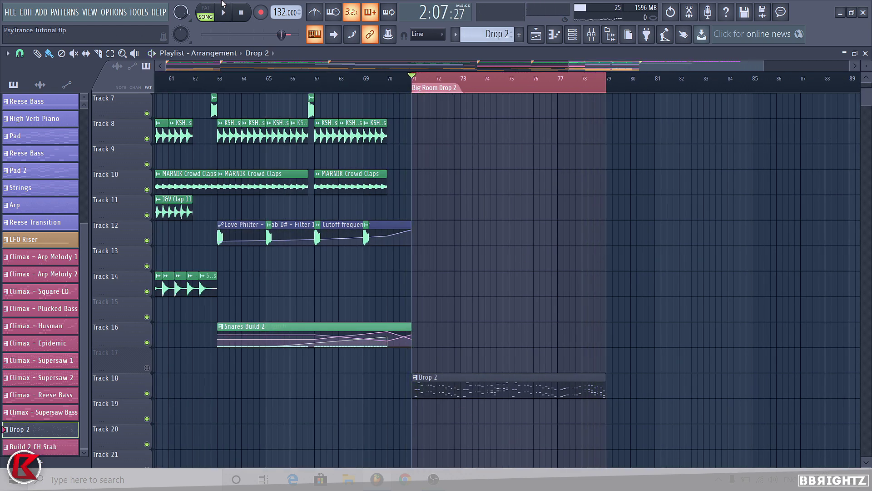
click(206, 10)
click(573, 34)
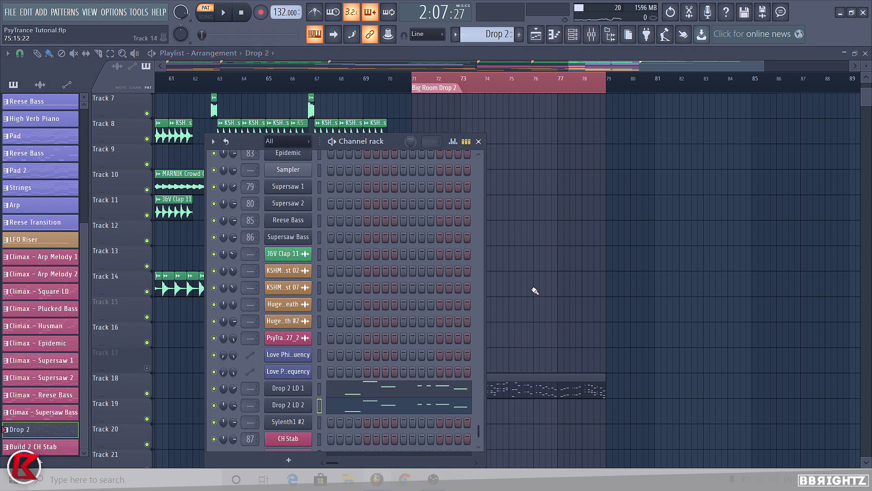
key(F6)
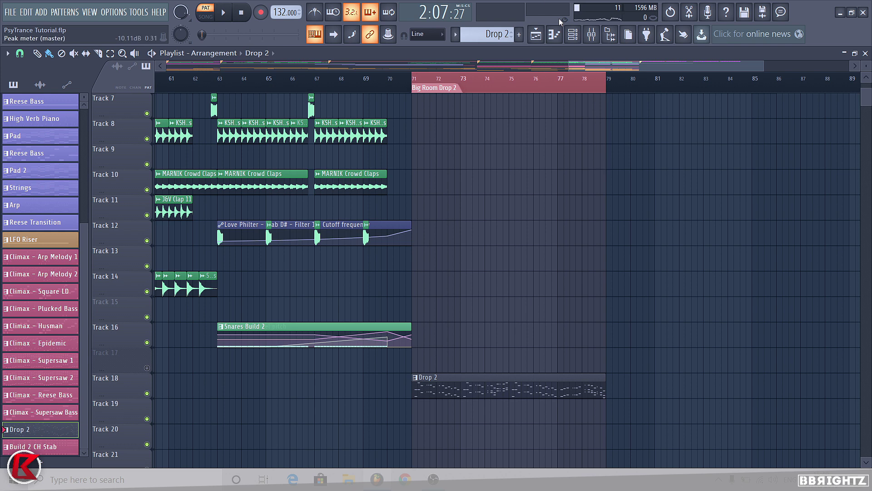
click(573, 35)
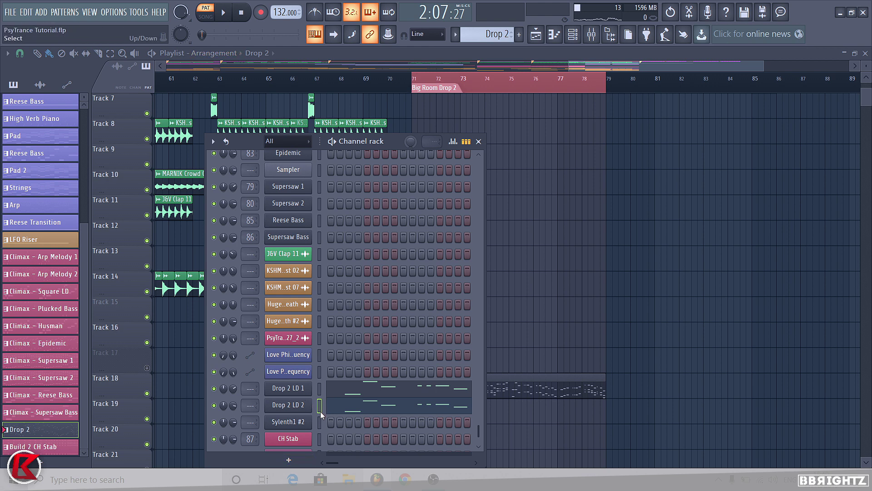
click(303, 422)
drag(417, 153, 481, 95)
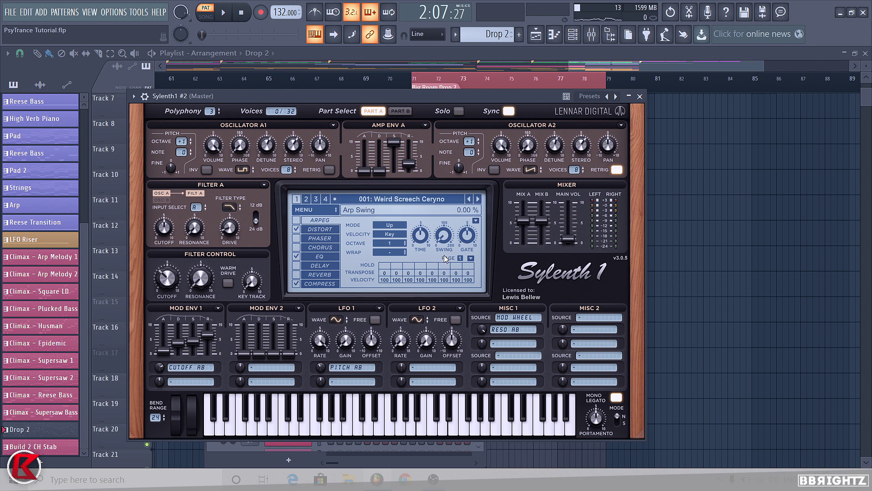
click(575, 40)
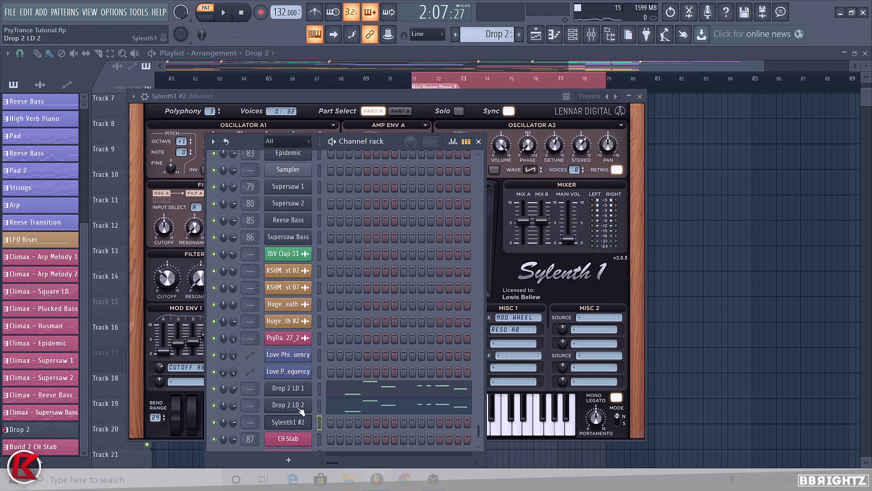
click(299, 424)
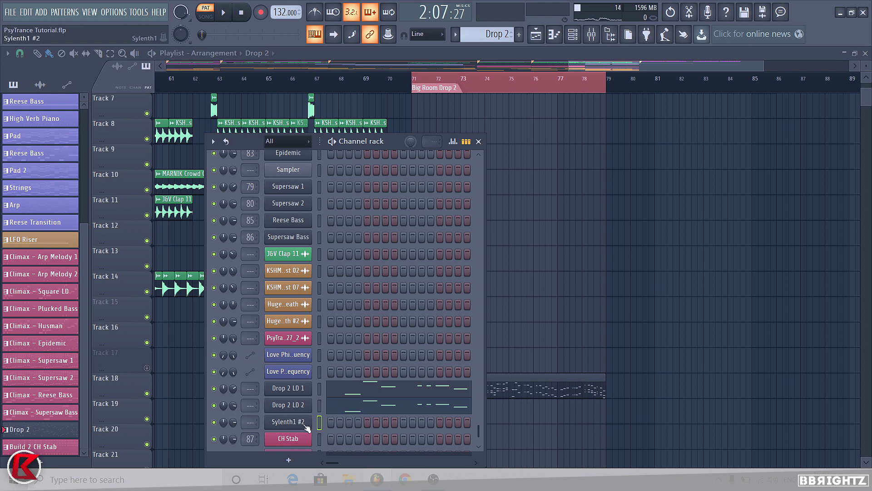
- Audition the saved lead presets in Sylenth1 #2 and load 023: MH LEAD
click(305, 426)
click(440, 200)
click(410, 327)
click(478, 199)
click(478, 199)
click(478, 199)
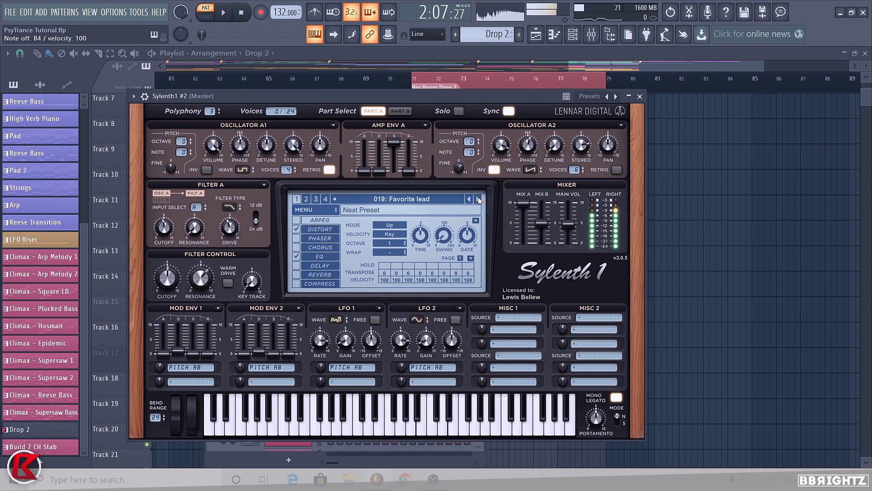
click(479, 199)
click(479, 199)
click(469, 199)
click(640, 97)
click(319, 389)
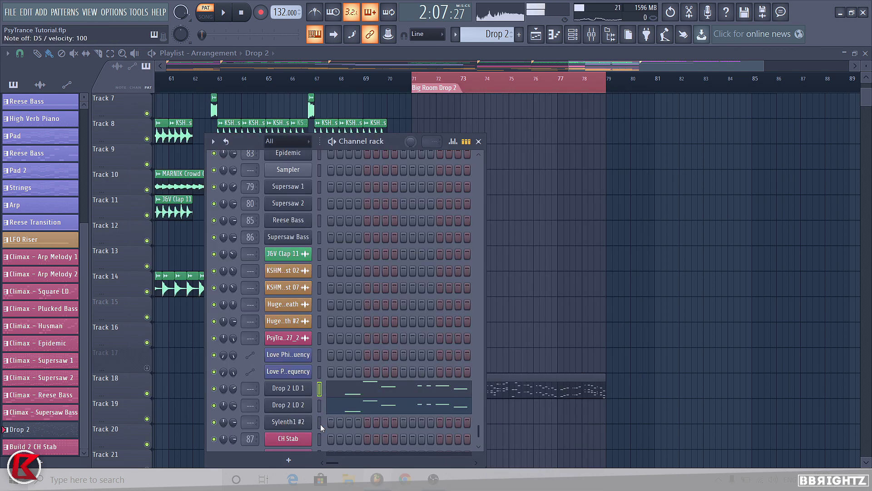
click(305, 421)
click(478, 199)
click(479, 199)
click(479, 199)
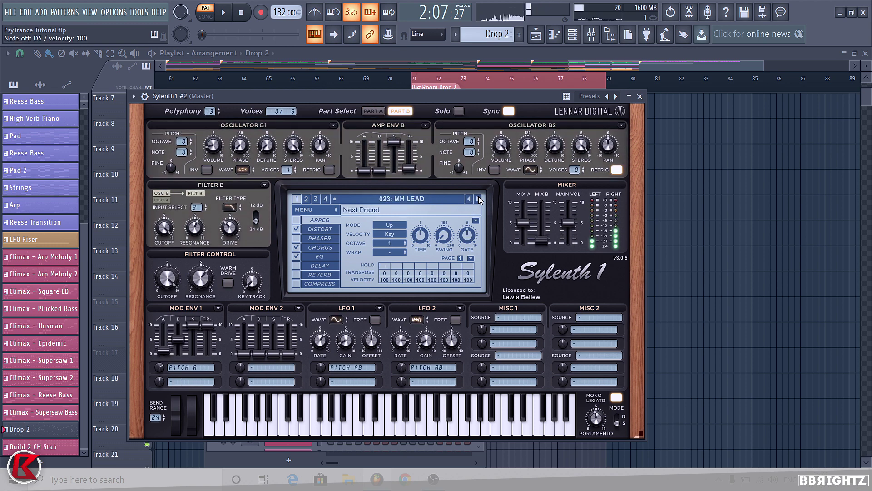
click(640, 96)
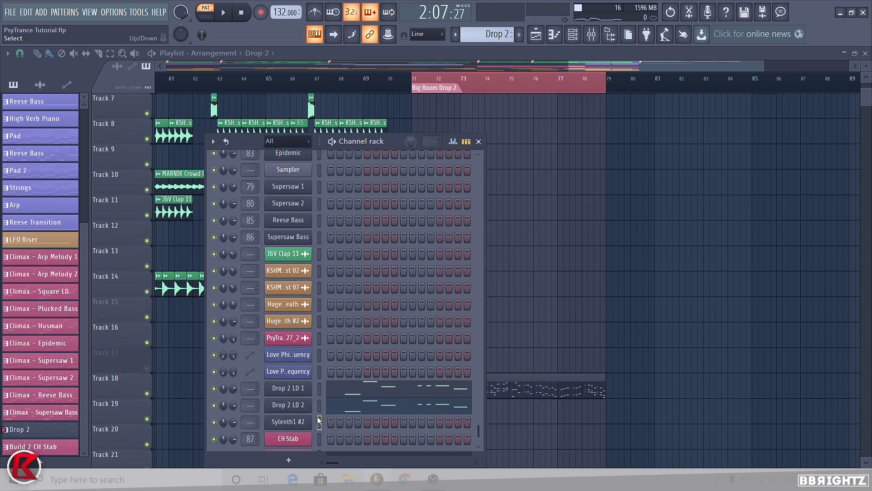
- Paste the lead melody into Sylenth1 #2 and play it layered with the other Drop 2 leads
click(319, 420)
key(ctrl+v)
key(space)
click(347, 424)
scroll(312, 290, down, 4)
click(572, 36)
click(274, 421)
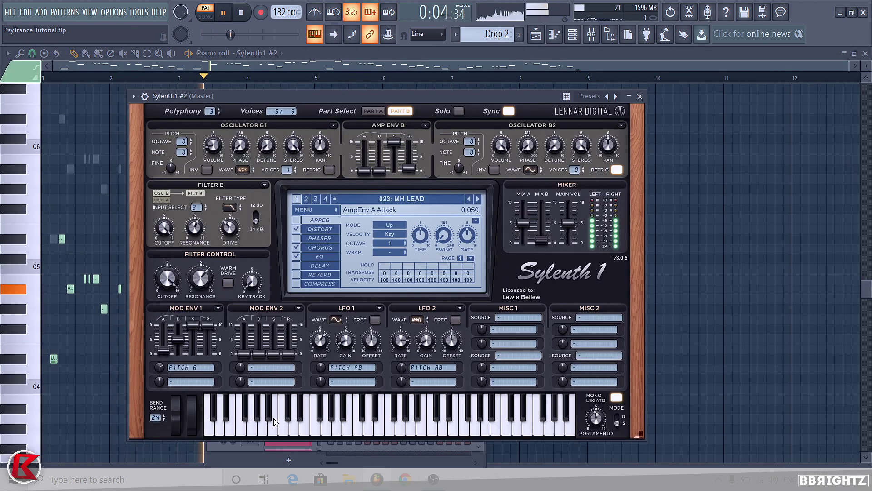
click(640, 96)
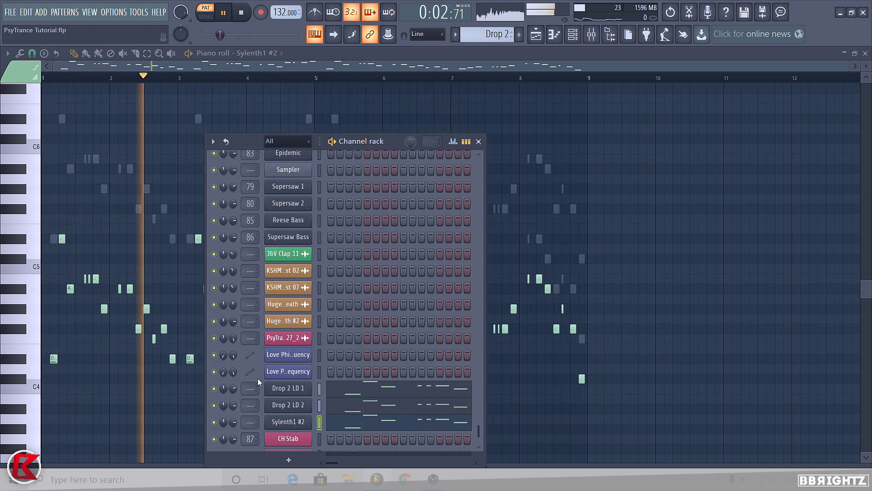
key(space)
- Rename the Sylenth1 #2 channel to Drop 2 LD 3
right_click(309, 421)
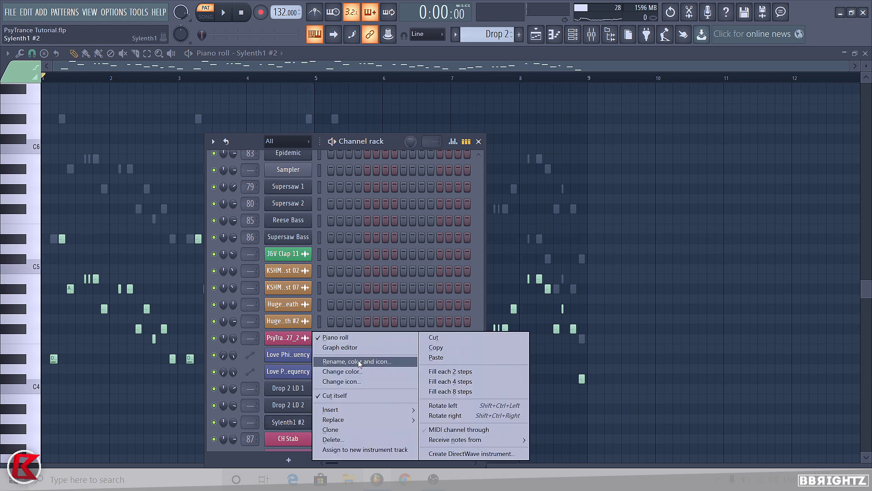
click(359, 362)
text(Drop 2 LD 3)
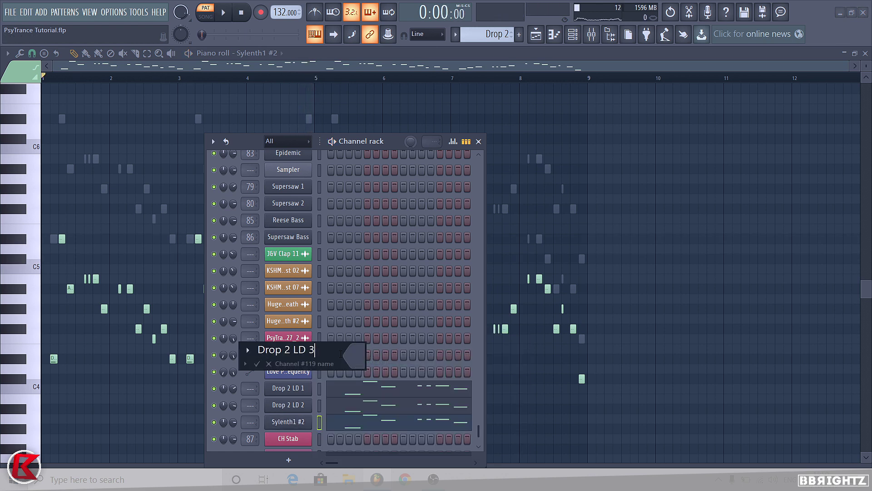
key(Return)
- Add a new Sylenth1 channel and load the saved lead preset bank into it
scroll(405, 377, down, 2)
click(42, 12)
click(159, 247)
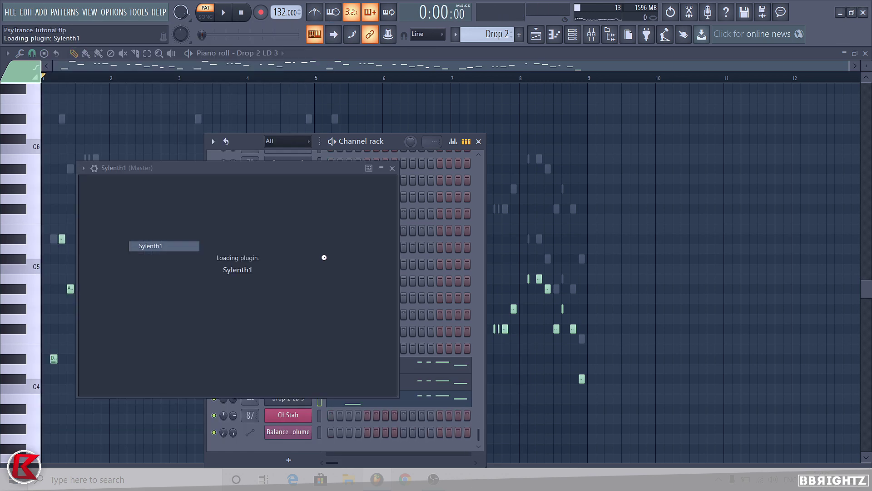
click(279, 281)
mouse_move(294, 304)
mouse_move(388, 304)
click(509, 64)
- Audition the presets at the end of the new Sylenth1's bank and load 028: Classic saw
click(373, 272)
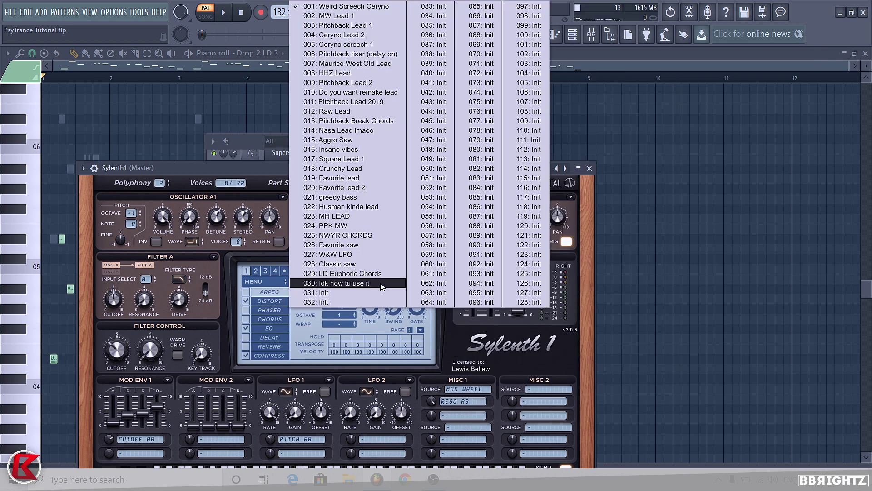
click(381, 286)
click(416, 269)
click(418, 271)
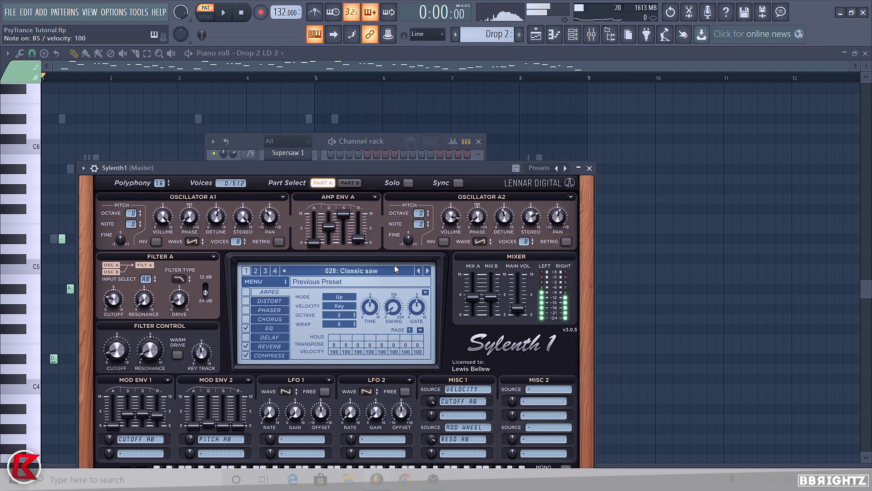
click(590, 139)
- Rename the new Sylenth1 channel to Drop 2 CH Lead and move it directly below Drop 2 LD 3
right_click(289, 439)
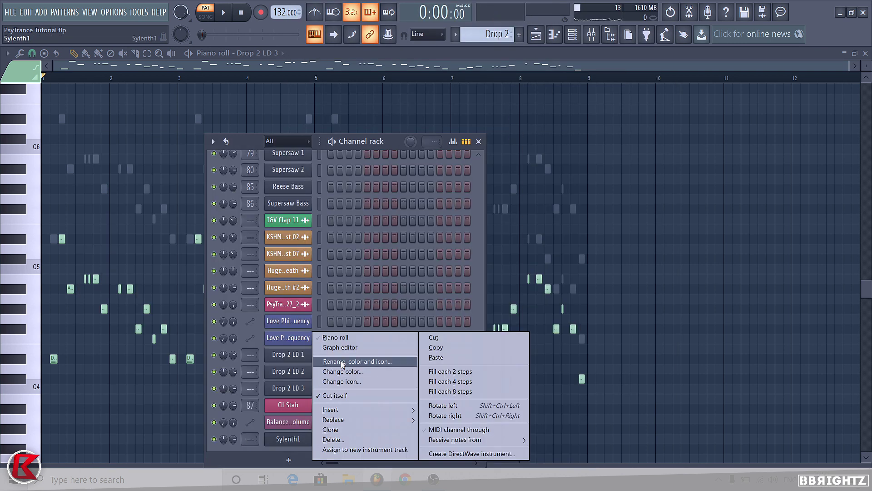
click(340, 359)
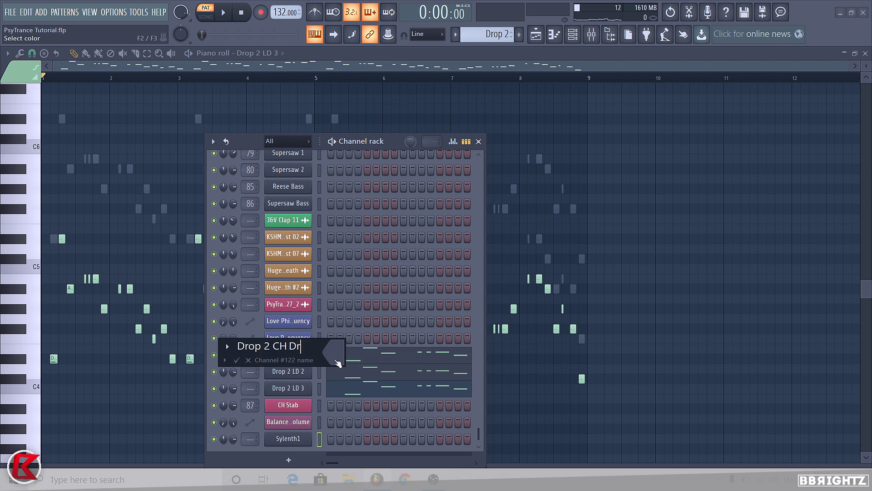
key(Return)
scroll(295, 440, up, 2)
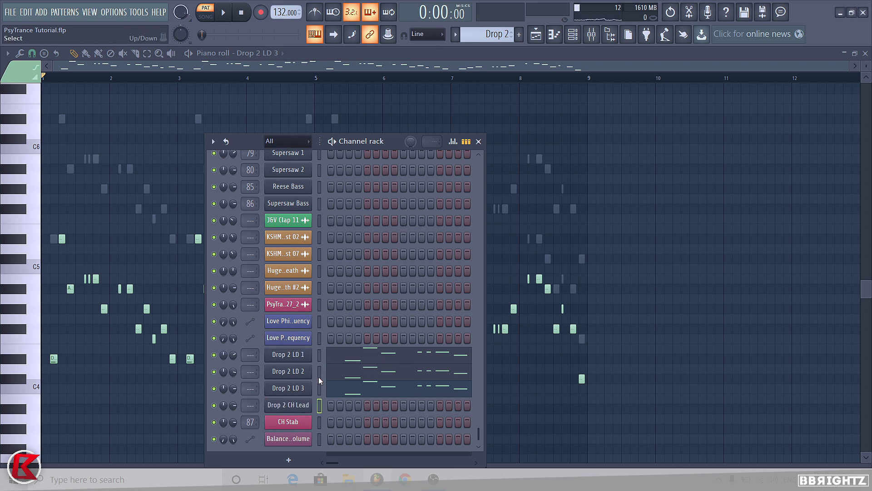
- Paste the harmonised lead melody into Drop 2 CH Lead and transpose it up one octave
key(ctrl+v)
key(space)
click(375, 406)
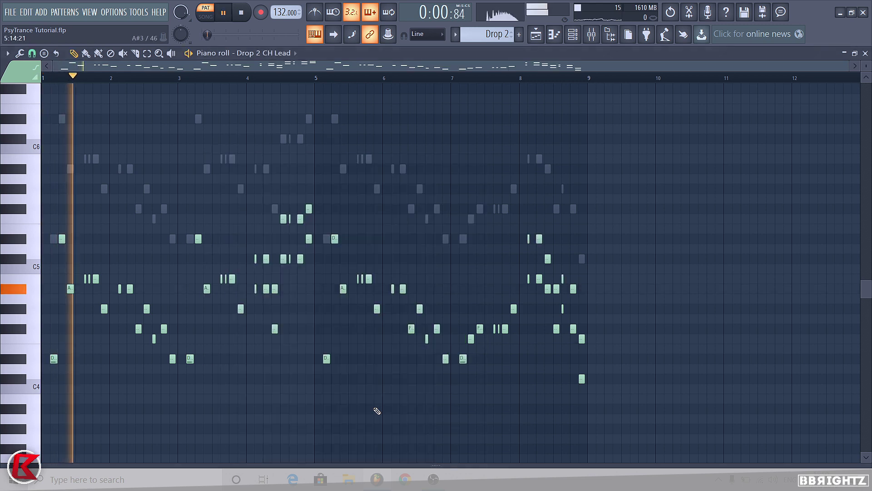
key(ctrl+Up)
scroll(254, 268, up, 4)
key(space)
- Delete all Drop 2 CH Lead notes except those in bars 4 and 8
drag(53, 369, 249, 232)
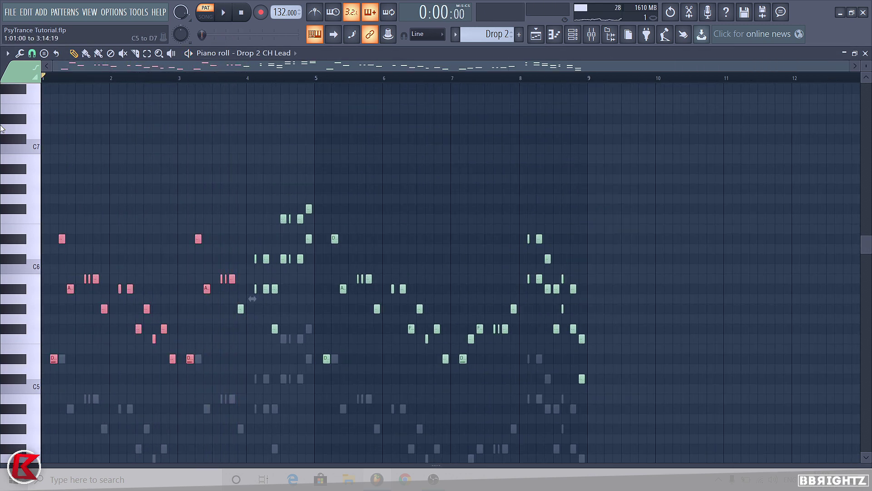
key(Delete)
drag(515, 405, 363, 274)
key(Delete)
key(space)
right_click(343, 289)
right_click(327, 359)
key(space)
- Add F5 below the first two C#6 and A#5 chords of bar 4 and play the result from bar 4
click(248, 78)
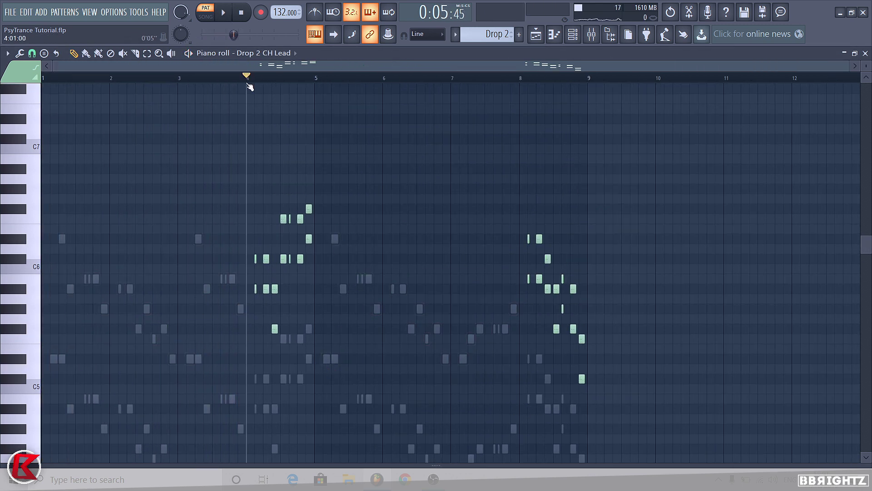
key(space)
scroll(277, 219, up, 4)
key(space)
key(space)
key(space)
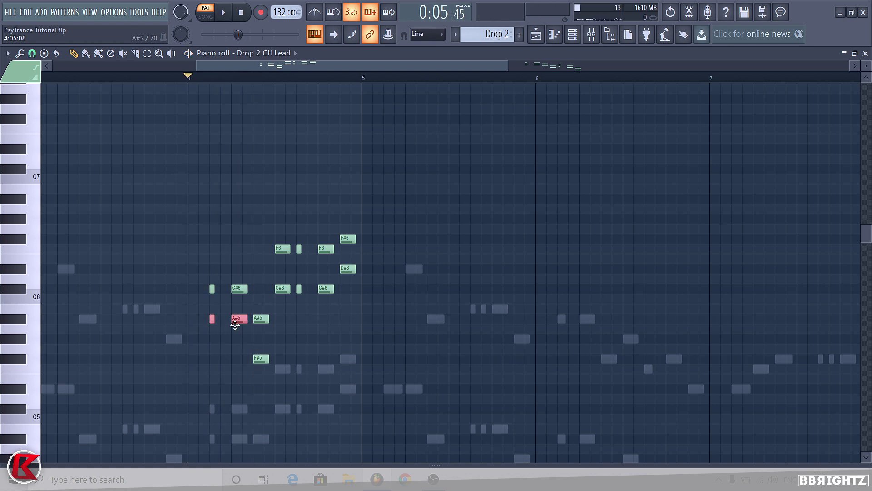
drag(237, 374, 238, 368)
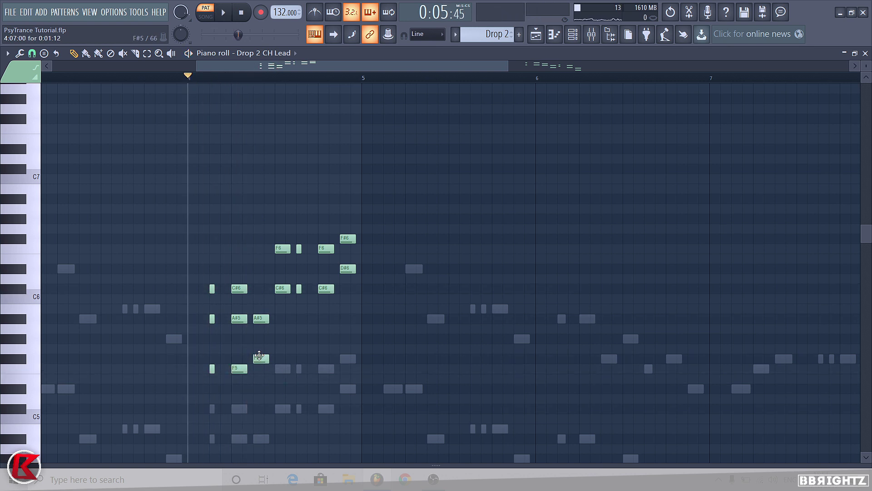
key(space)
key(space)
- Complete the bar 4 chords with C#5 under the third, G#5 under the next three and A#5 under the last, checking by playback
click(259, 407)
key(space)
key(space)
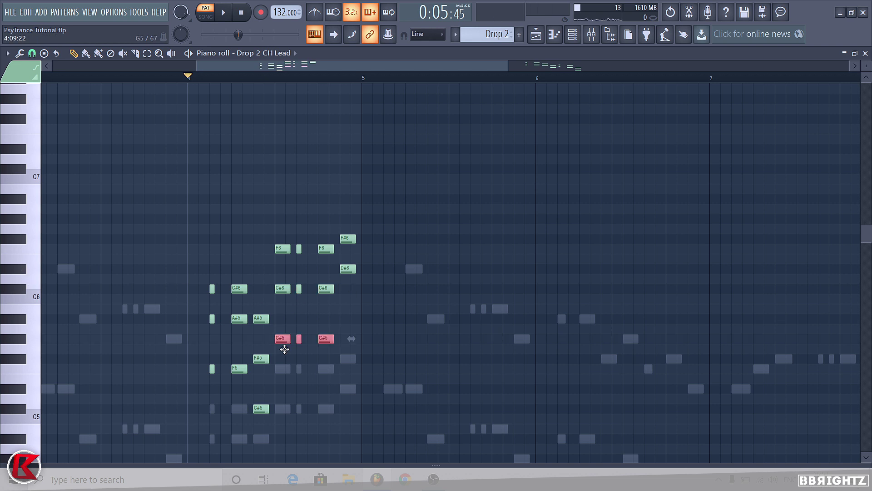
key(space)
key(space)
click(343, 318)
key(space)
key(space)
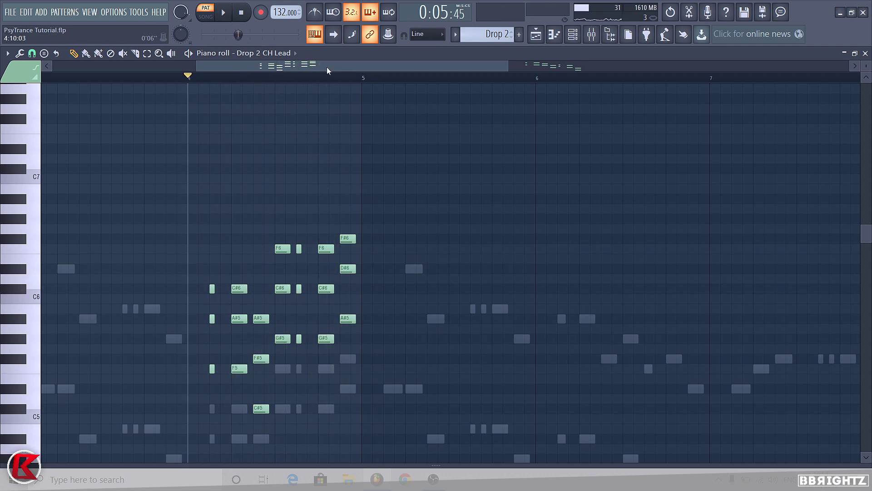
key(space)
key(space)
- Adjust the filter control cutoff in the Drop 2 CH Lead's Sylenth1 while playing bar 4
key(F6)
key(space)
click(299, 406)
key(space)
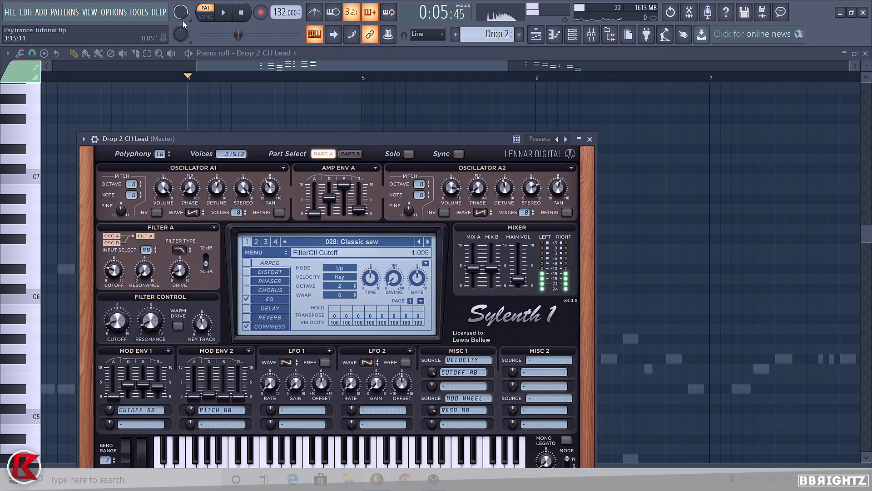
key(space)
drag(117, 313, 117, 320)
key(space)
click(589, 139)
- Raise the F5 and C#5 notes of bar 4's first three chords by one octave, checking by playback
right_click(613, 337)
key(space)
key(F6)
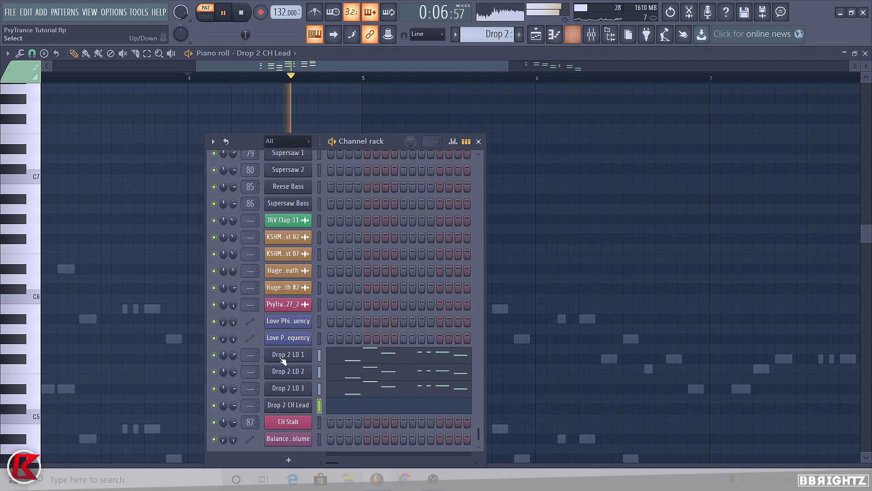
key(space)
key(F6)
key(space)
key(space)
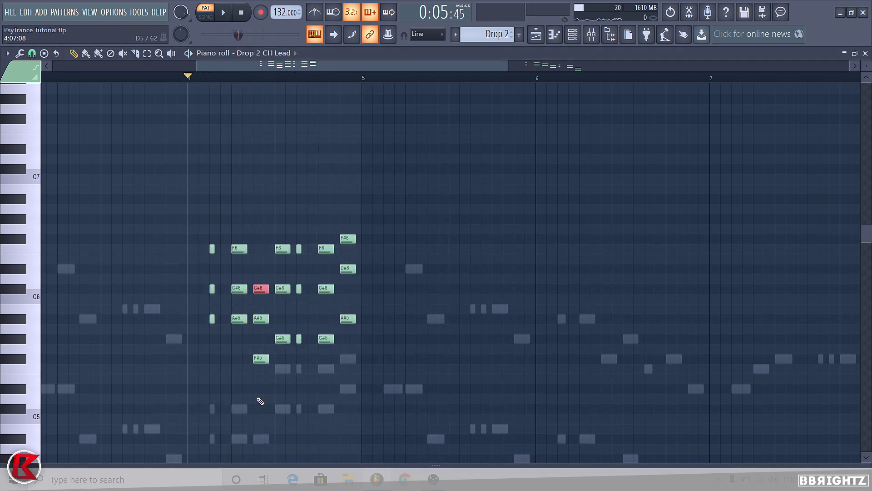
key(space)
key(space)
key(space)
- Add F#6 above the first two chords of bar 8 and play the result from bar 8
scroll(663, 336, down, 3)
scroll(503, 331, up, 2)
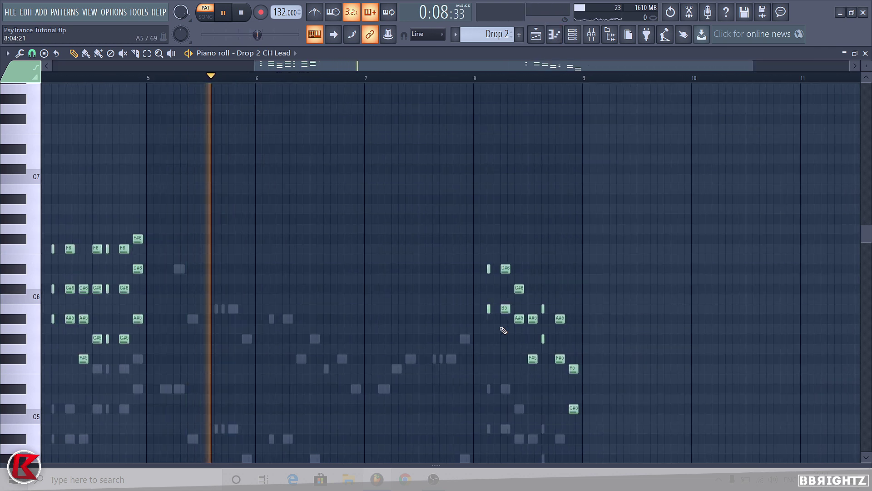
key(space)
scroll(490, 318, down, 1)
drag(483, 302, 499, 230)
key(space)
click(475, 78)
scroll(539, 290, up, 4)
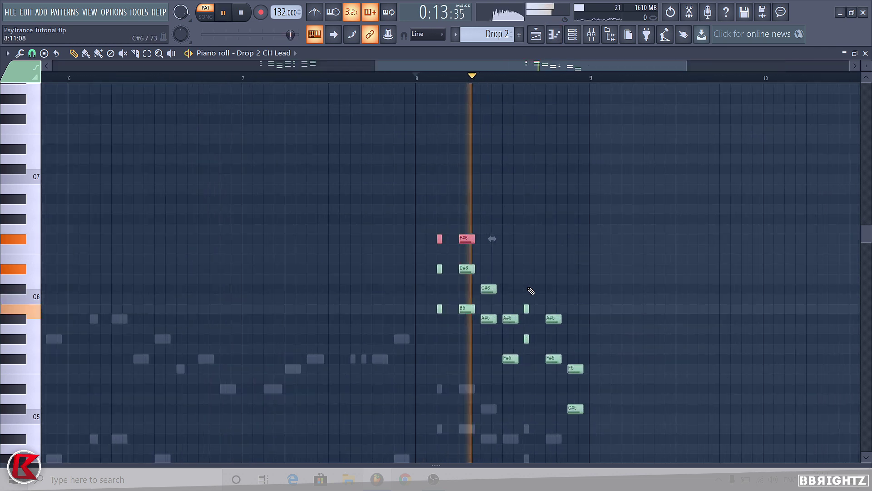
- Add F6 above the third chord and C#6 above the fourth chord of bar 8, checking by playback
click(486, 249)
key(space)
key(space)
key(space)
key(space)
key(space)
key(space)
click(506, 289)
key(space)
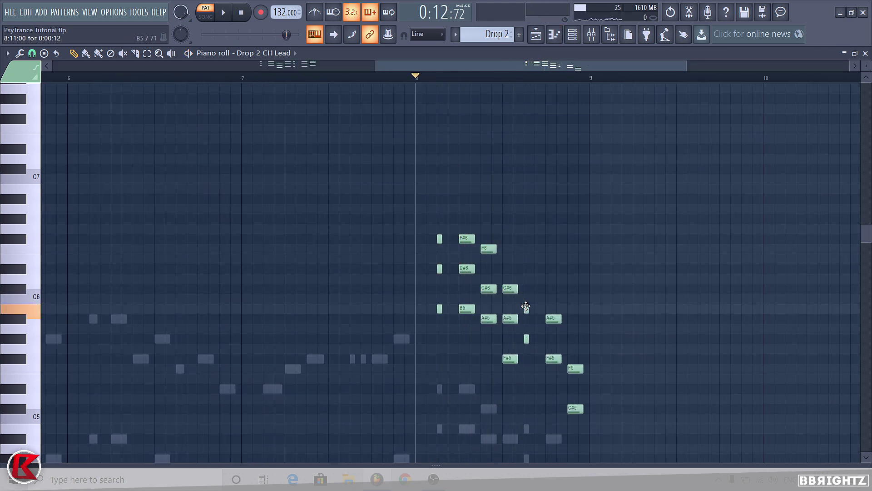
- Complete the last three bar 8 chords with D#6, C#6 and G#5 on top, playing them back
click(527, 269)
key(space)
key(space)
click(551, 290)
key(space)
click(570, 337)
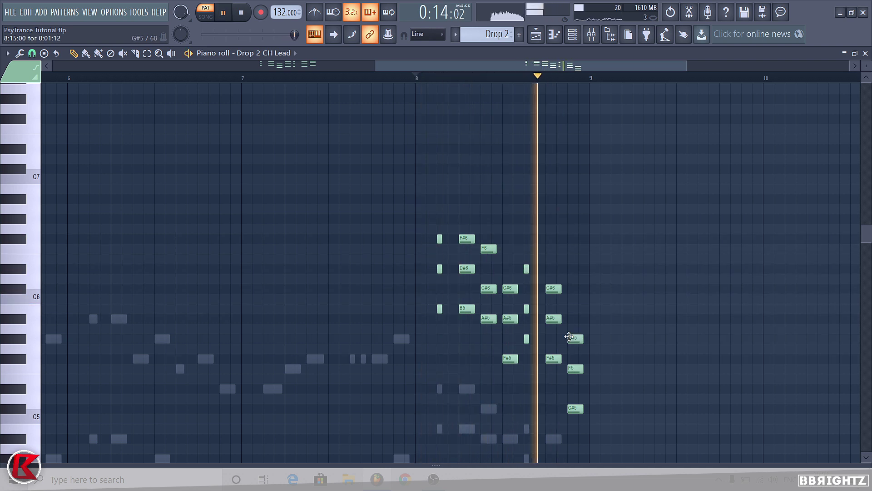
key(space)
key(space)
- Listen to the three Drop 2 leads and the chord lead playing together through the pattern
key(F6)
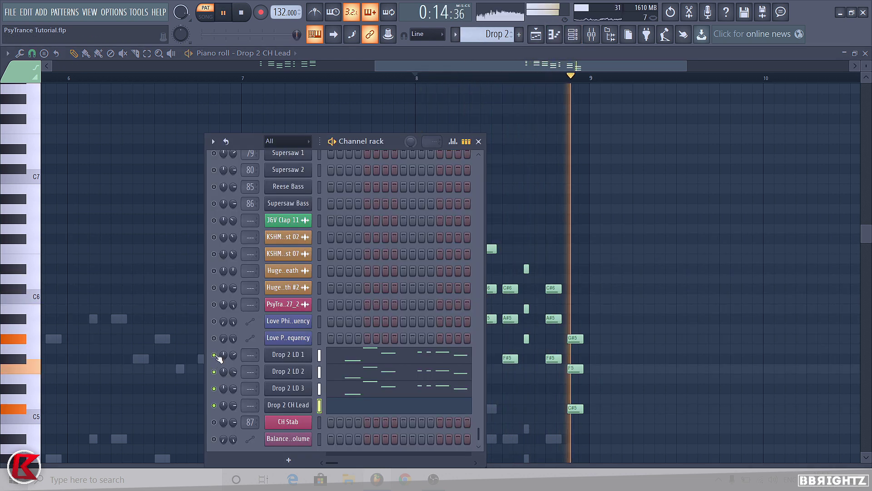
key(F6)
scroll(412, 200, down, 2)
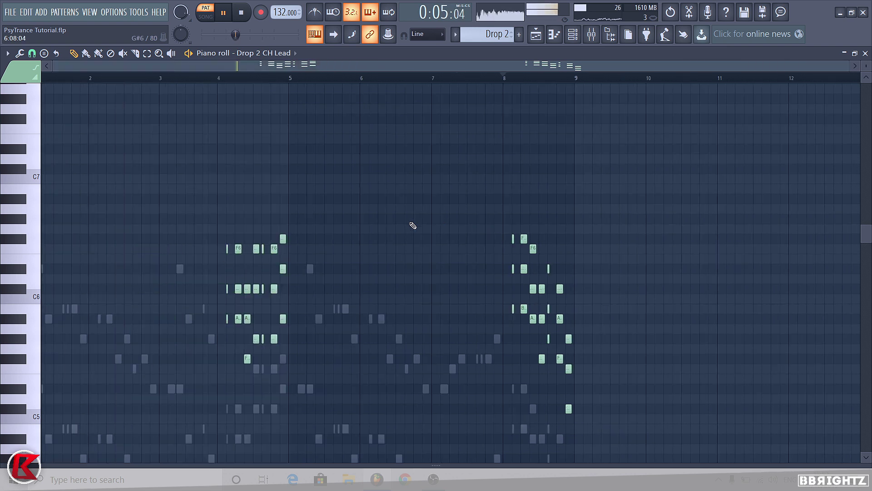
key(F6)
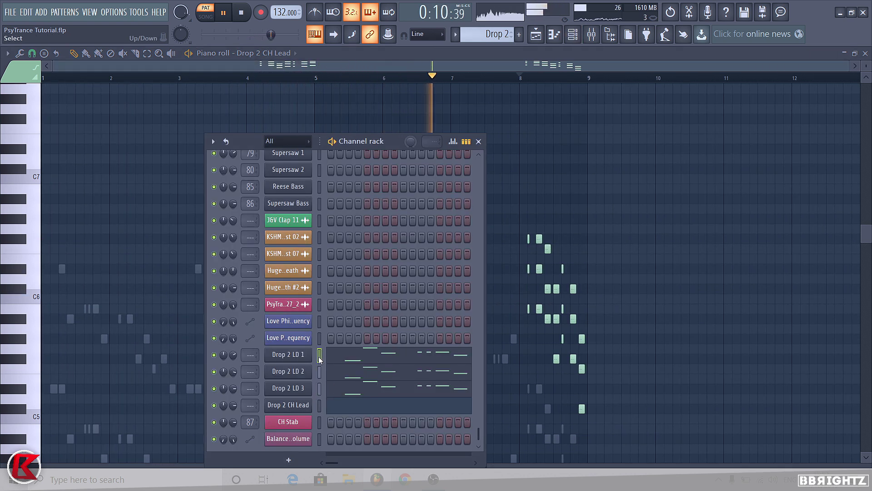
- Assign Drop 2 LD 1 to 3 and Drop 2 CH Lead to mixer tracks 92 to 95, with track 91 as Drop 2 LD Bus
key(F9)
key(space)
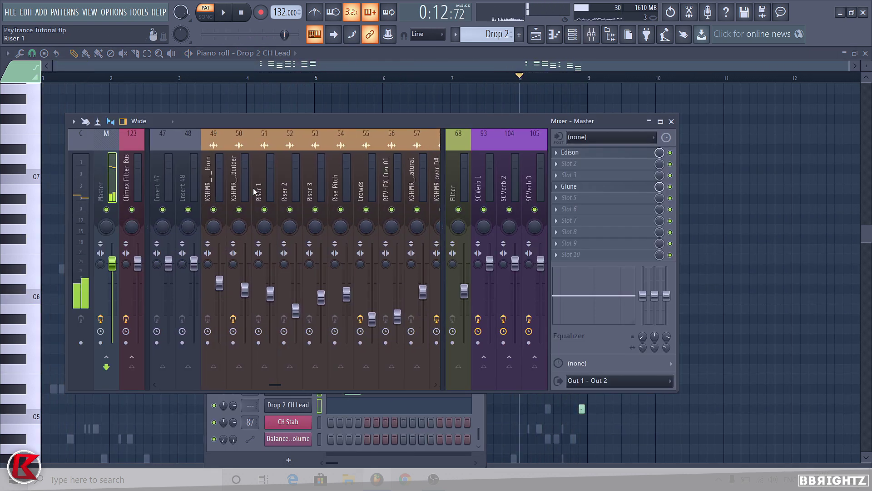
scroll(253, 187, down, 8)
right_click(254, 184)
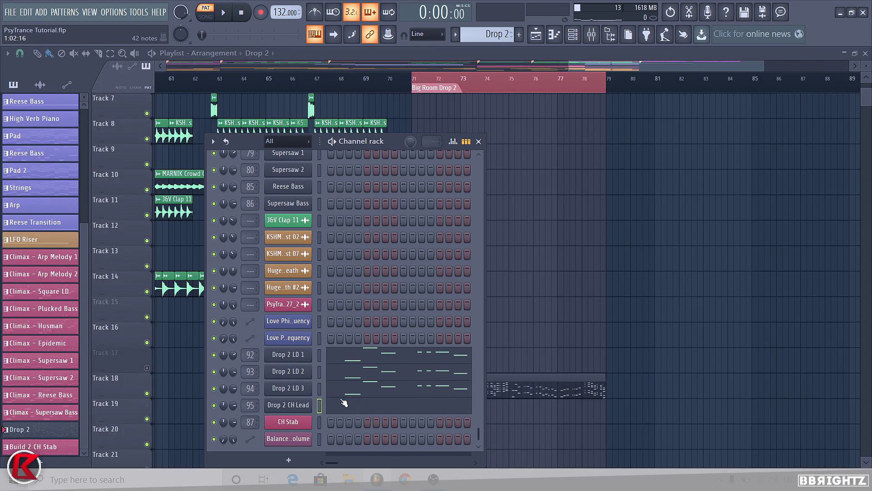
- Highlight the Drop 2 CH Lead chord notes in bars 4 and 8 to review them
click(370, 413)
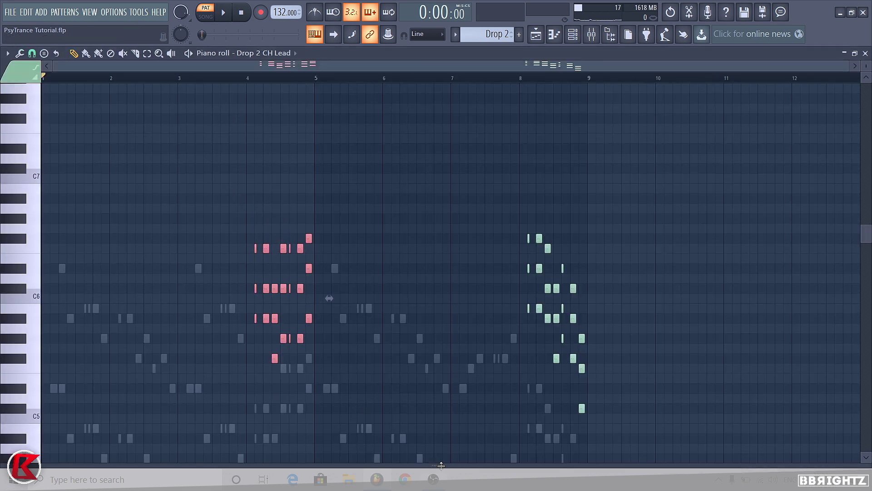
drag(522, 240, 589, 413)
ctrl+click(431, 186)
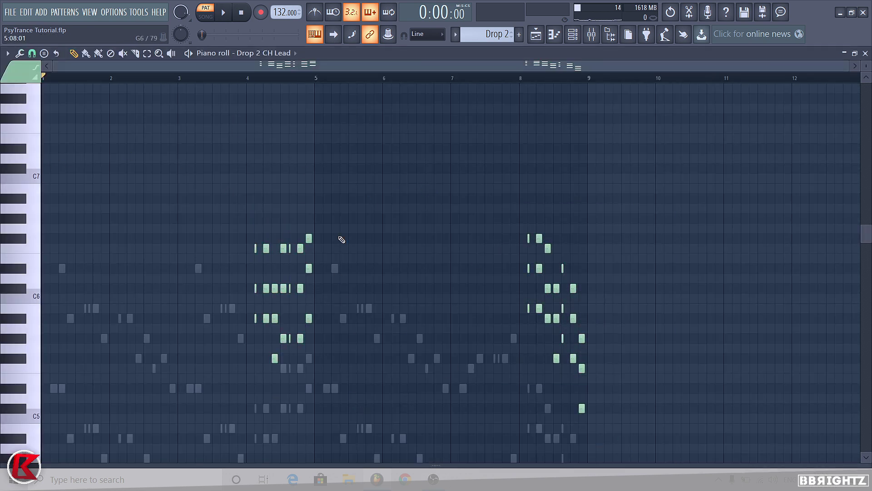
scroll(282, 293, up, 1)
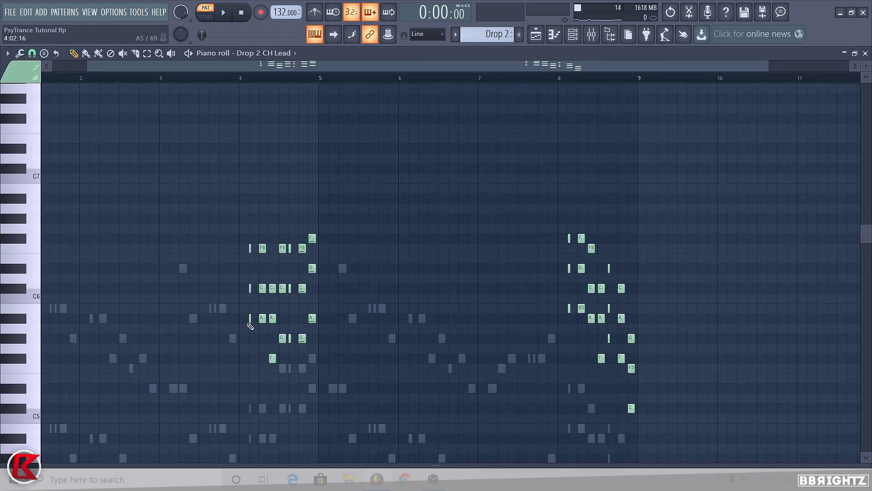
- Compare the chord lead's bars 4 and 8 by playing each of them in turn
click(575, 41)
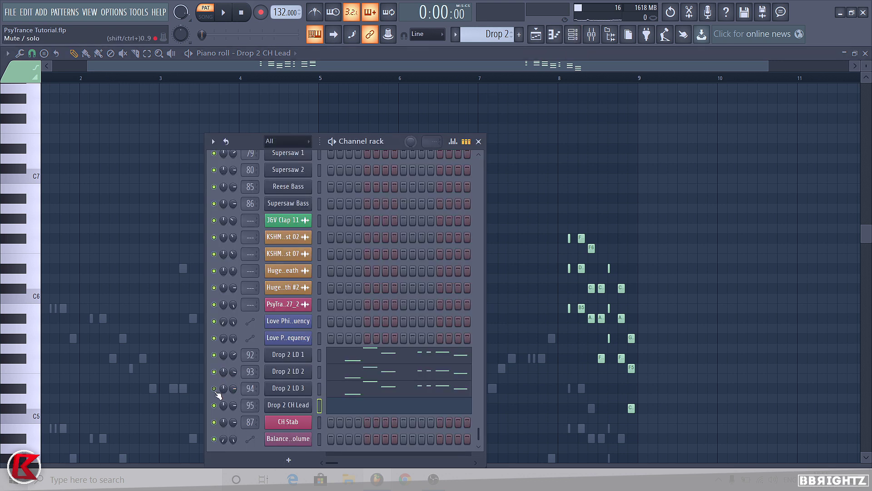
click(479, 142)
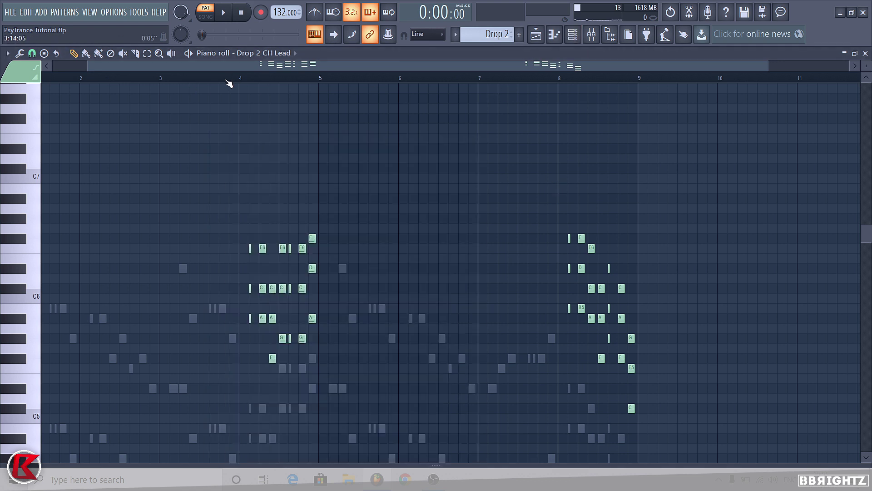
key(space)
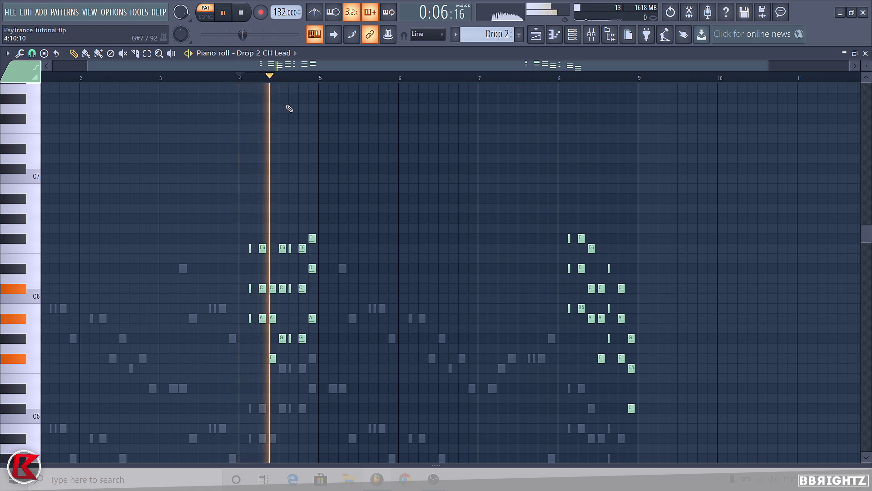
click(559, 76)
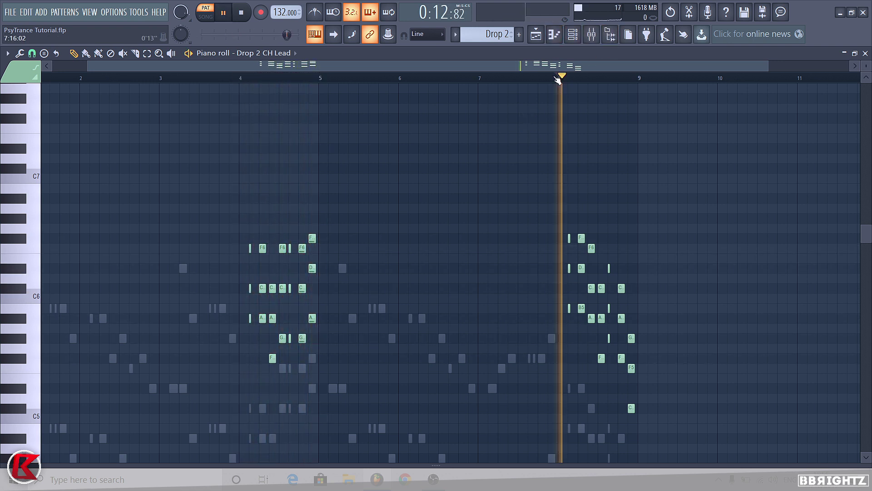
click(242, 75)
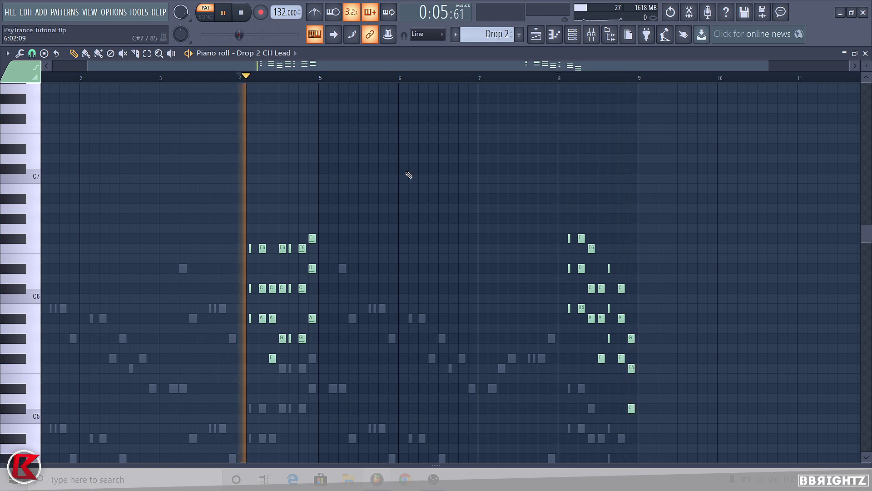
click(560, 77)
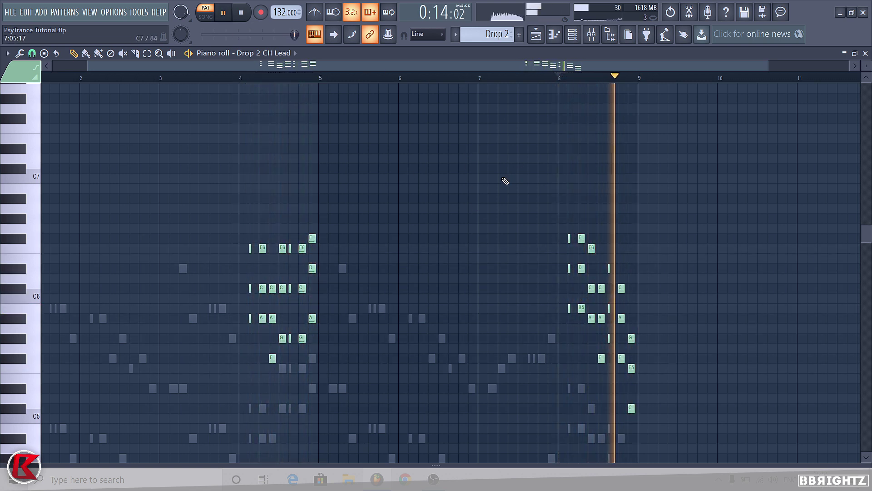
key(space)
- Review the Fruity parametric EQ 2 curve on Drop 2 LD 1 and the effects on Drop 2 LD 2
click(573, 35)
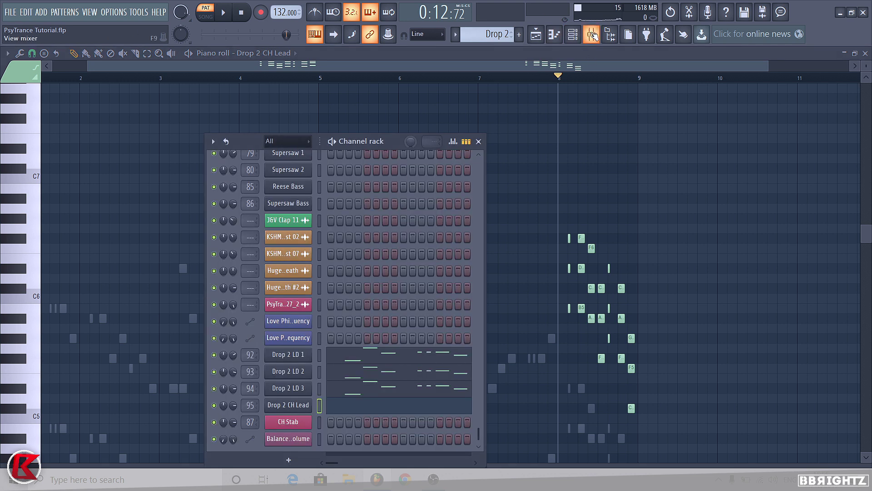
click(591, 34)
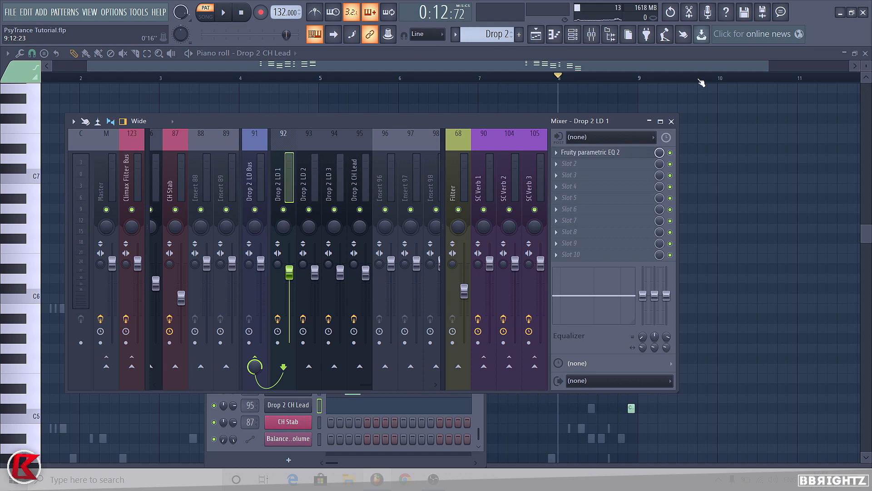
click(596, 154)
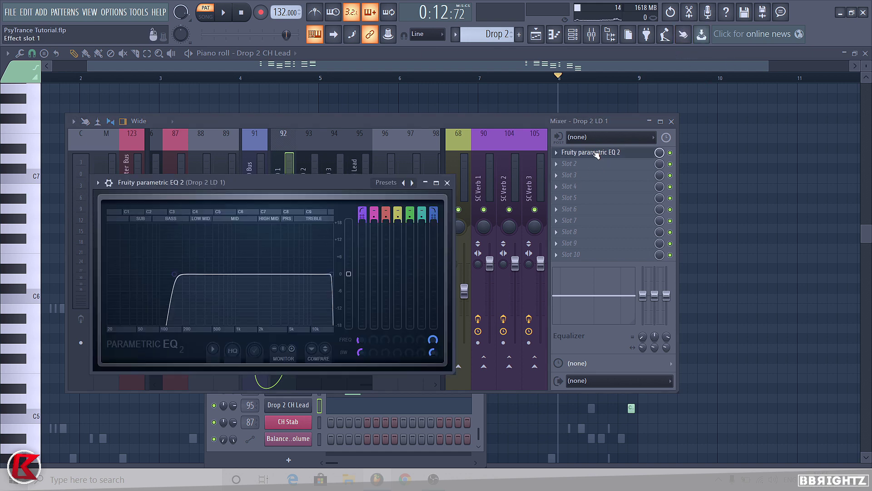
click(597, 154)
click(252, 175)
click(307, 176)
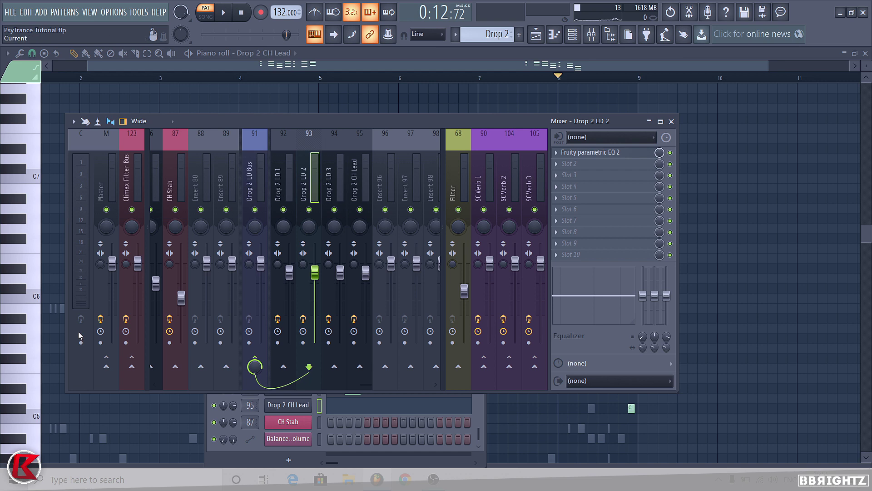
- Load the BBrightz Basic Bigroom mixer track state onto the Drop 2 LD Bus
click(263, 184)
right_click(262, 184)
mouse_move(302, 182)
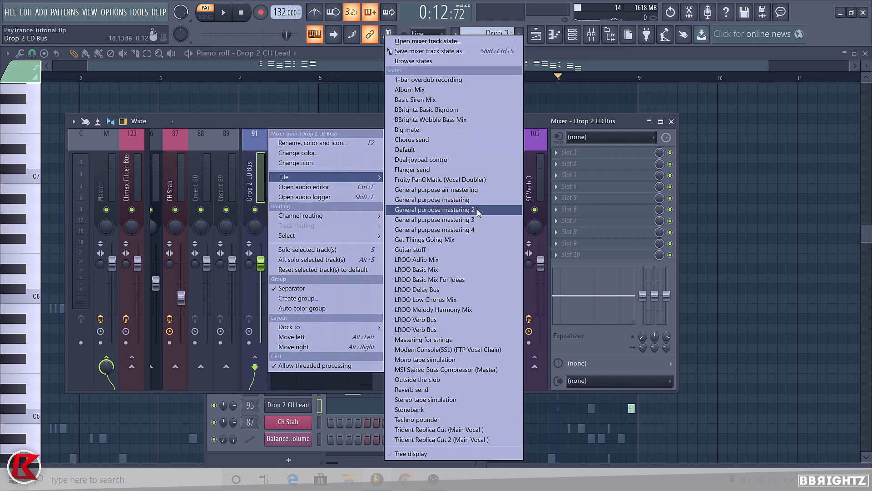
click(436, 111)
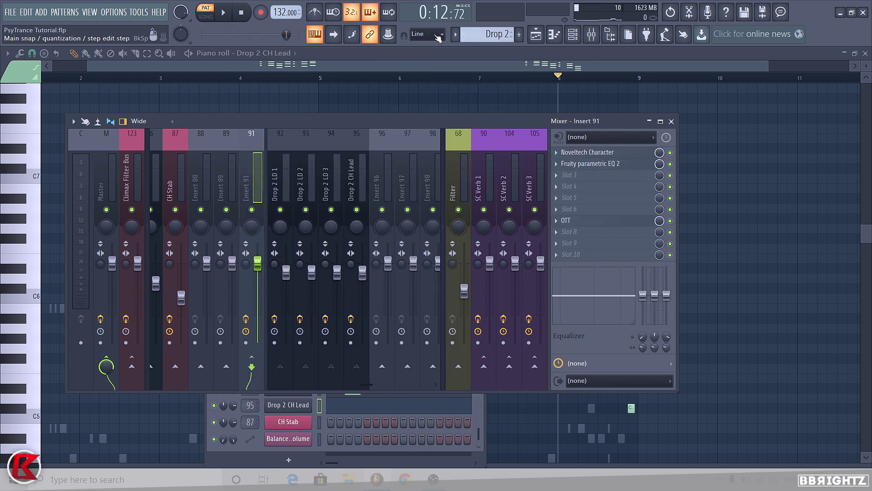
- Rename mixer track 91 as Drop 2 Bus with a blue colour and check that Drop 2 LD 2 routes into it
right_click(254, 203)
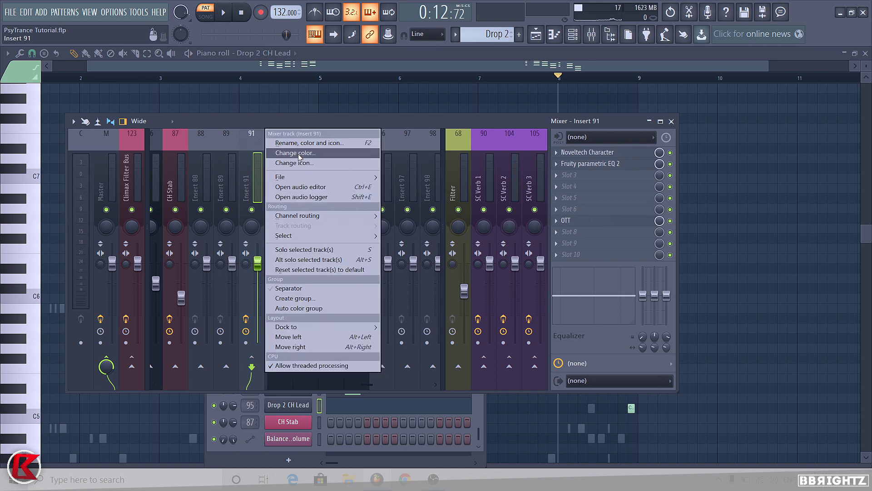
click(303, 144)
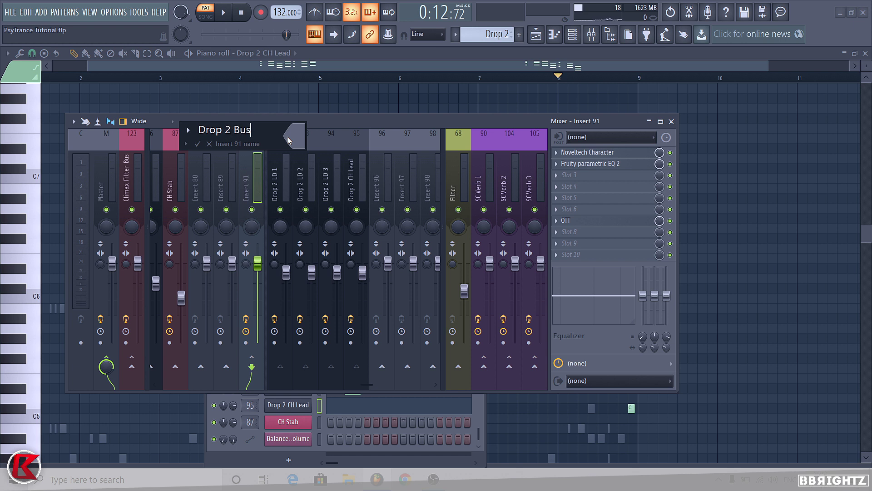
click(300, 142)
click(310, 189)
click(303, 191)
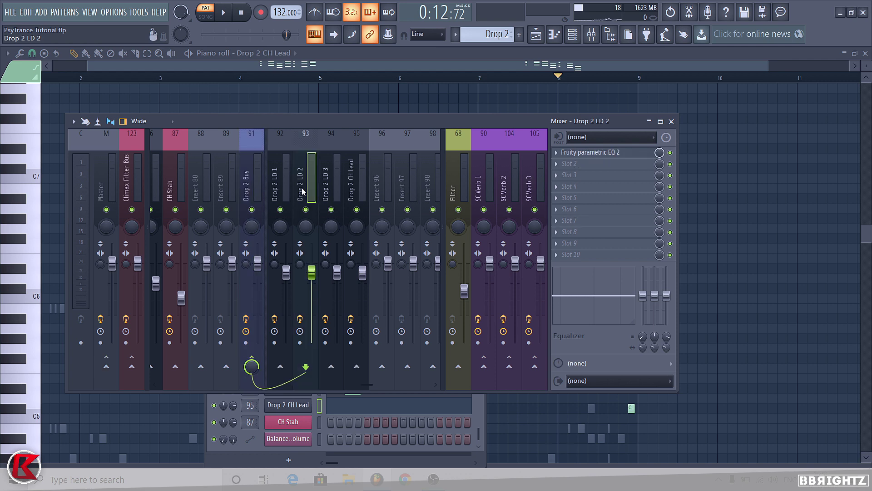
- Adjust the low-frequency end of Fruity parametric EQ 2 on the Drop 2 Bus while auditioning the leads
click(251, 177)
click(590, 163)
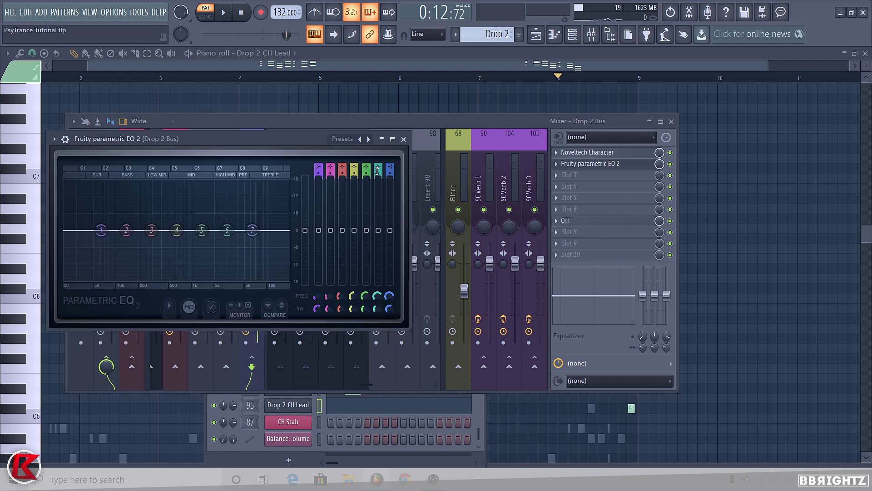
key(space)
click(364, 140)
drag(68, 230, 126, 231)
key(space)
key(Escape)
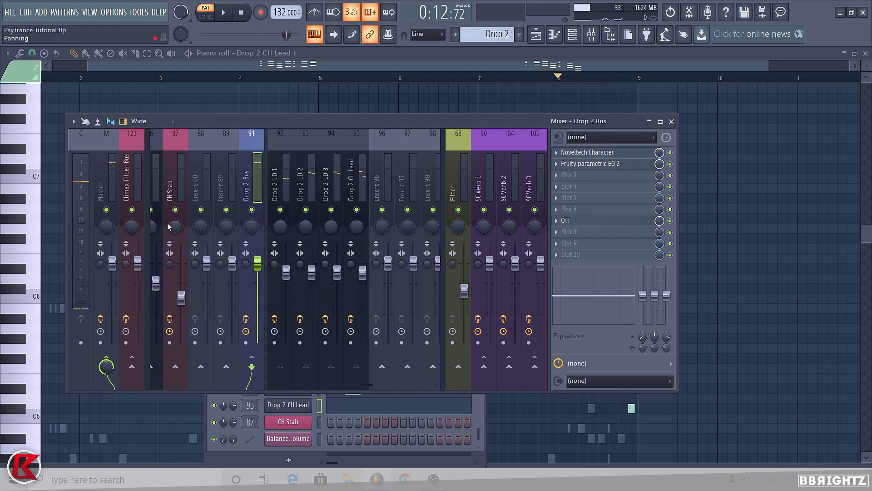
- Lower the Character amount in Noveltech Character on the Drop 2 Bus while playing the leads
click(591, 152)
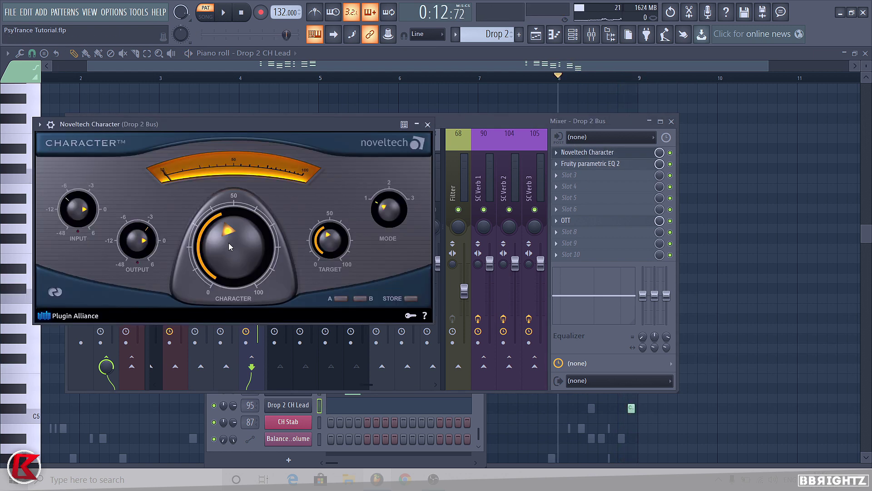
key(space)
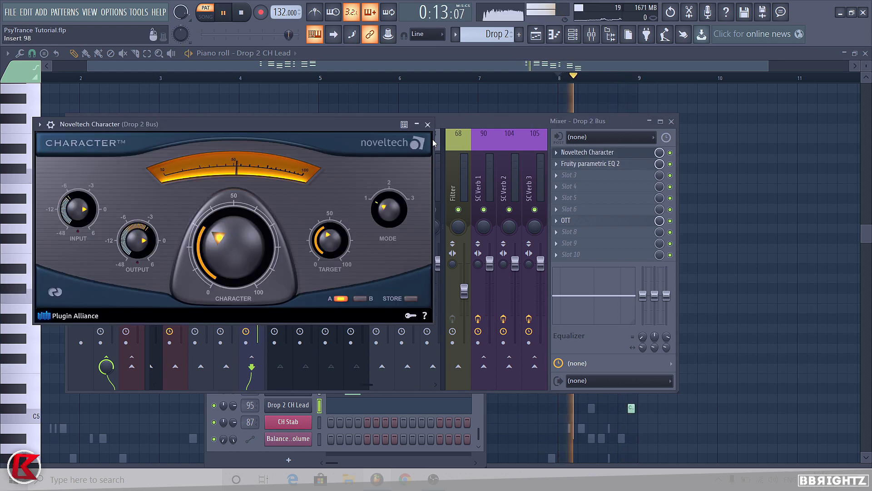
key(Escape)
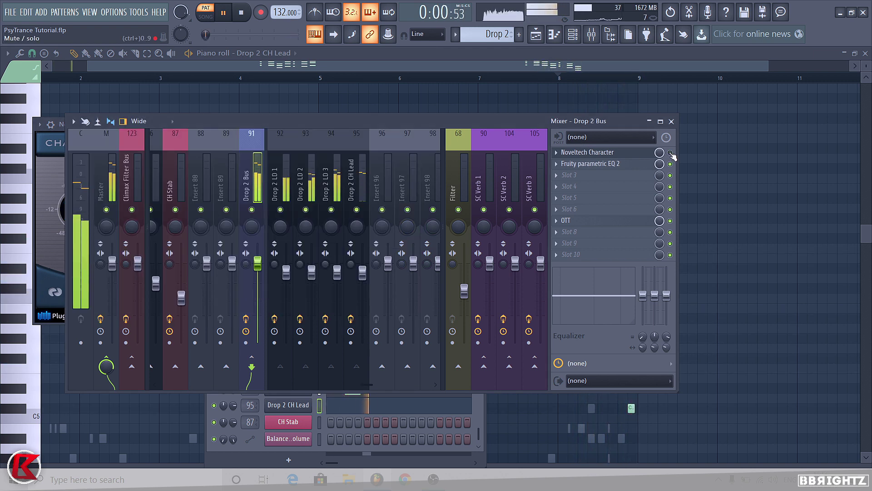
- Lower the Drop 2 Bus volume fader slightly and load Kickstart into slot 10 of that bus
drag(257, 262, 257, 272)
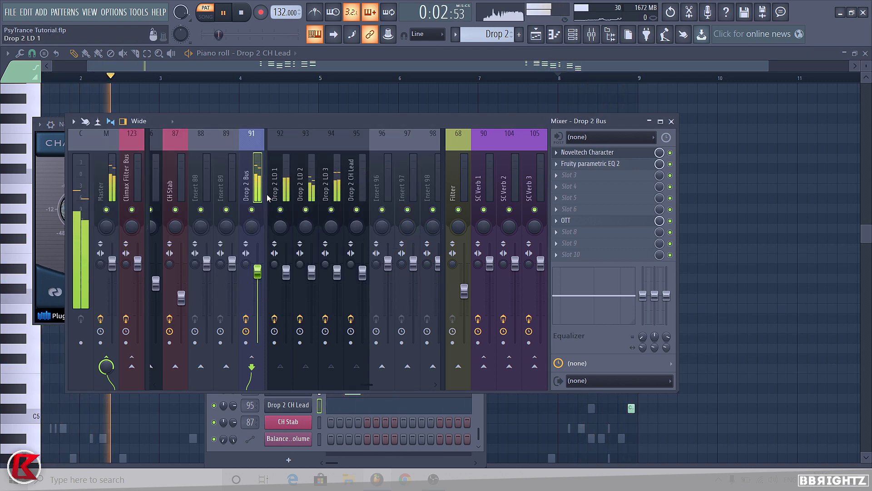
key(space)
click(571, 255)
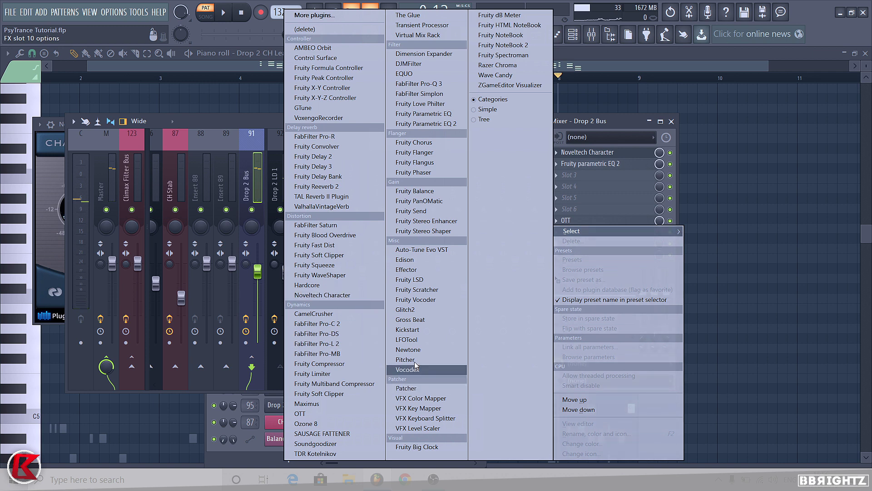
click(408, 330)
- Choose the fourth sidechain curve in Kickstart and set its mix to 76% while auditioning the leads
click(200, 225)
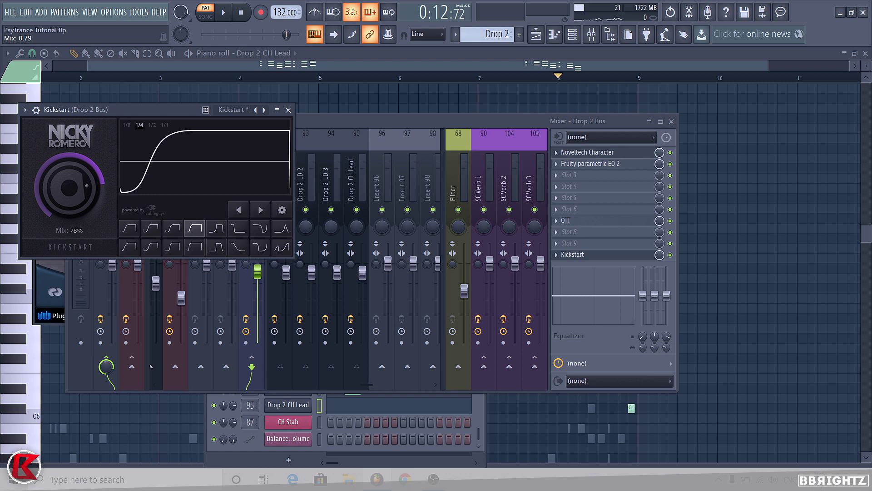
key(space)
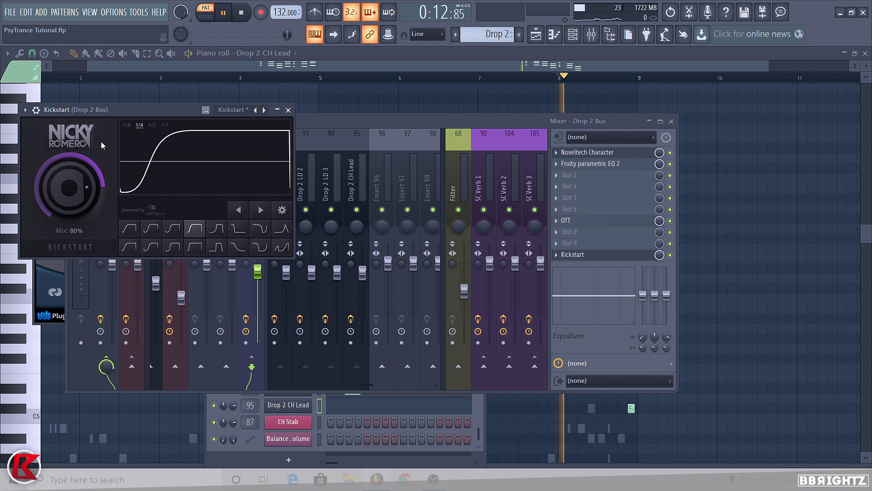
scroll(86, 187, down, 3)
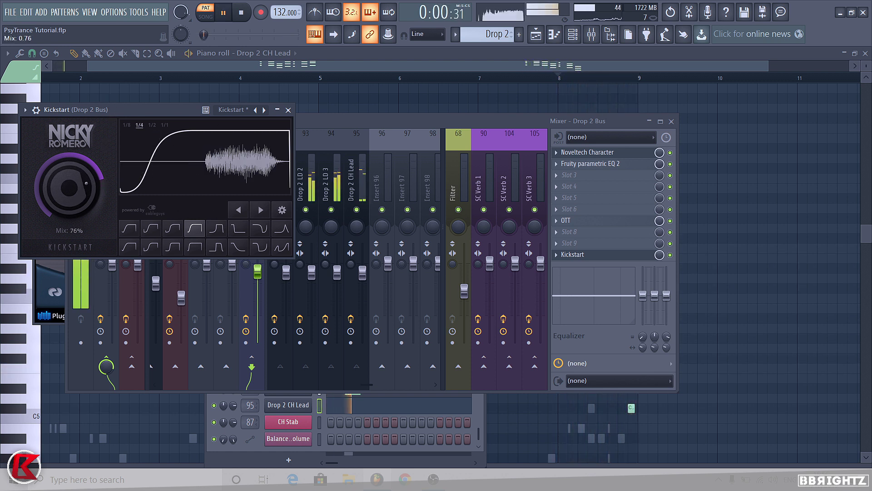
click(288, 110)
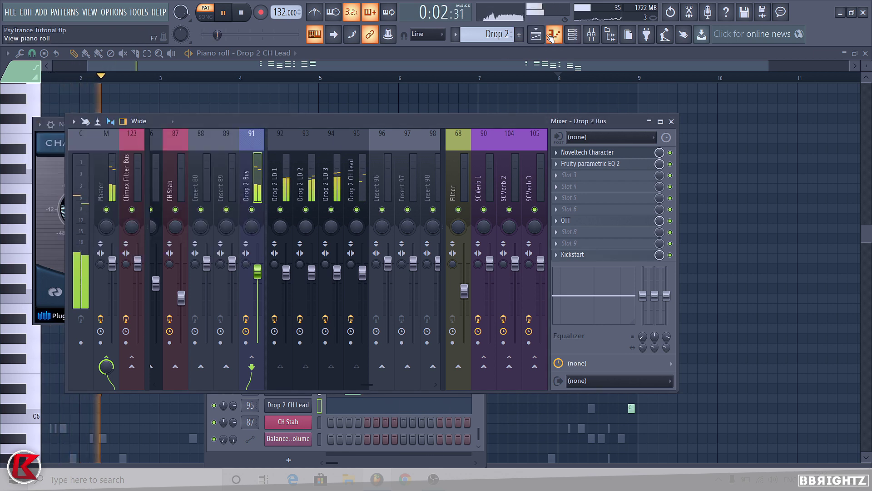
- Play the Big Room Drop 2 section of the playlist and set the Drop 2 Bus Kickstart mix to 80%
click(536, 34)
click(411, 81)
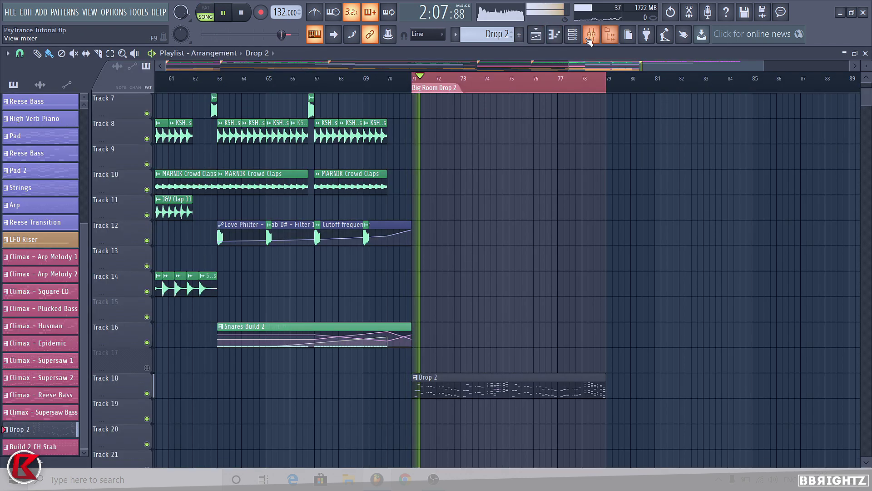
key(F9)
click(576, 254)
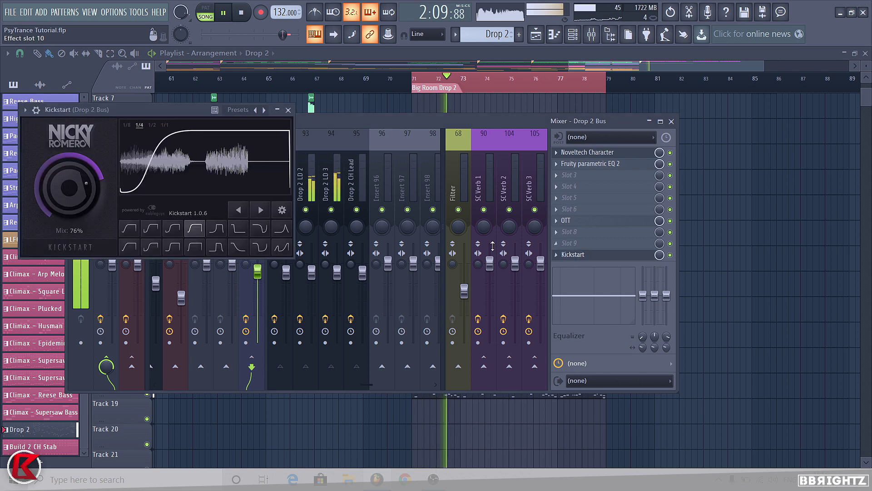
drag(81, 188, 82, 186)
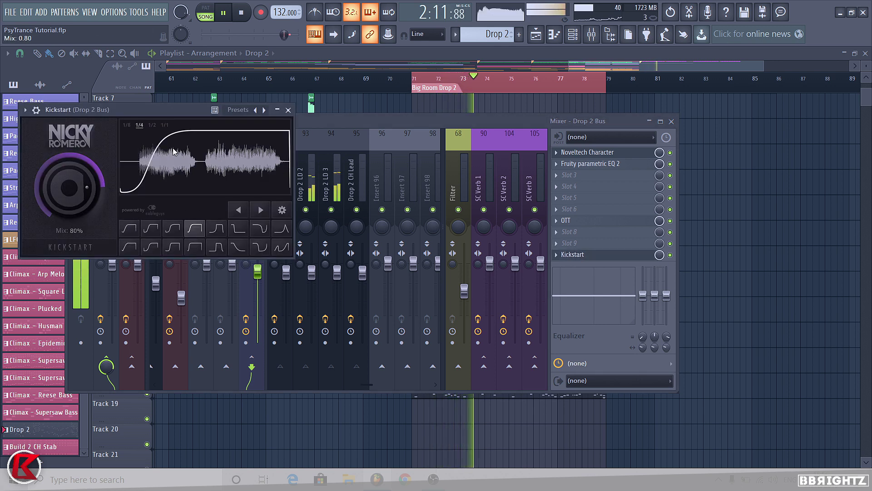
click(289, 110)
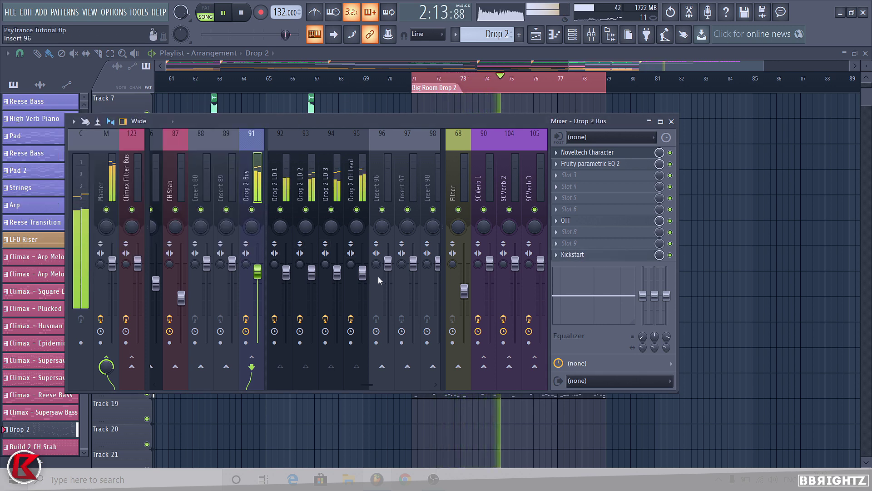
- Lower the Drop 2 CH Lead volume fader during playback and reselect the Drop 2 Bus
click(357, 182)
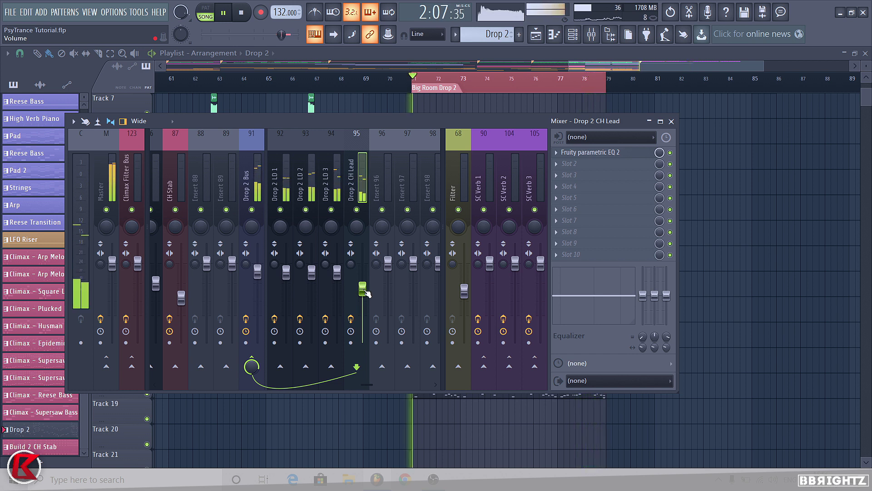
click(251, 186)
key(space)
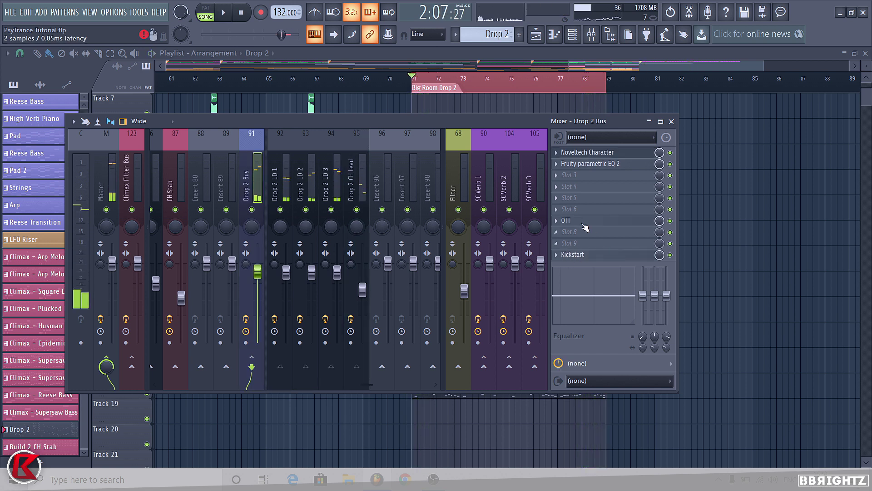
- Load ValhallaVintageVerb into slot 8 of the Drop 2 Bus and reduce its Mix to 23.6% while playing the leads
click(562, 234)
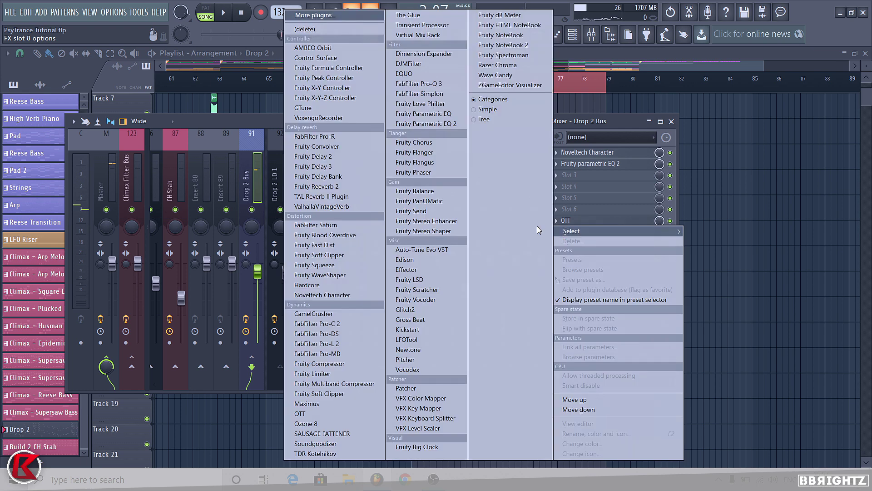
click(320, 207)
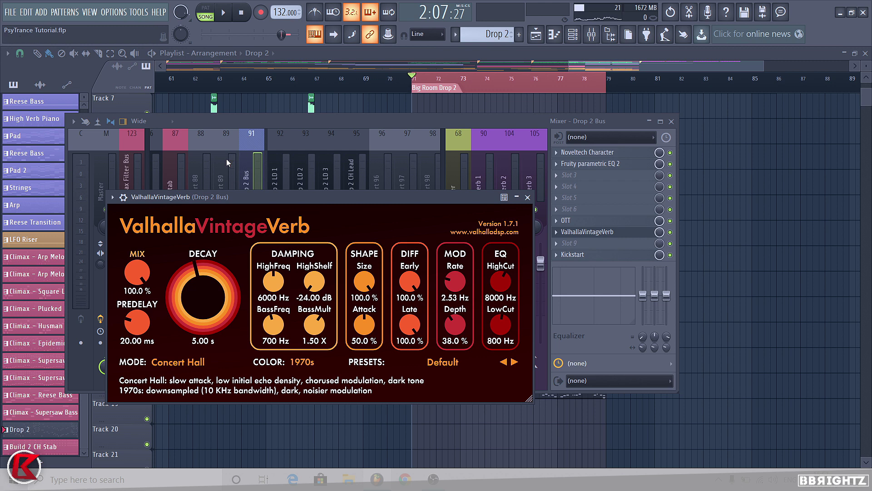
key(space)
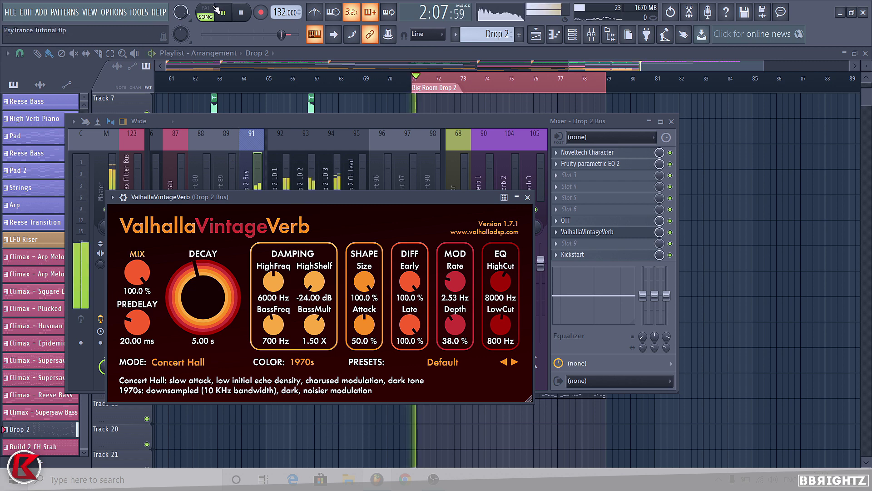
key(l)
drag(137, 273, 141, 368)
key(space)
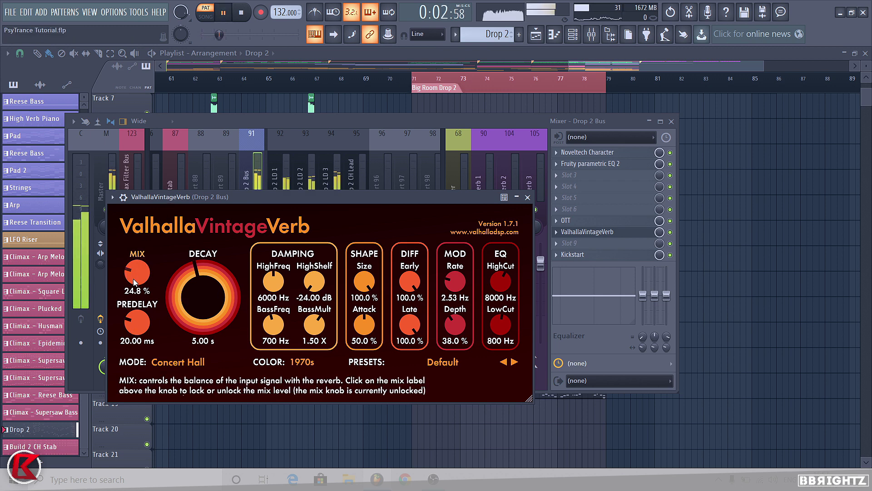
drag(137, 275, 137, 277)
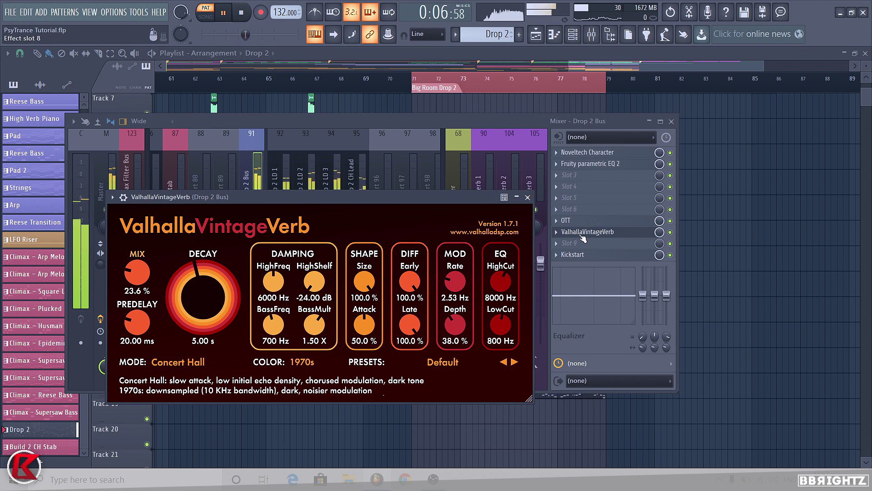
key(space)
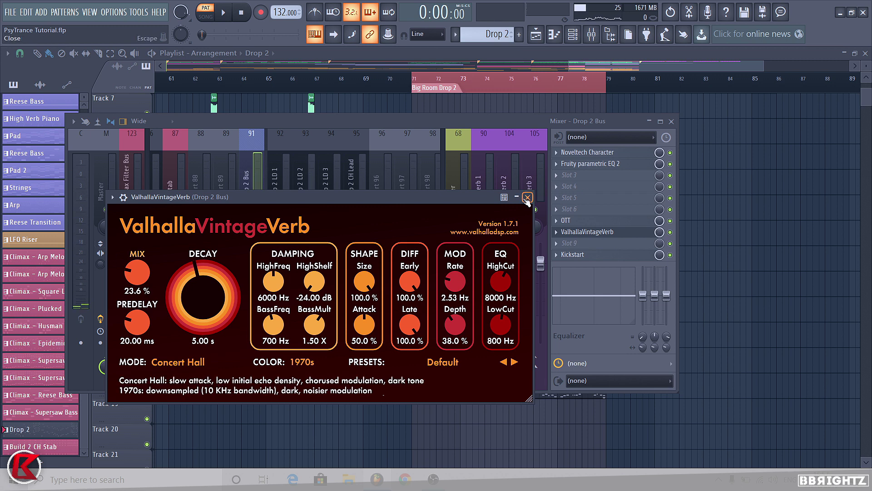
click(527, 197)
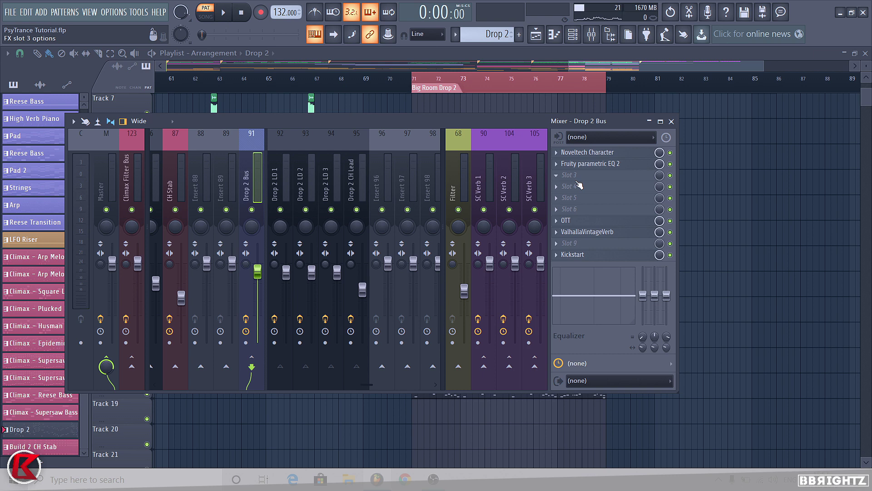
- Play the Big Room Drop 2 section of the playlist and set the ValhallaVintageVerb Mix to 20%
click(577, 182)
click(670, 122)
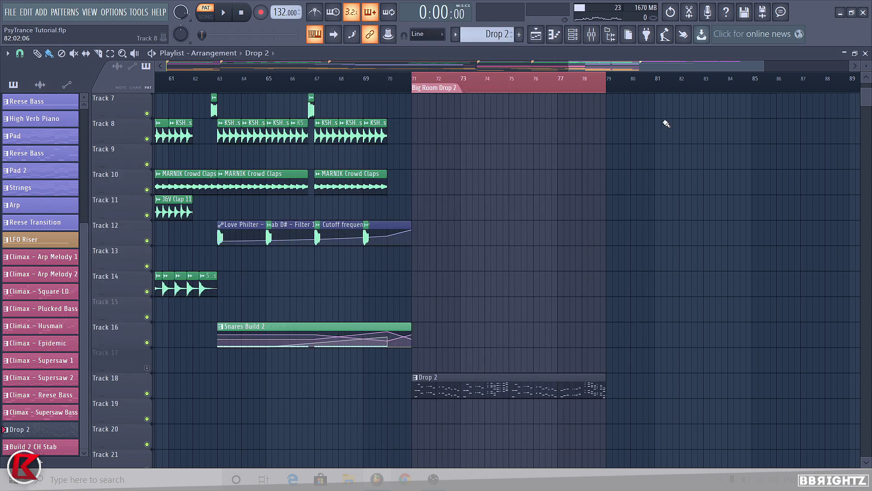
click(414, 87)
key(space)
key(F9)
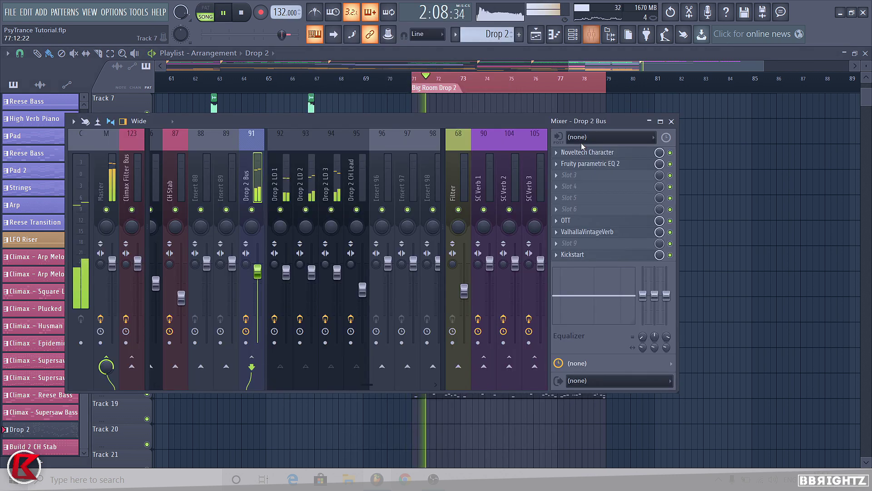
click(565, 232)
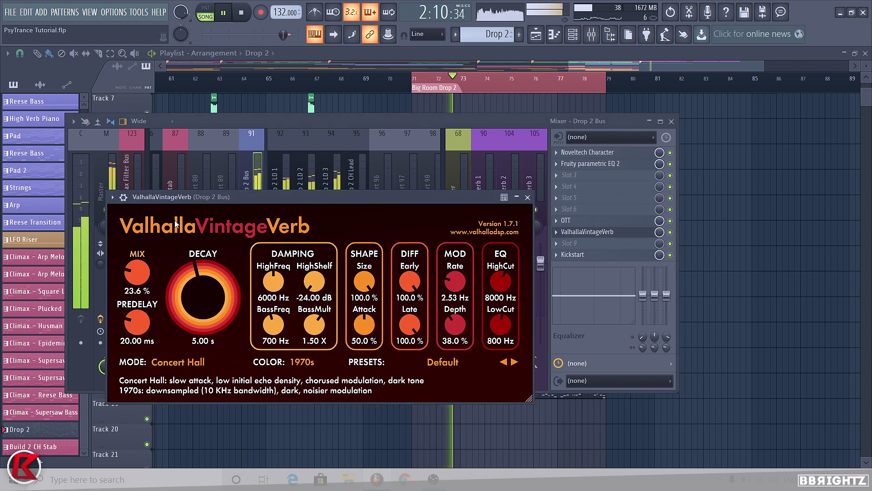
click(139, 289)
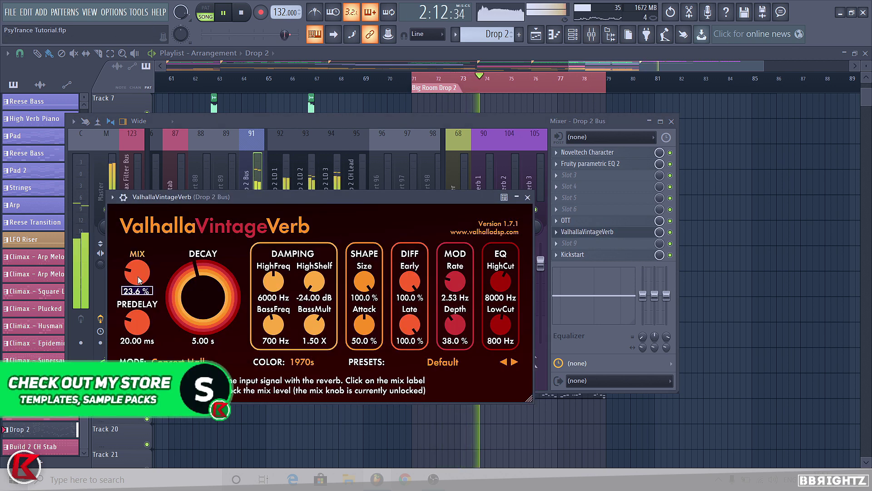
text(20)
key(Return)
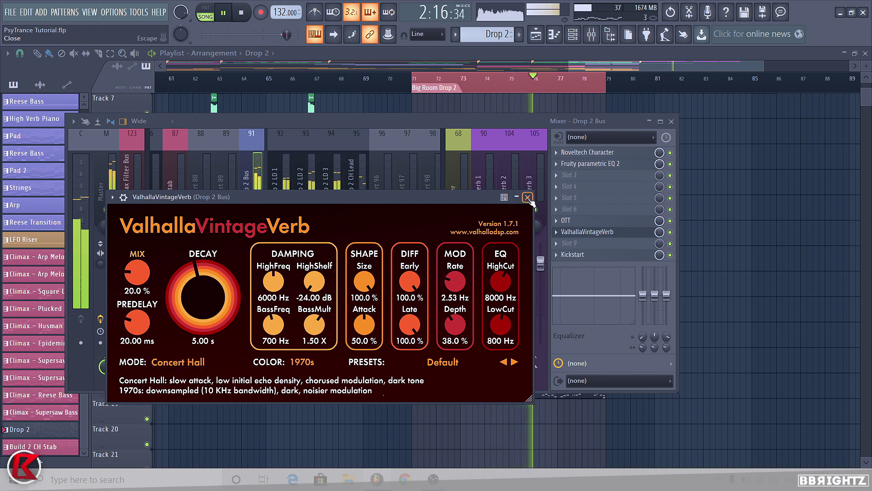
- Set the ValhallaVintageVerb color mode to NOW on the Drop 2 Bus
click(301, 362)
click(304, 385)
click(301, 362)
click(308, 396)
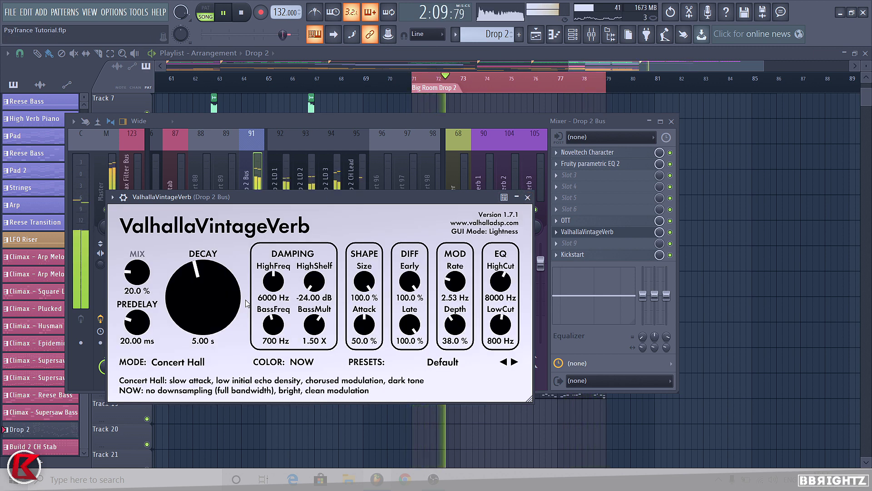
click(528, 198)
- Load a second Fruity parametric EQ 2 into slot 3 of the Drop 2 Bus and slightly boost its band 7 high shelf
click(605, 164)
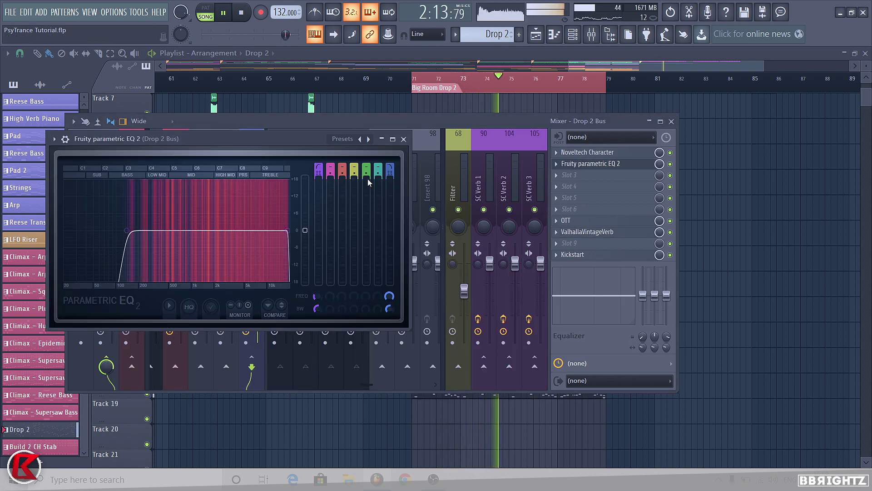
click(403, 139)
key(space)
click(568, 174)
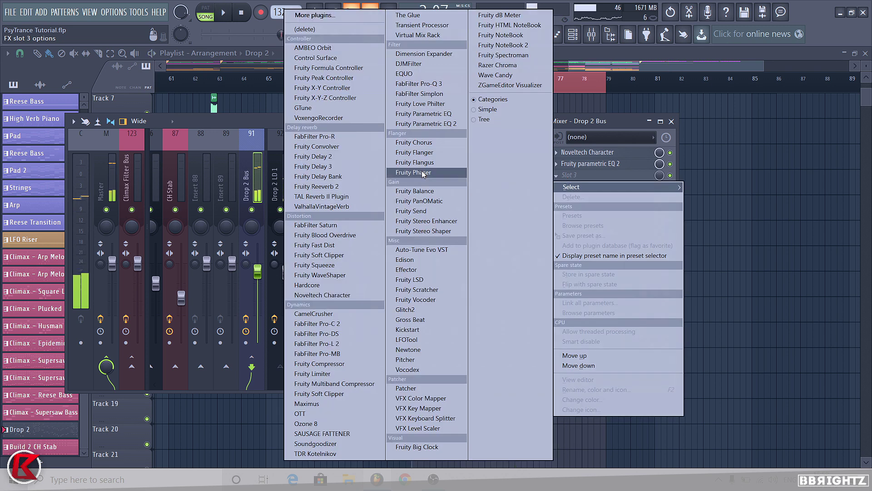
click(426, 124)
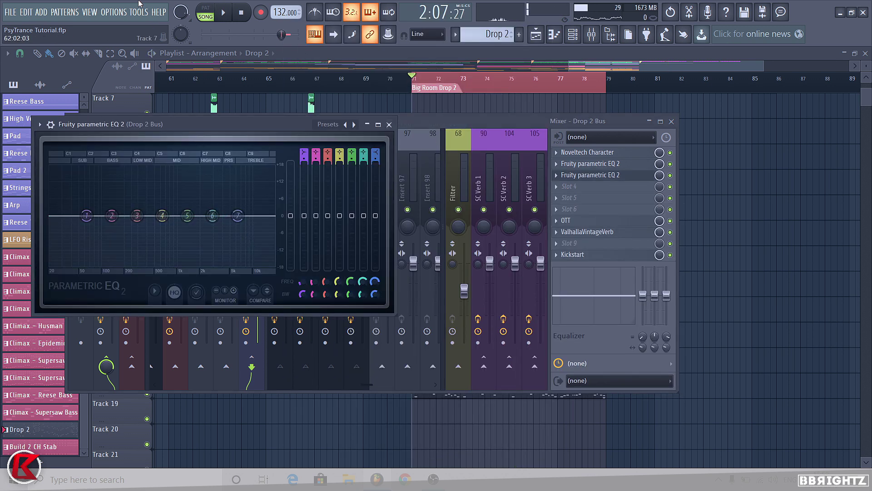
key(space)
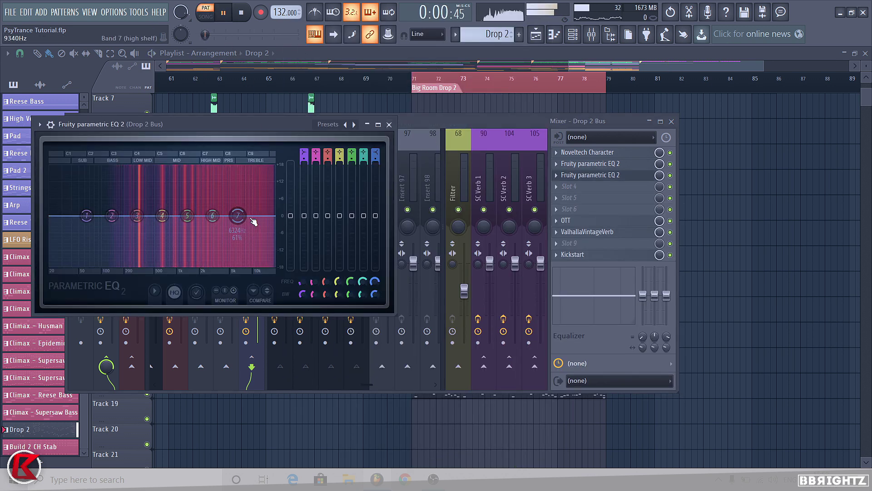
drag(237, 216, 236, 206)
key(space)
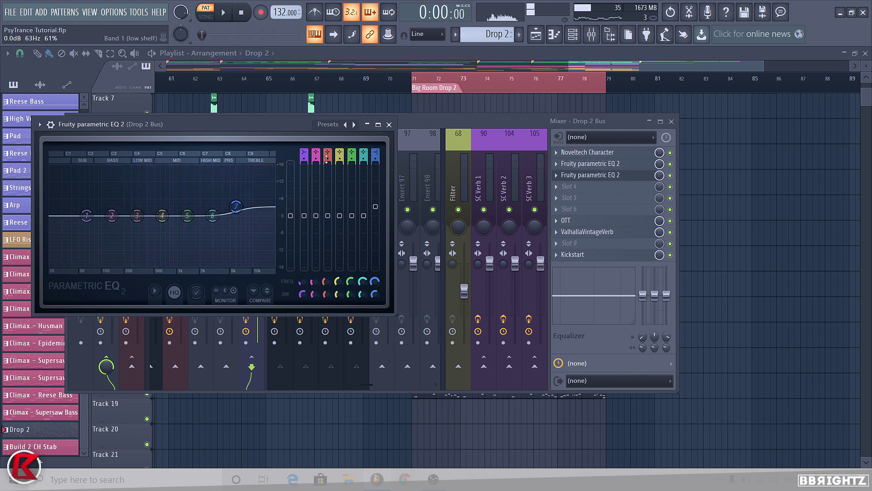
click(388, 124)
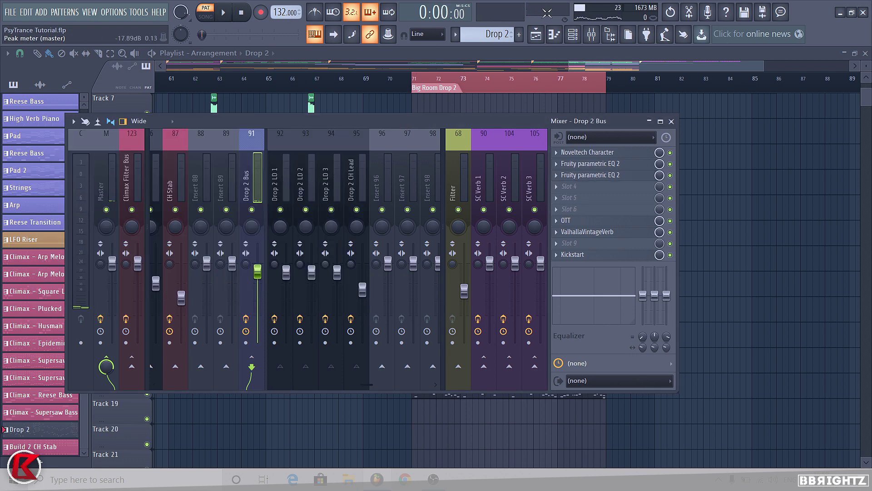
- Inspect the Drop 2 LD 1 Sylenth1 settings and return to the Drop 2 Bus effects in the mixer
click(573, 34)
click(300, 363)
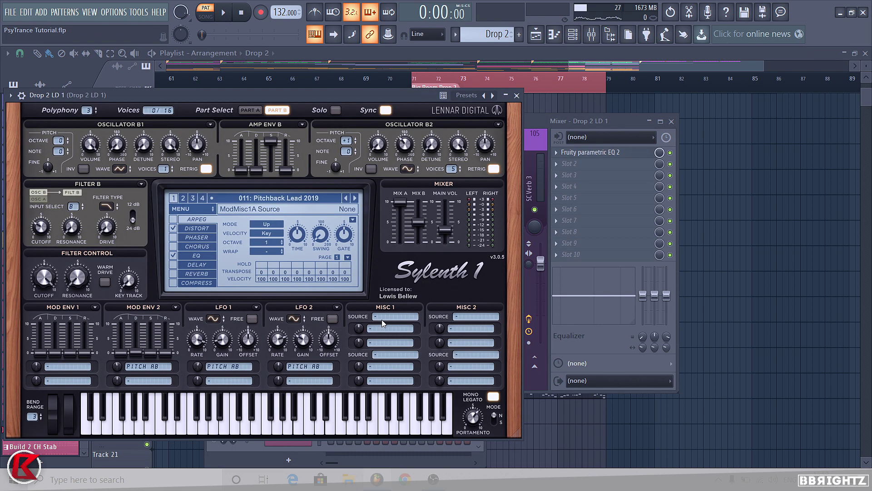
click(517, 95)
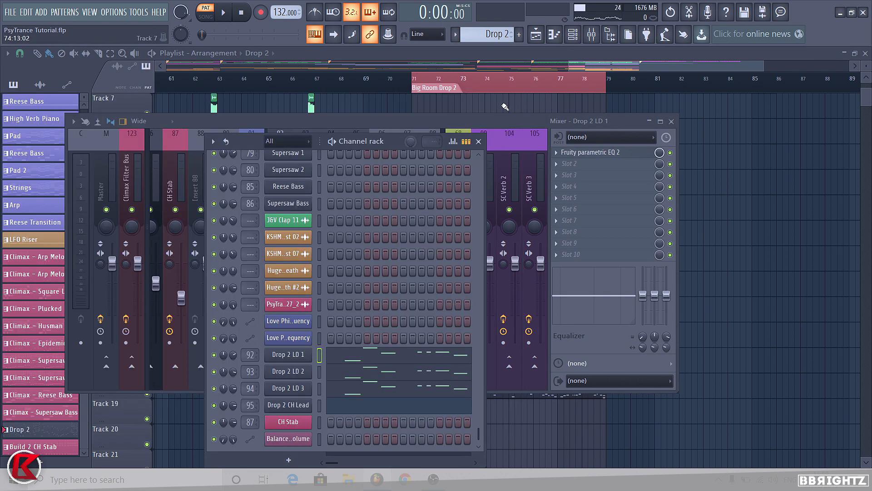
click(486, 122)
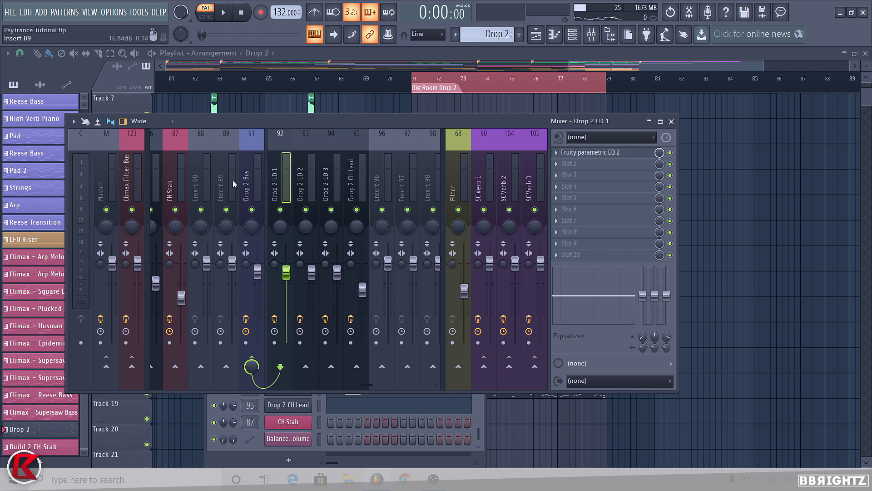
click(250, 183)
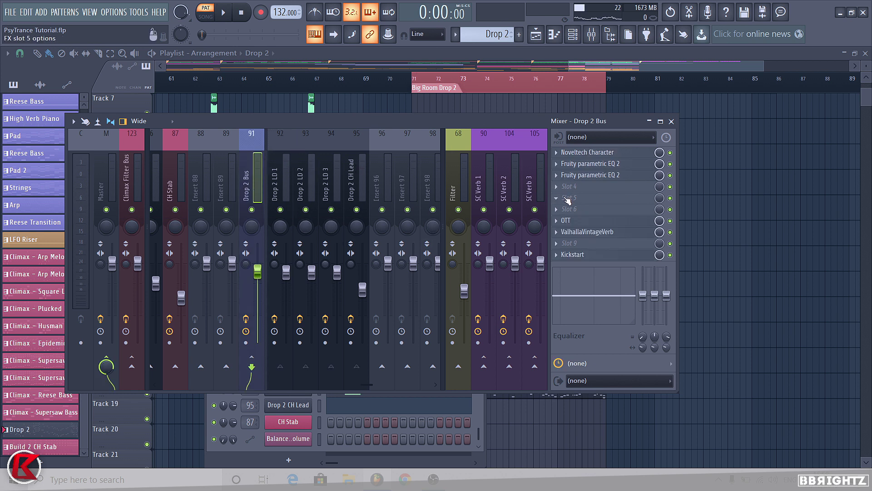
- Load Soundgoodizer into slot 4 of the Drop 2 Bus, compare it with bypass during playback, and slightly lower the bus volume
click(562, 189)
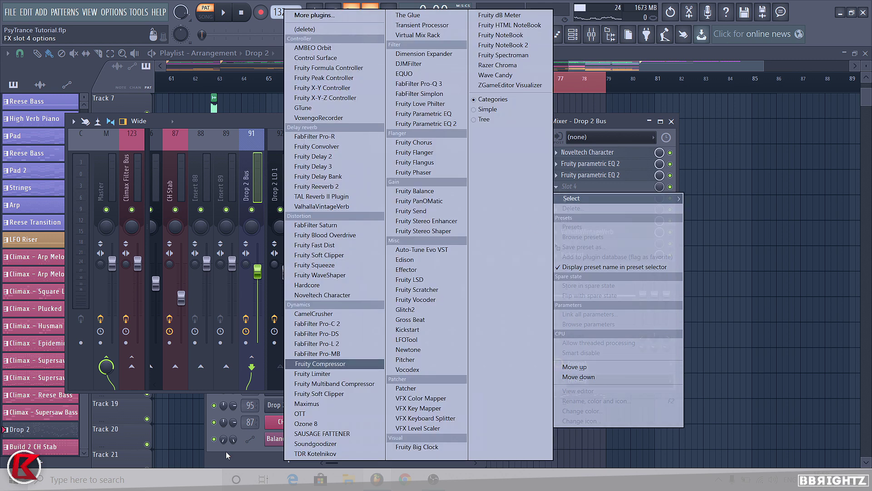
click(316, 443)
key(space)
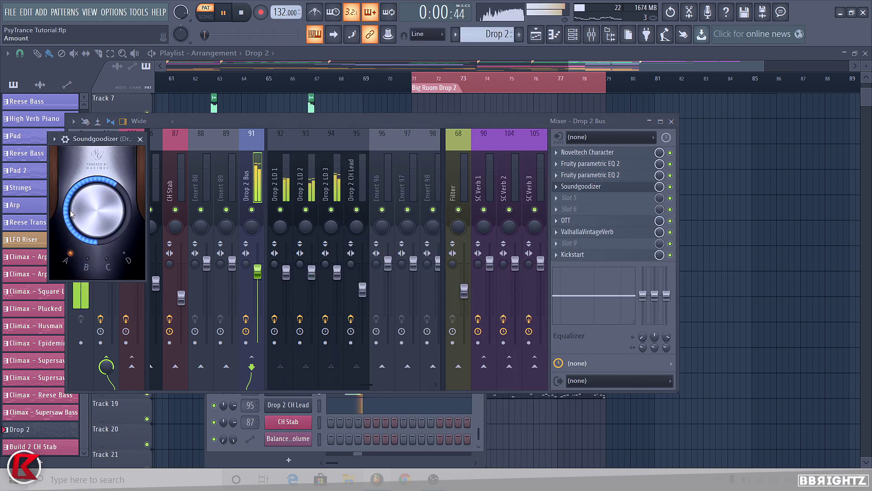
click(670, 186)
click(670, 186)
click(598, 188)
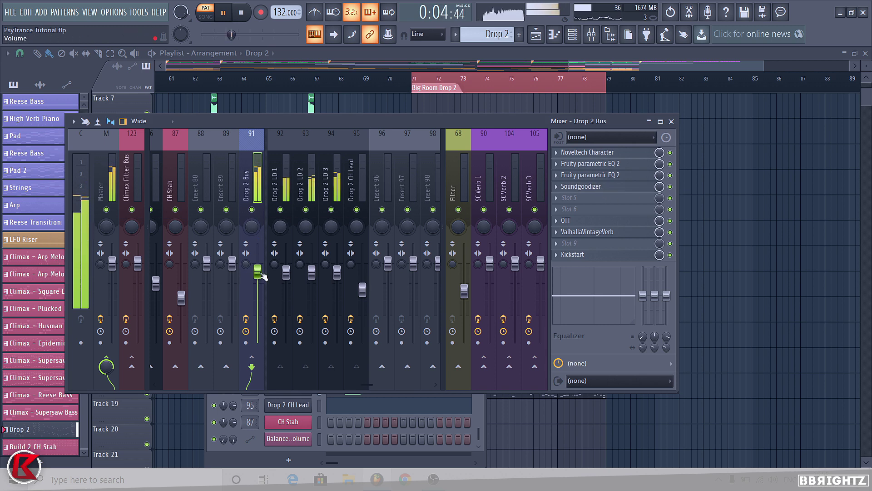
drag(258, 272, 258, 276)
click(649, 121)
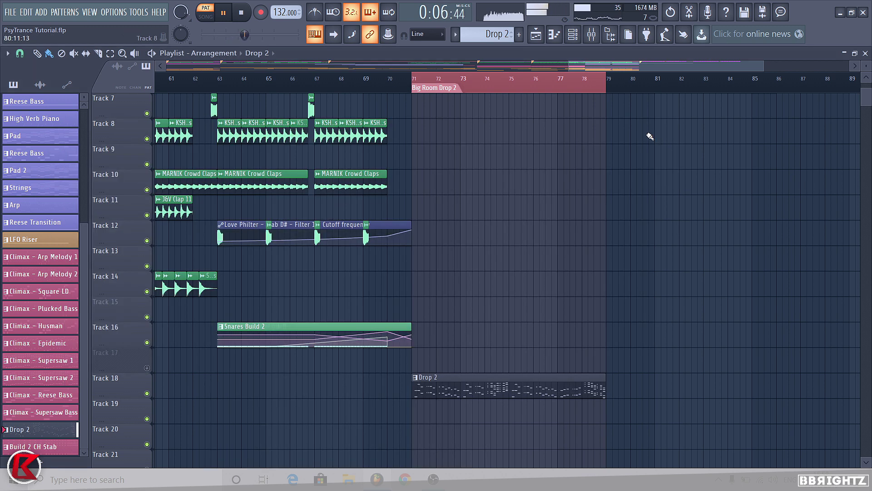
- Set the song playback position to the start of Big Room Drop 2 at bar 71
scroll(502, 194, down, 5)
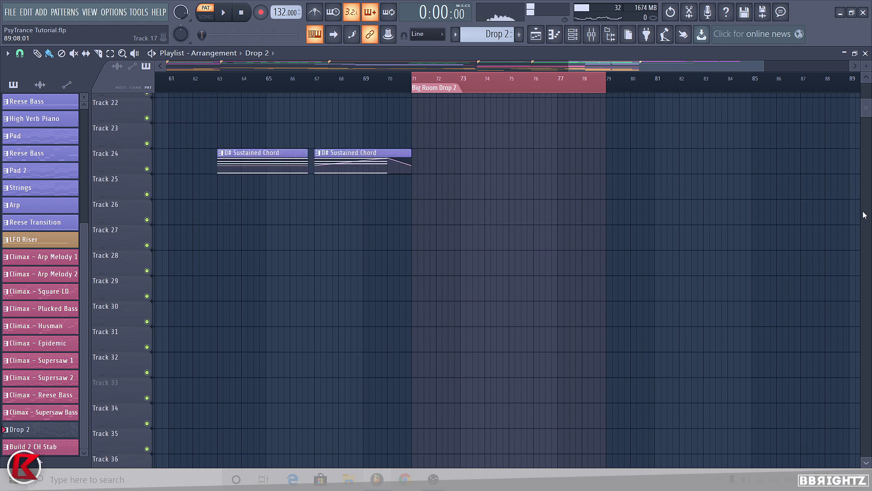
scroll(502, 194, up, 4)
click(410, 80)
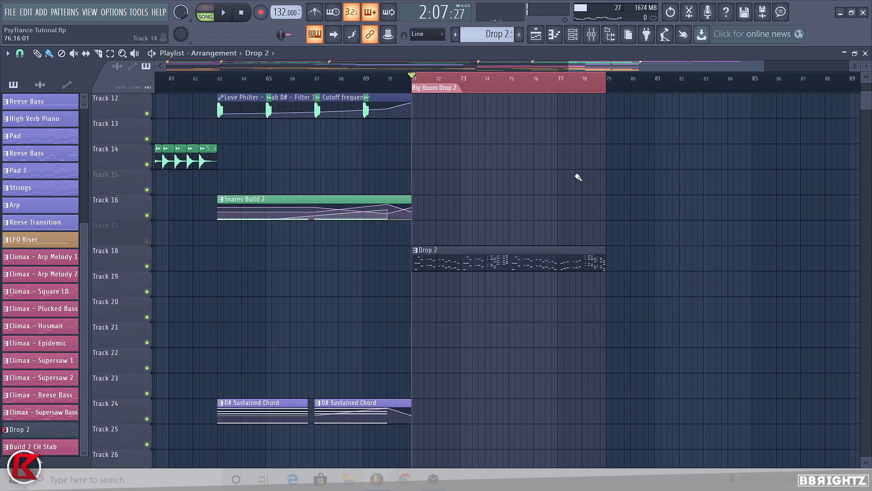
- Examine the arrangement from the first drop onward, including its stab clips on Tracks 12 and 13
scroll(867, 249, up, 3)
scroll(867, 250, down, 2)
scroll(382, 232, down, 3)
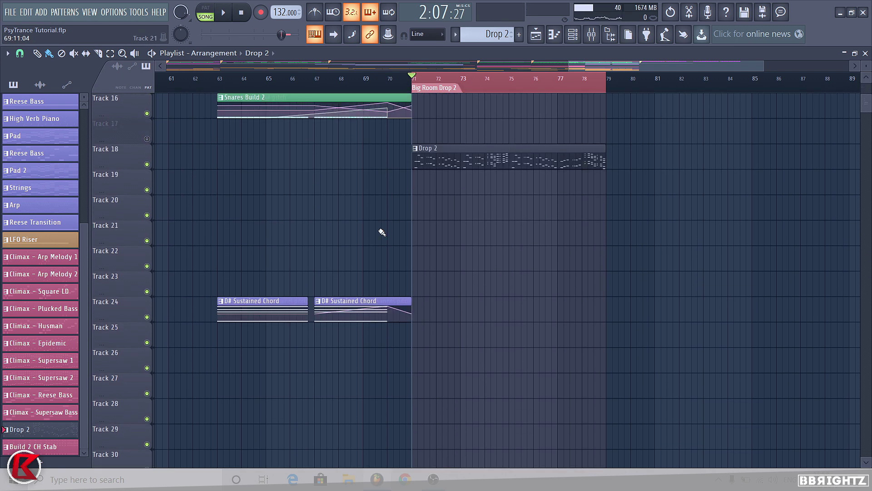
scroll(383, 207, down, 4)
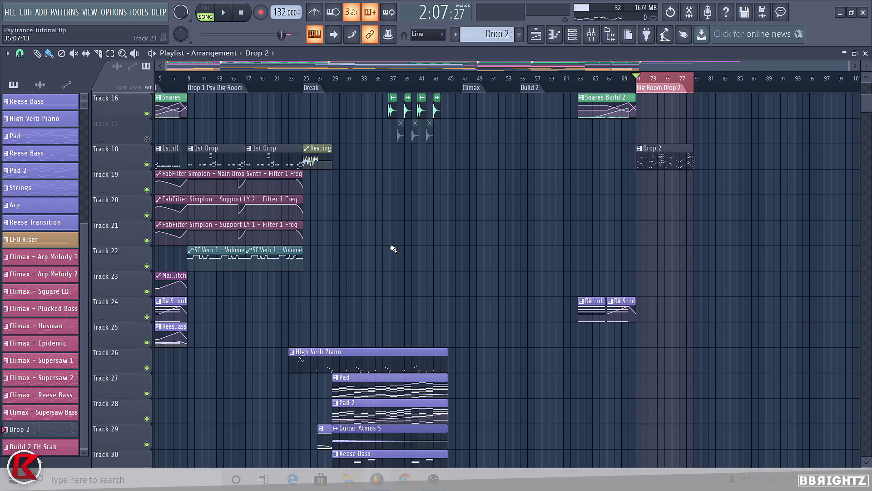
scroll(289, 276, down, 2)
scroll(290, 279, up, 4)
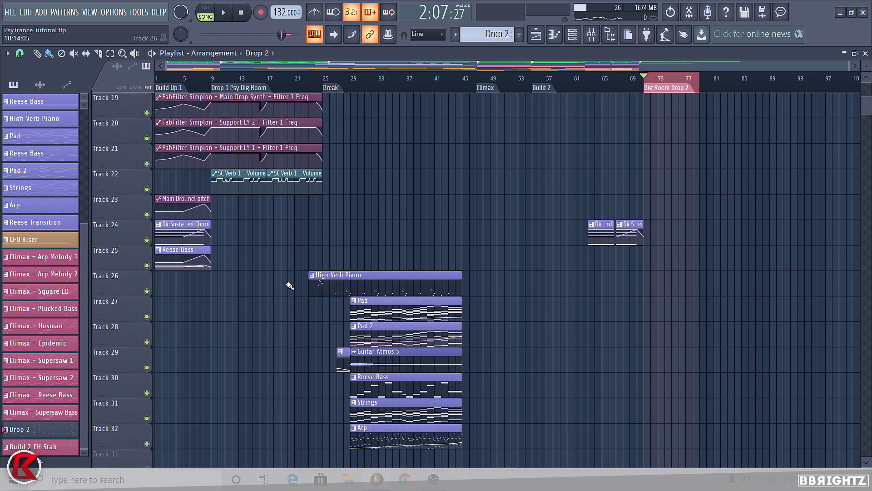
scroll(282, 224, up, 2)
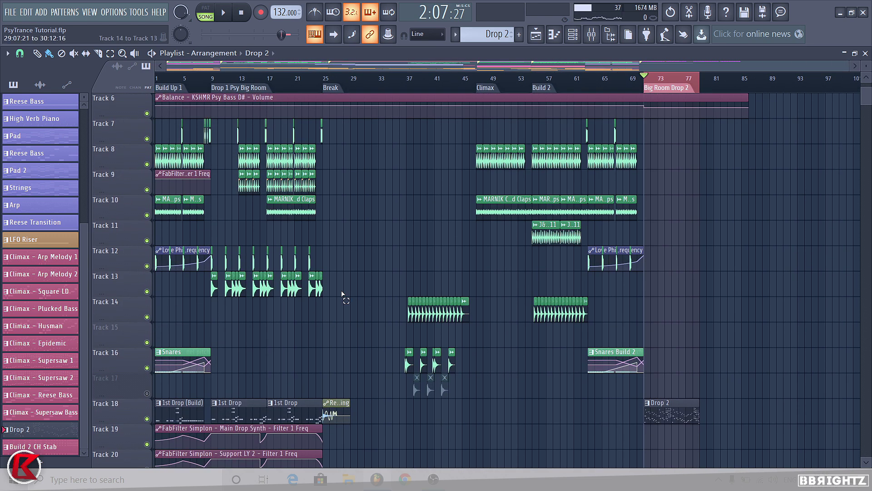
drag(360, 317, 222, 257)
click(815, 296)
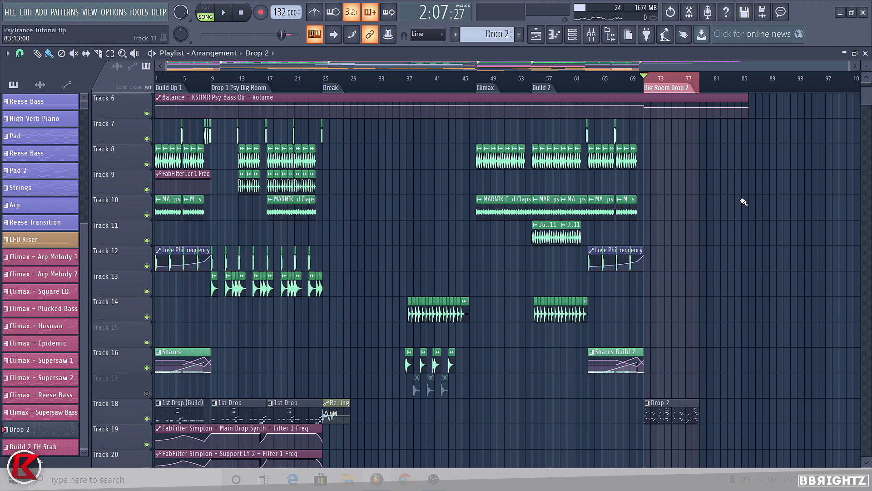
- Play the Big Room Drop 2 section and check the mixer levels
scroll(744, 202, up, 3)
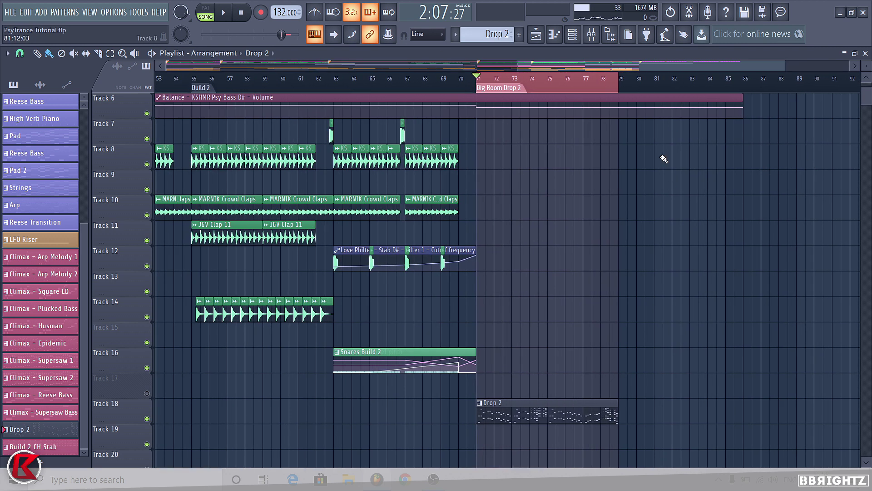
key(space)
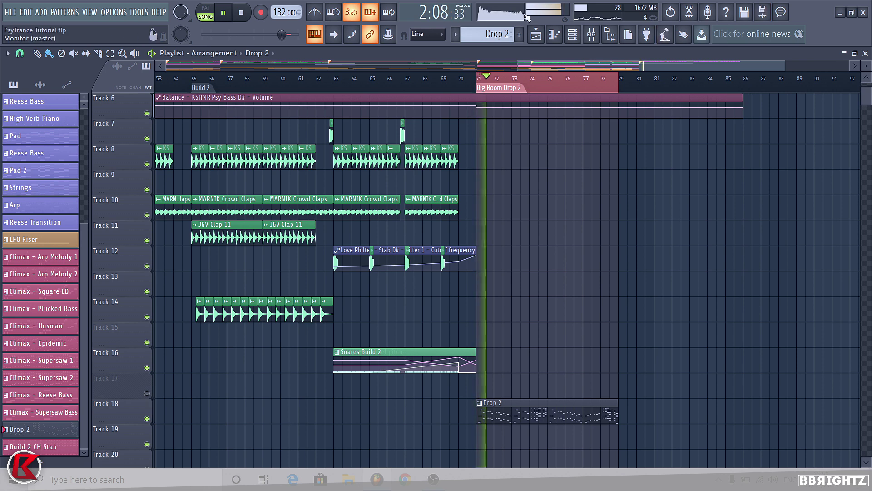
click(590, 36)
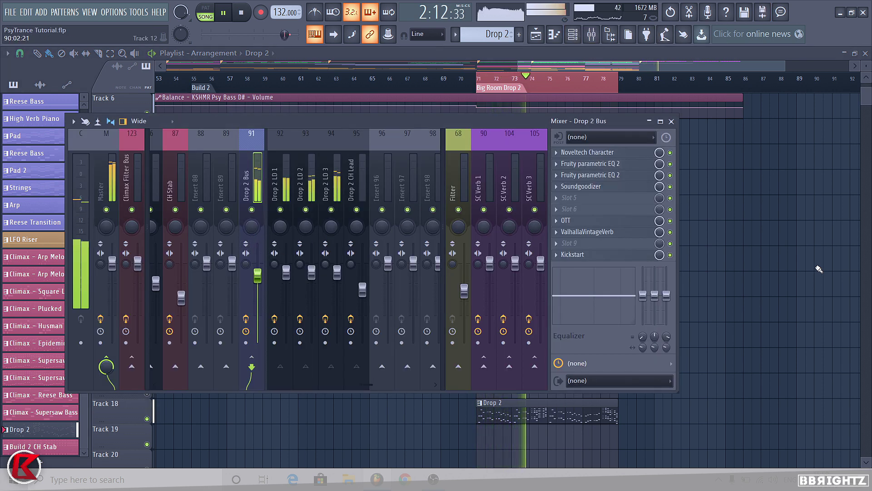
key(F9)
- Copy the first drop's stab clips on Tracks 12 and 13 to the start of Big Room Drop 2 at bar 71 and play them
scroll(579, 220, down, 5)
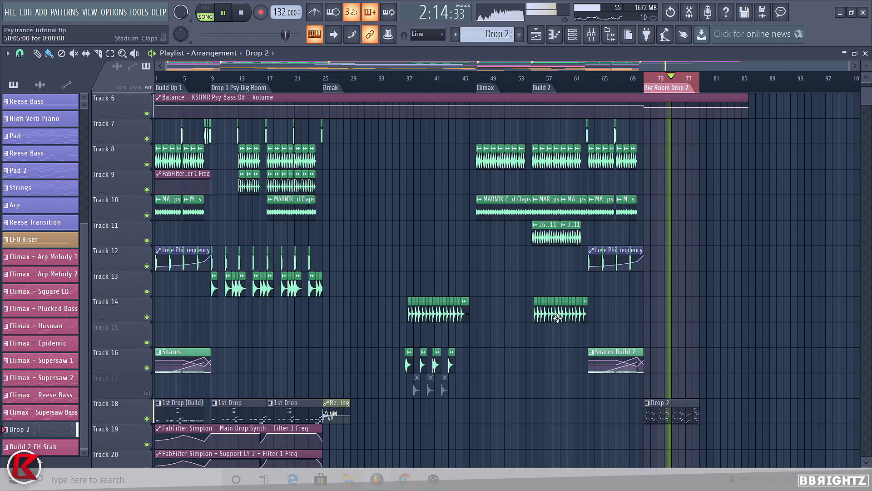
scroll(422, 300, down, 5)
key(space)
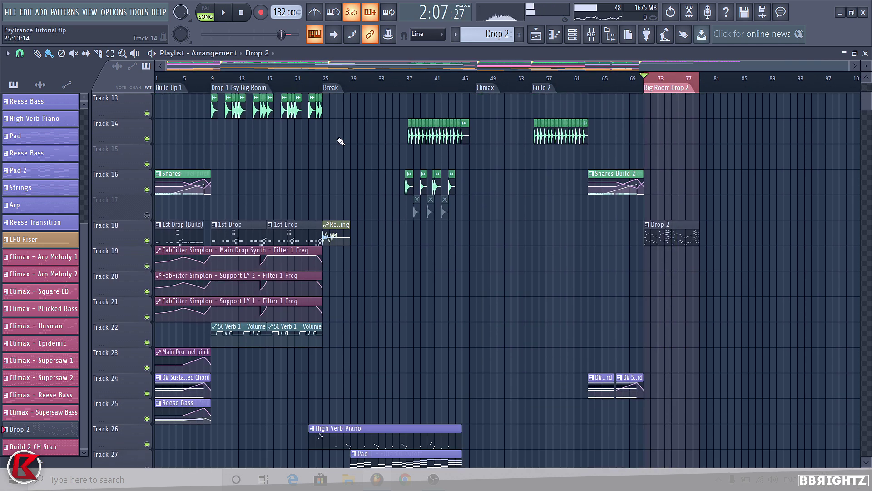
drag(348, 163, 648, 163)
key(space)
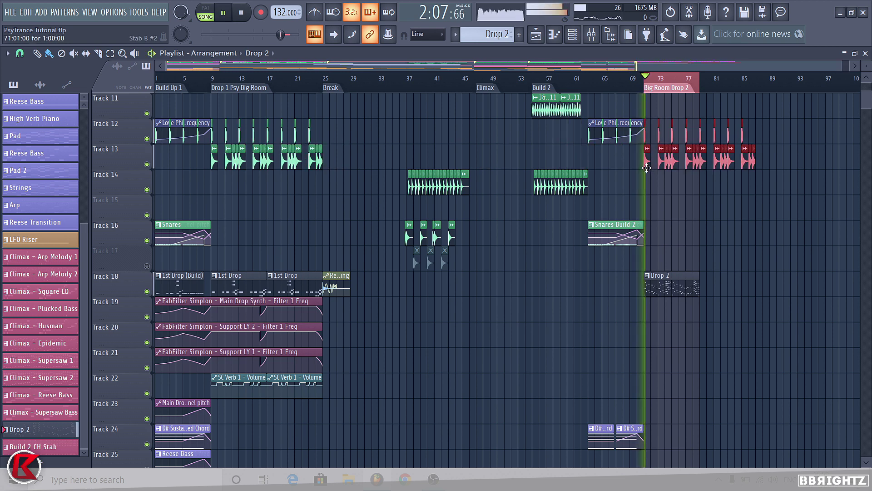
- Add a copy of the stab pair on Tracks 12 and 13 at bar 72 and play the result
scroll(694, 189, up, 2)
scroll(632, 189, up, 2)
key(space)
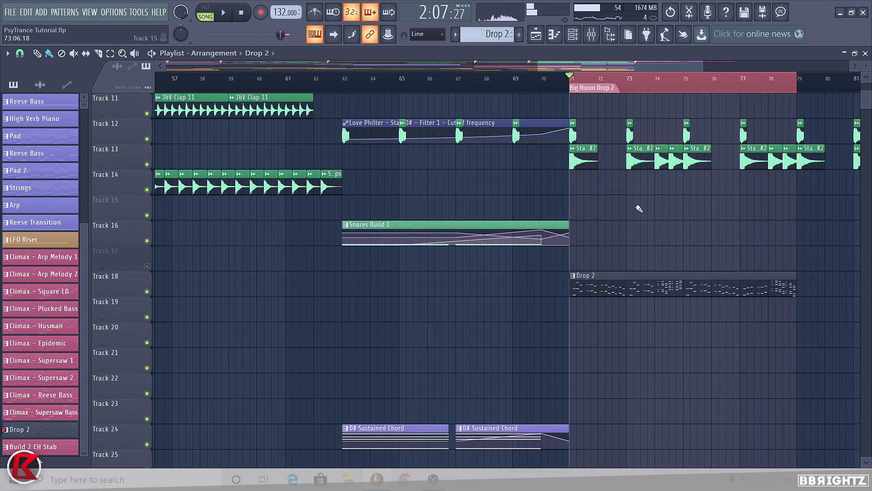
drag(610, 219, 608, 158)
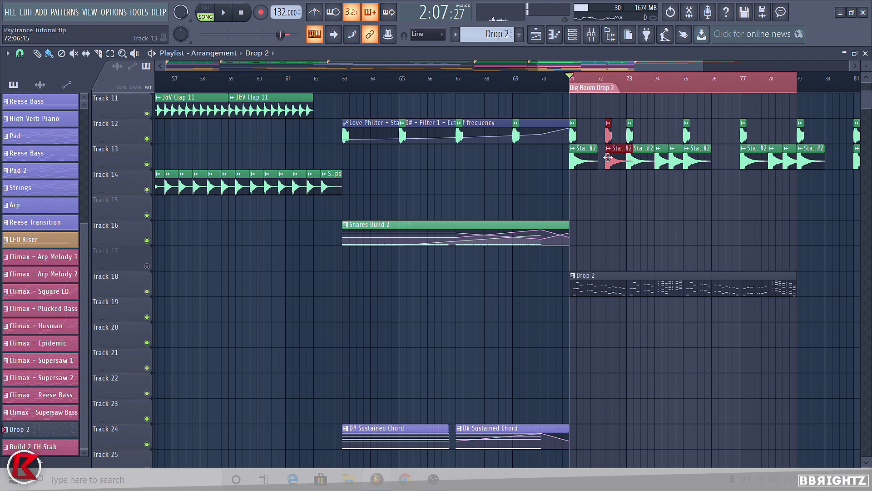
click(624, 182)
key(space)
scroll(644, 168, up, 2)
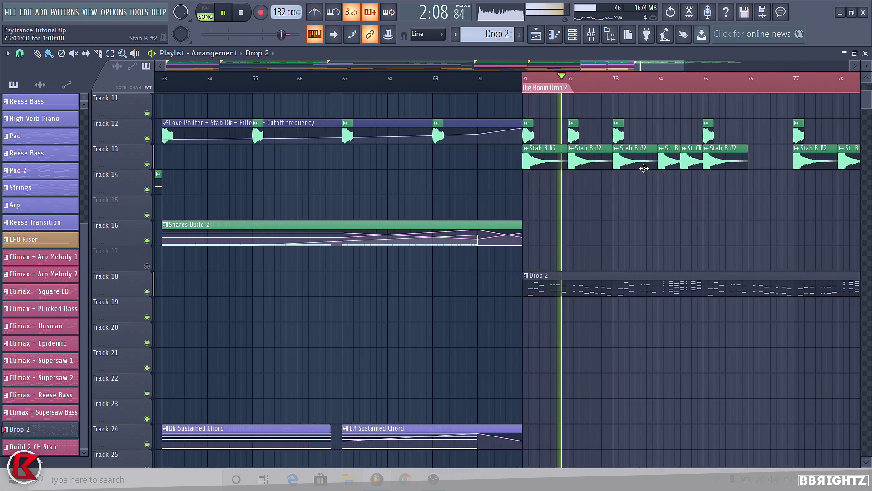
- Duplicate the bar 75 stab pair on Tracks 12 and 13 to bar 76 and listen to the pattern
scroll(482, 181, down, 2)
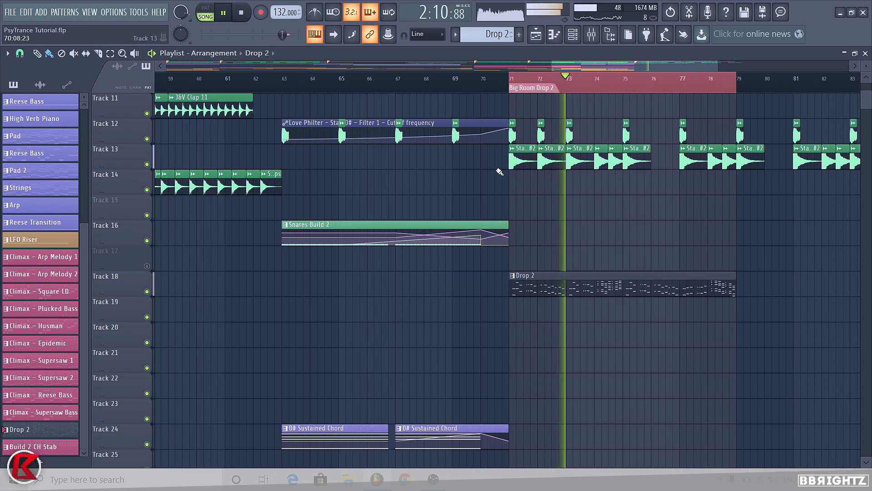
scroll(473, 162, up, 4)
drag(584, 177, 552, 132)
key(ctrl+b)
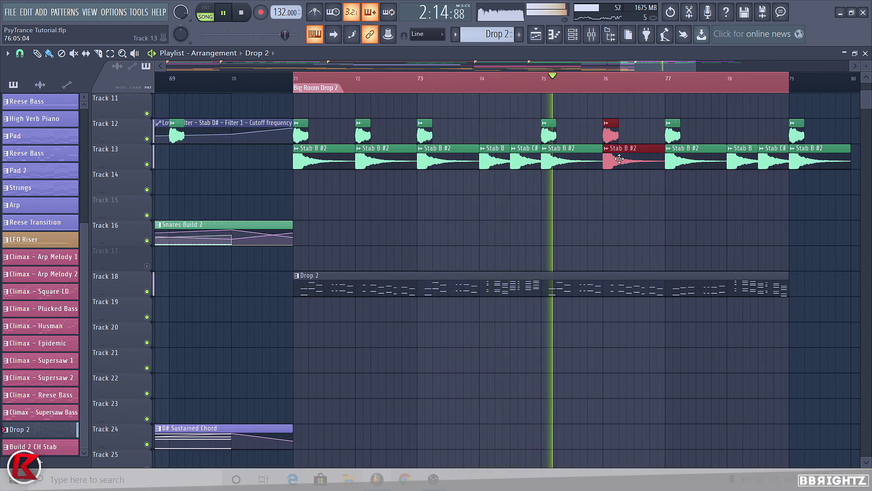
click(619, 159)
scroll(429, 209, down, 2)
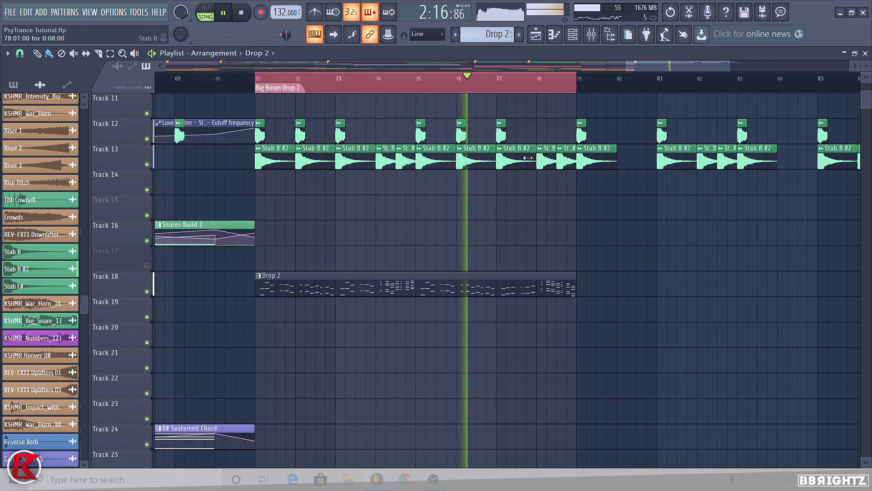
scroll(528, 157, up, 3)
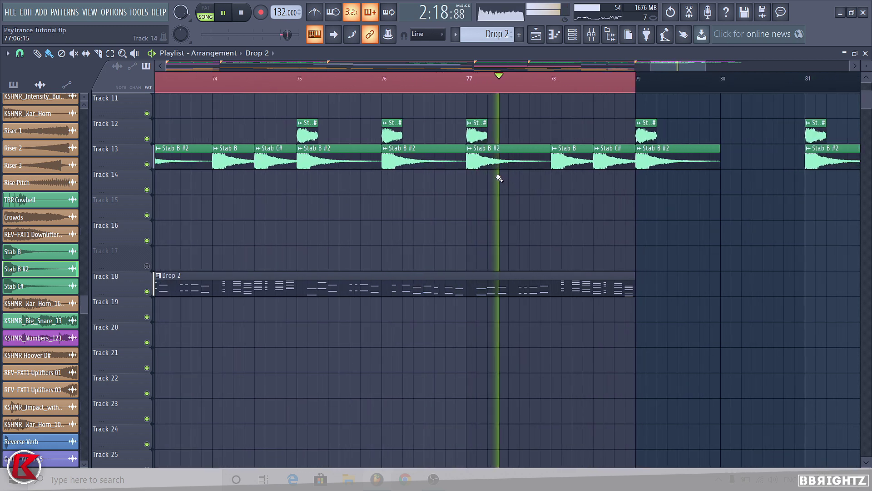
scroll(499, 177, down, 3)
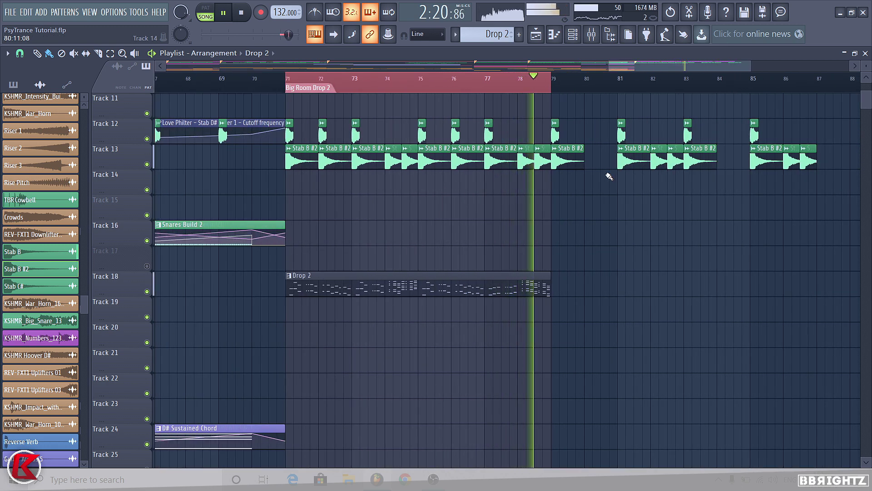
- Delete the stab clips on Tracks 12 and 13 from bar 79 onward
scroll(609, 176, up, 2)
scroll(473, 200, down, 4)
drag(680, 212, 514, 133)
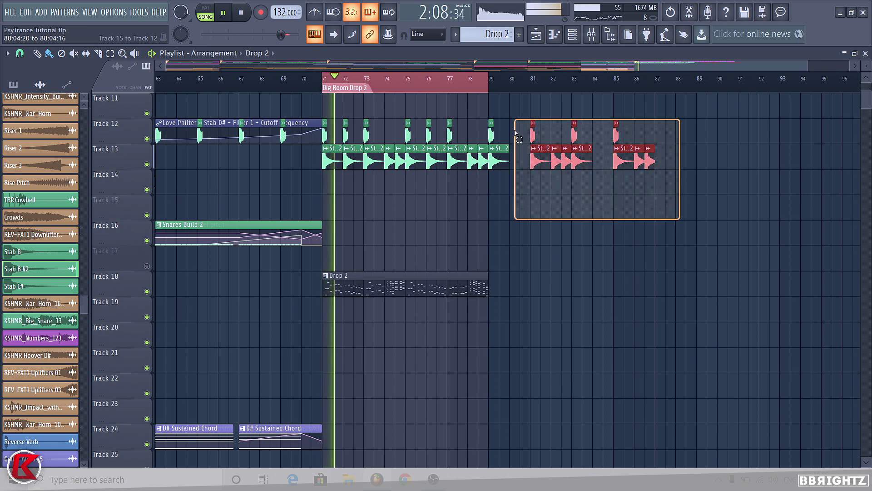
drag(694, 193, 489, 126)
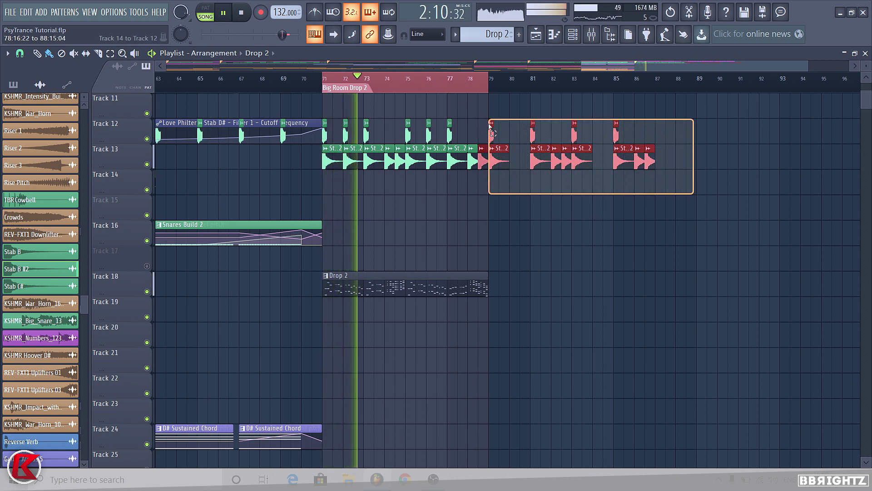
key(Delete)
- Duplicate the stab clips of bars 71 to 78 on Tracks 12 and 13 so that they repeat from bar 79
drag(522, 188, 329, 135)
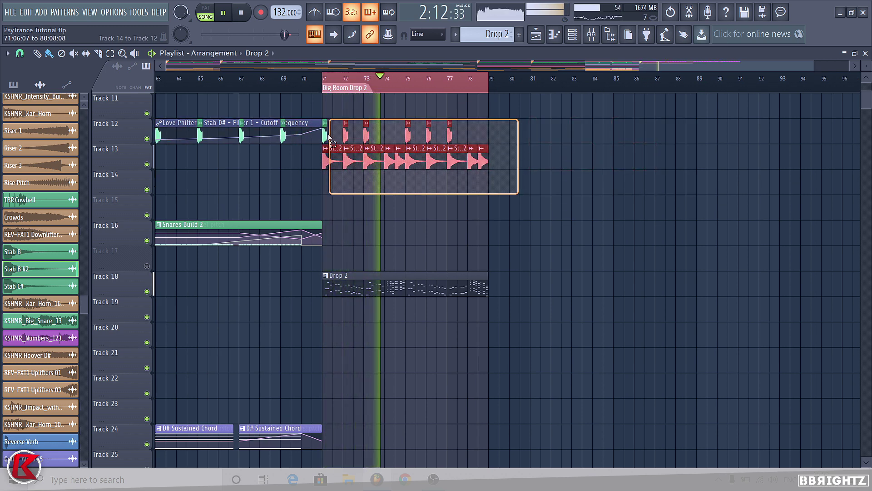
key(ctrl+b)
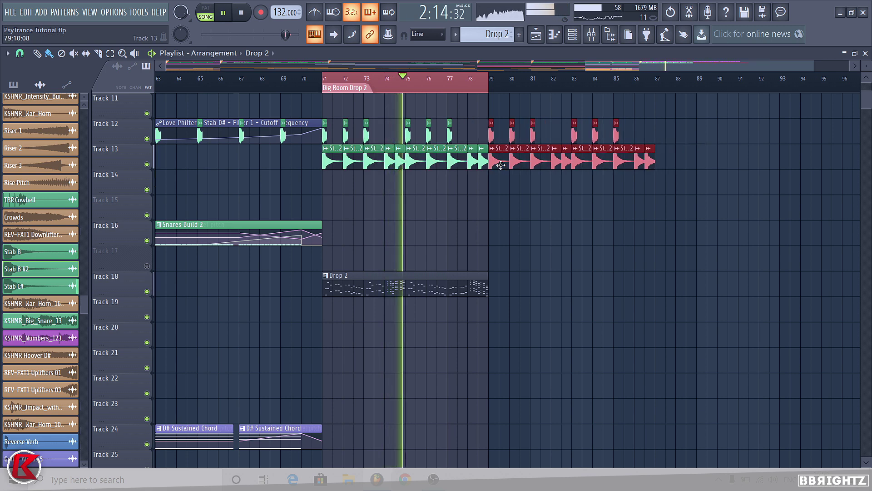
click(600, 220)
- Stop playback and examine the arrangement from Track 1 down to the effect clips around Track 52
scroll(604, 214, down, 5)
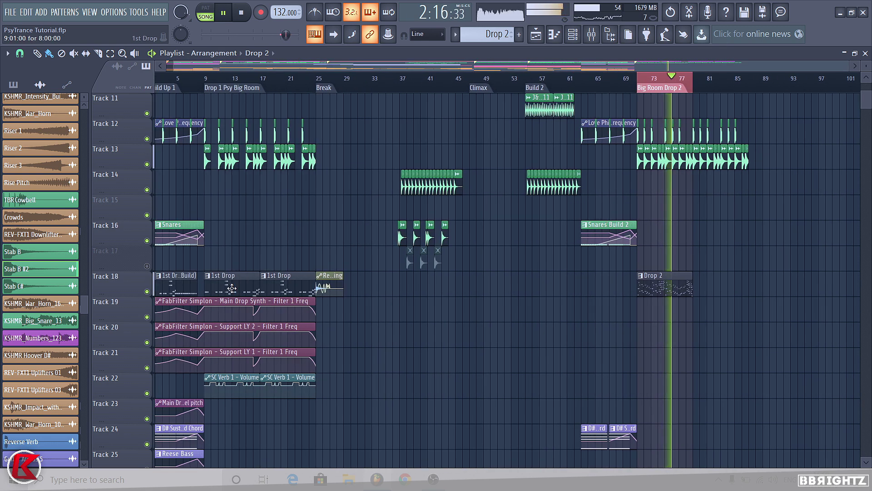
key(space)
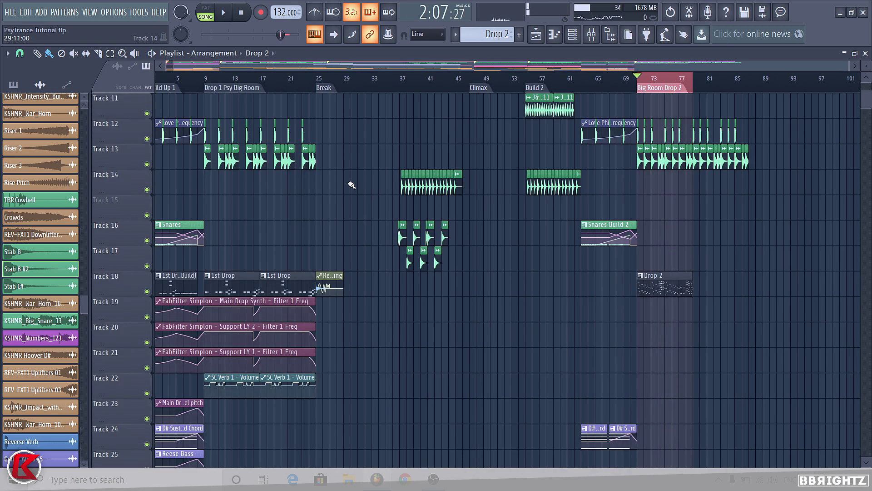
scroll(351, 184, up, 5)
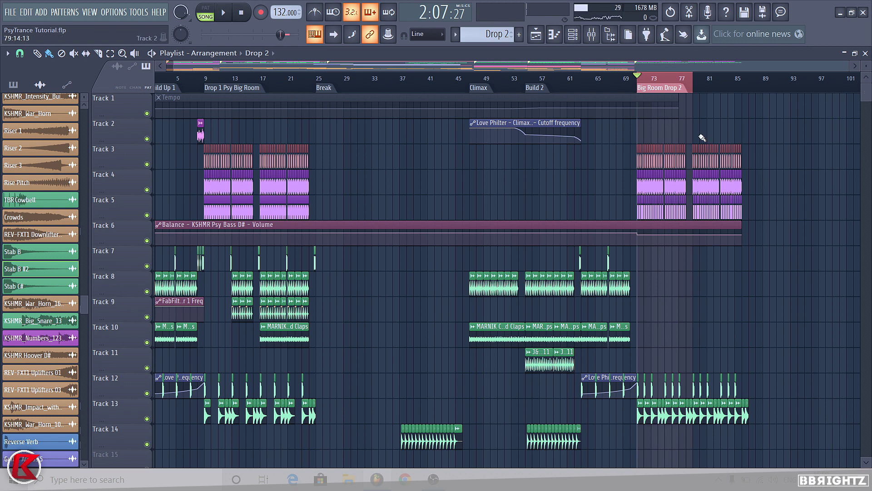
scroll(871, 234, down, 7)
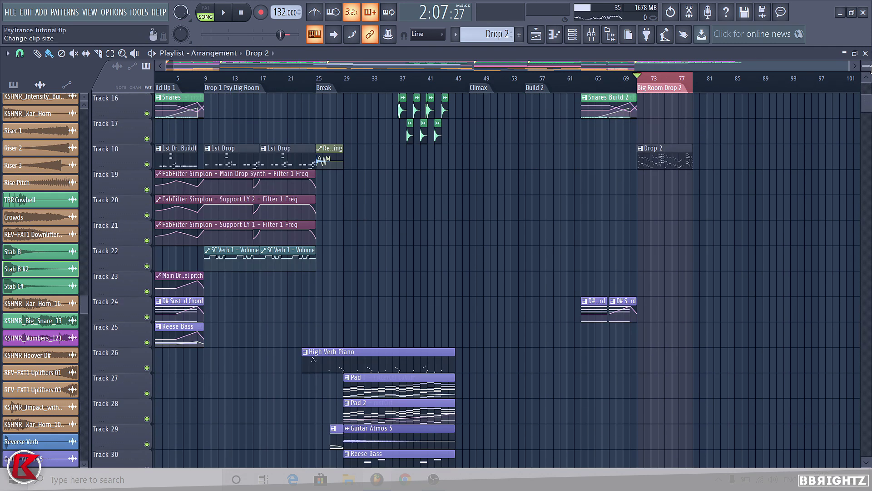
click(482, 36)
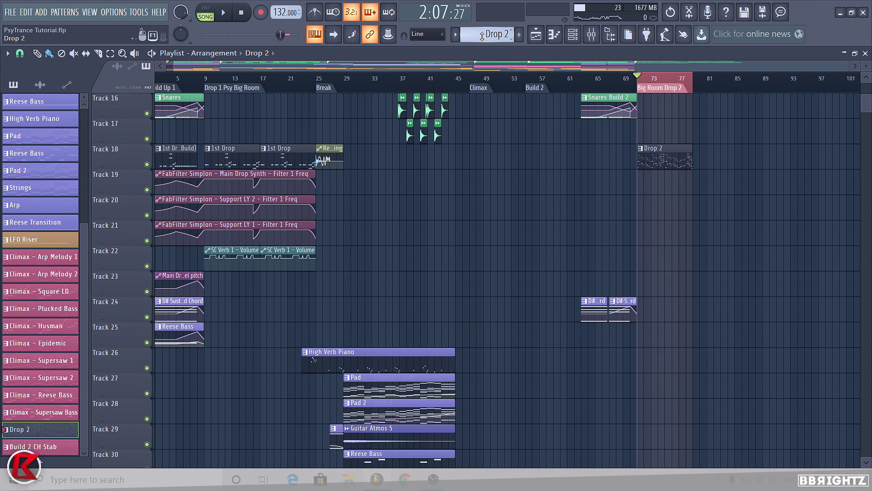
scroll(710, 168, down, 10)
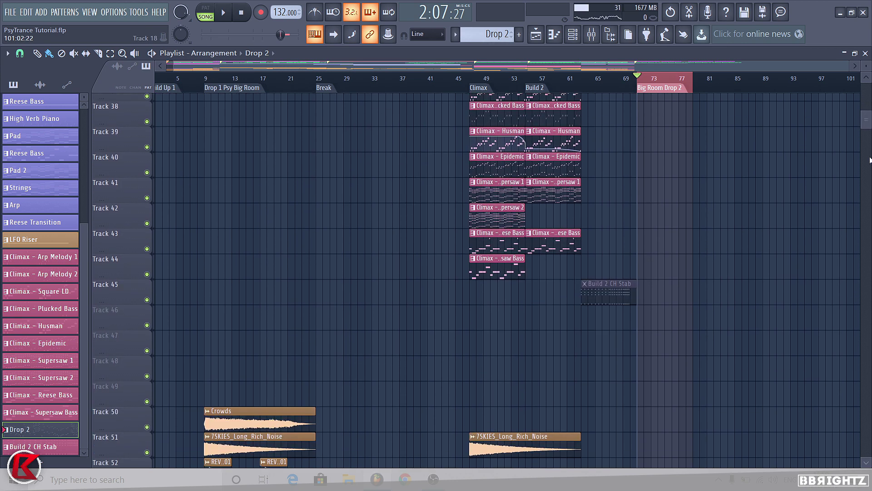
- Copy the first drop's effect clips on Tracks 50 to 57, including its closing impacts, to the start of Big Room Drop 2 at bar 71
scroll(711, 168, up, 4)
scroll(507, 280, up, 11)
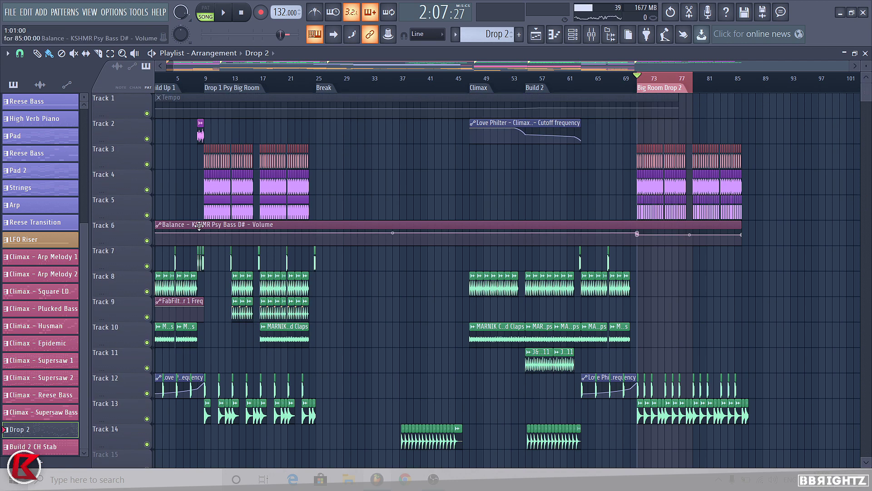
scroll(869, 357, down, 16)
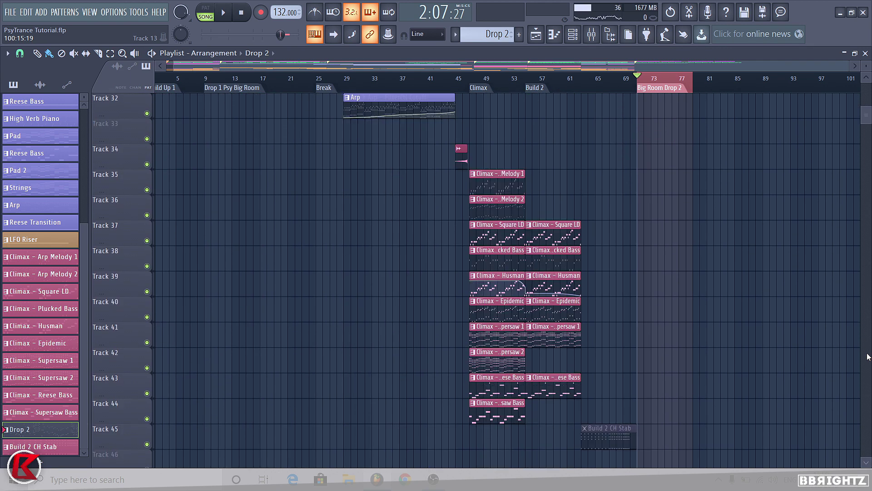
scroll(869, 357, down, 6)
scroll(257, 199, up, 1)
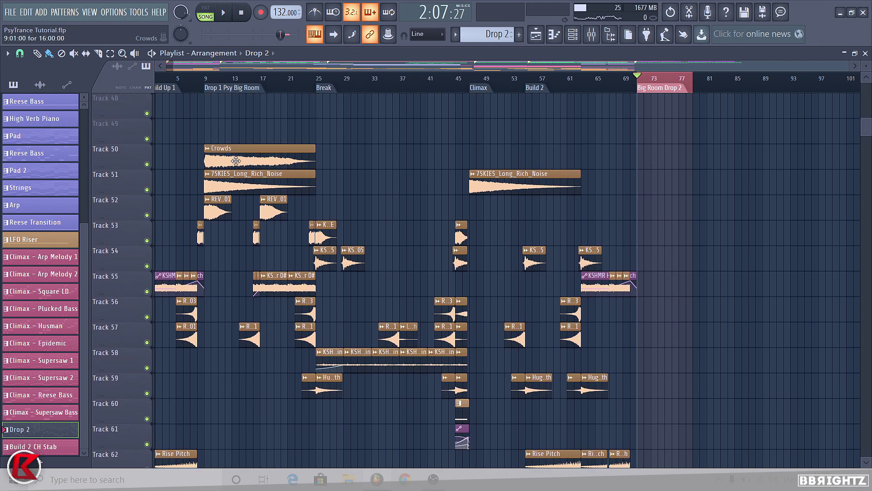
drag(316, 346, 235, 271)
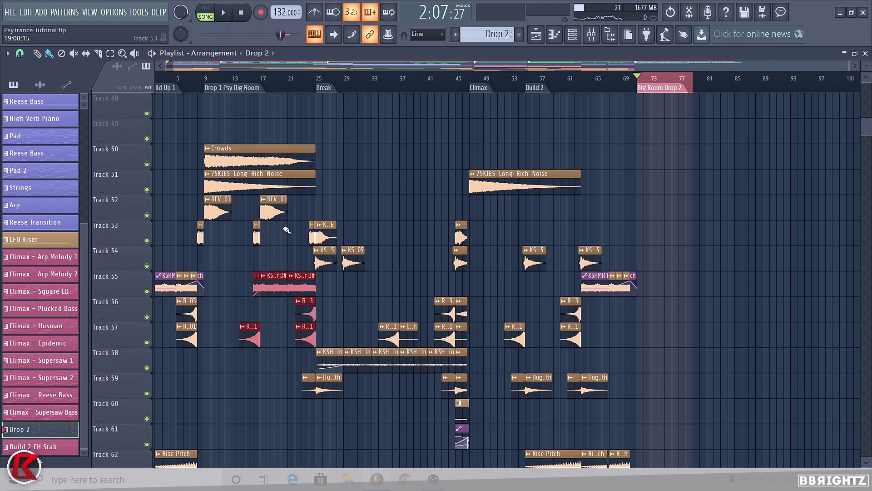
drag(176, 156, 308, 208)
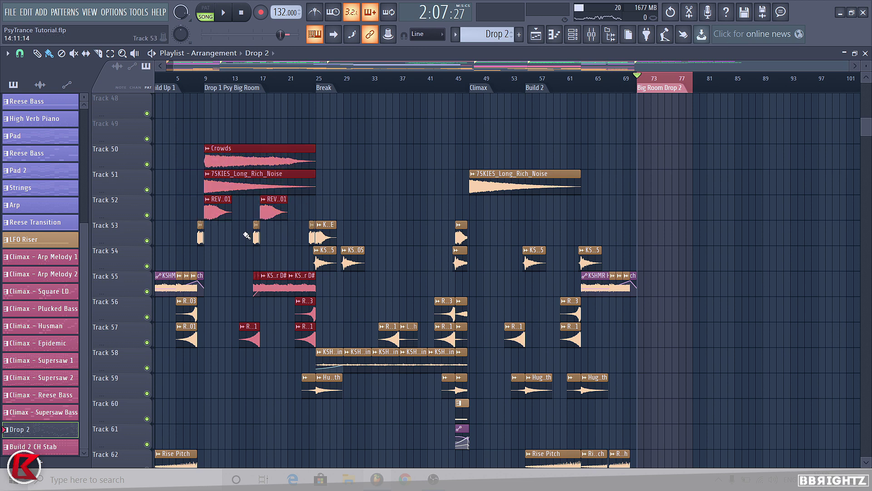
drag(239, 235, 316, 234)
scroll(316, 234, up, 6)
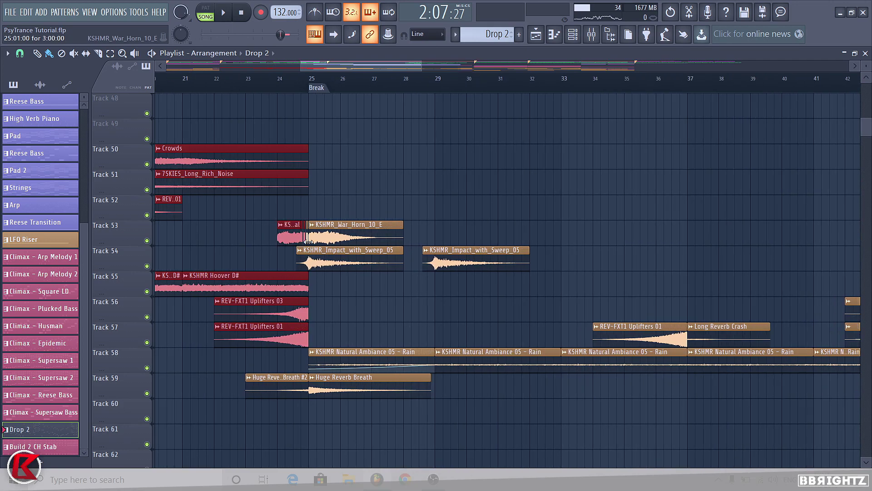
scroll(288, 262, down, 8)
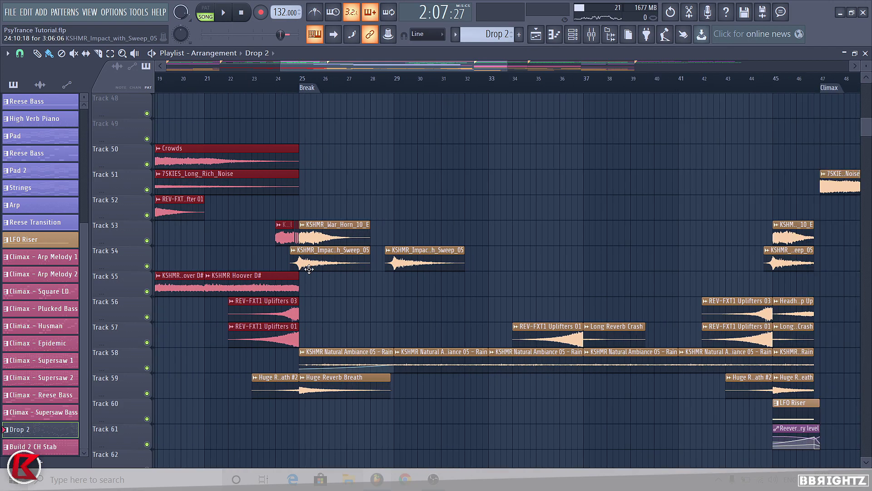
scroll(324, 237, down, 1)
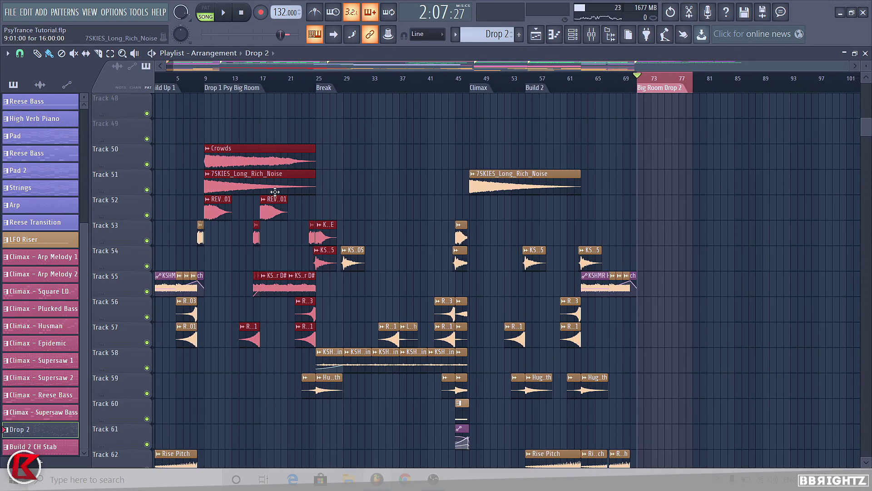
drag(240, 166, 672, 166)
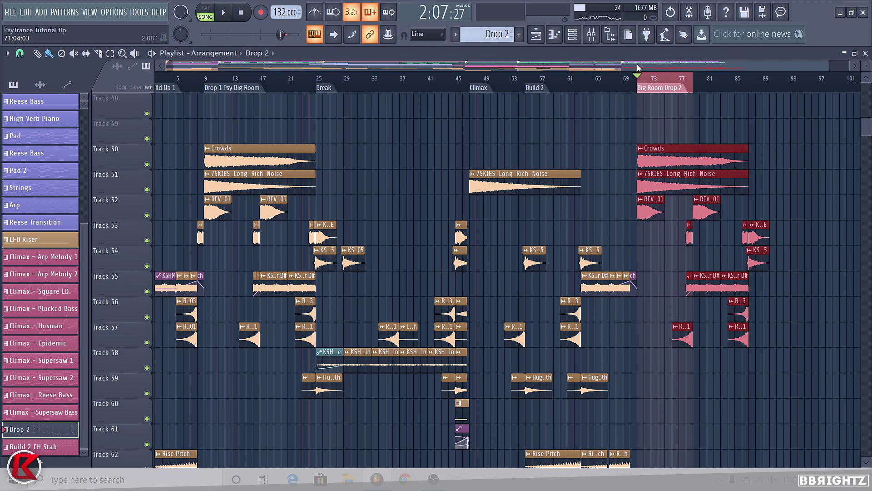
- Play from just before Big Room Drop 2 with the copied effects, clear the selection, and check the Drop 2 Bus in the mixer
key(space)
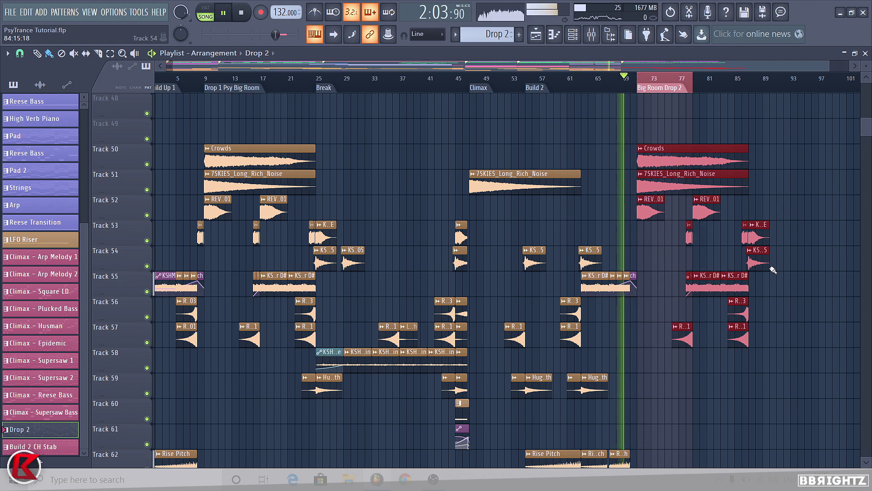
click(717, 86)
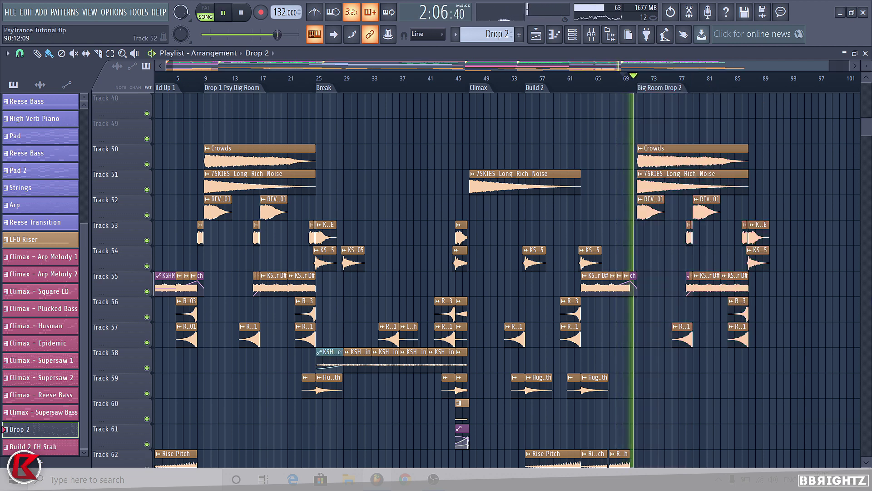
scroll(870, 239, up, 3)
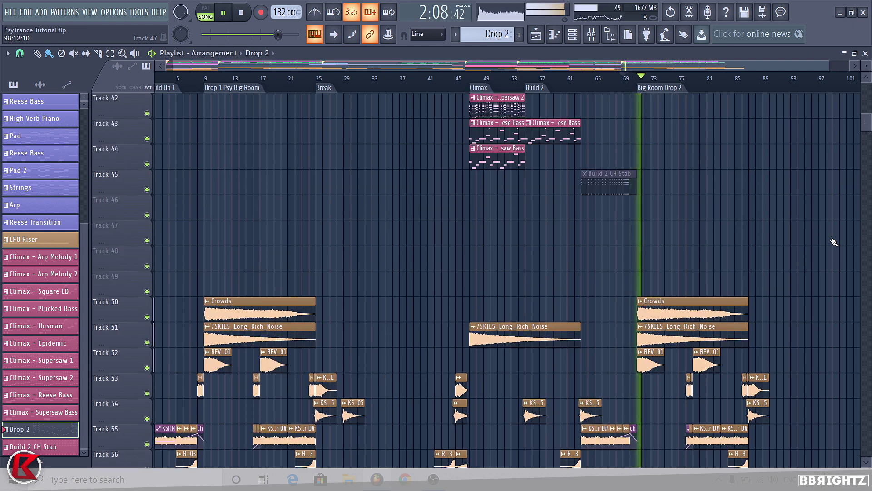
scroll(834, 243, up, 3)
click(592, 34)
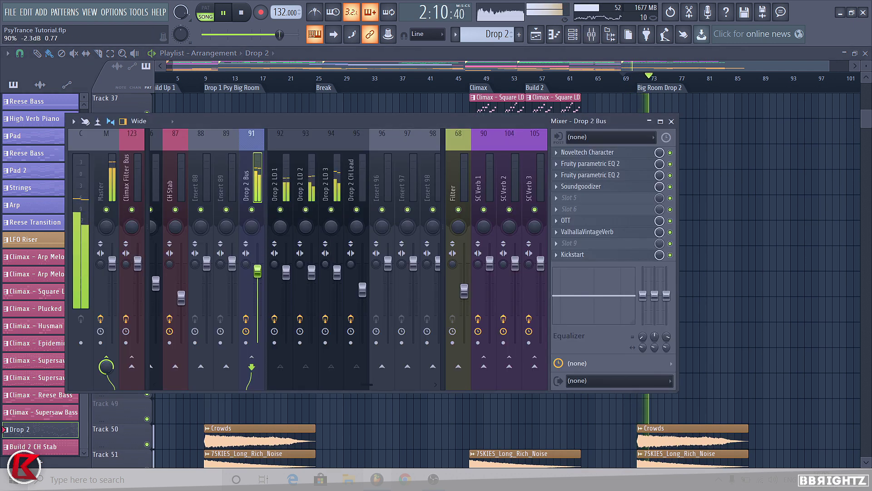
key(F9)
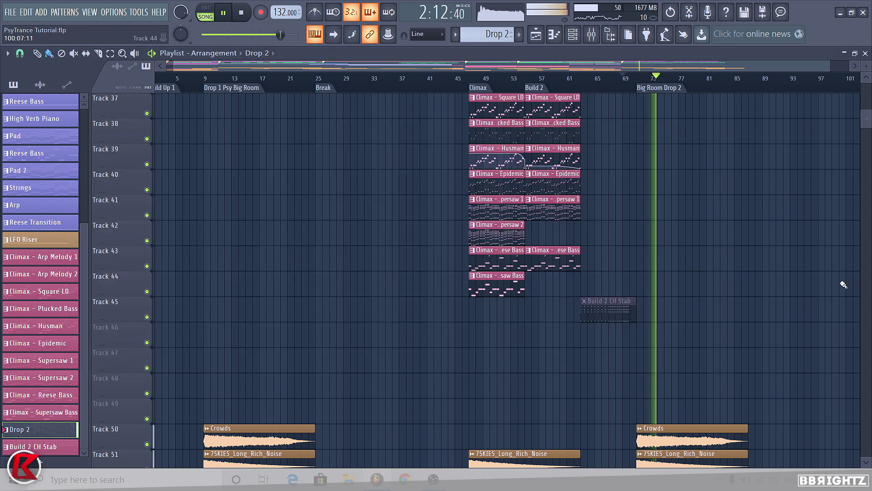
- Duplicate the Drop 2 pattern on Track 18 to bar 79, listen through the end of the drop, and stop playback
scroll(705, 146, up, 14)
scroll(795, 193, up, 15)
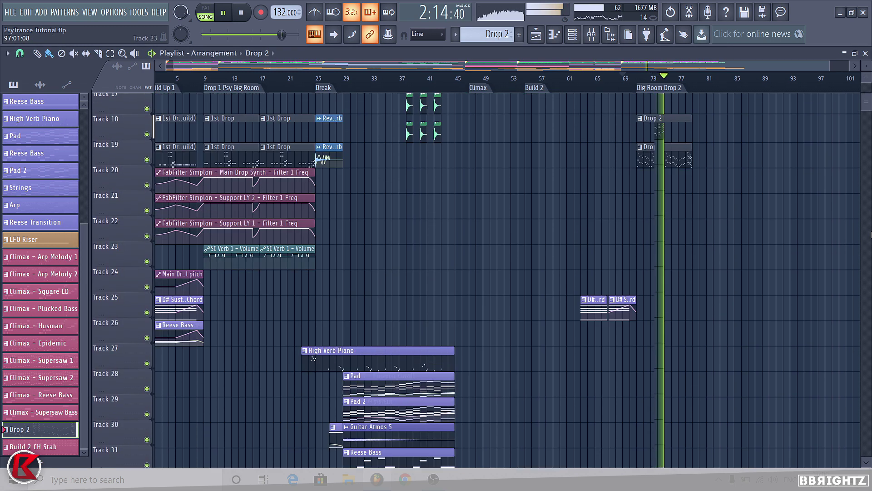
click(641, 359)
key(ctrl+b)
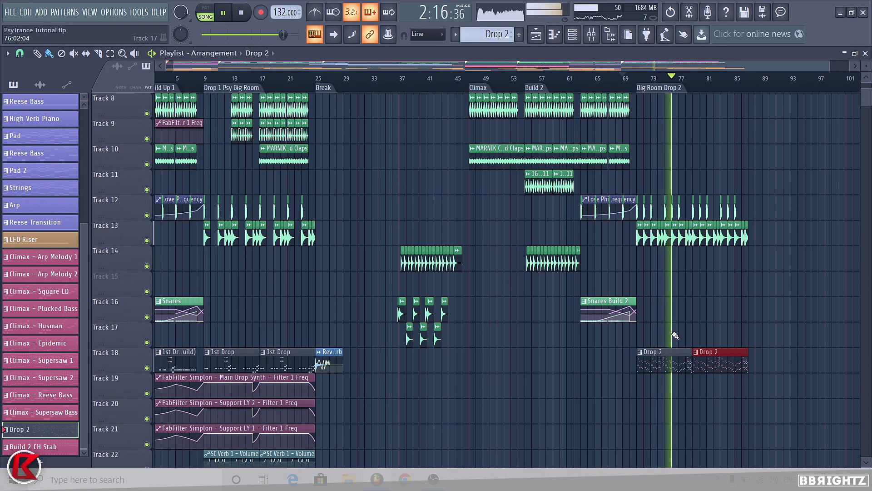
ctrl+click(829, 310)
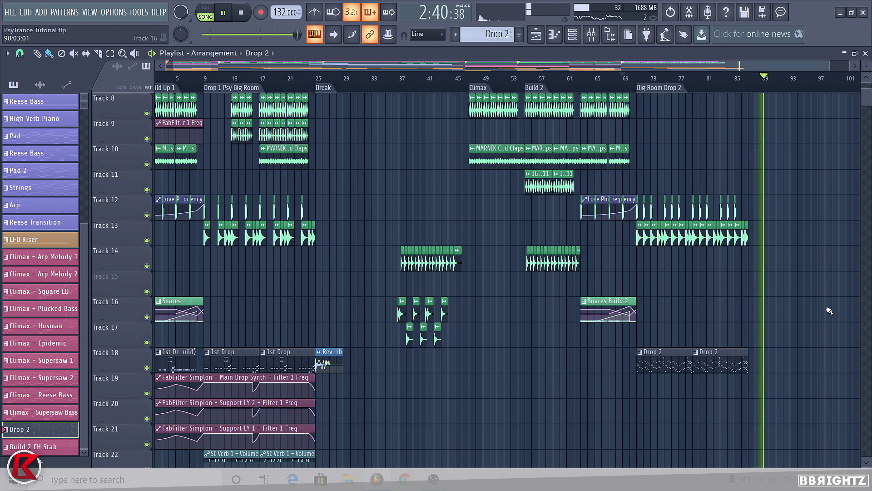
key(space)
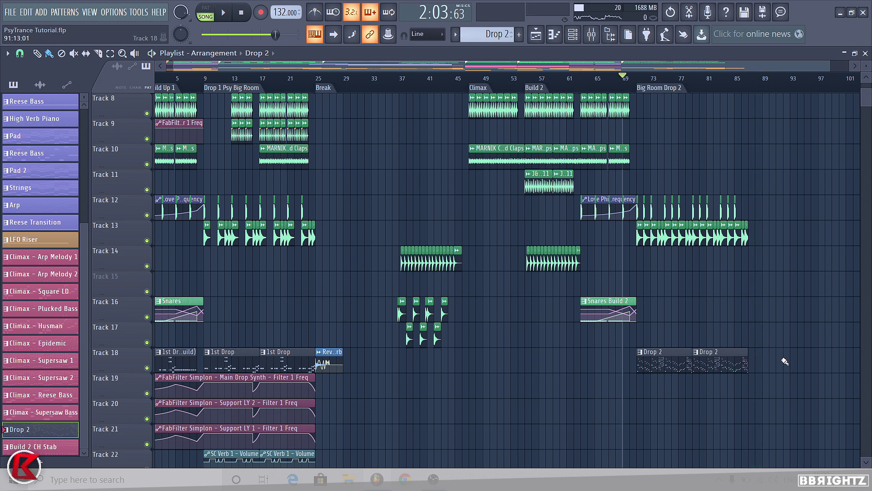
- Examine the second drop's kick, bass and lead clips against the rest of the arrangement from Track 1 down to the climax layers
scroll(340, 159, down, 1)
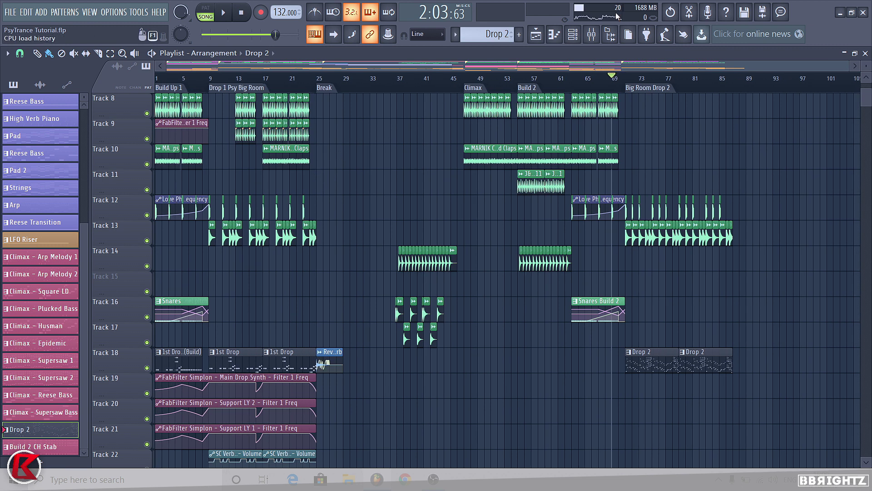
scroll(739, 336, up, 5)
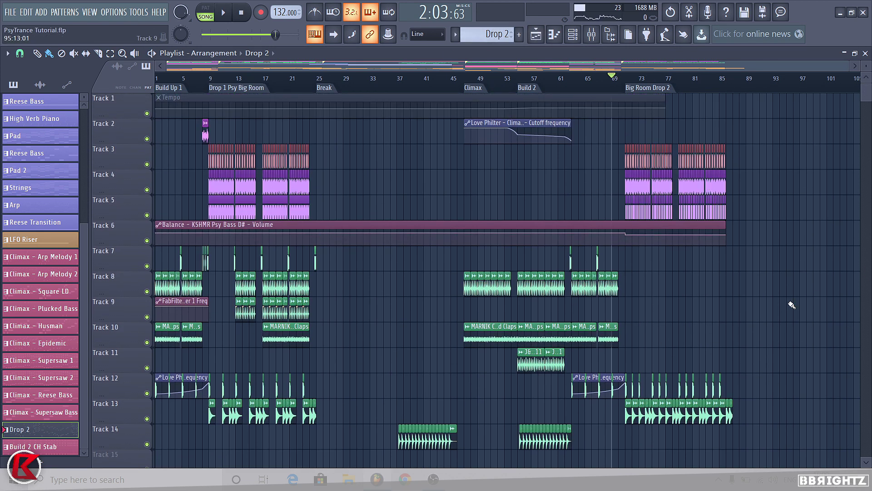
drag(744, 145, 612, 235)
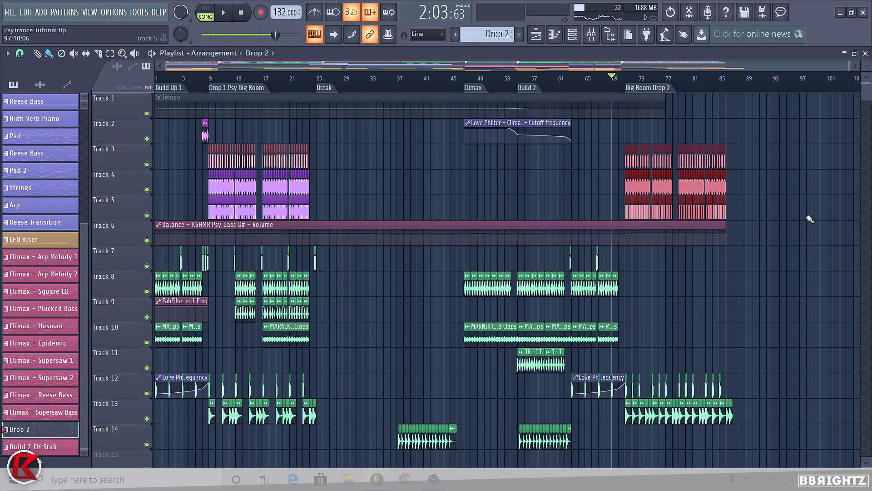
scroll(612, 235, down, 15)
scroll(801, 235, up, 4)
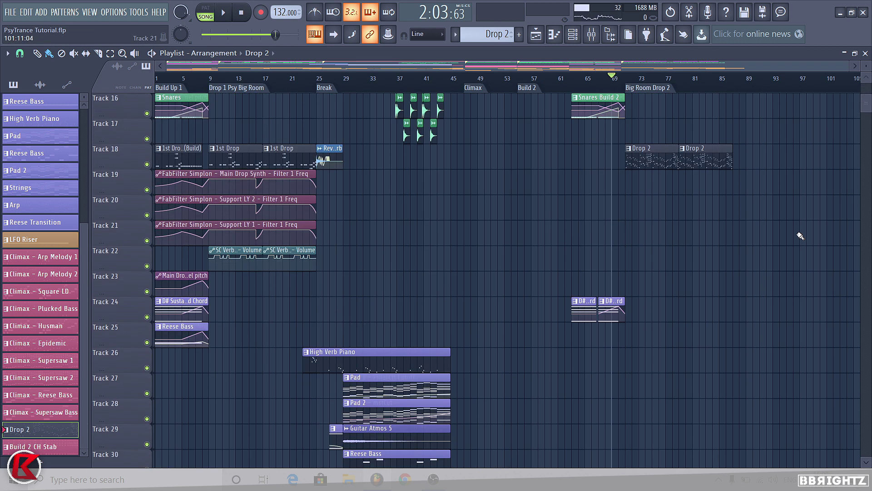
drag(566, 155, 745, 223)
scroll(871, 183, down, 4)
scroll(870, 301, up, 5)
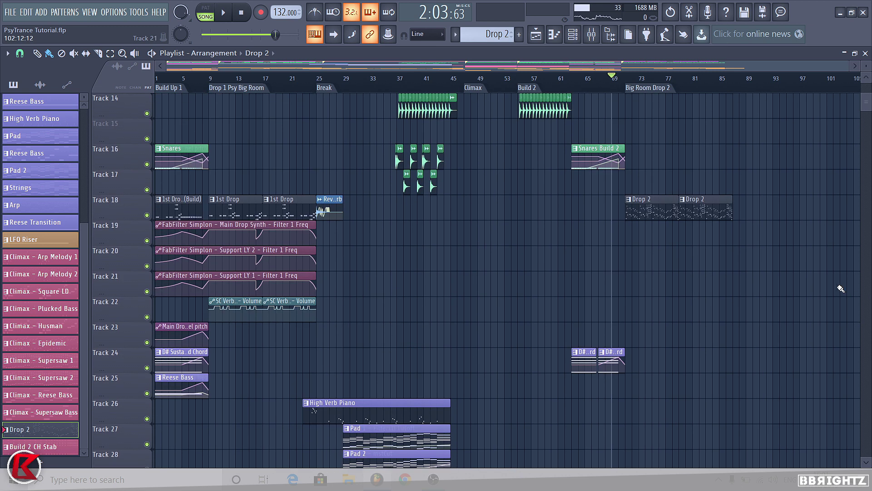
scroll(841, 289, down, 4)
scroll(658, 296, up, 3)
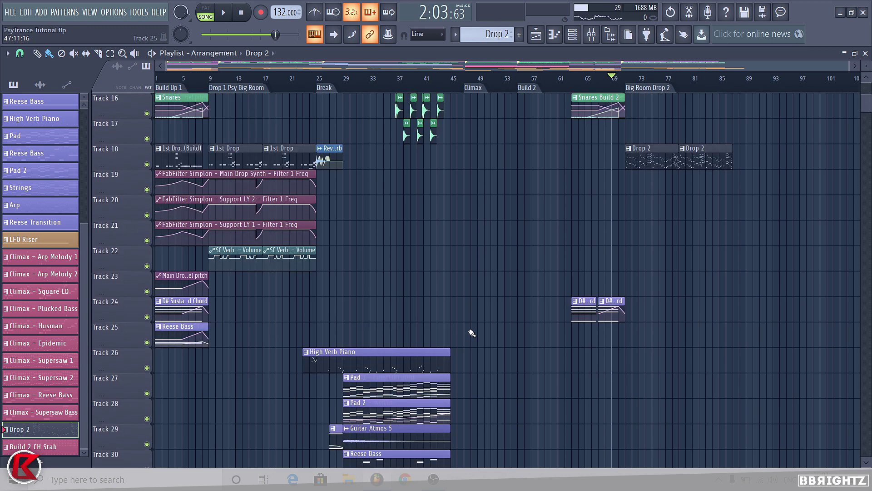
scroll(818, 286, down, 5)
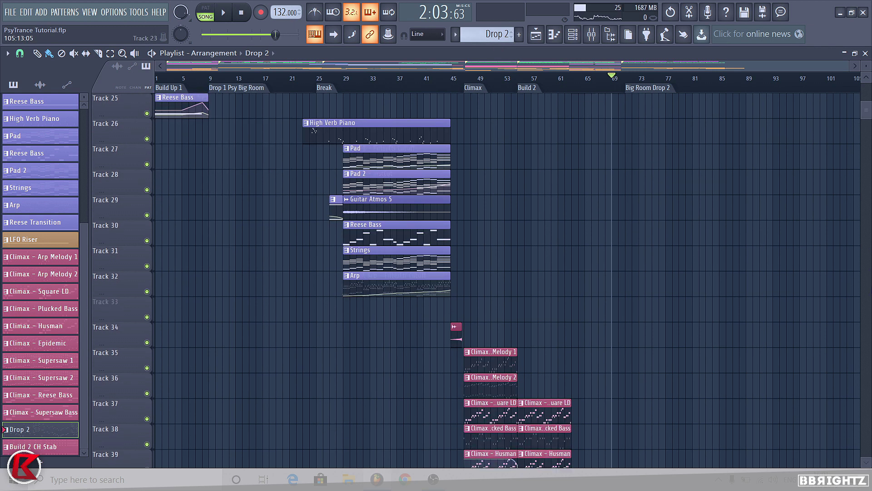
scroll(543, 269, up, 9)
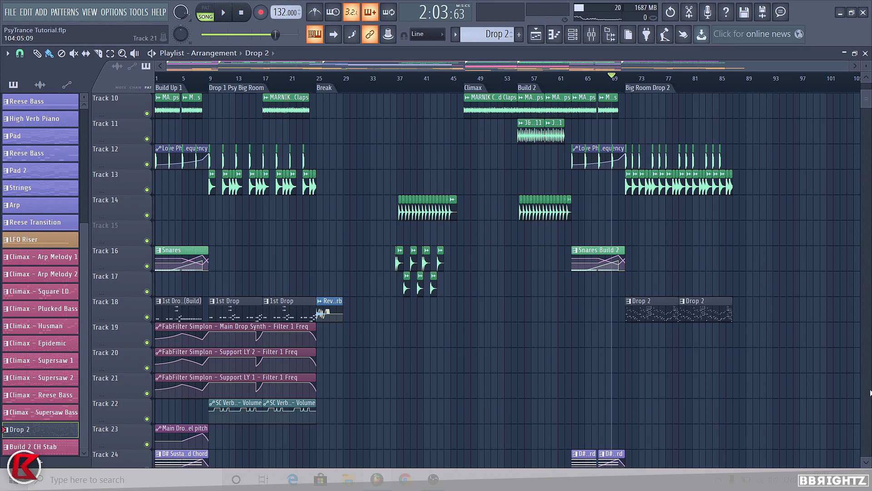
scroll(796, 296, down, 8)
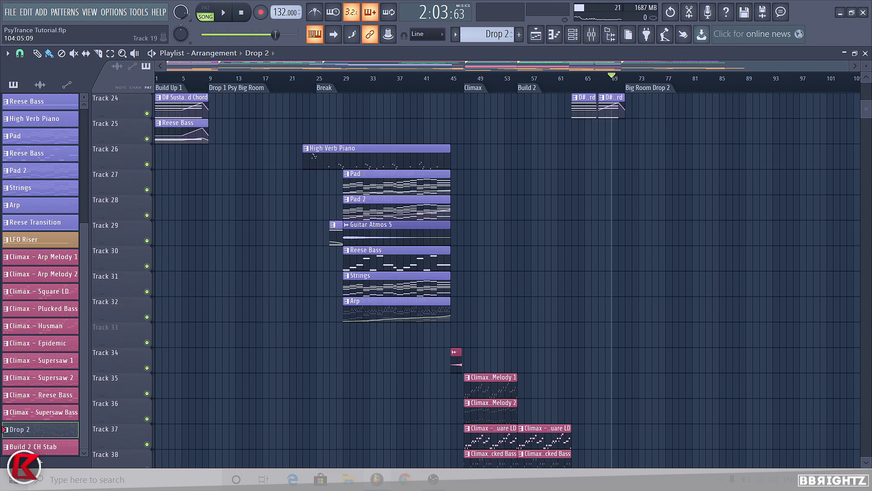
- Copy the first drop's percussion and clap clips on Tracks 7 to 10 into Big Room Drop 2, with Tracks 8 and 9 starting at bar 75
scroll(617, 244, up, 6)
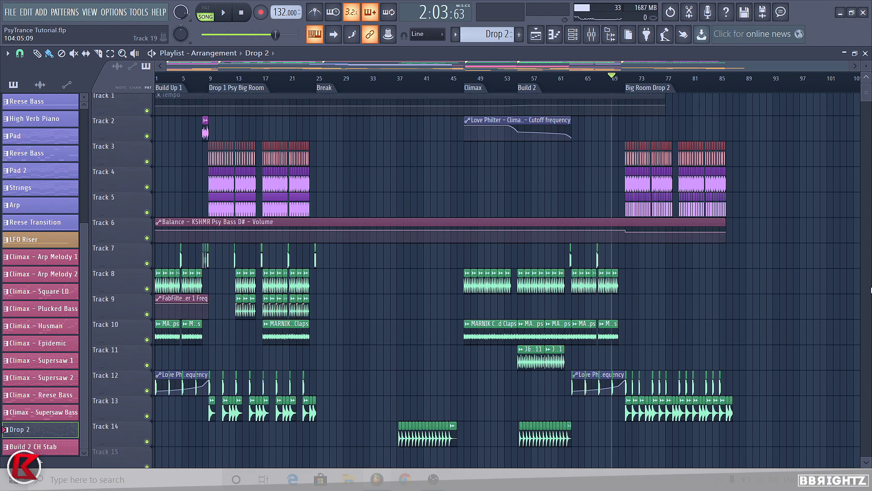
drag(232, 246, 347, 345)
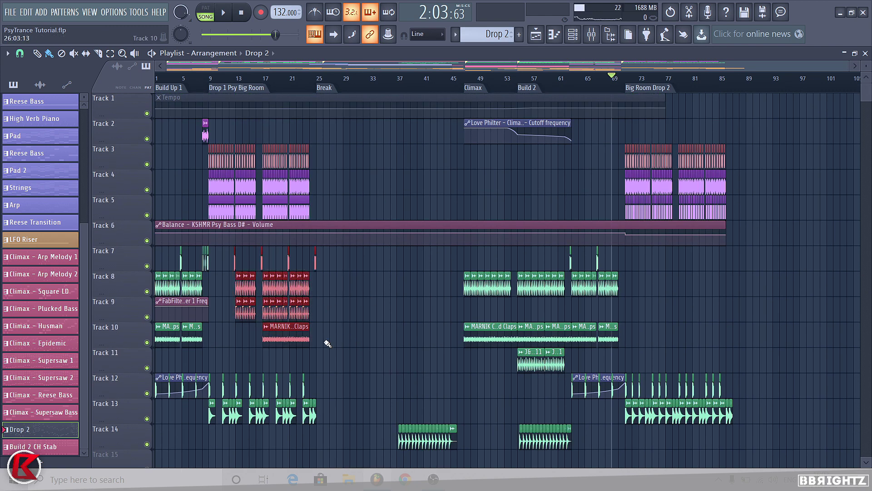
drag(297, 327, 712, 327)
scroll(725, 327, up, 5)
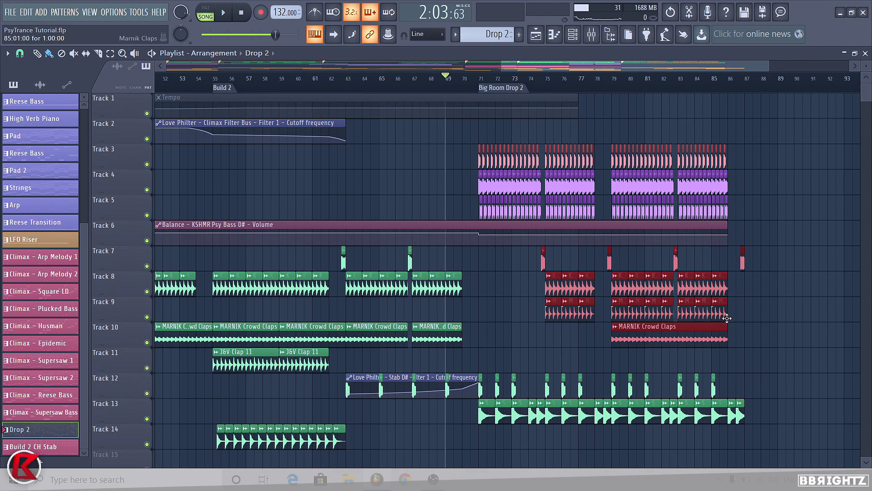
click(415, 366)
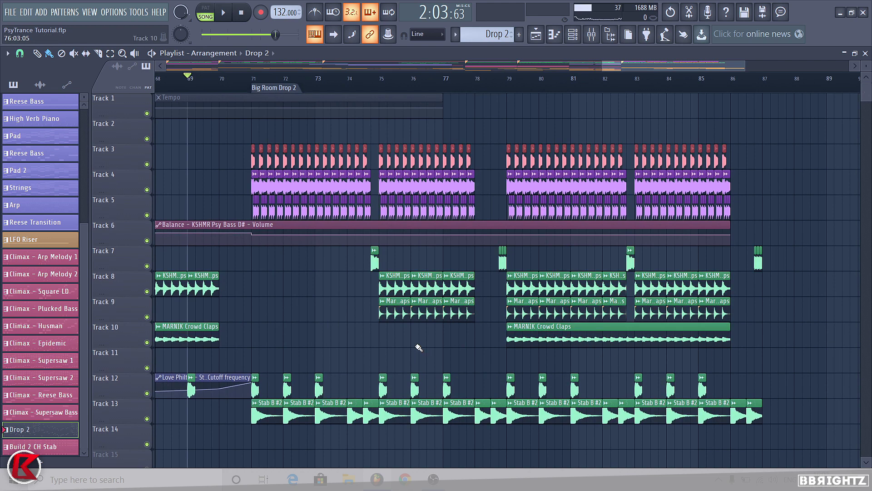
- Compare the second drop's percussion layout on Tracks 7 to 13 with that of the first drop
scroll(427, 356, down, 3)
drag(570, 350, 655, 369)
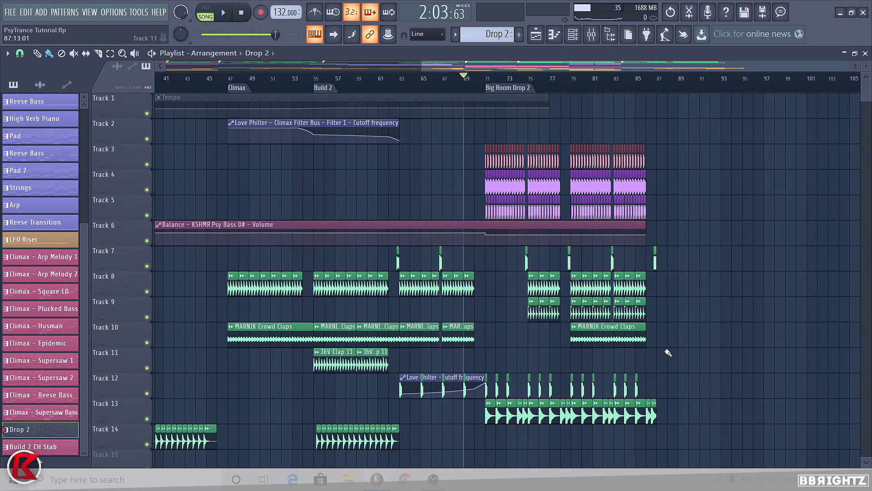
scroll(666, 352, down, 1)
scroll(537, 354, down, 2)
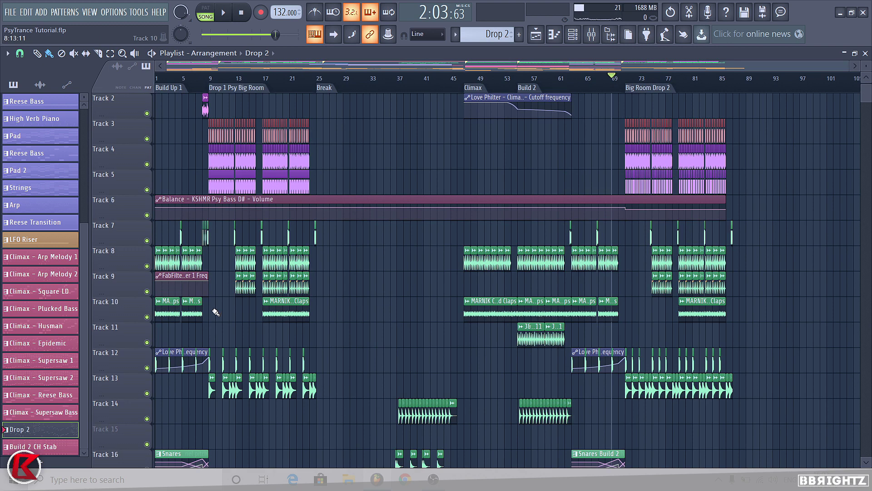
scroll(256, 322, up, 3)
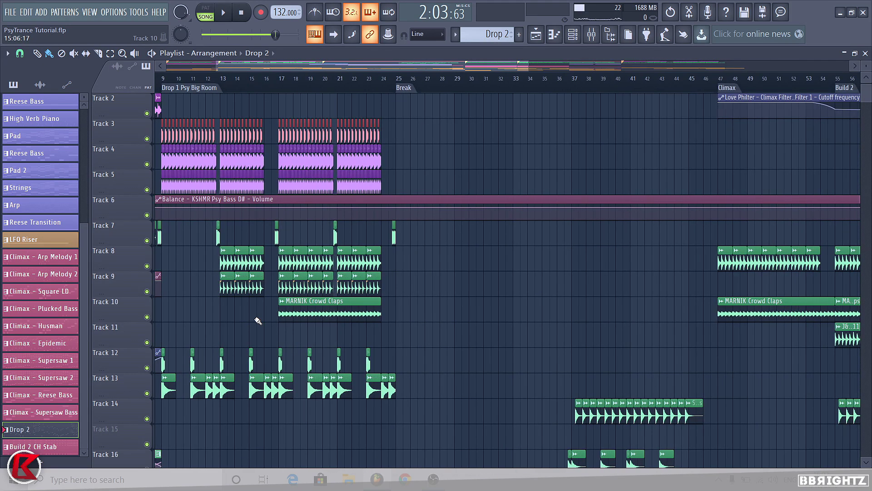
scroll(257, 283, down, 4)
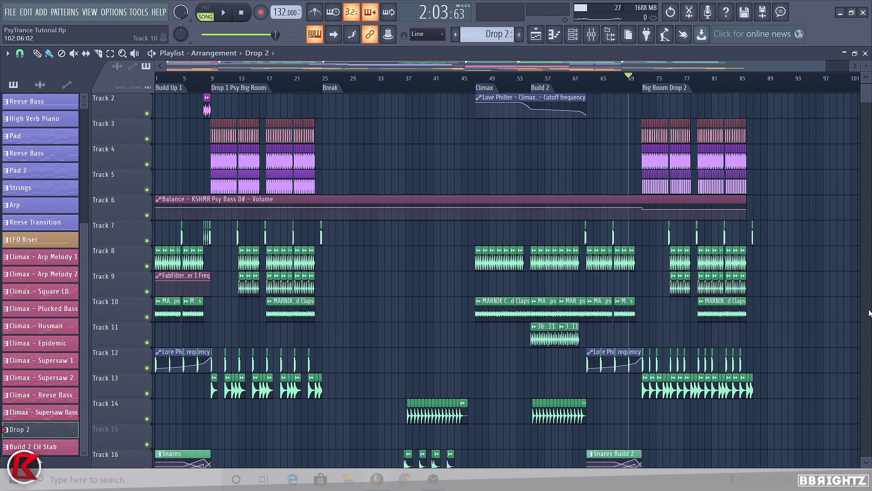
- Examine the second drop's clips on Tracks 1 to 24 against the first drop's kick, percussion, lead and filter automation layers
scroll(868, 273, down, 3)
scroll(868, 273, down, 9)
scroll(266, 198, up, 10)
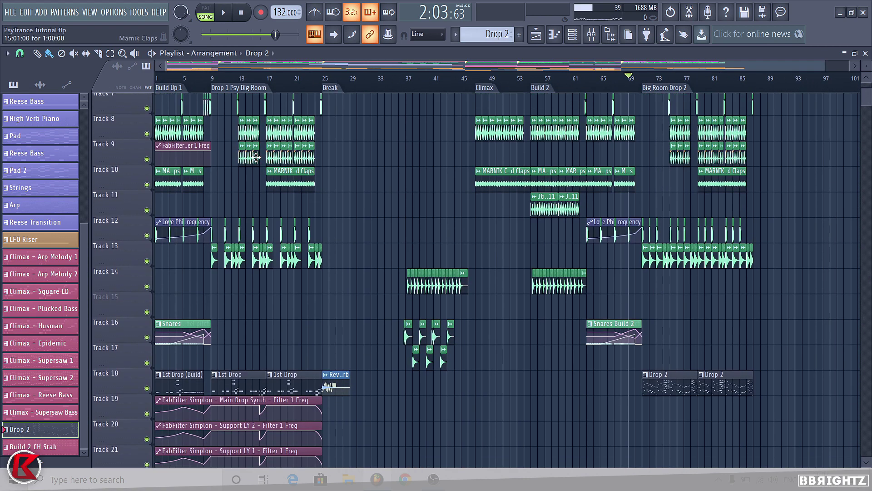
scroll(267, 198, up, 3)
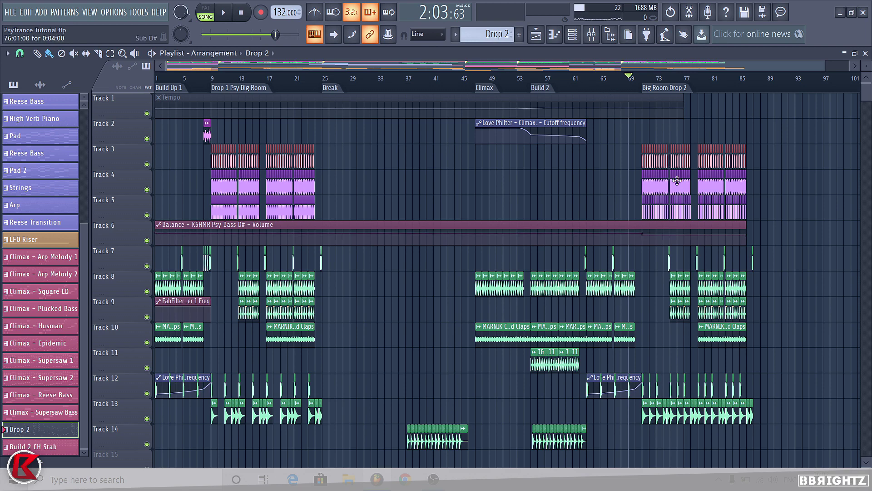
scroll(677, 180, up, 2)
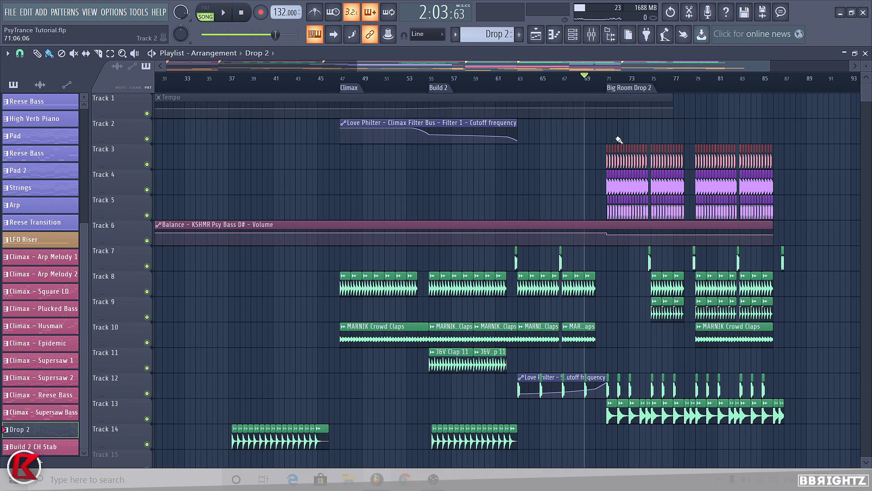
scroll(412, 149, down, 2)
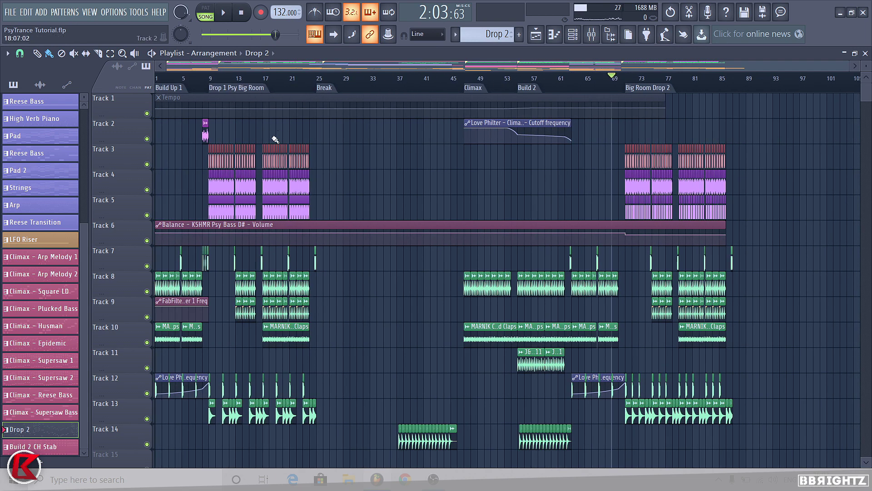
scroll(408, 146, down, 15)
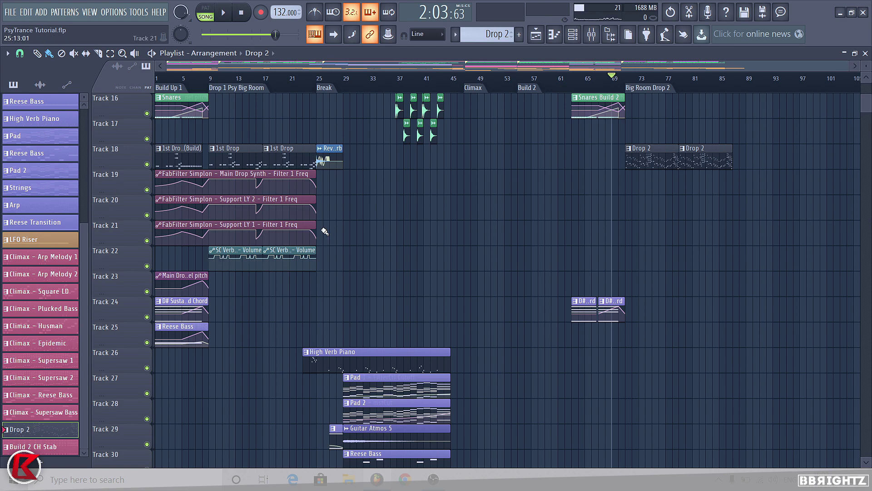
drag(869, 160, 868, 93)
scroll(556, 127, down, 3)
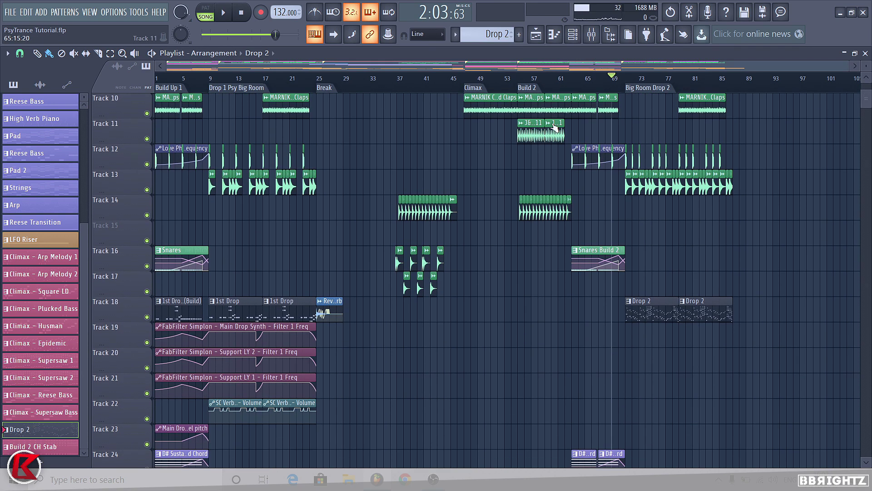
scroll(840, 285, down, 2)
scroll(840, 285, up, 3)
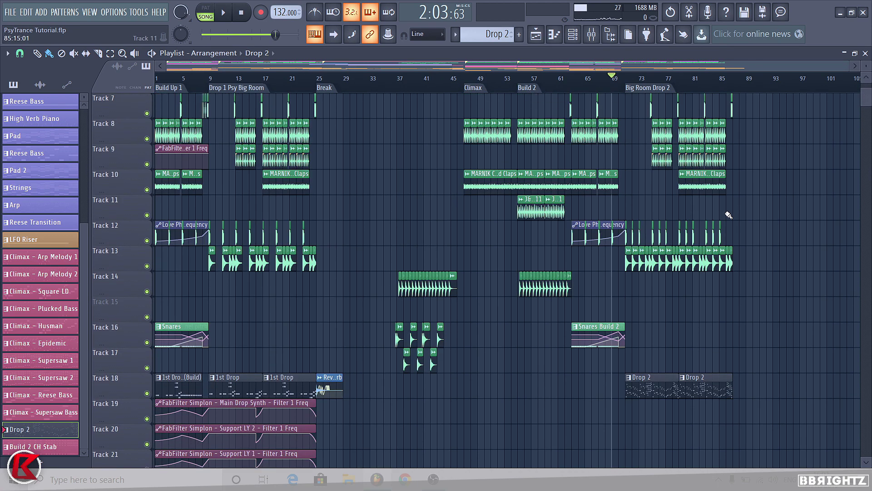
scroll(729, 215, up, 4)
scroll(538, 96, up, 2)
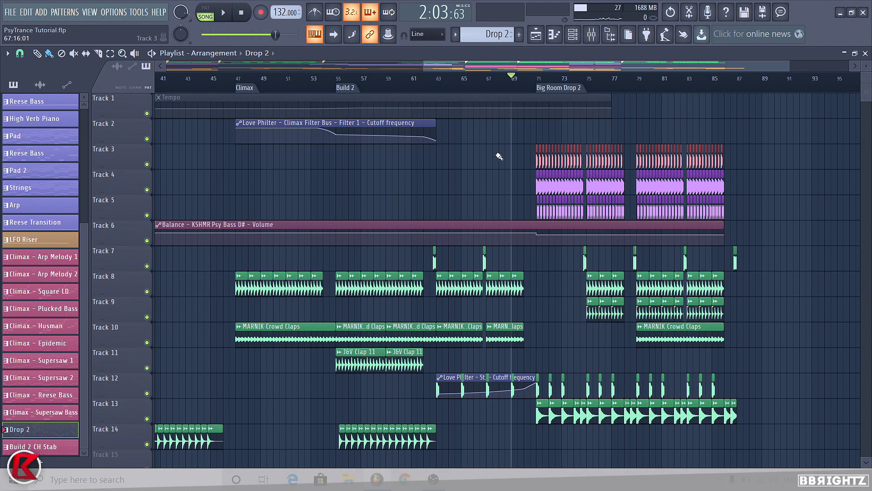
- Mark bar 70 just before Big Room Drop 2 and inspect the KSHMR_Numbers_123_Cmon_128 vocal sample used before the first drop
drag(526, 80, 541, 87)
ctrl+click(485, 188)
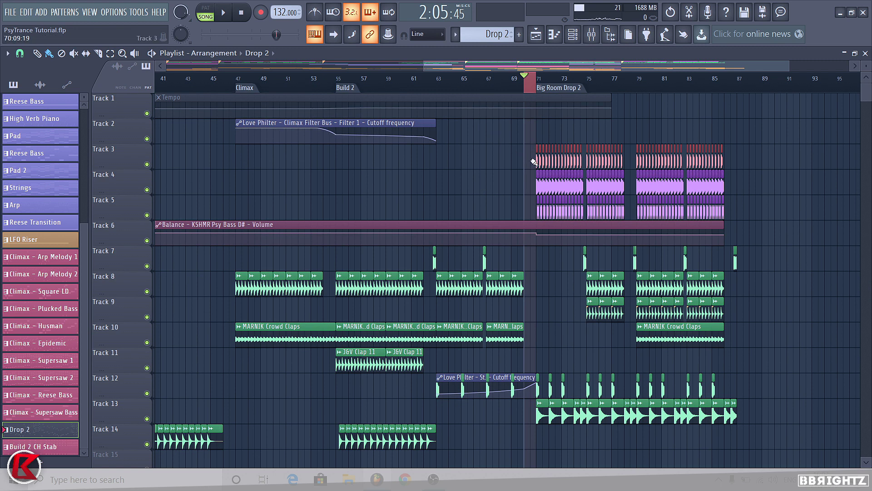
scroll(535, 162, down, 3)
double_click(204, 136)
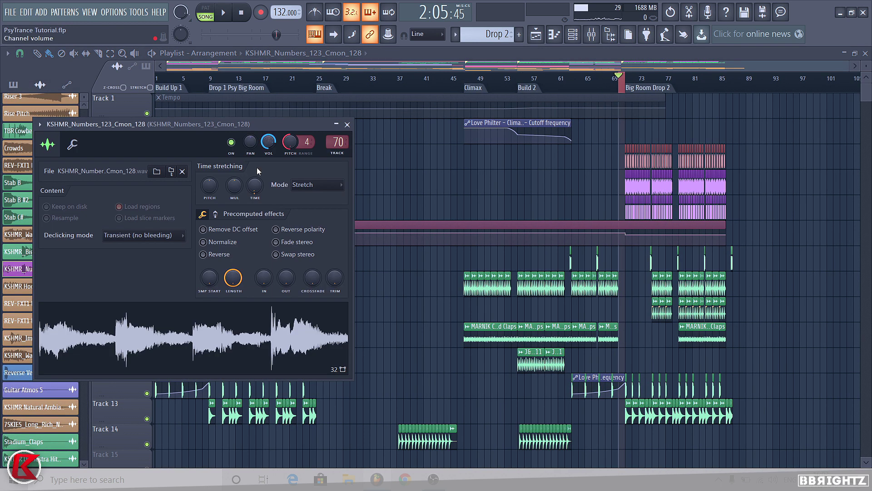
click(347, 125)
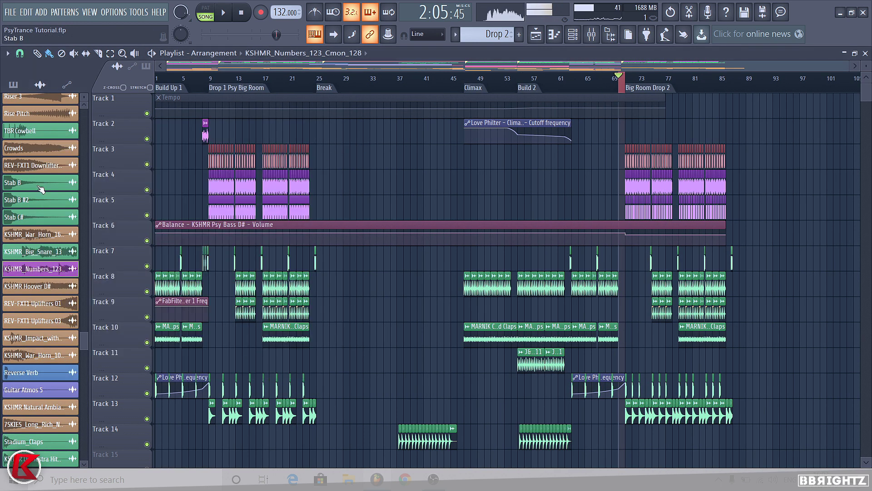
- Clear the time selection and play from bar 70 into Big Room Drop 2, following the clips down to Track 25
click(615, 79)
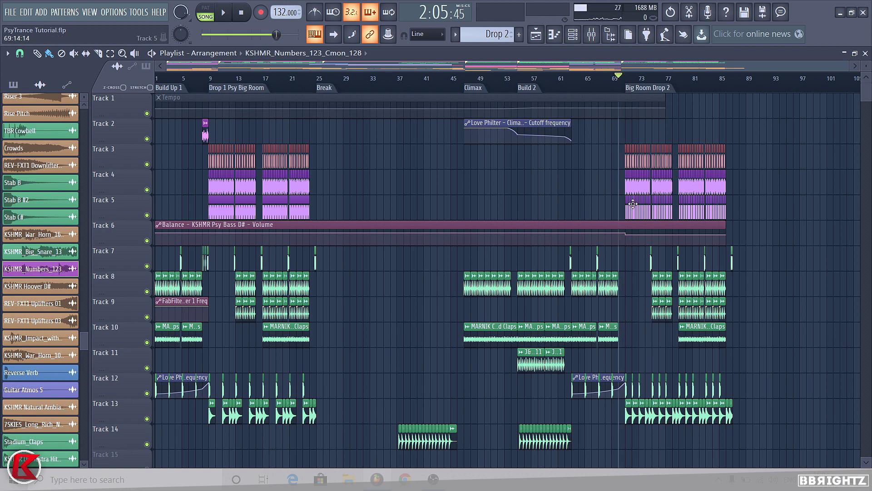
scroll(633, 204, up, 4)
key(space)
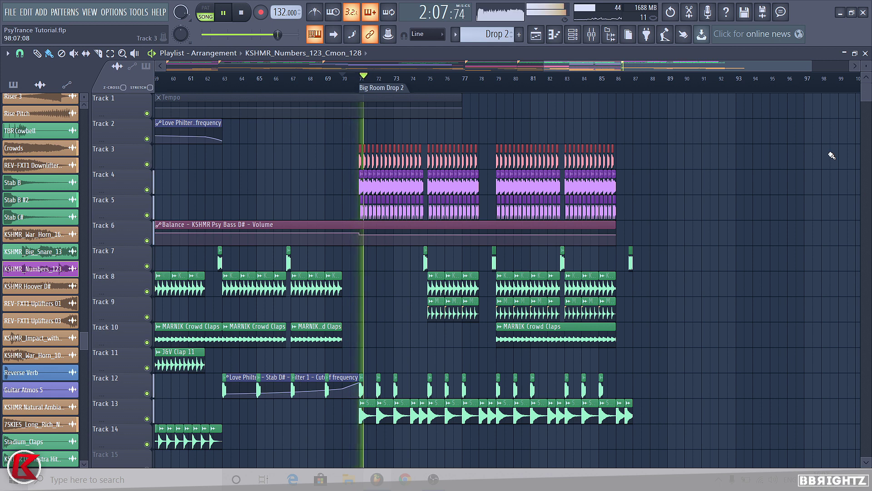
scroll(834, 169, down, 5)
scroll(834, 170, down, 2)
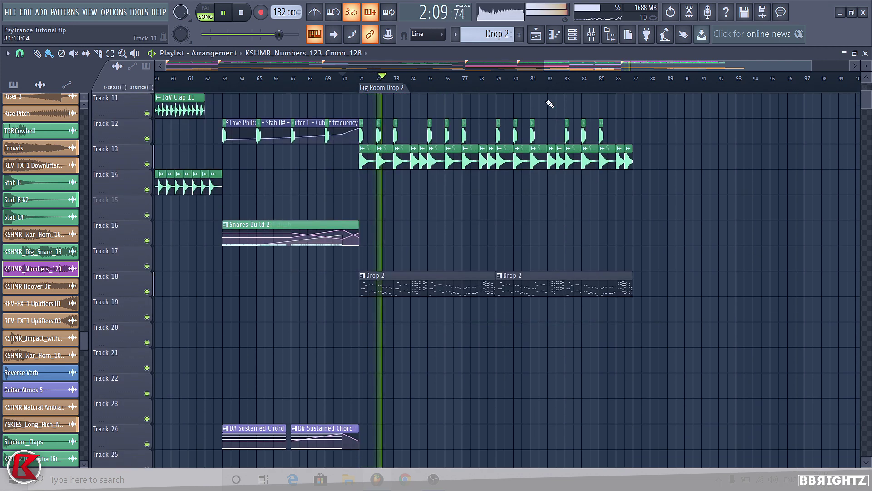
- Check the Drop 2 lead levels in the mixer, listen through to bar 79, and stop playback
click(592, 34)
scroll(292, 194, down, 6)
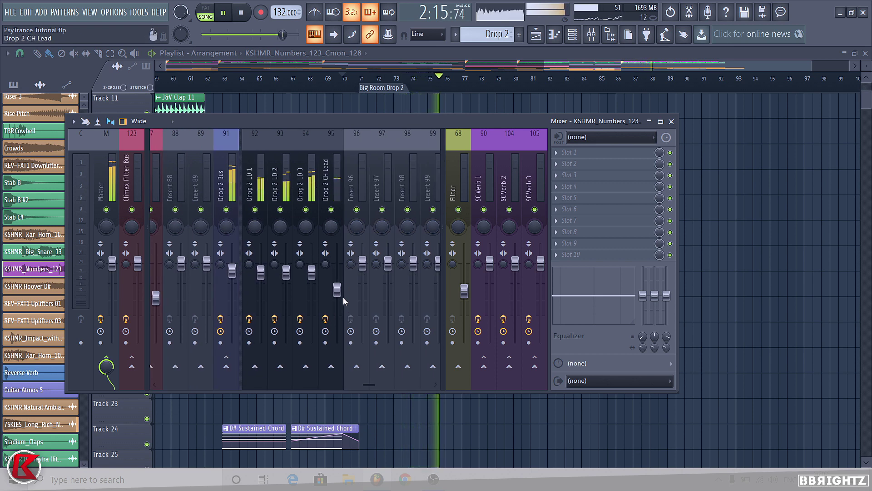
key(F9)
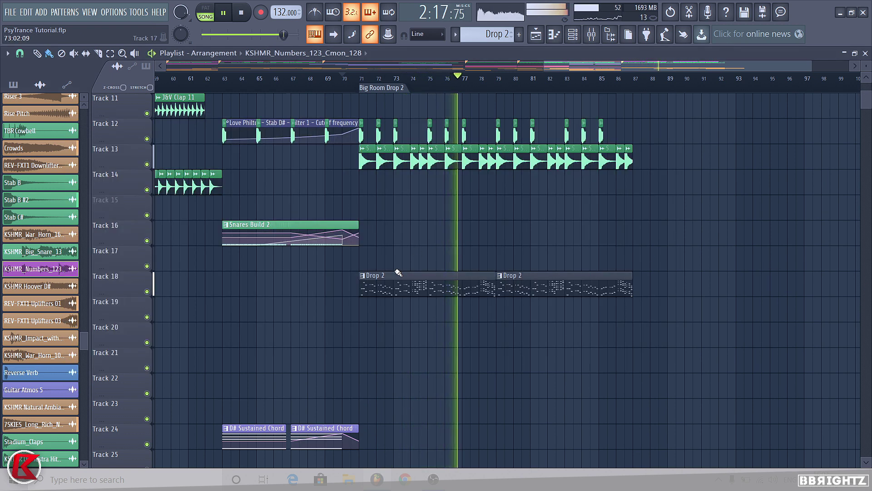
scroll(487, 209, up, 5)
scroll(431, 272, down, 5)
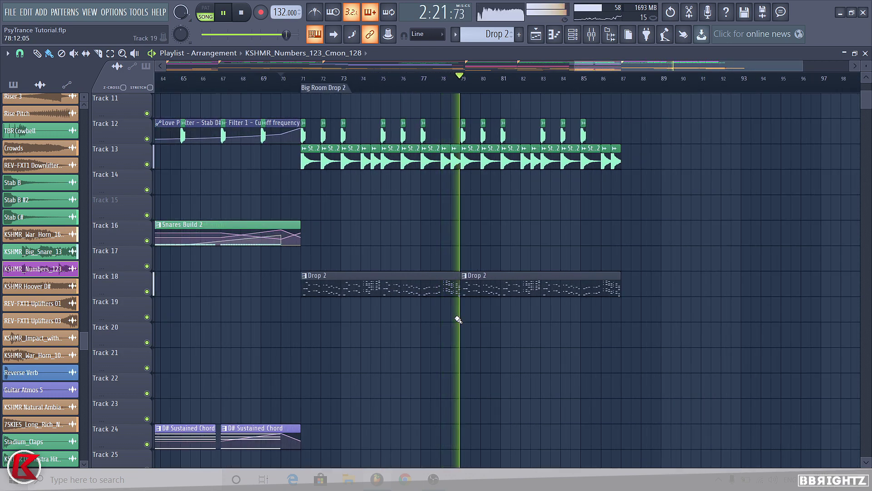
key(space)
- Shorten the KSHMR_Big_Snare_13 clip before bar 79 on Track 7, place a second one directly after it, and play from bar 78
scroll(767, 196, up, 3)
scroll(762, 160, up, 6)
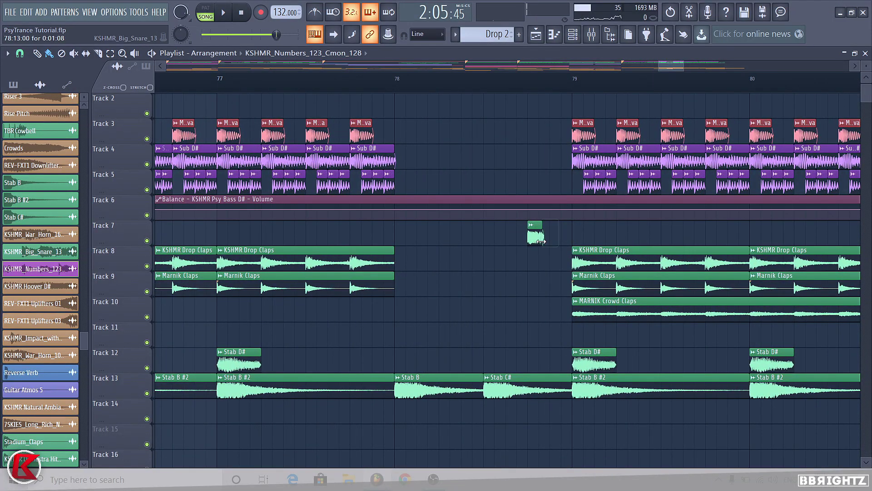
click(558, 238)
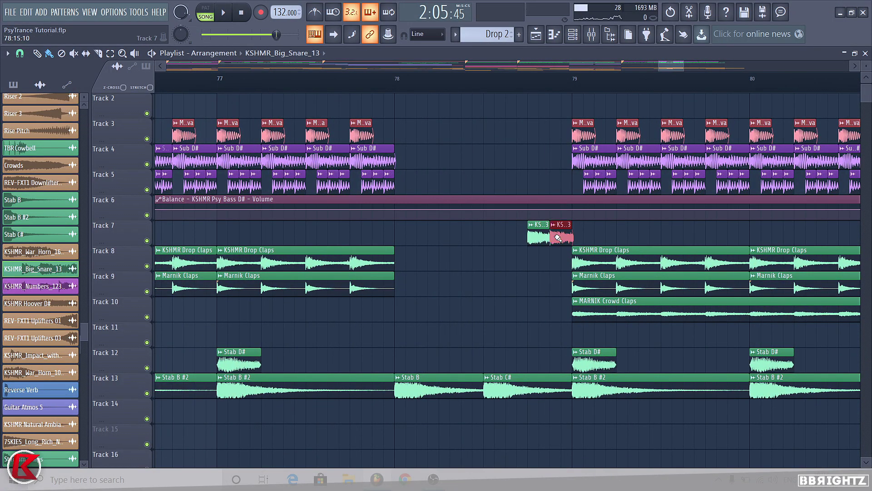
key(space)
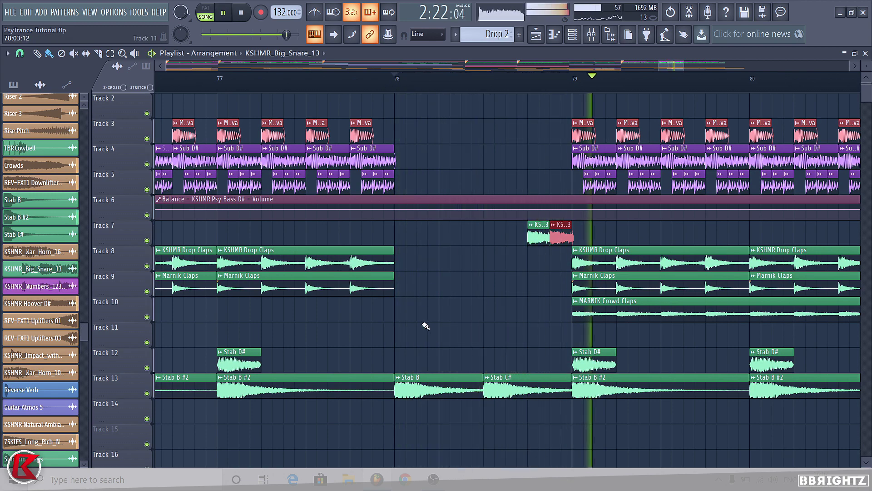
- Replace the single snare before bar 87 on Track 7 with a copy of the double snare from before bar 79, and stop playback
scroll(454, 302, down, 6)
scroll(754, 277, up, 2)
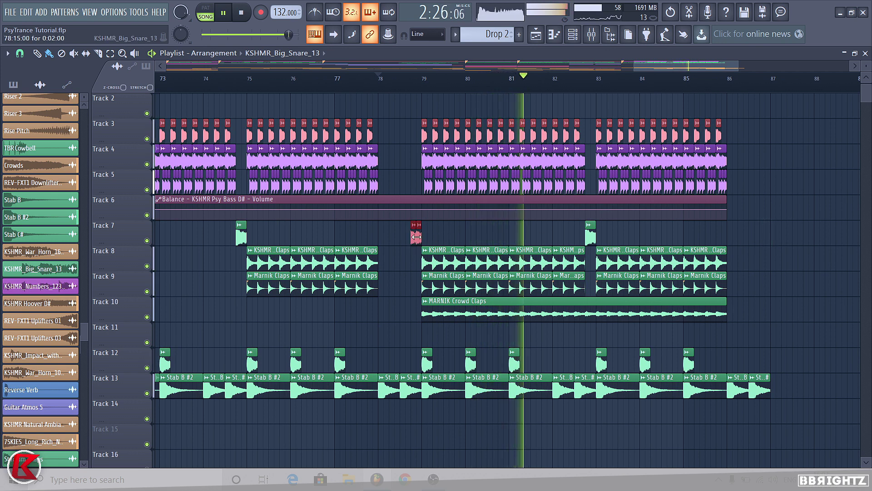
drag(416, 237, 766, 230)
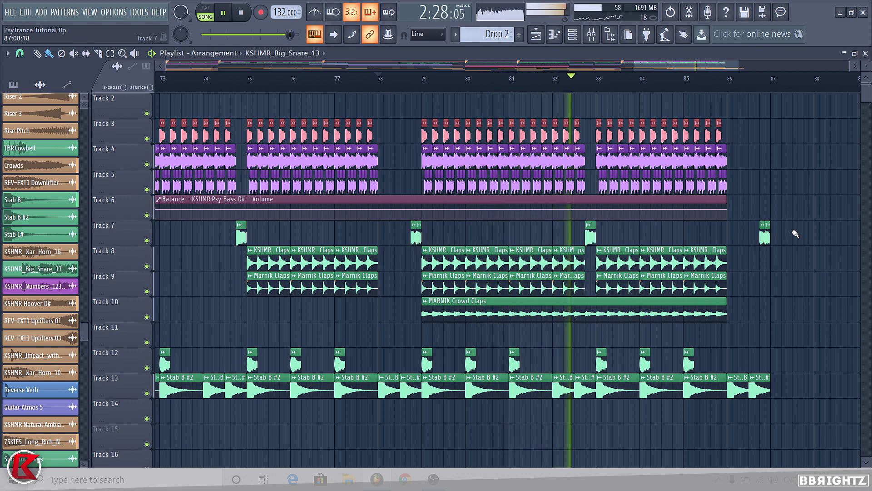
scroll(790, 245, down, 2)
scroll(591, 248, down, 3)
key(space)
- Examine the whole arrangement around Big Room Drop 2, from the stabs and lead pattern down to the effects on Tracks 50 to 69
scroll(452, 247, down, 4)
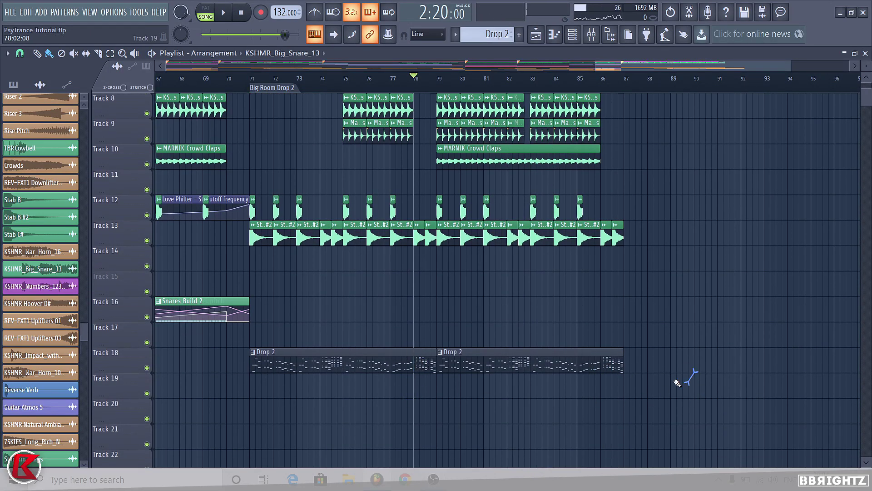
scroll(677, 383, down, 4)
scroll(759, 280, up, 4)
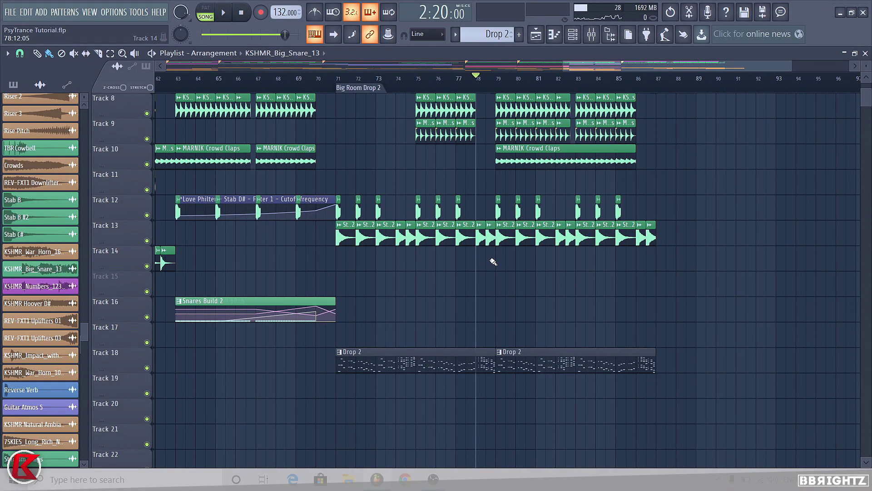
scroll(598, 255, down, 3)
scroll(742, 181, down, 4)
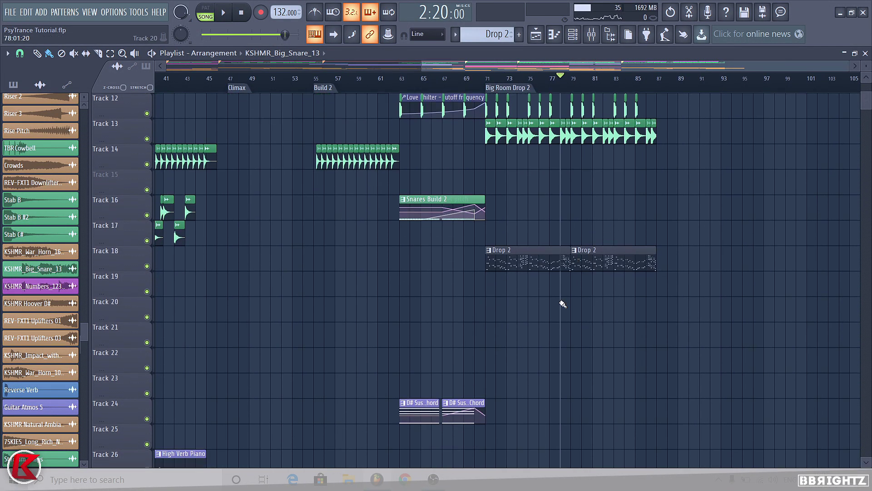
scroll(569, 288, up, 4)
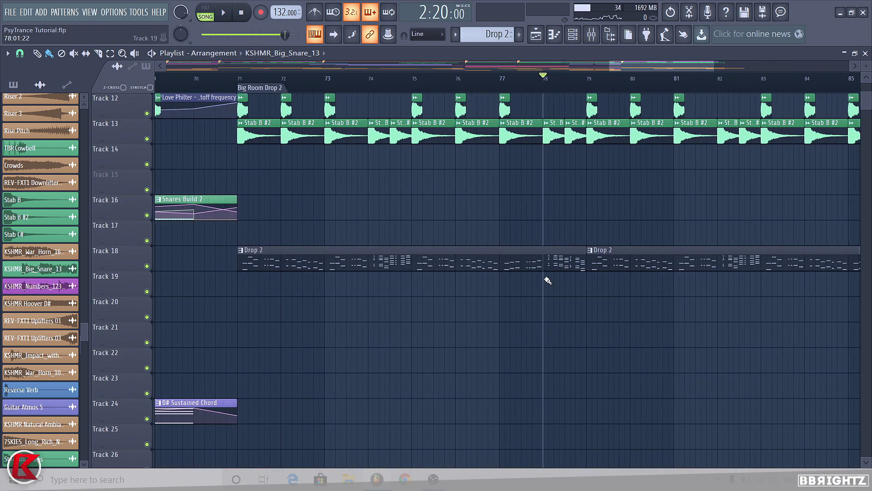
scroll(547, 278, down, 5)
scroll(516, 339, down, 2)
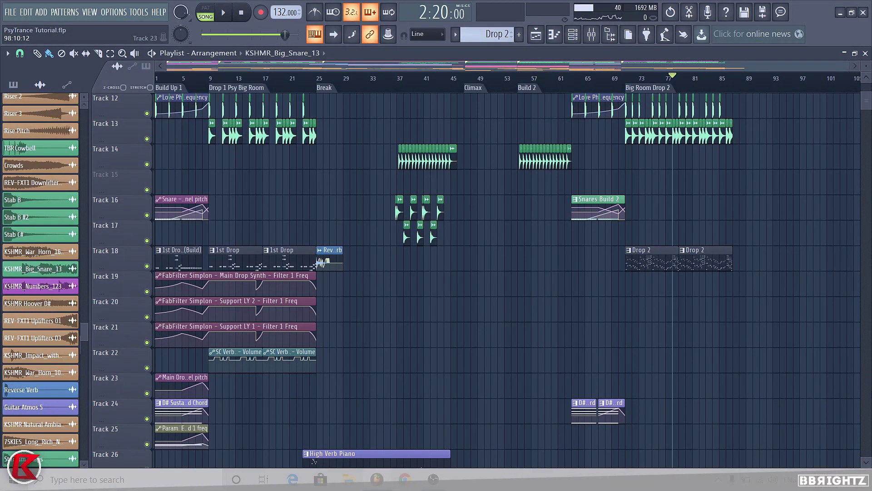
scroll(855, 360, down, 3)
scroll(869, 212, down, 12)
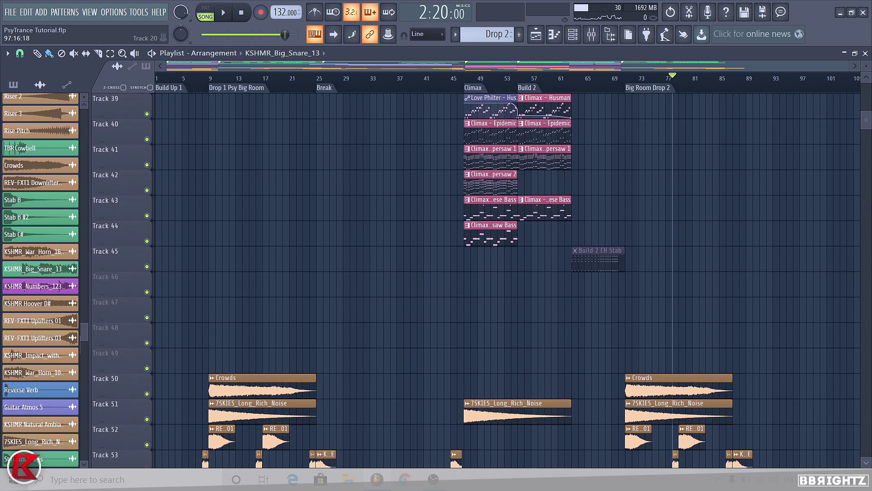
scroll(869, 213, down, 1)
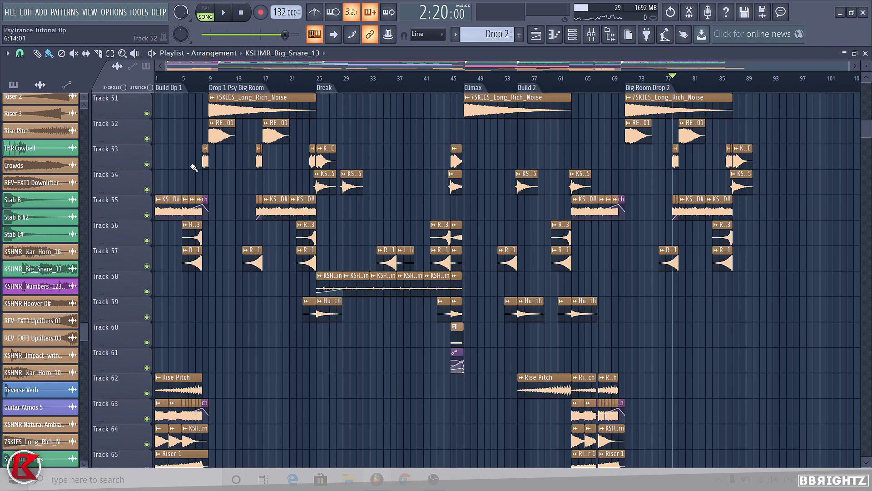
scroll(306, 296, down, 7)
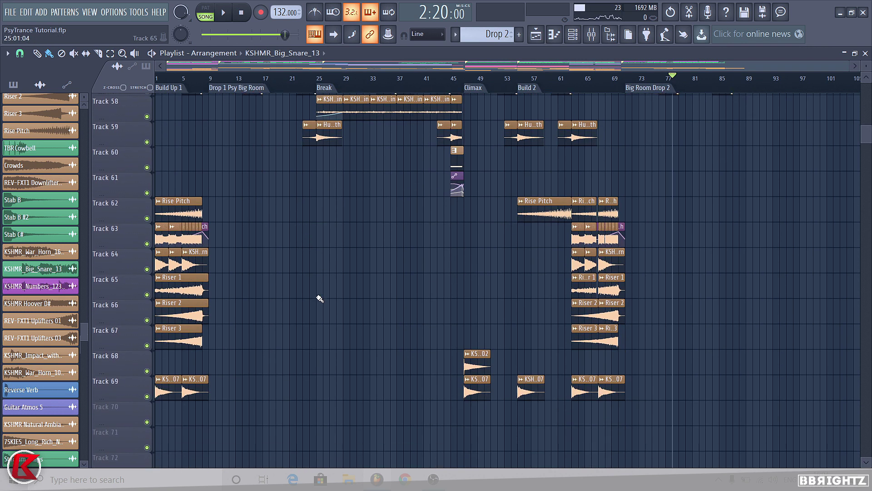
scroll(507, 280, up, 20)
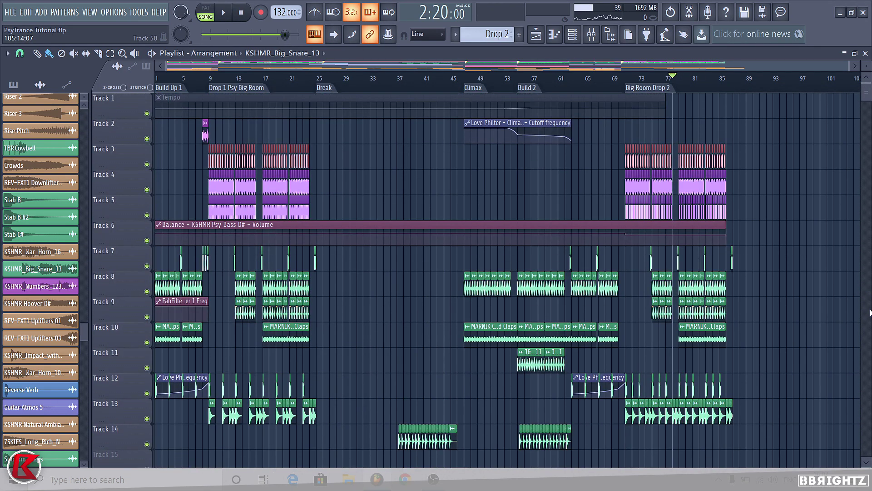
scroll(805, 321, up, 8)
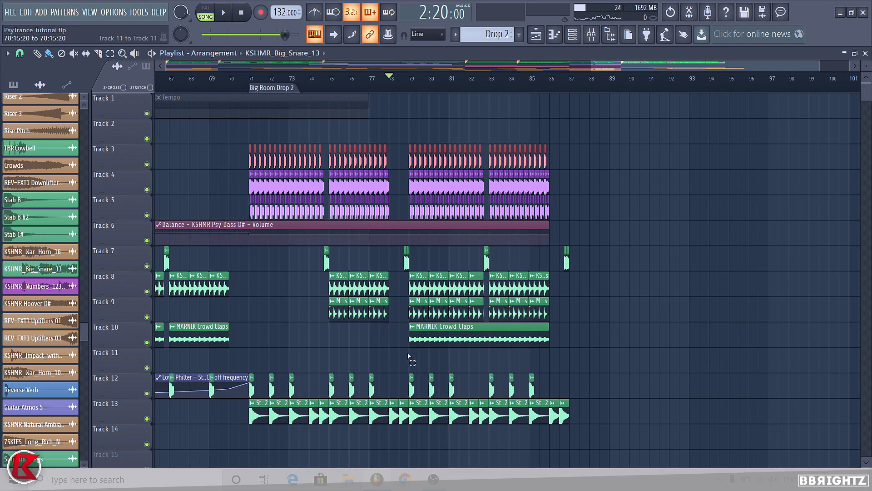
- Look over the second drop's percussion, stab and lead clips between Track 4 and Track 23
drag(408, 357, 559, 354)
scroll(629, 335, down, 3)
scroll(633, 330, down, 1)
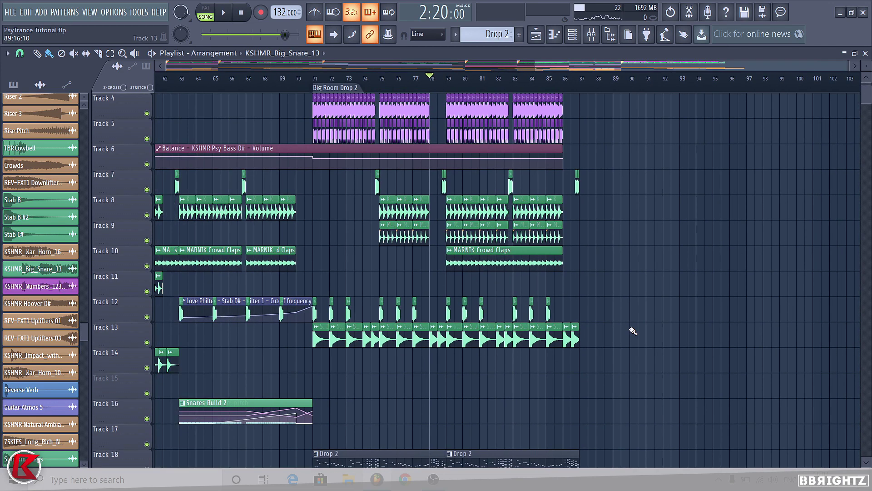
scroll(633, 331, down, 3)
scroll(682, 331, down, 5)
scroll(766, 336, up, 2)
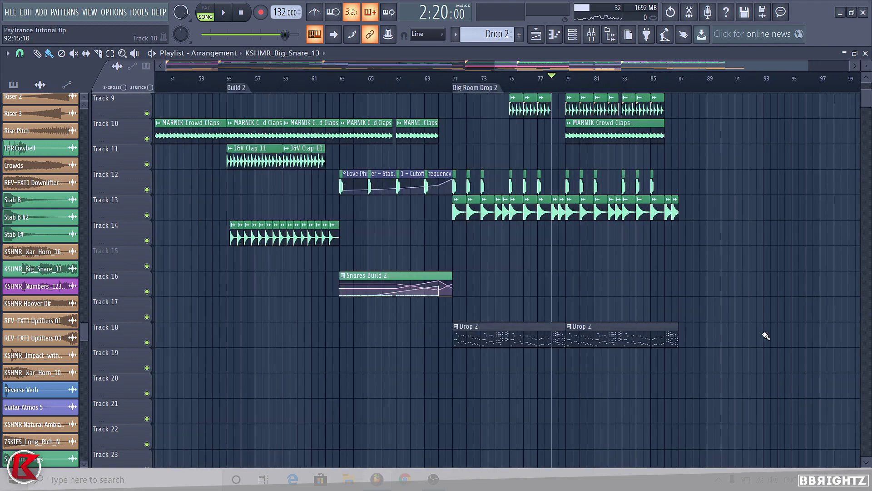
scroll(710, 354, down, 3)
drag(707, 366, 444, 322)
scroll(666, 366, up, 2)
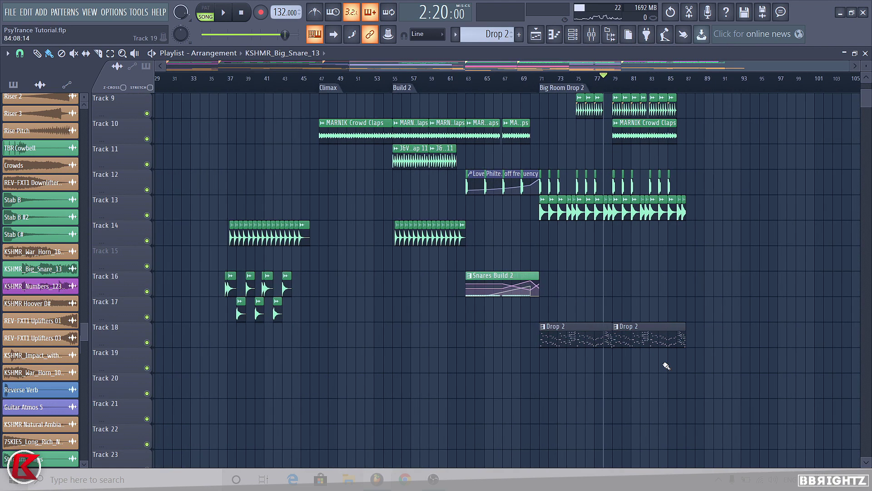
- Examine the Drop 2 pattern on Track 18 up close and review the full arrangement from Build Up 1 to Big Room Drop 2
scroll(666, 366, down, 3)
scroll(563, 273, up, 5)
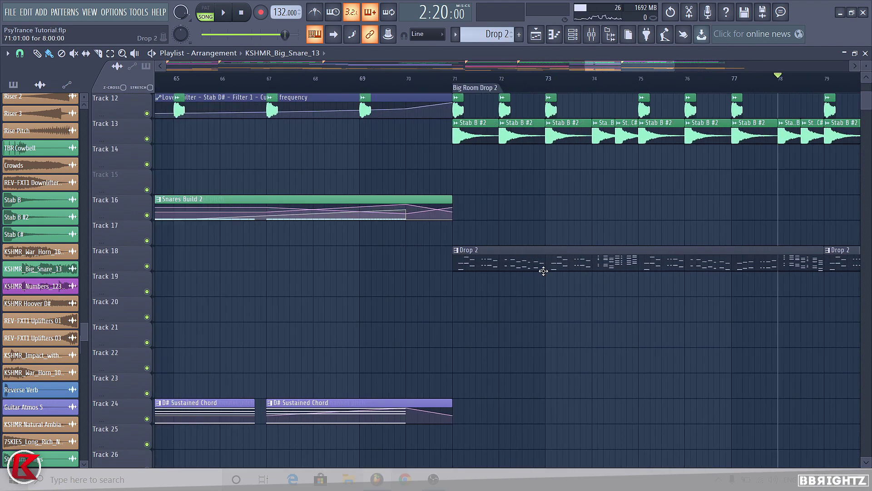
scroll(544, 271, up, 3)
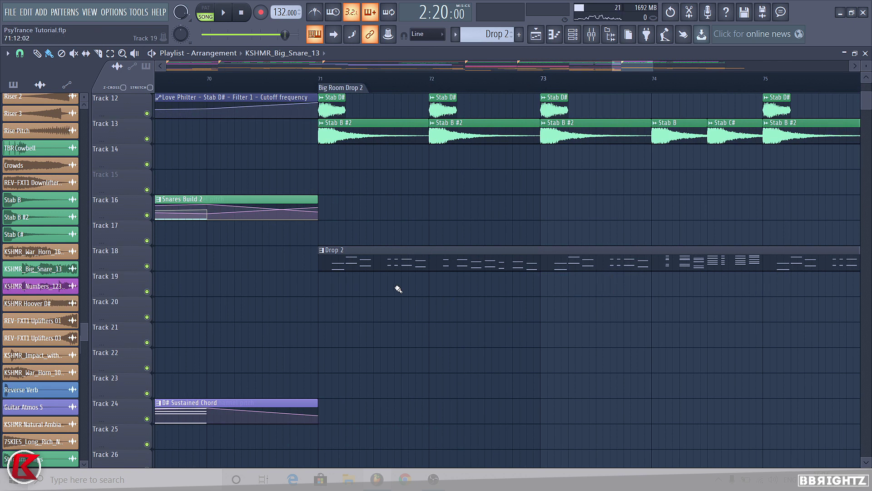
scroll(399, 289, down, 8)
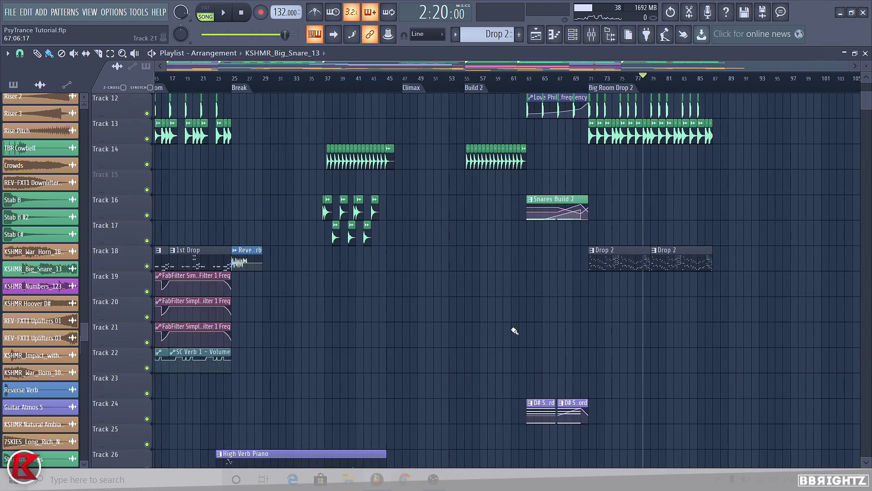
scroll(514, 331, down, 2)
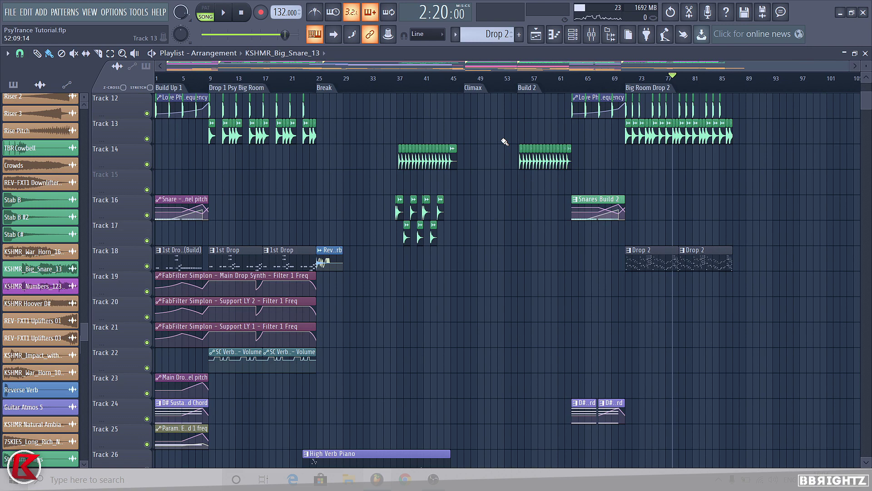
scroll(854, 247, up, 5)
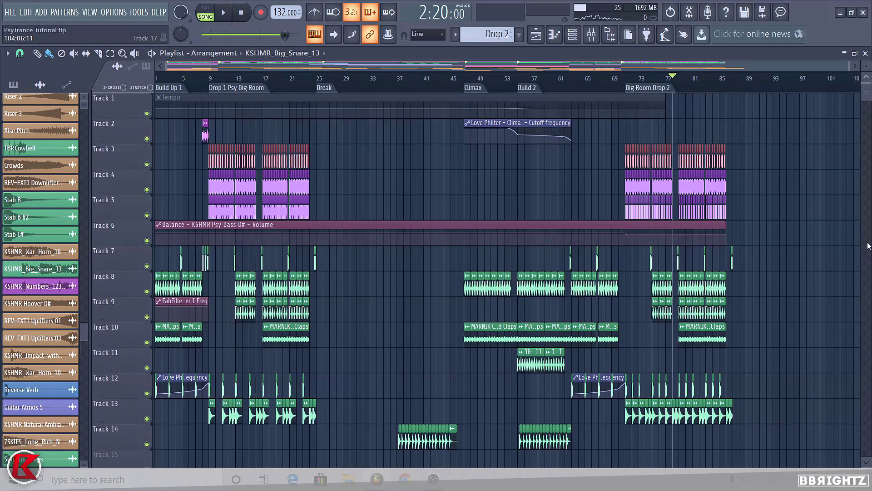
scroll(821, 275, down, 6)
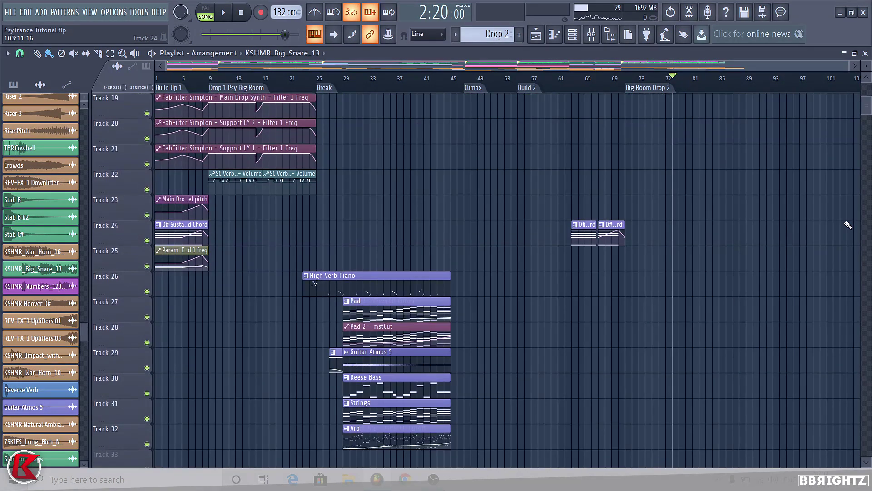
scroll(854, 244, up, 6)
scroll(818, 247, up, 2)
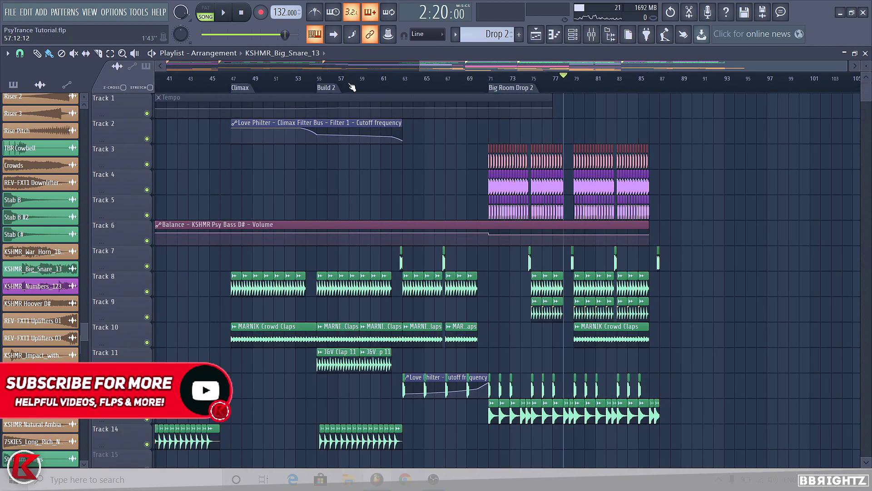
scroll(329, 112, down, 10)
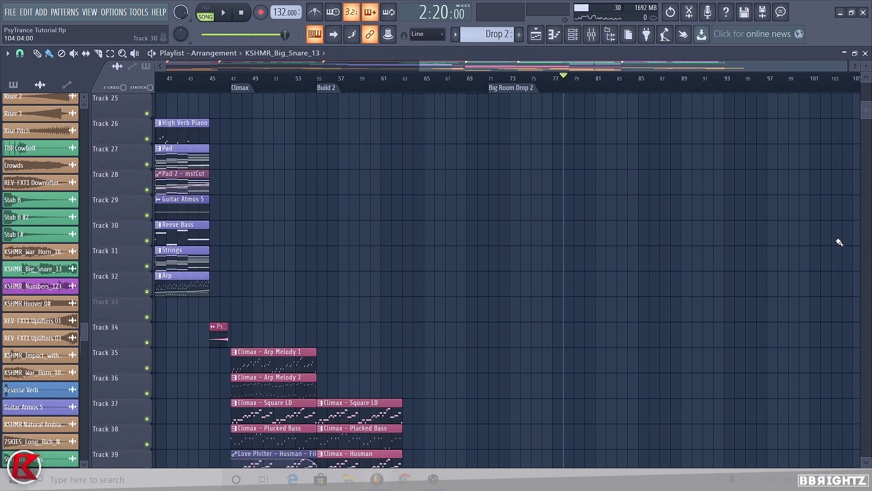
- Play the song from the start of Build 2 at bar 55 through the end of Big Room Drop 2, and stop playback
click(318, 78)
scroll(588, 281, down, 2)
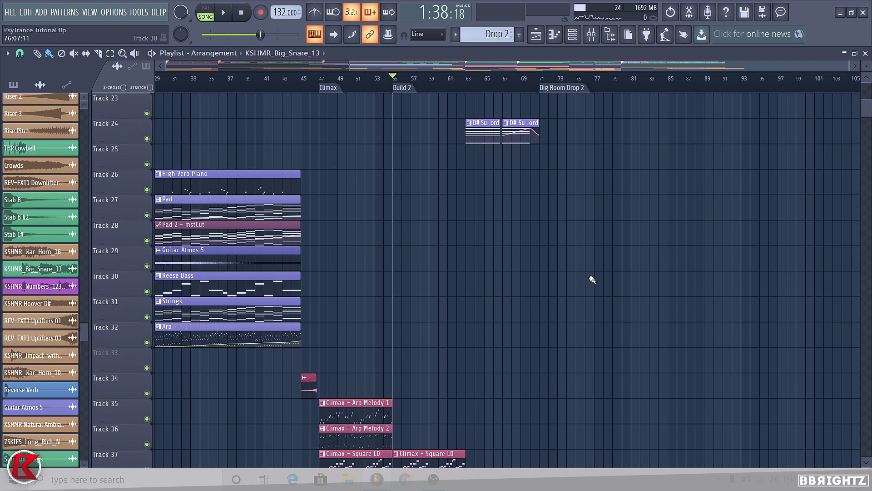
key(space)
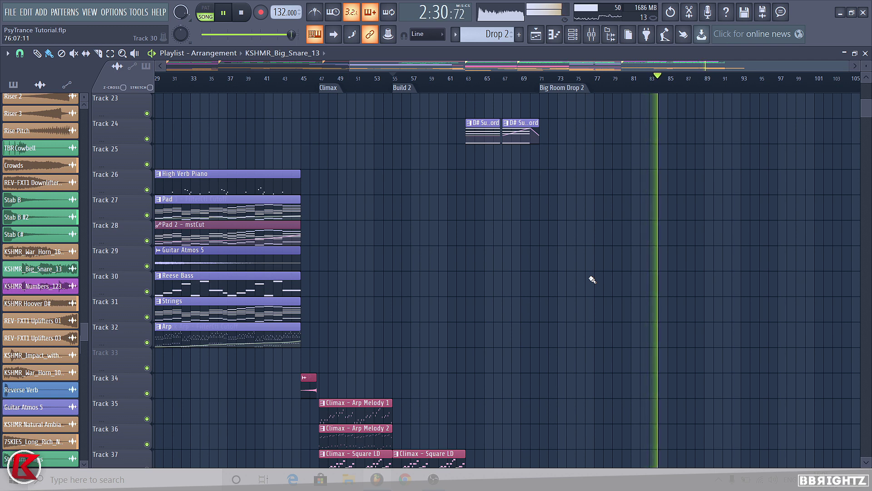
scroll(505, 280, down, 7)
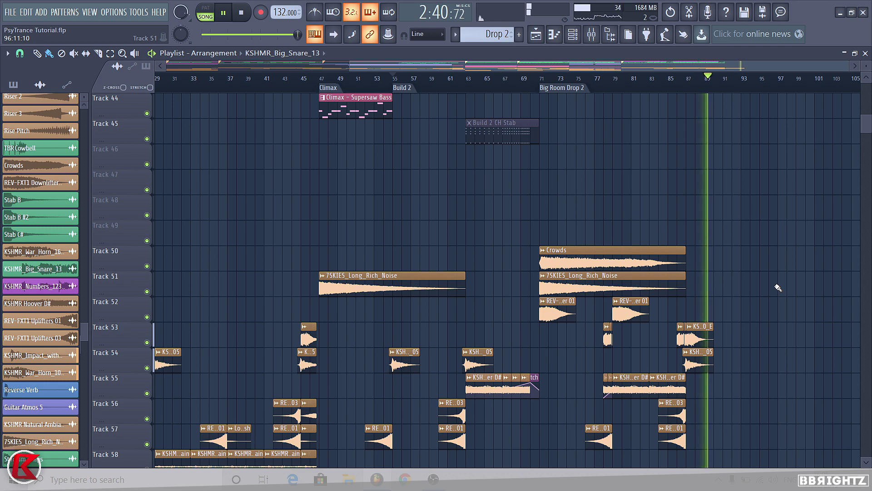
key(space)
- Inspect the second drop's effect clips on Tracks 50 to 57, especially the chopped war horn before bar 79, and the clips on Tracks 11 to 25
scroll(544, 392, up, 3)
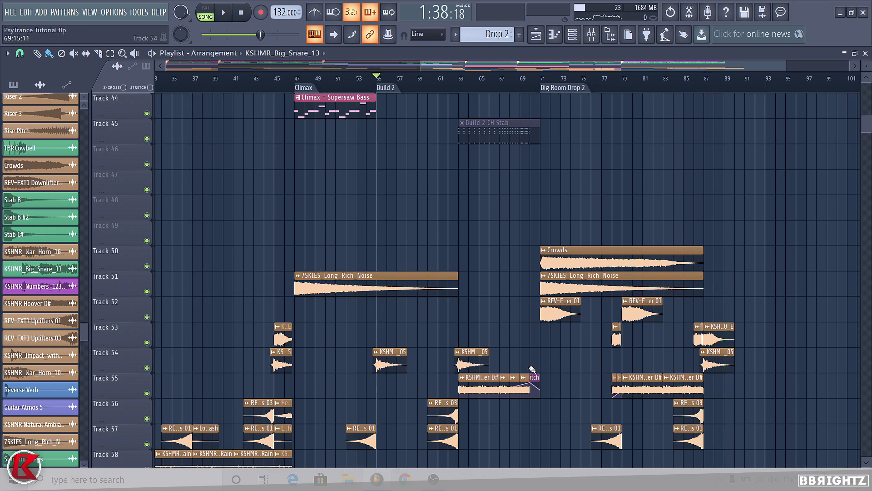
scroll(641, 348, up, 3)
scroll(642, 347, up, 2)
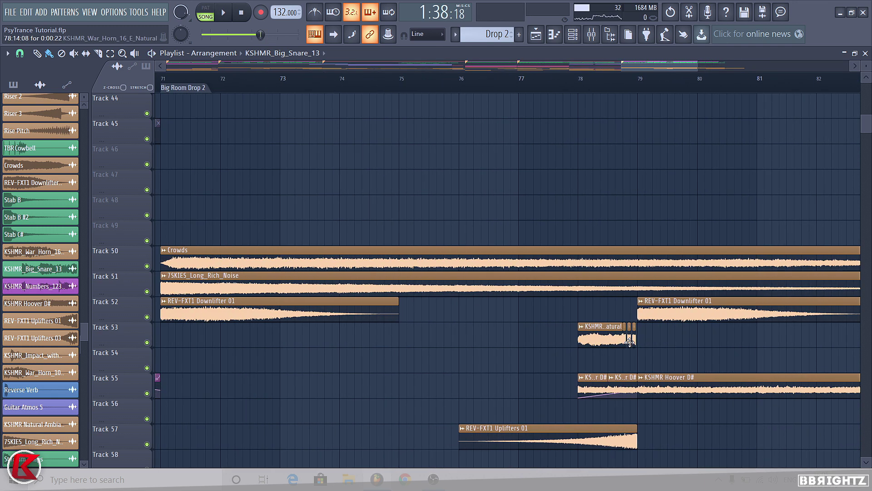
scroll(632, 339, down, 6)
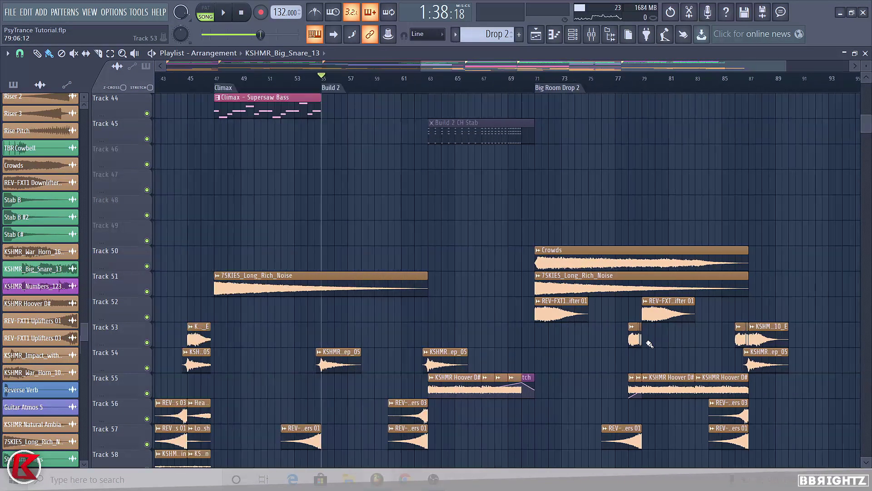
scroll(871, 221, up, 5)
scroll(871, 221, up, 6)
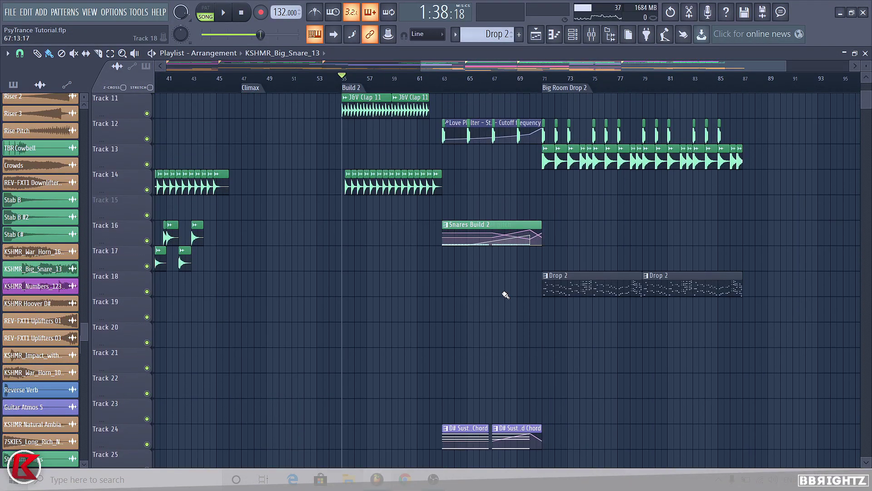
scroll(454, 286, down, 3)
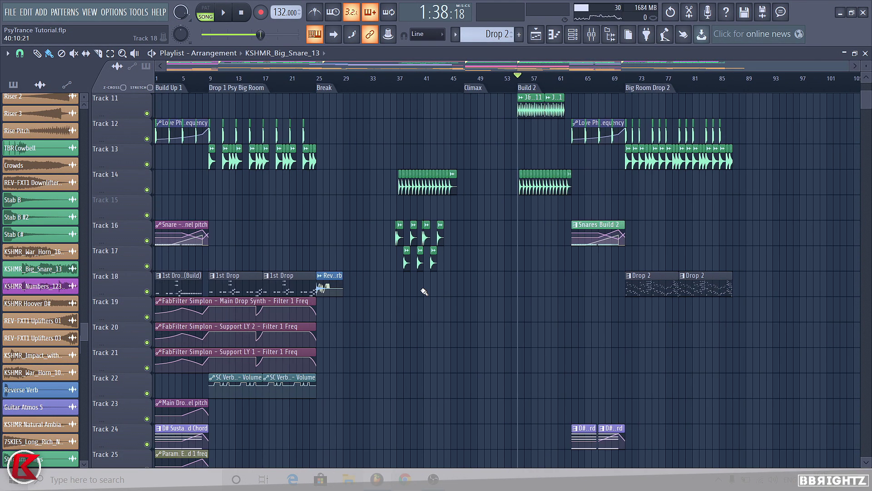